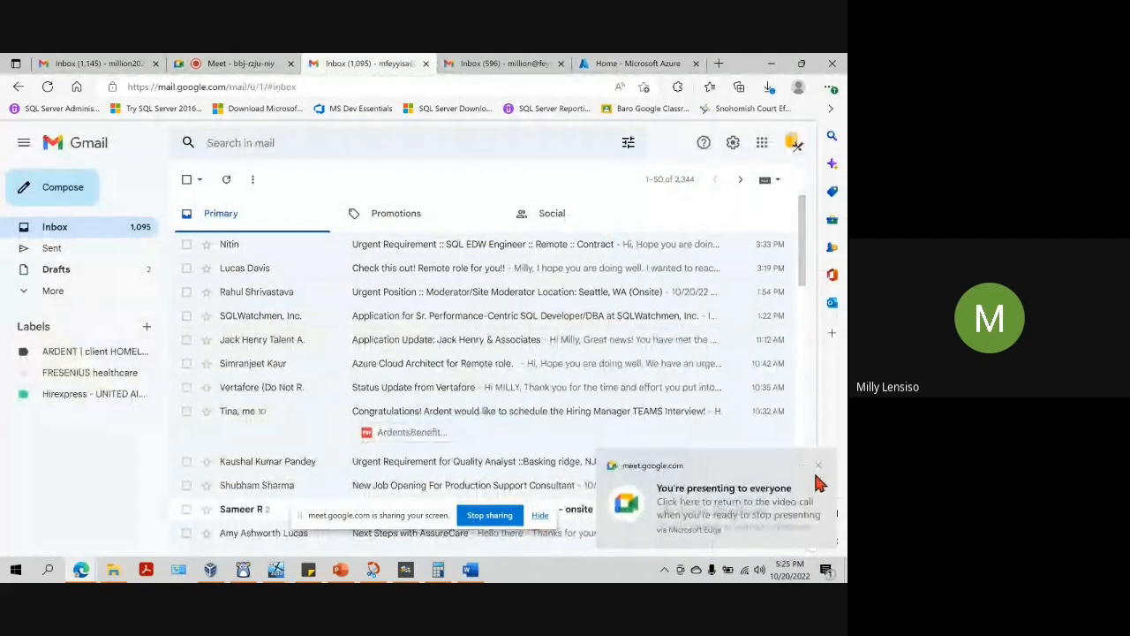
Step: Switch to the AG on Azure Steps document in Word and resize its window over the Azure portal home page
left_click(819, 464)
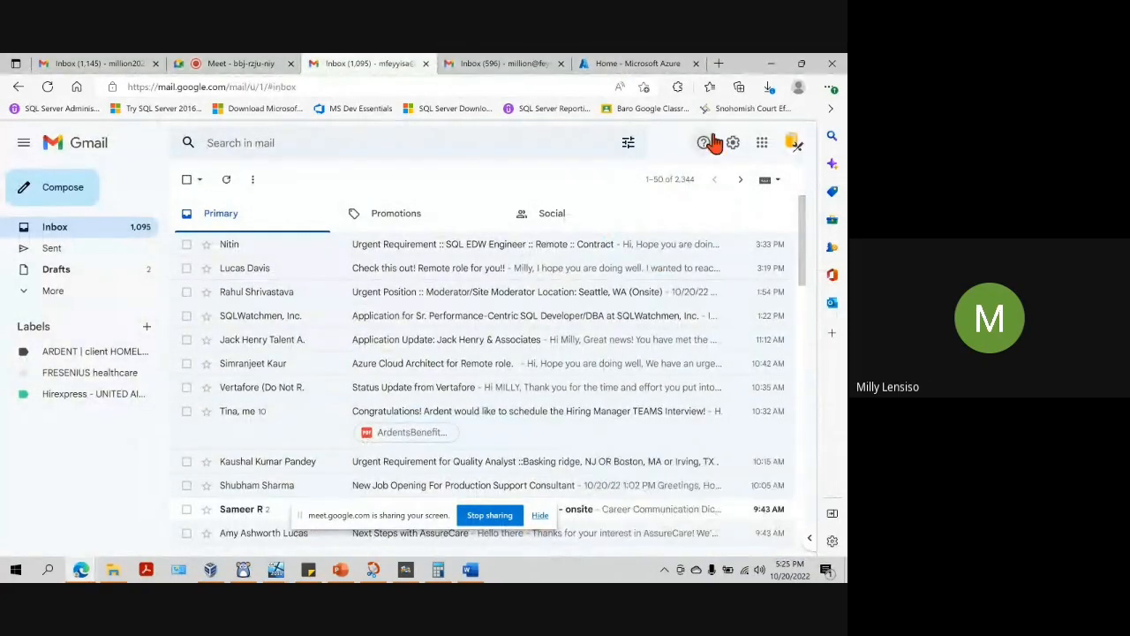
left_click(644, 63)
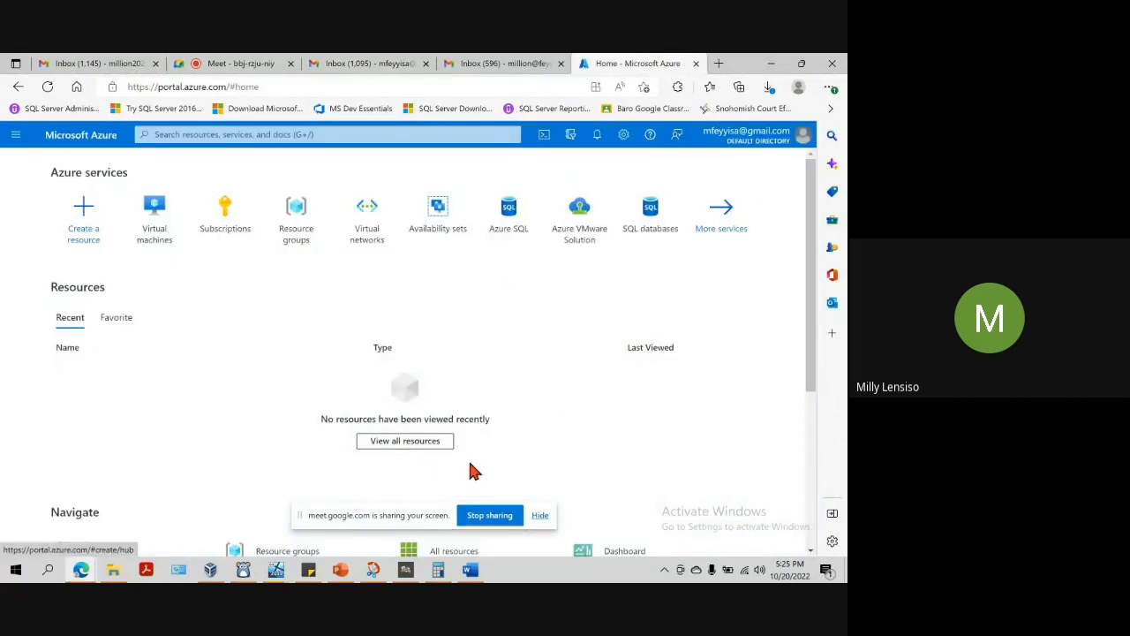
left_click(469, 571)
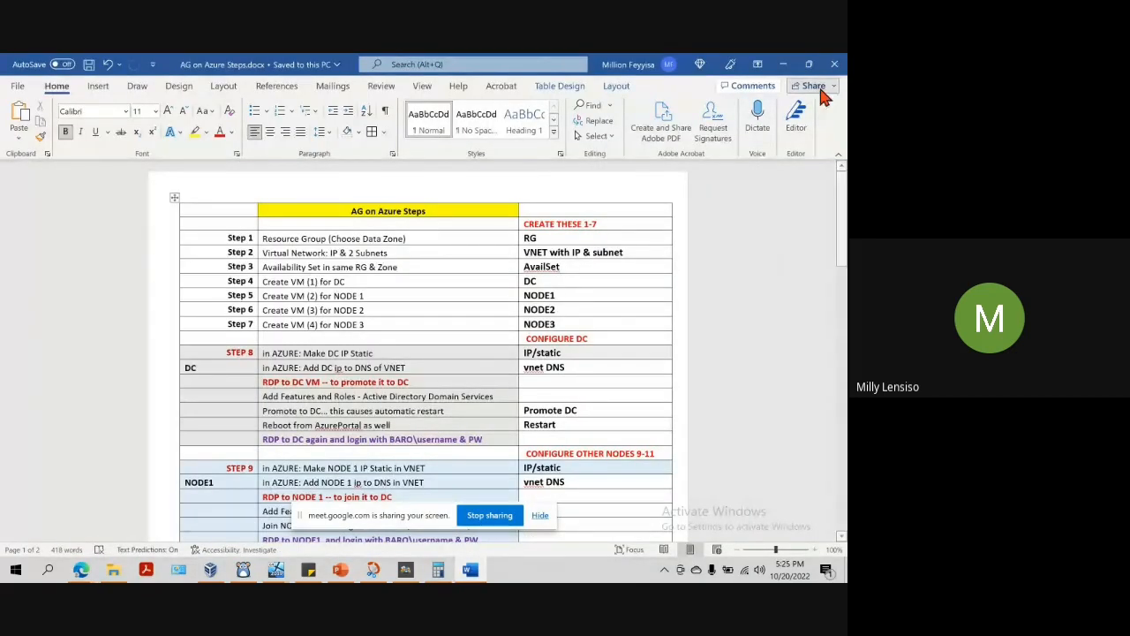
left_click(808, 63)
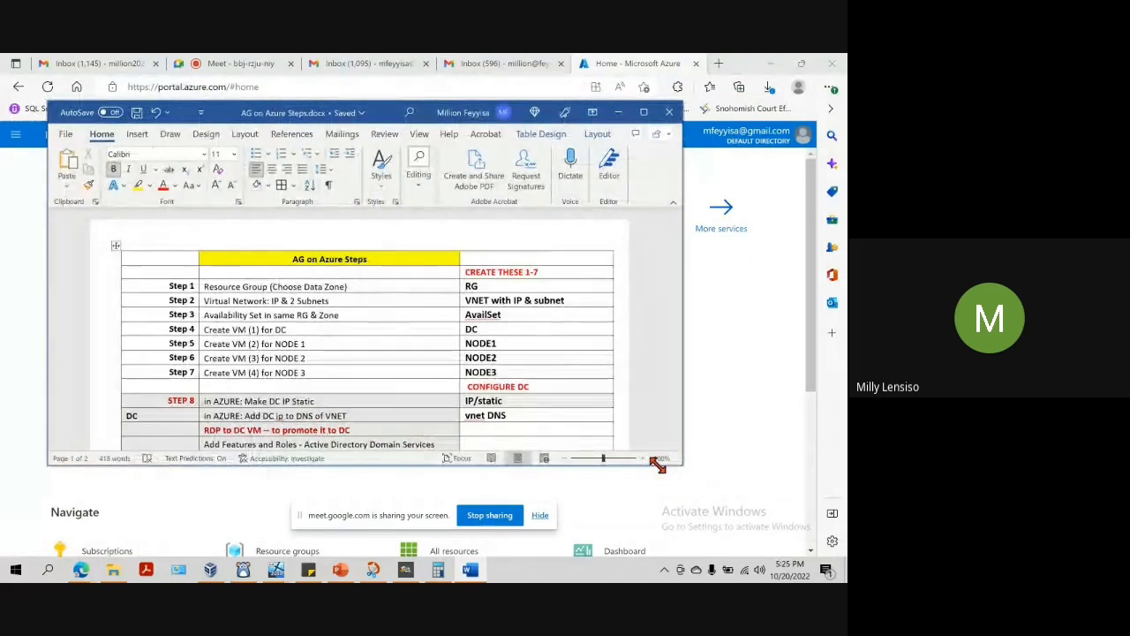
left_click_drag(676, 466, 755, 540)
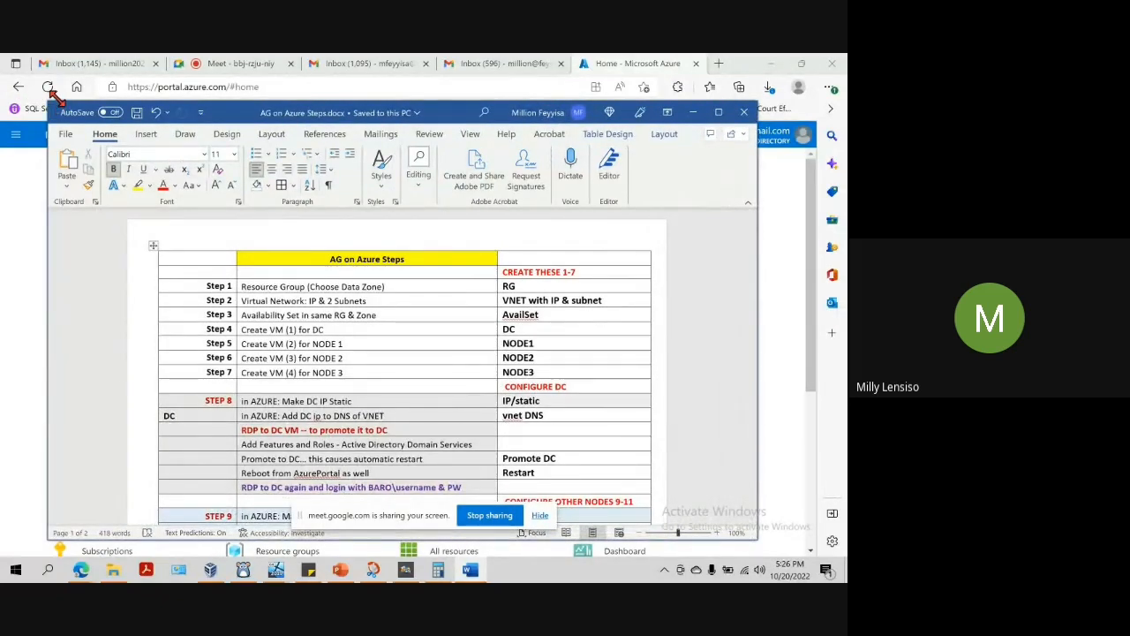
left_click_drag(44, 89, 21, 89)
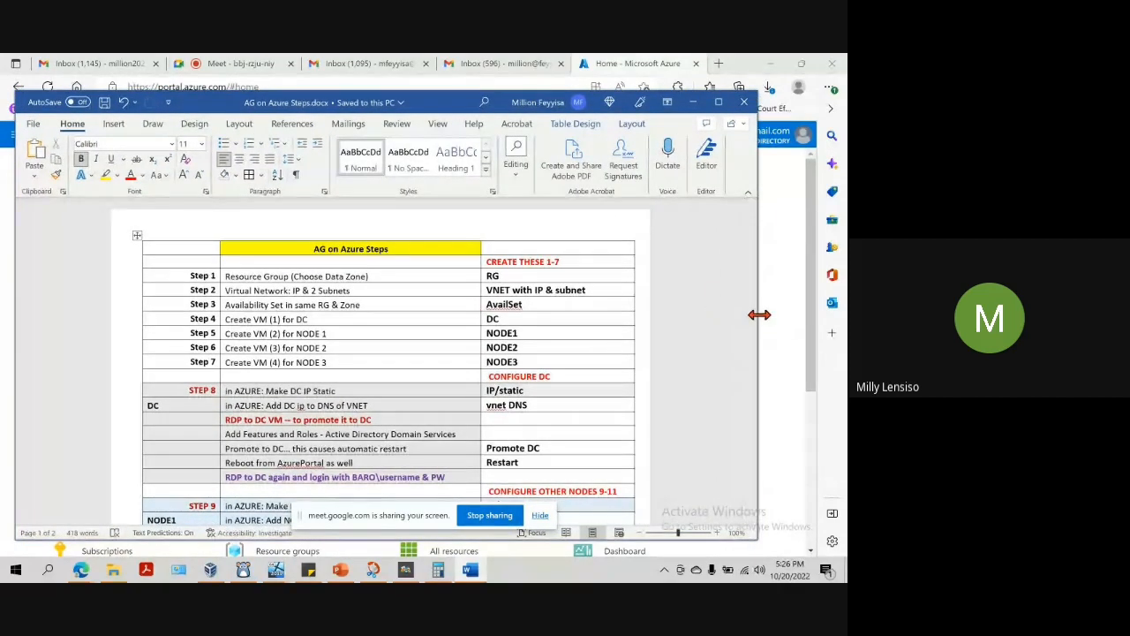
left_click_drag(759, 313, 682, 333)
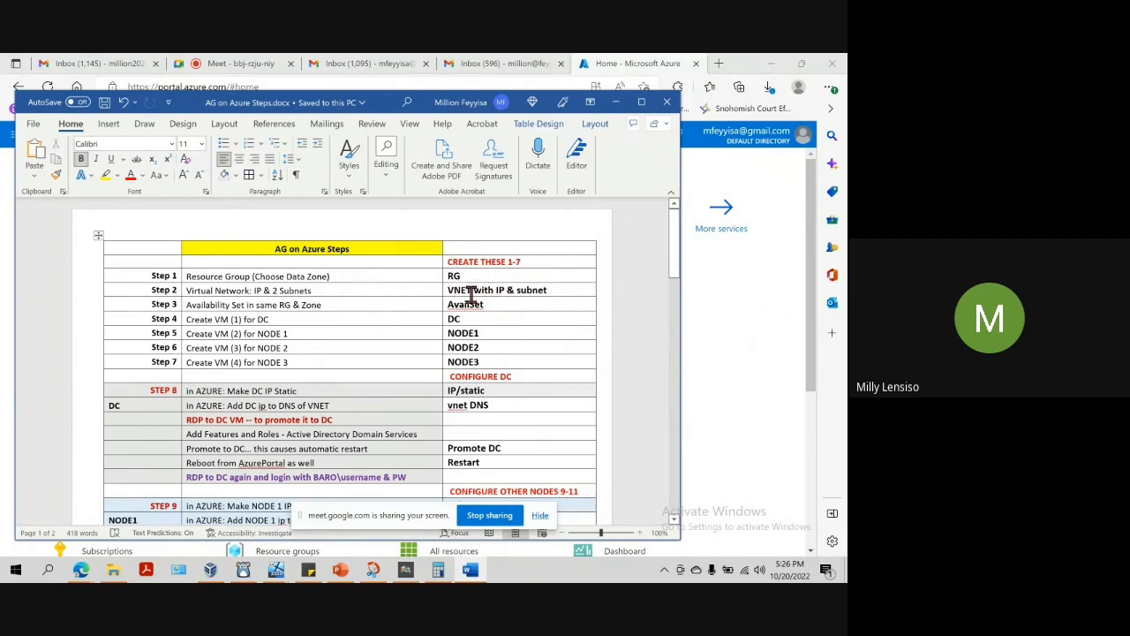
left_click(509, 309)
Step: Return to Edge, search for "azureportal" in a new browser tab and open the Microsoft Azure portal from the results
left_click(762, 330)
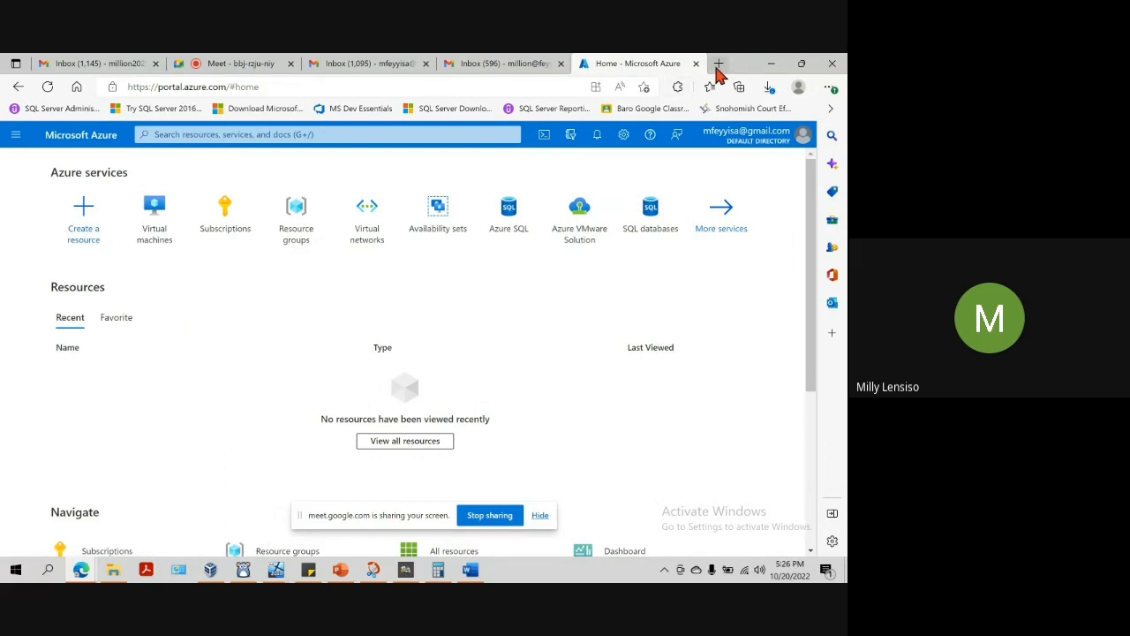
left_click(719, 64)
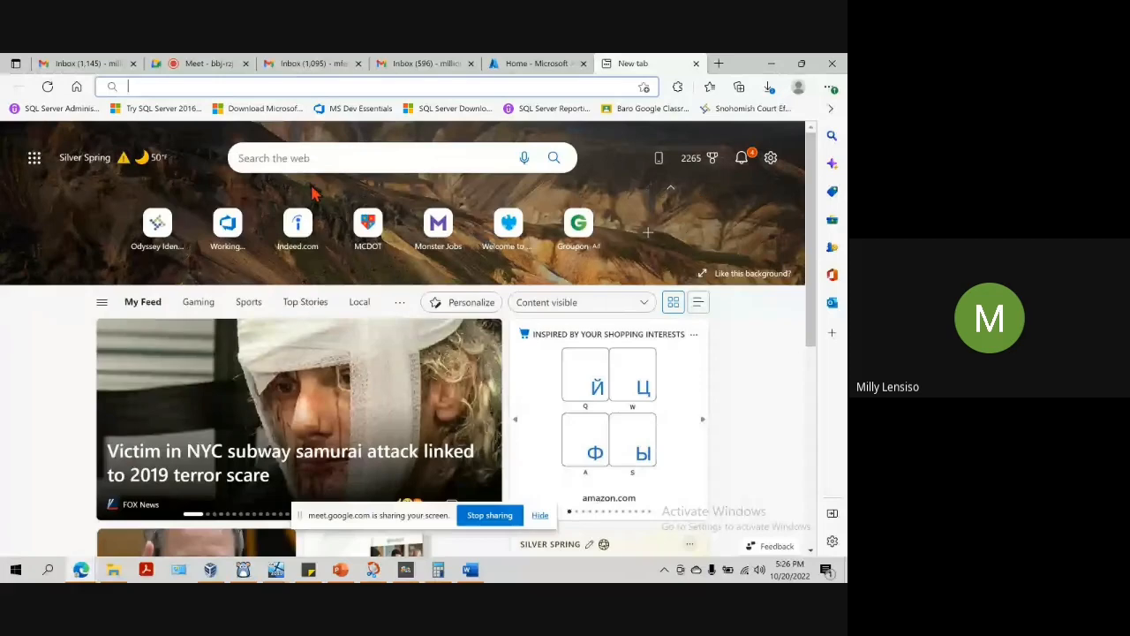
left_click(77, 88)
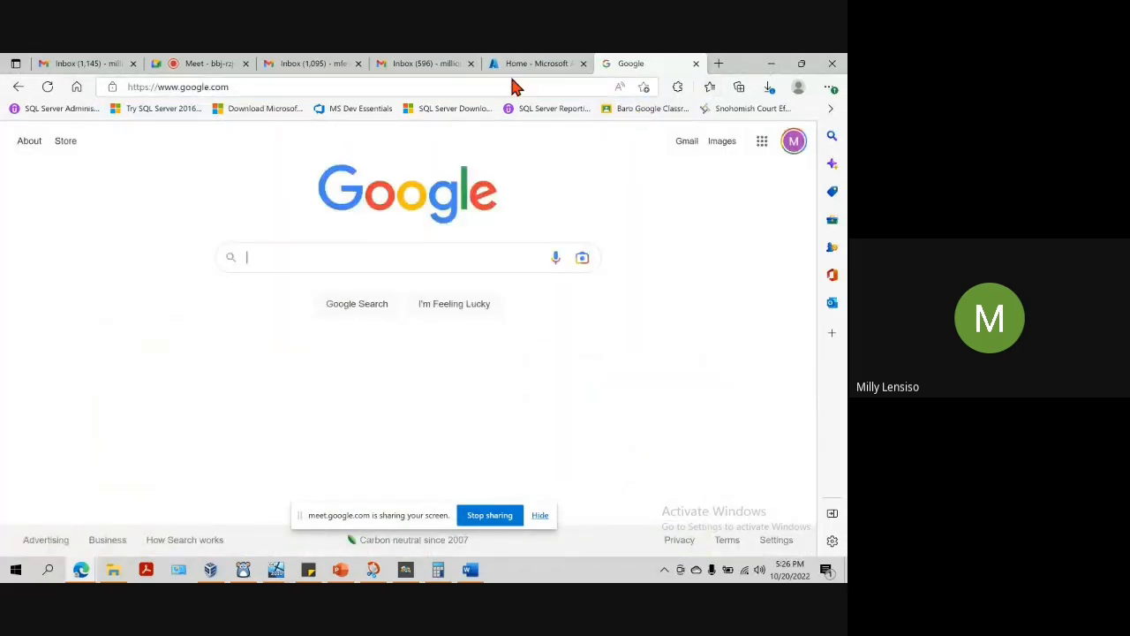
mouse_move(523, 75)
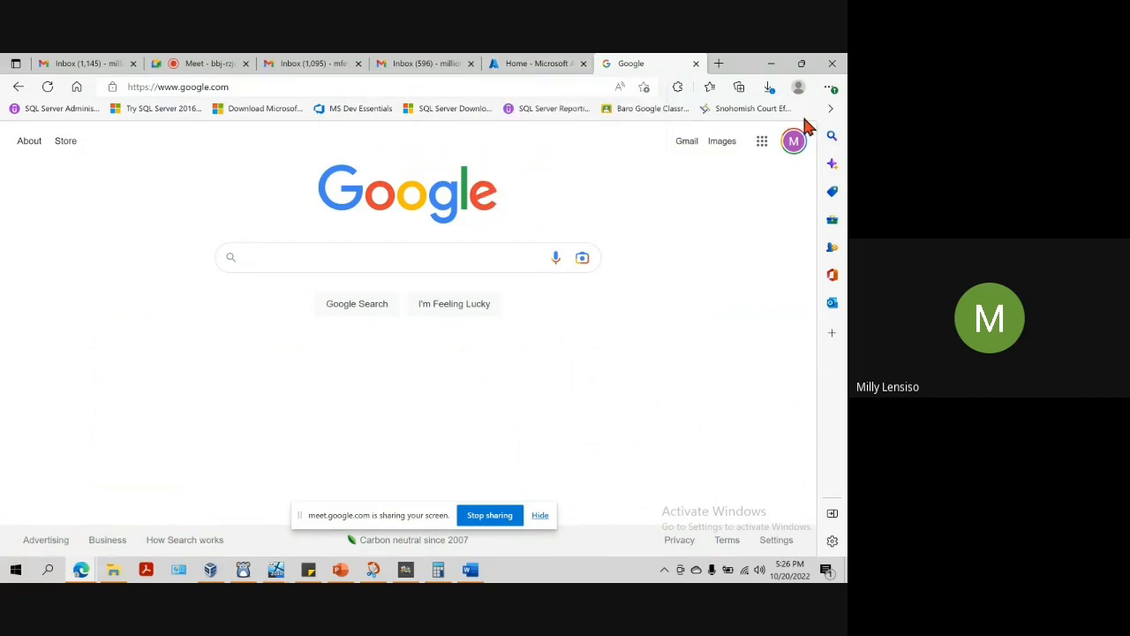
left_click(283, 257)
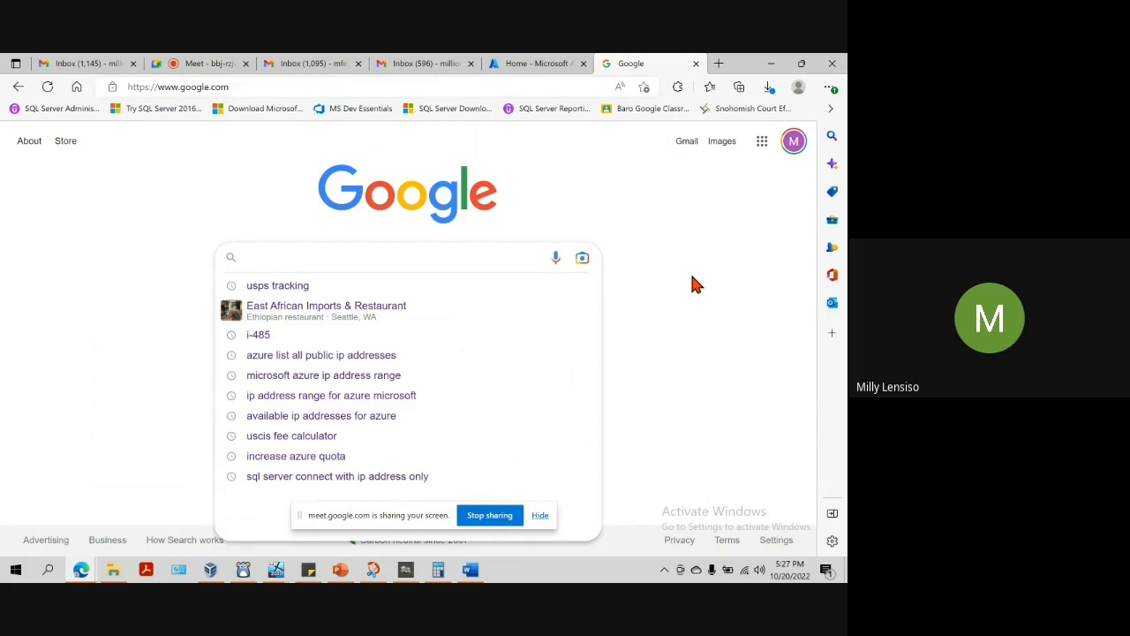
left_click(260, 84)
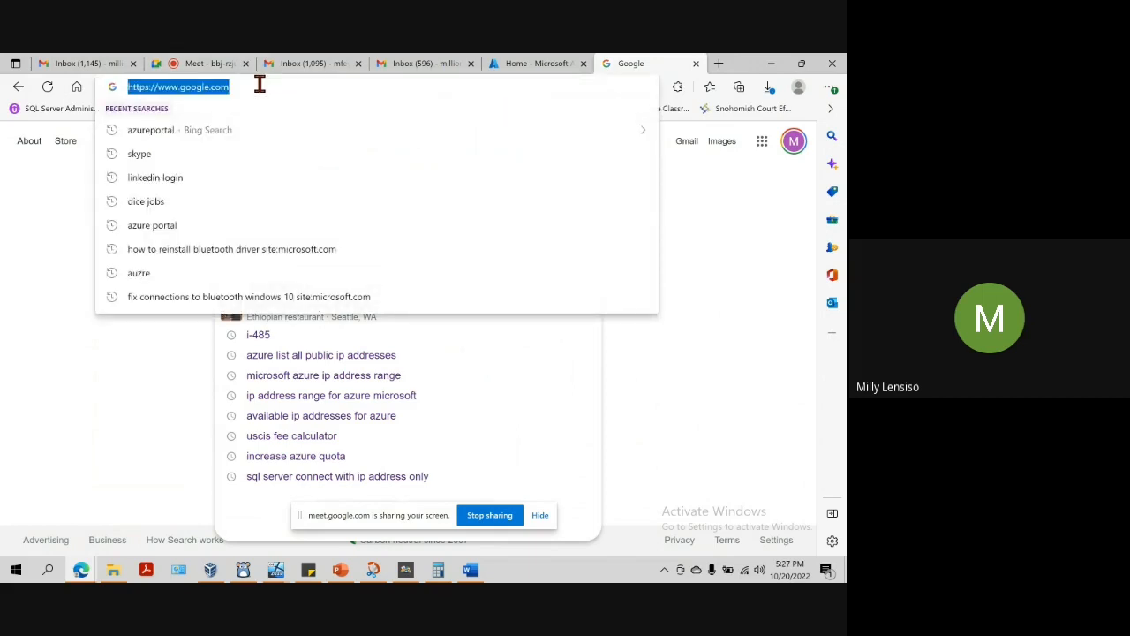
type("azurep")
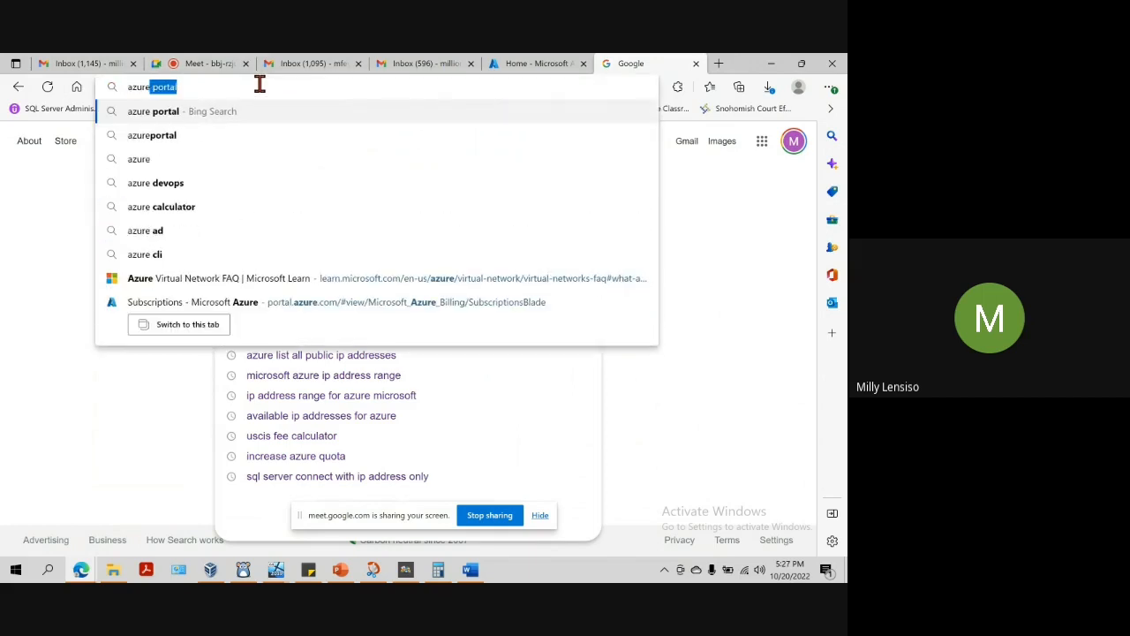
type("ortal")
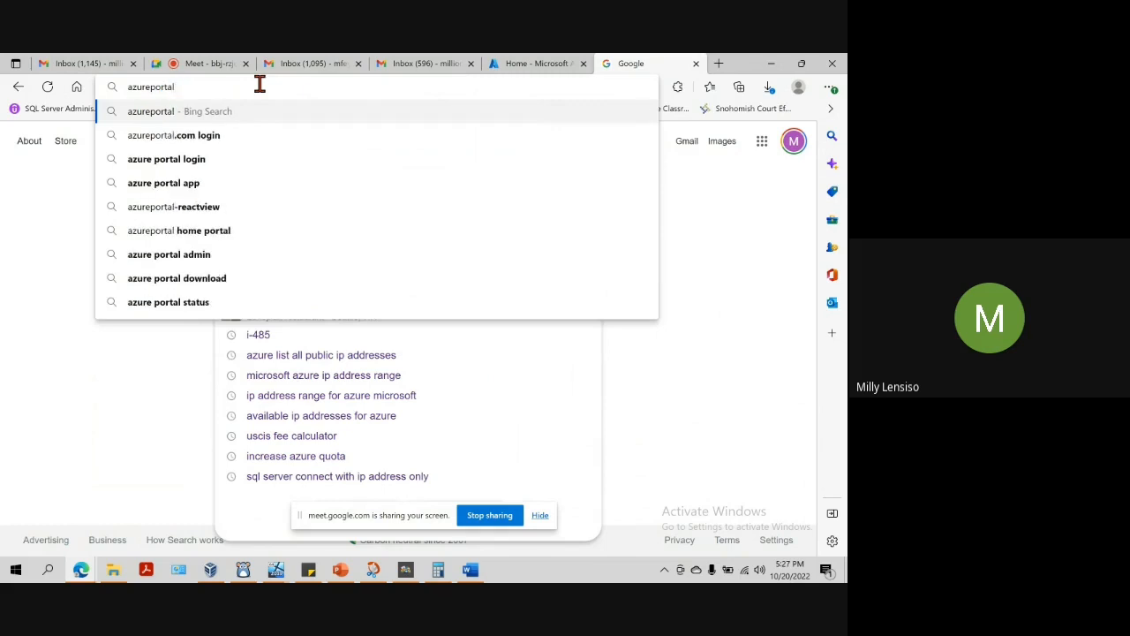
key("Return")
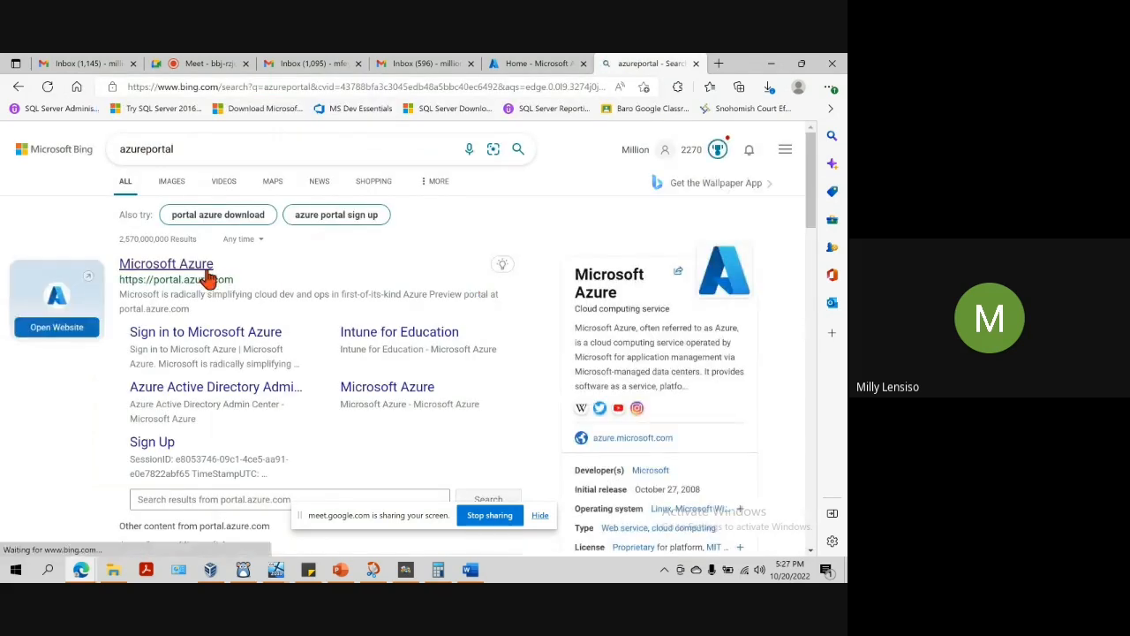
left_click(197, 268)
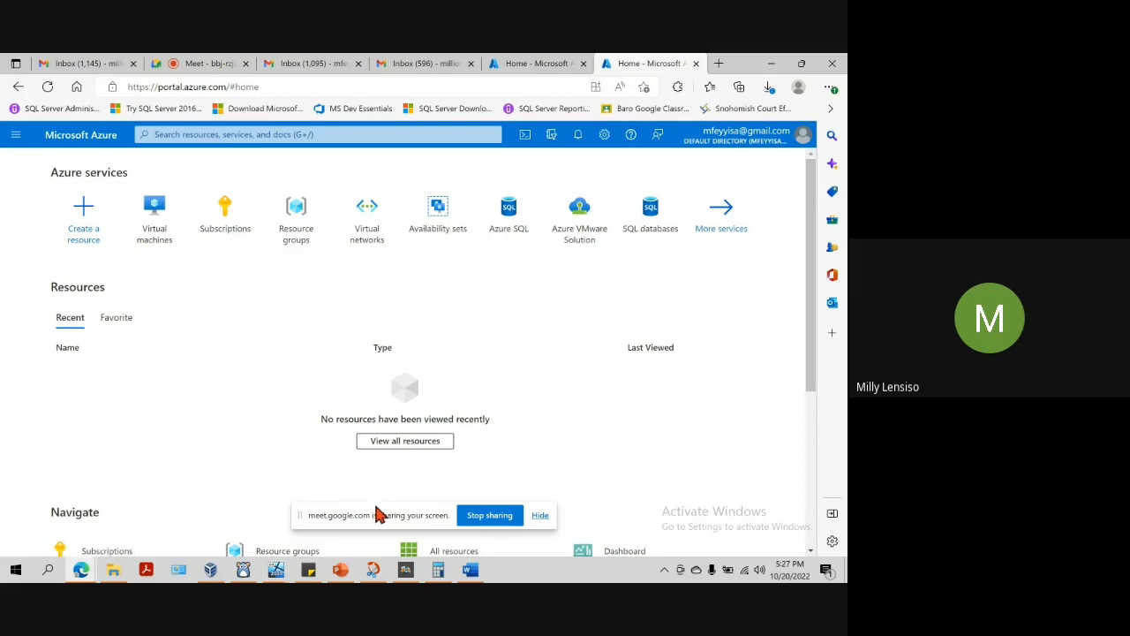
Step: Move the screen-sharing bar aside and look over the services, Navigate, Tools and Useful links sections of the portal home page
left_click_drag(375, 514, 612, 534)
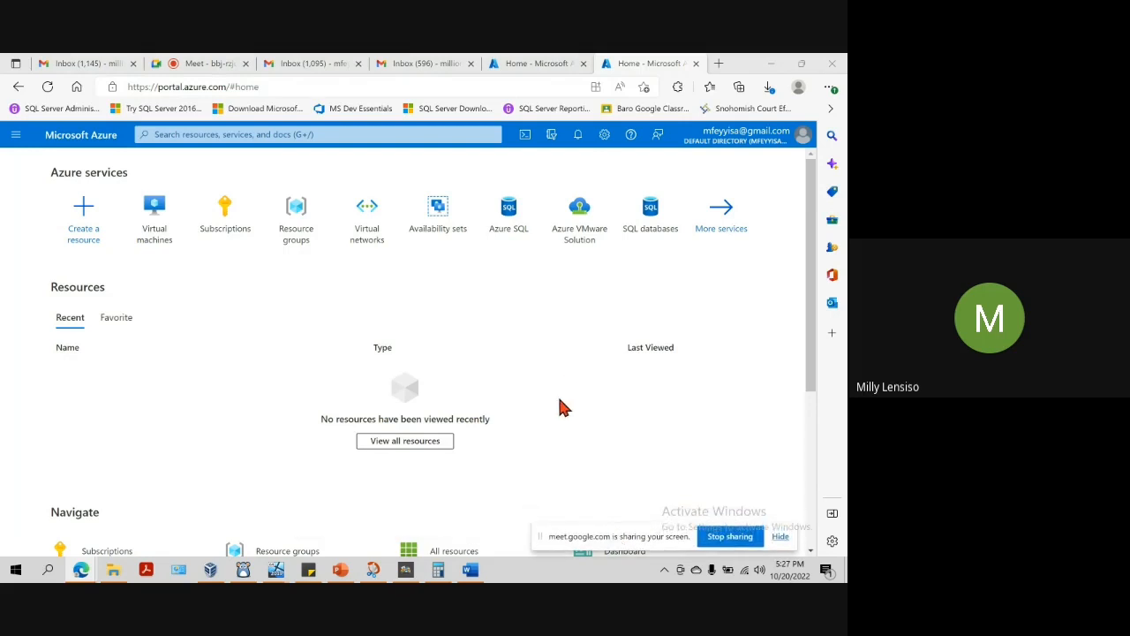
scroll(562, 407, "down", 3)
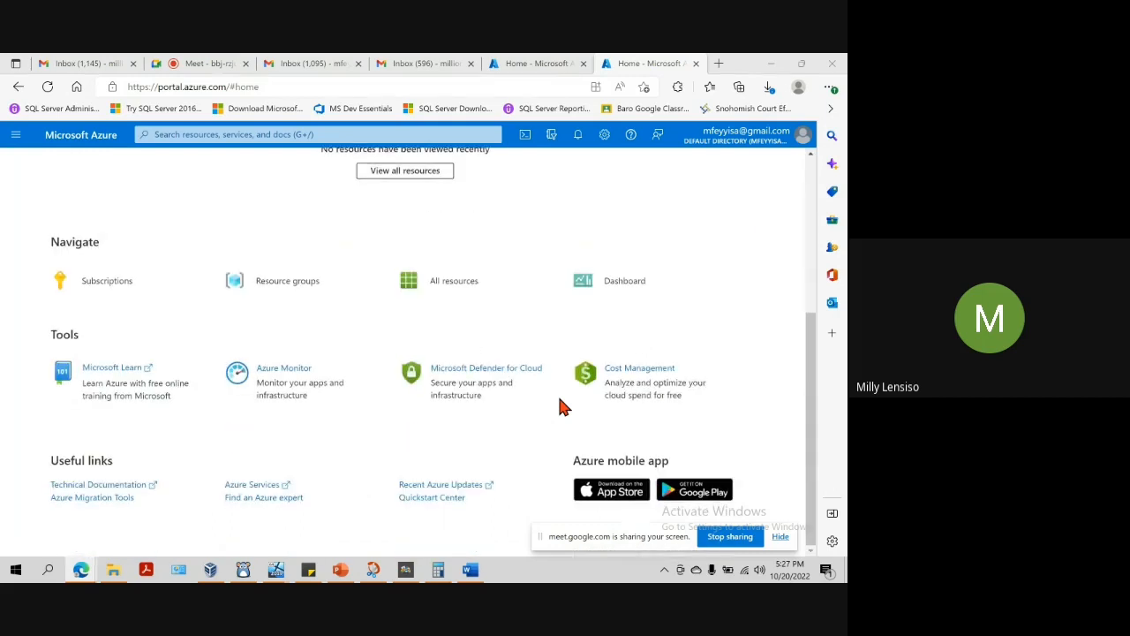
scroll(563, 406, "up", 1)
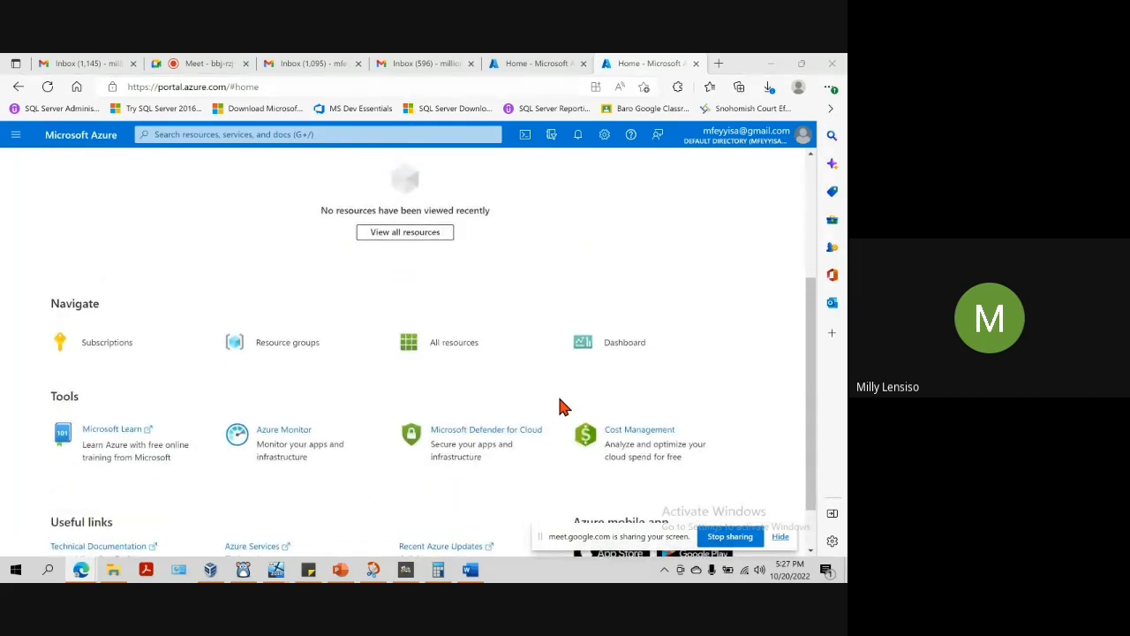
scroll(562, 401, "up", 3)
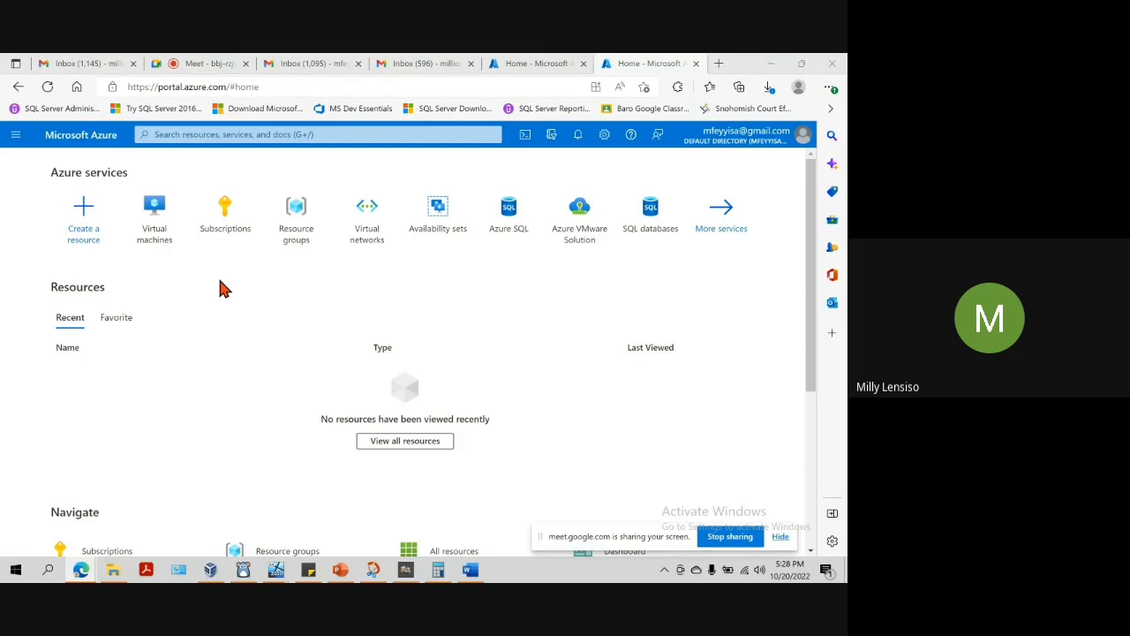
mouse_move(155, 210)
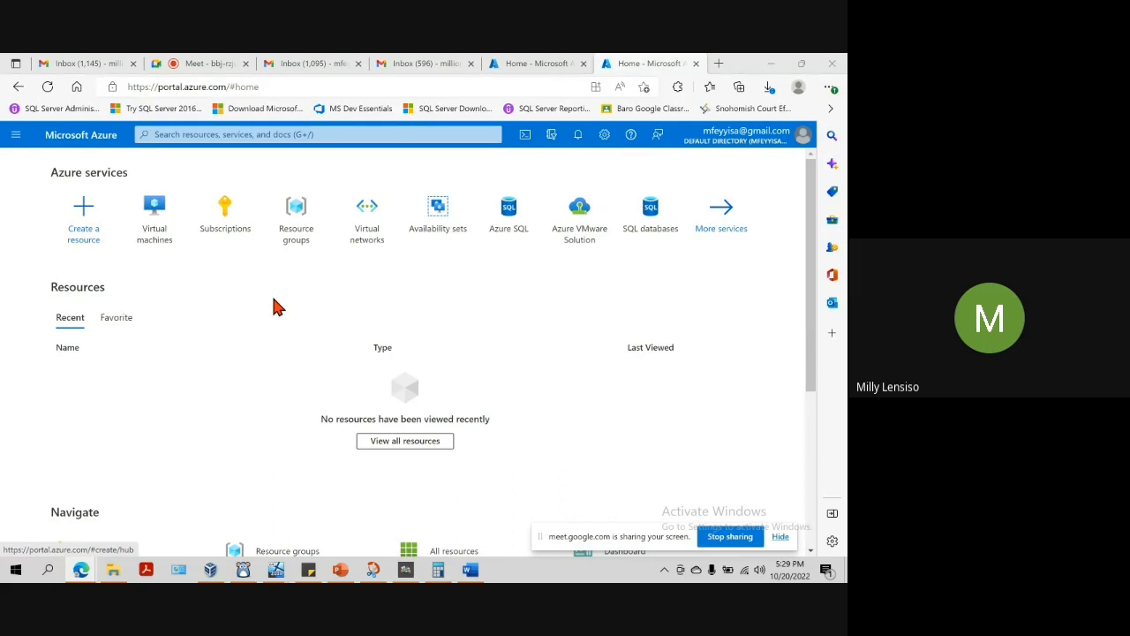
Step: View the overview of the azure_pay_as_you_go_subscription_01 subscription and return to the portal home page
left_click(231, 228)
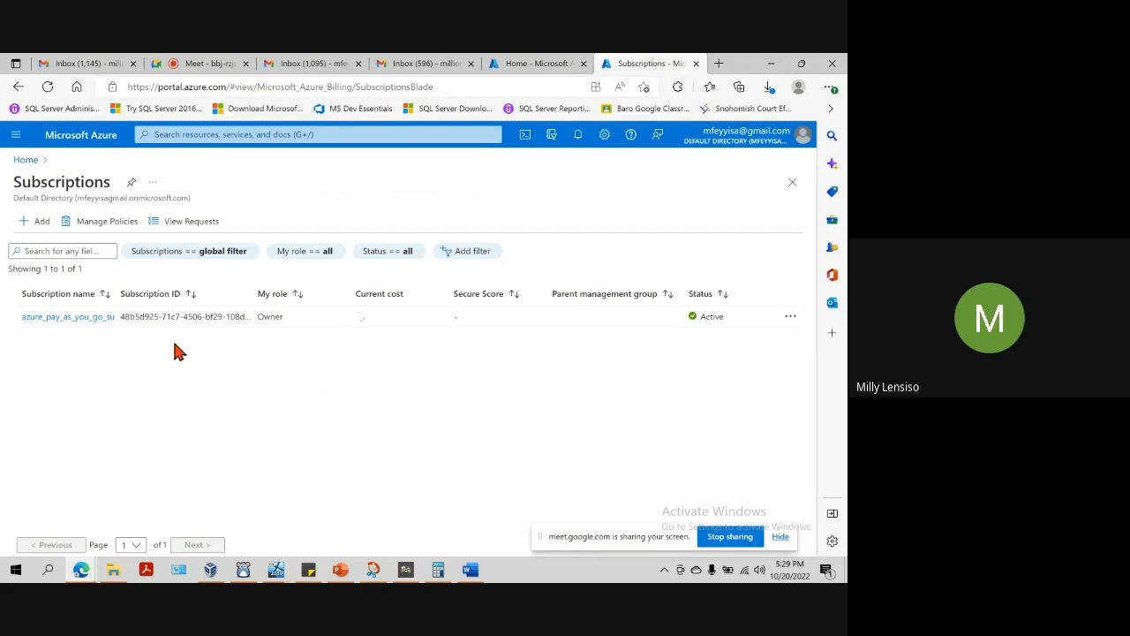
left_click_drag(115, 288, 188, 288)
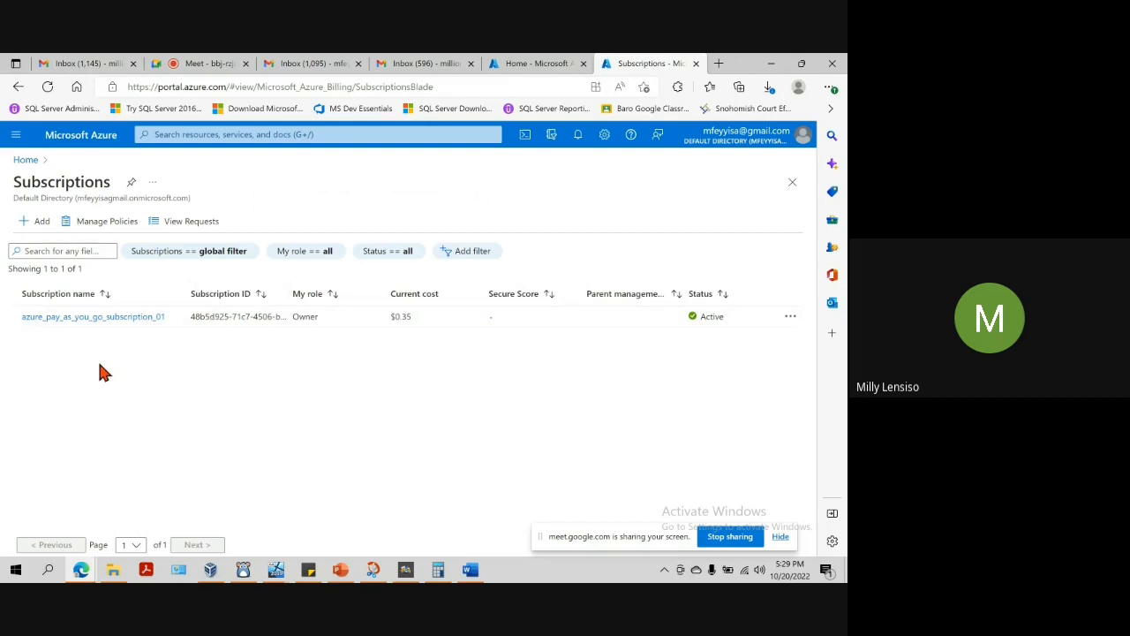
left_click(93, 317)
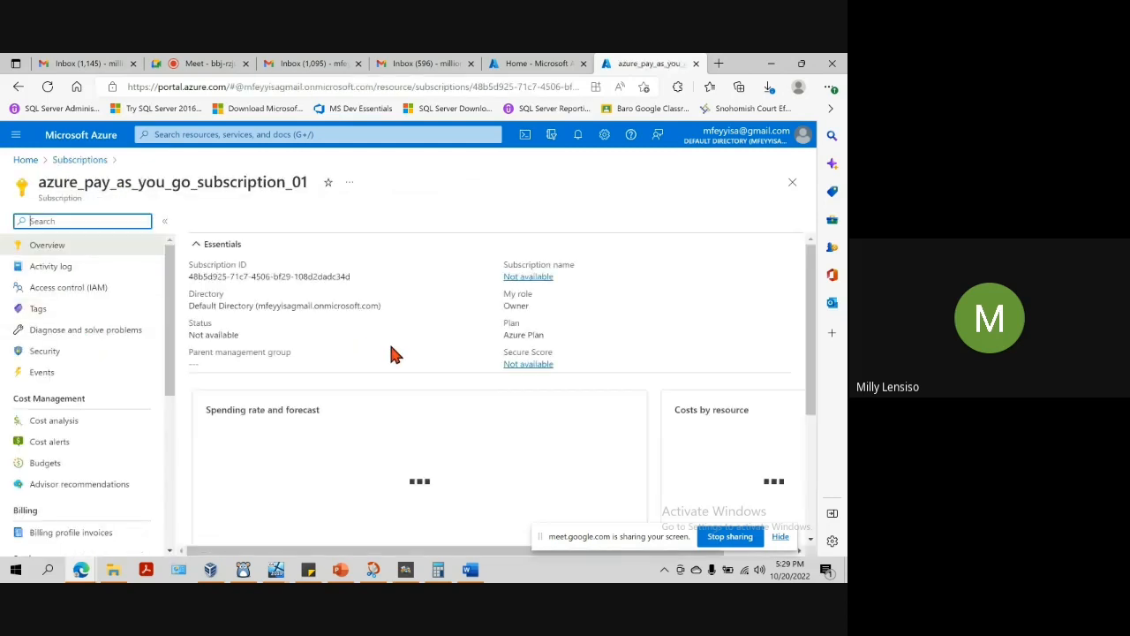
left_click(26, 161)
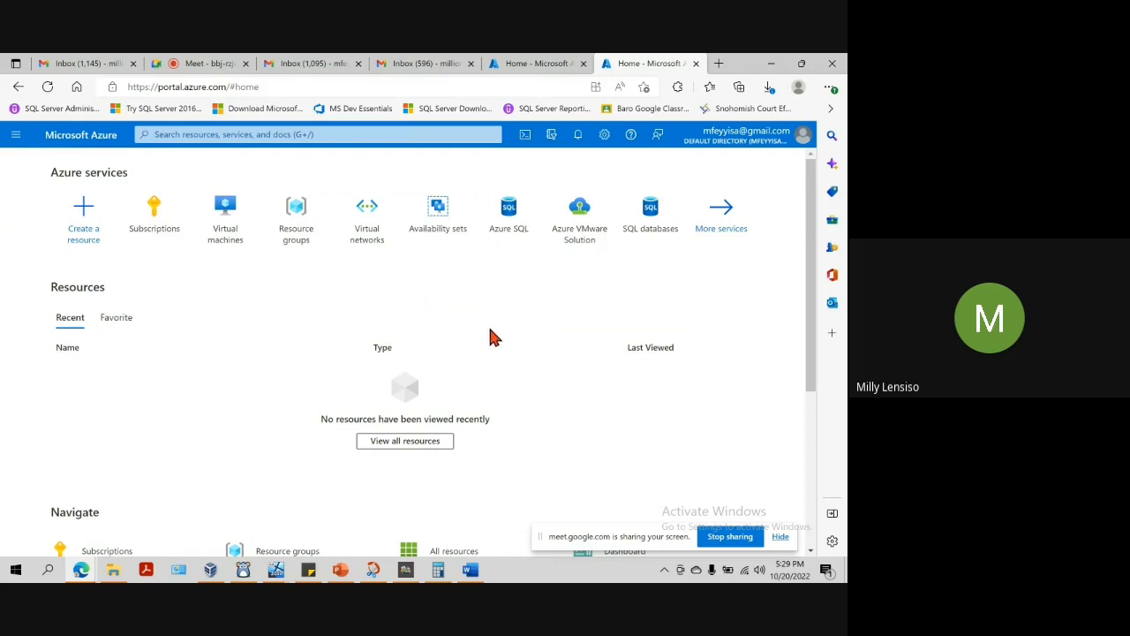
Step: Review the creation steps in the AG on Azure Steps document in Word and open the Azure portal's All services page in Edge
left_click(481, 574)
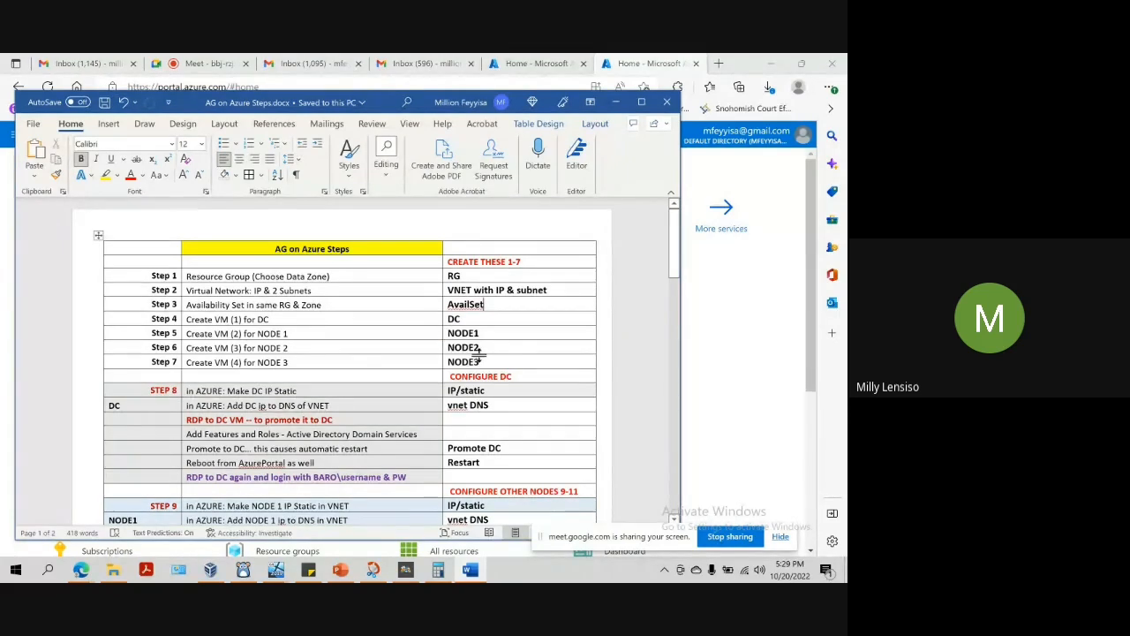
left_click(738, 301)
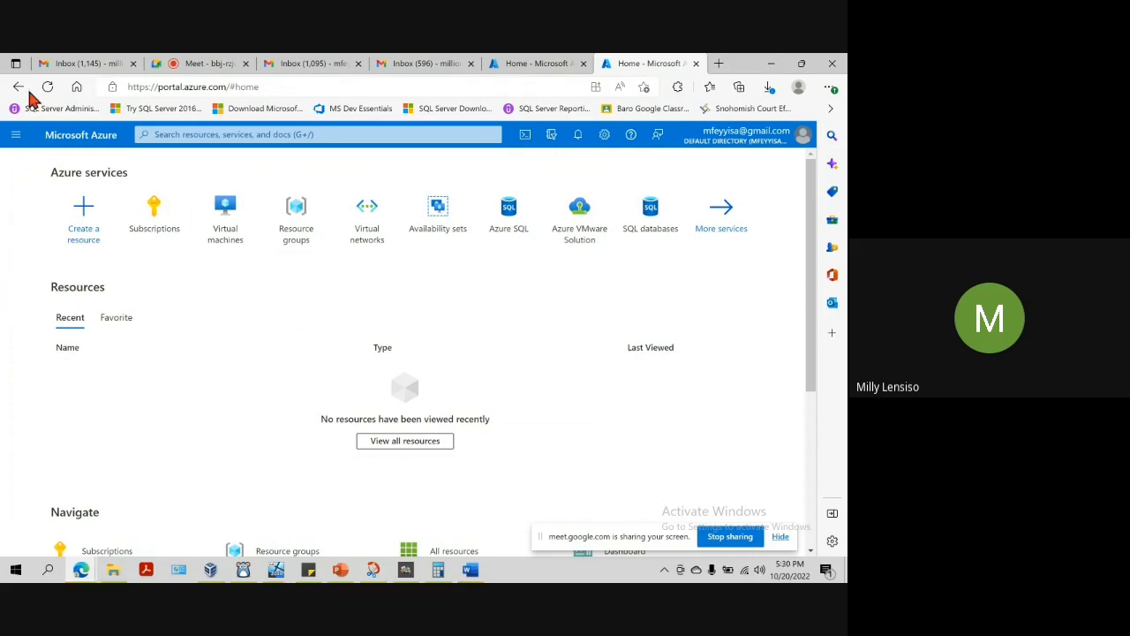
left_click(10, 139)
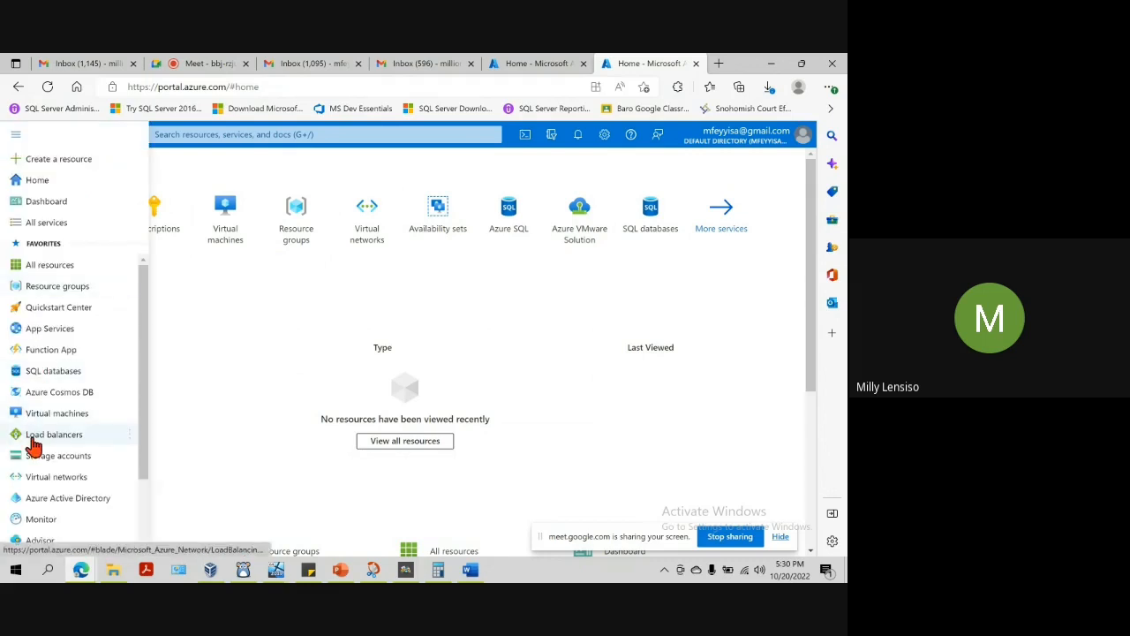
scroll(33, 446, "down", 2)
scroll(61, 311, "up", 2)
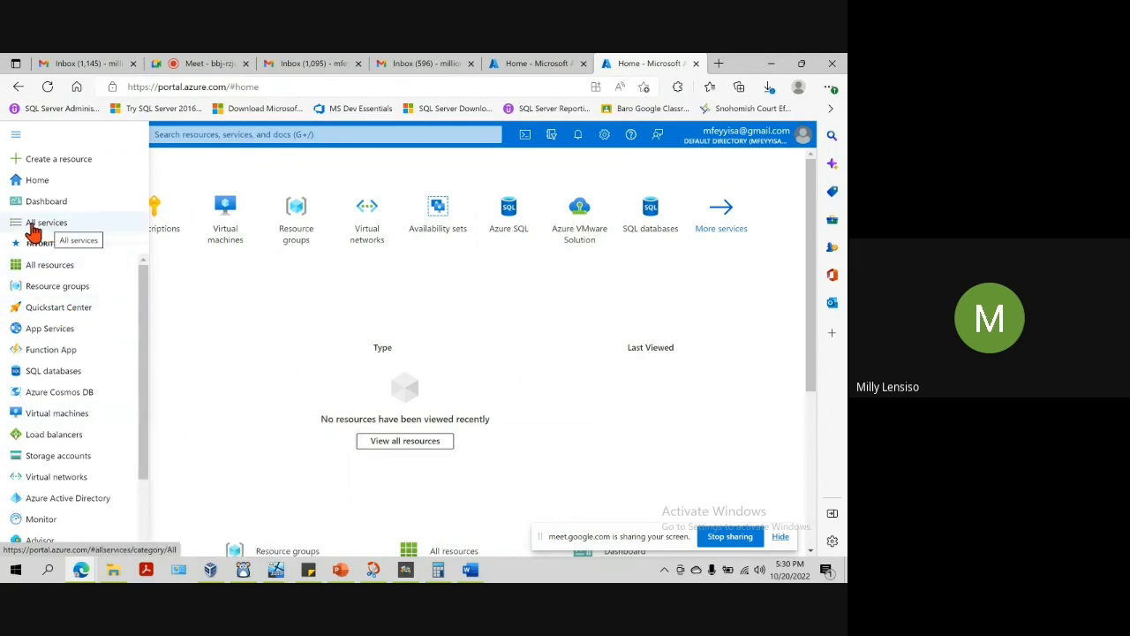
left_click(46, 226)
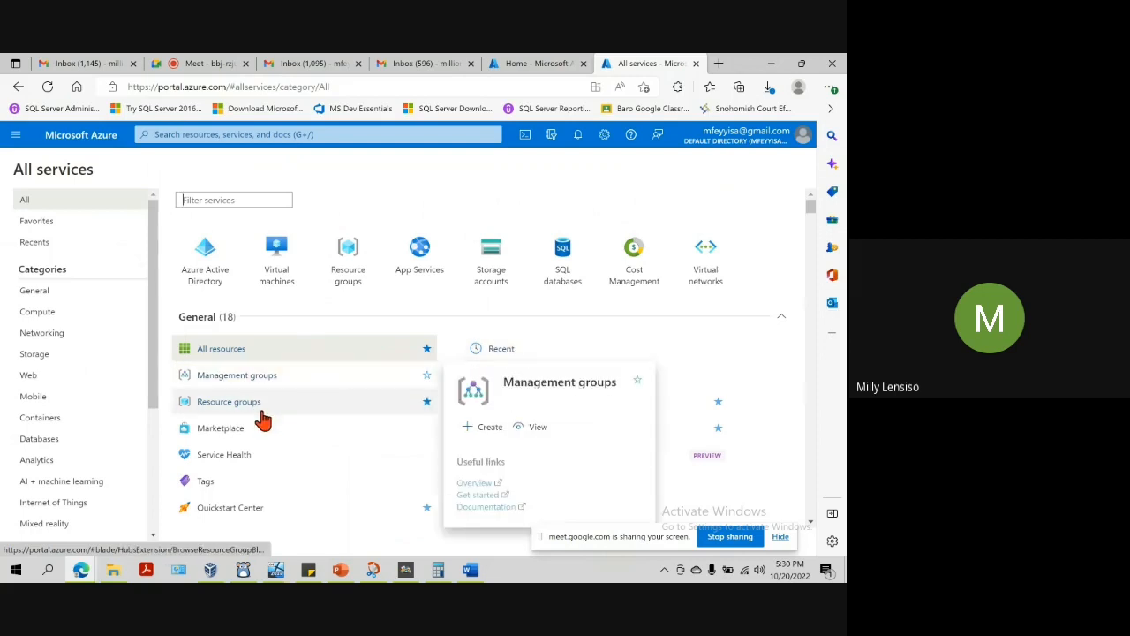
Step: Look through the General and Compute sections of the All services list
mouse_move(263, 412)
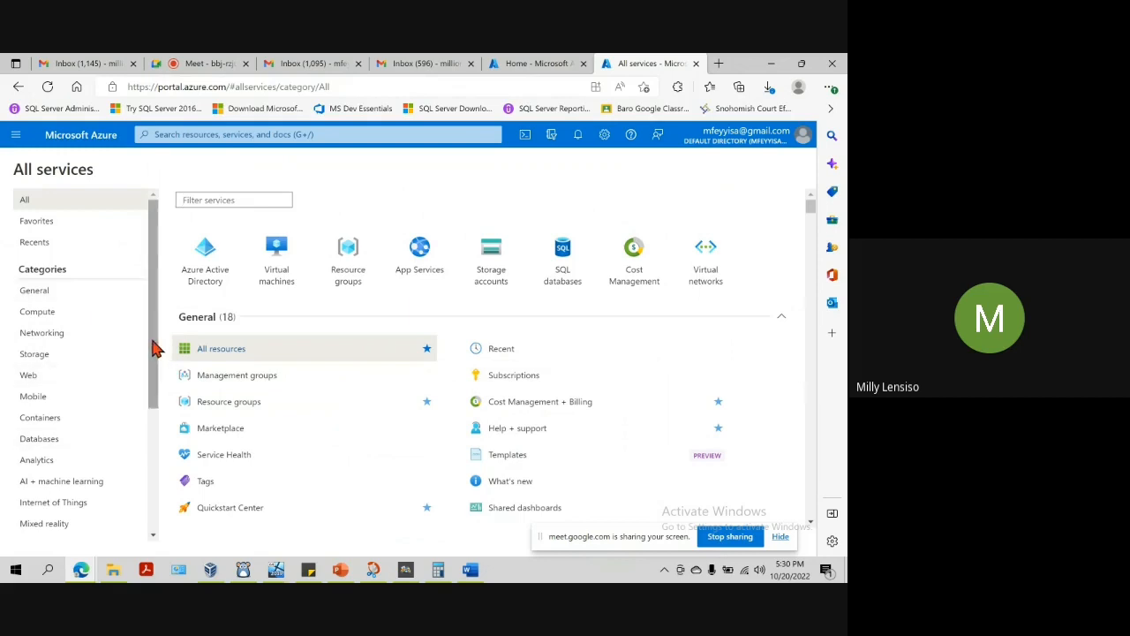
left_click_drag(152, 348, 144, 266)
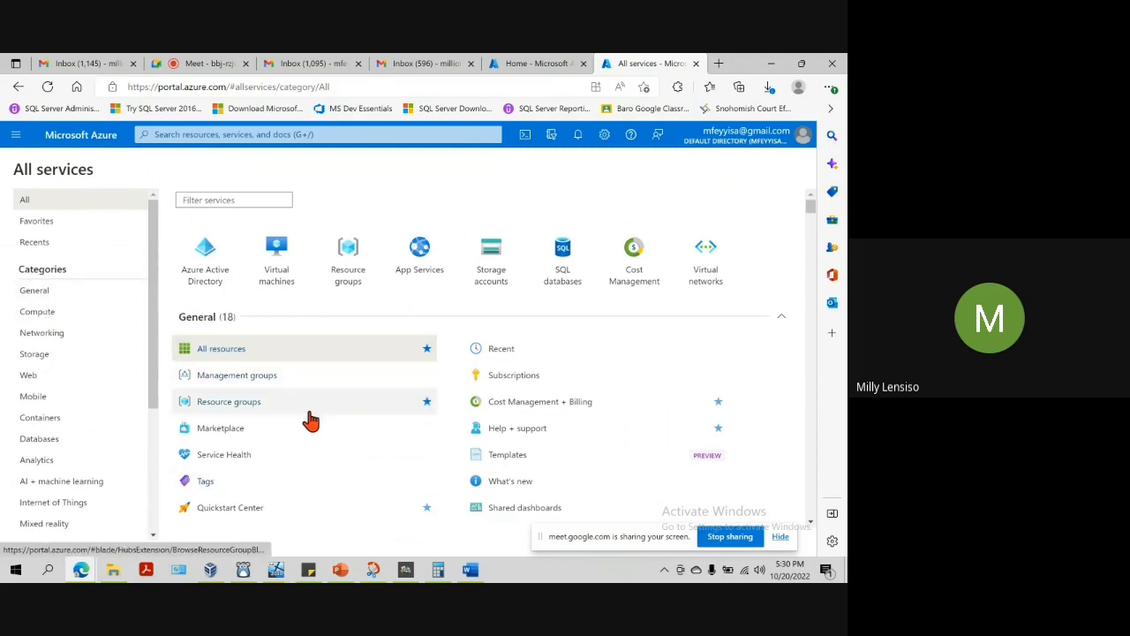
scroll(309, 415, "down", 2)
scroll(311, 420, "down", 1)
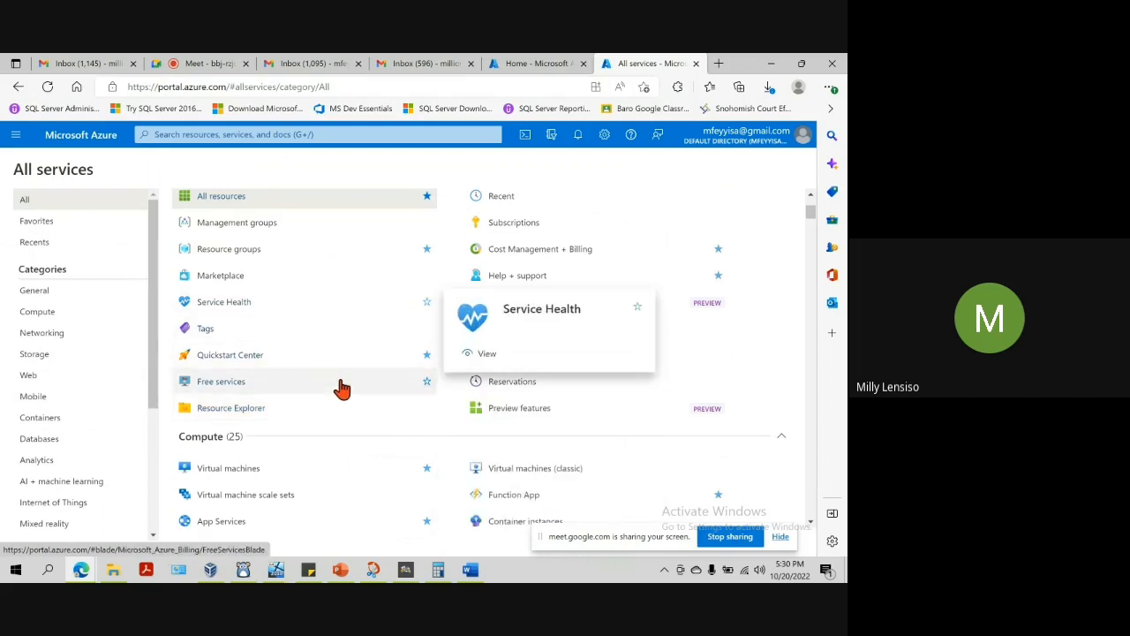
scroll(342, 388, "up", 3)
scroll(341, 387, "down", 3)
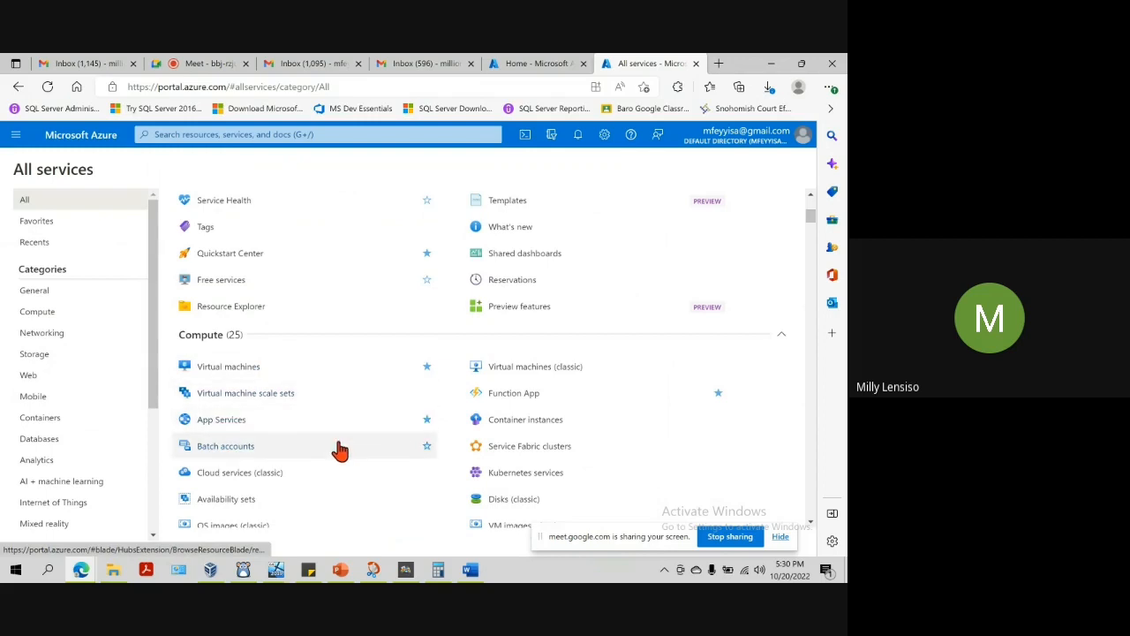
Step: Browse the Networking, Storage and General service categories in the All services list
left_click(39, 334)
left_click(55, 356)
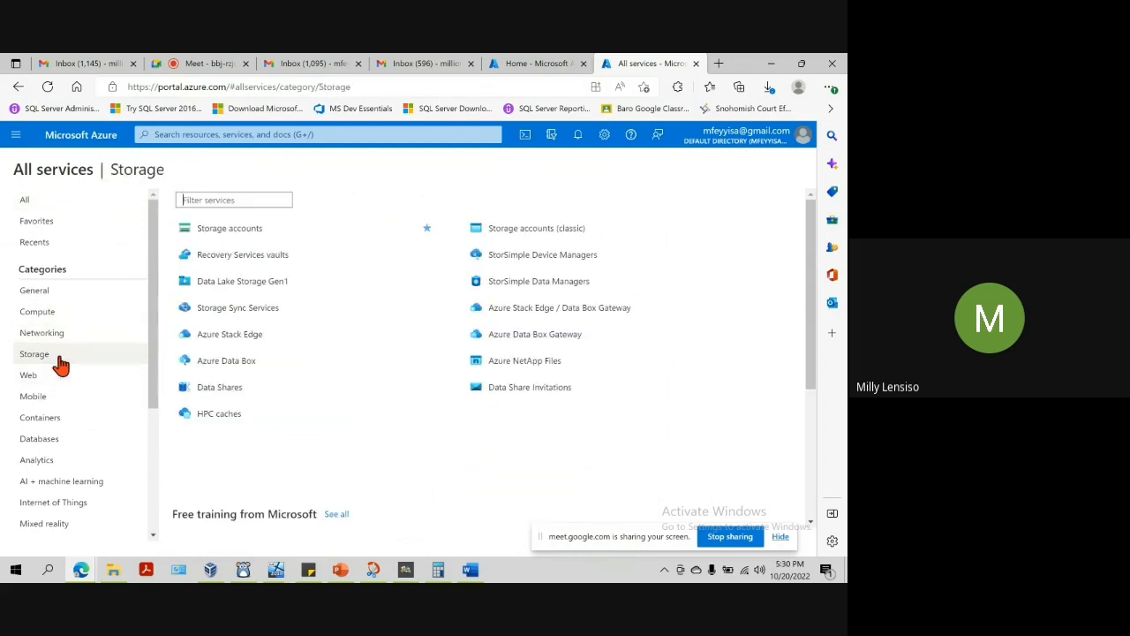
mouse_move(232, 366)
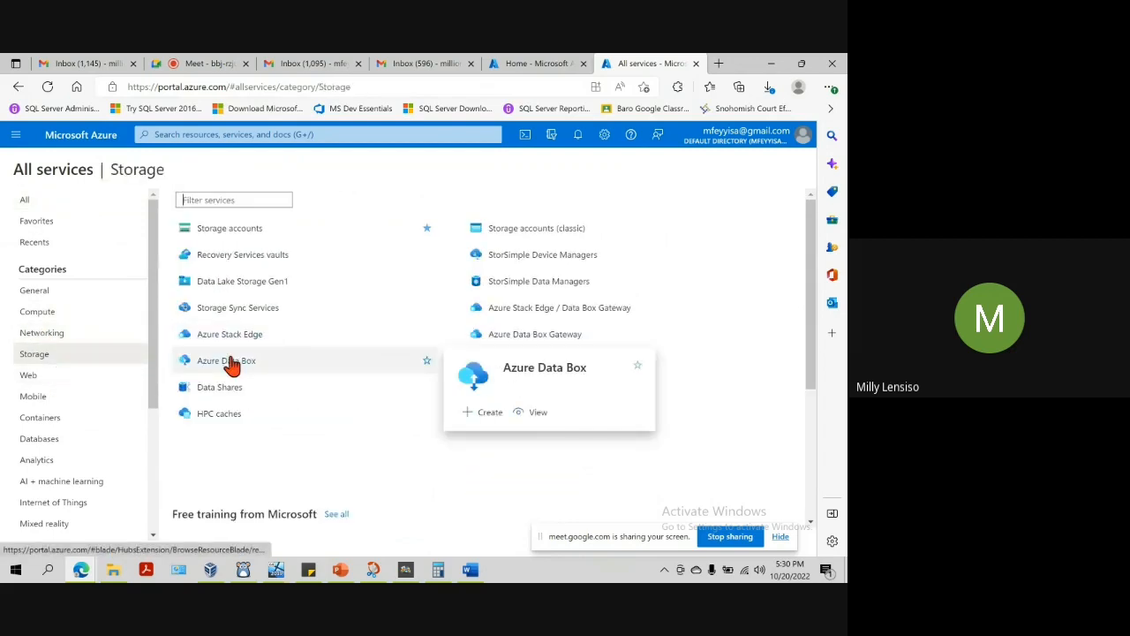
mouse_move(407, 410)
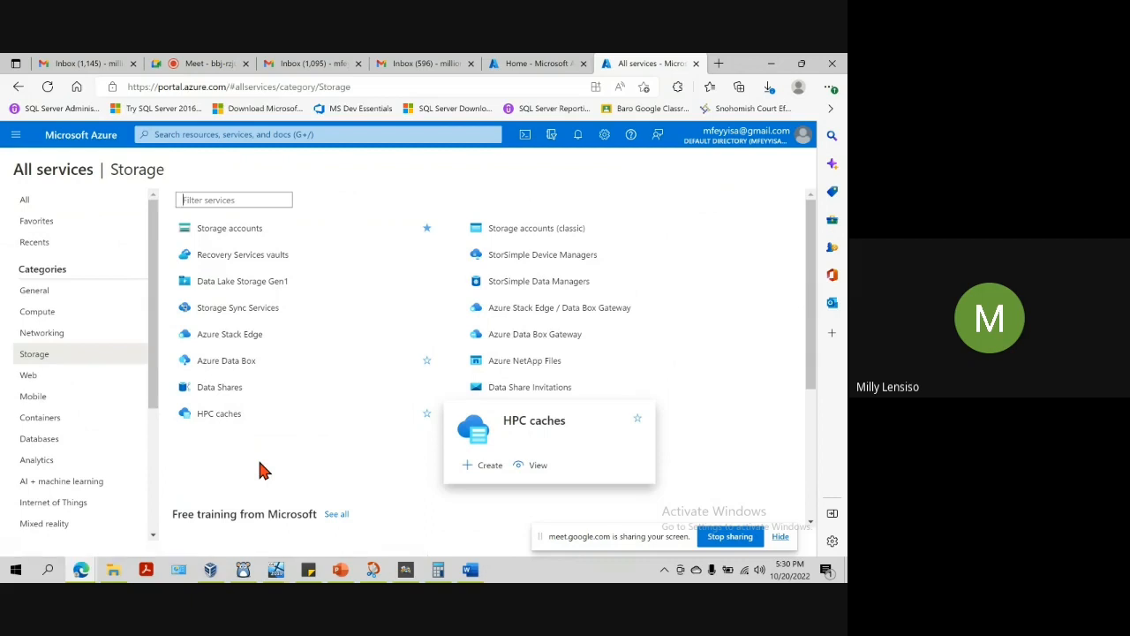
mouse_move(226, 257)
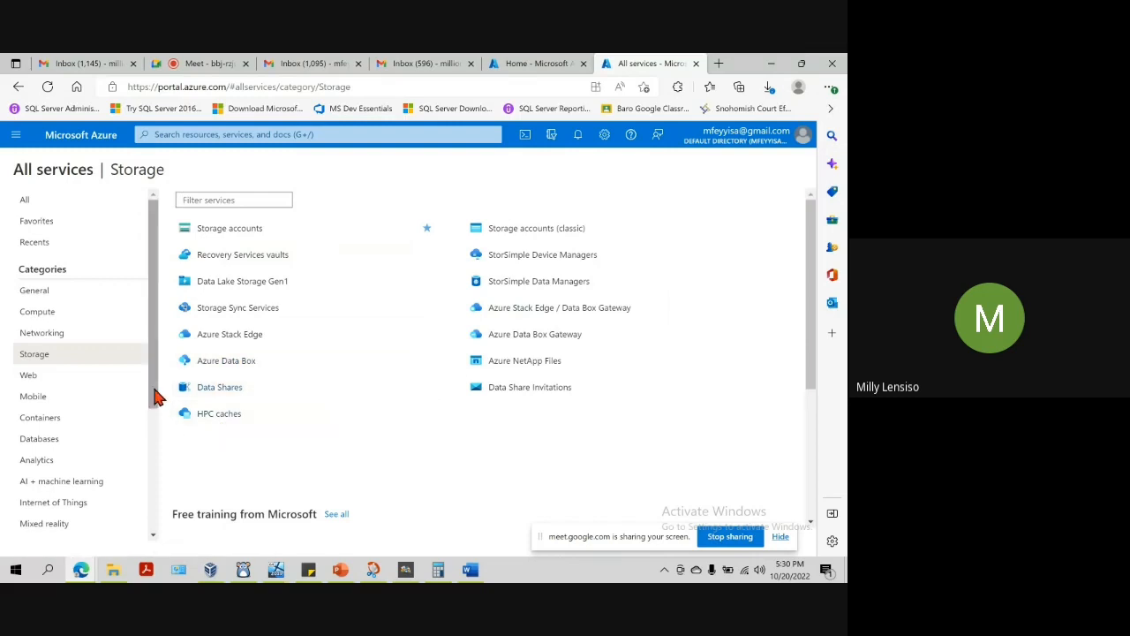
mouse_move(156, 385)
left_mouse_down()
mouse_move(156, 437)
mouse_move(156, 386)
left_mouse_up()
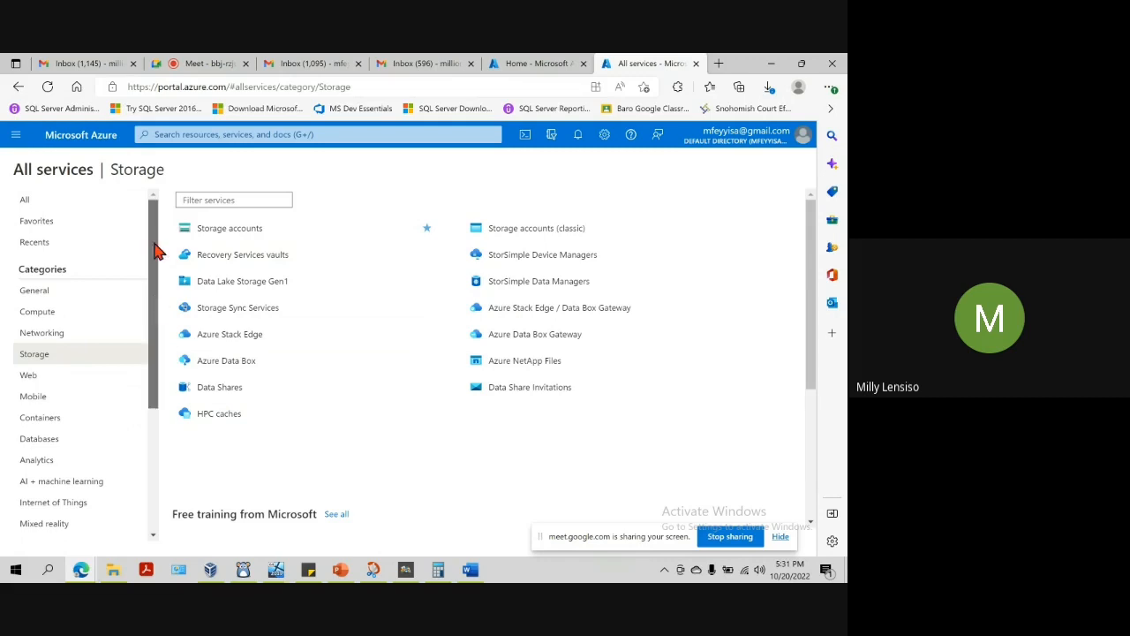
left_click(40, 292)
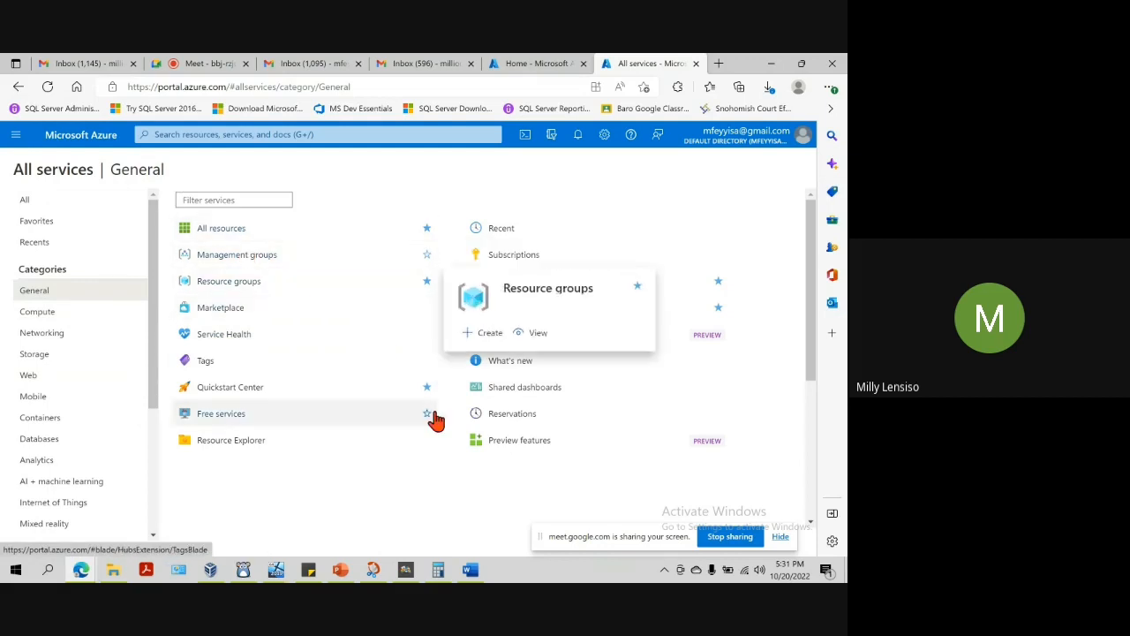
Step: Switch to the AG on Azure Steps document in Word and review the DC and node VM entries in steps 4 to 7
left_click(470, 570)
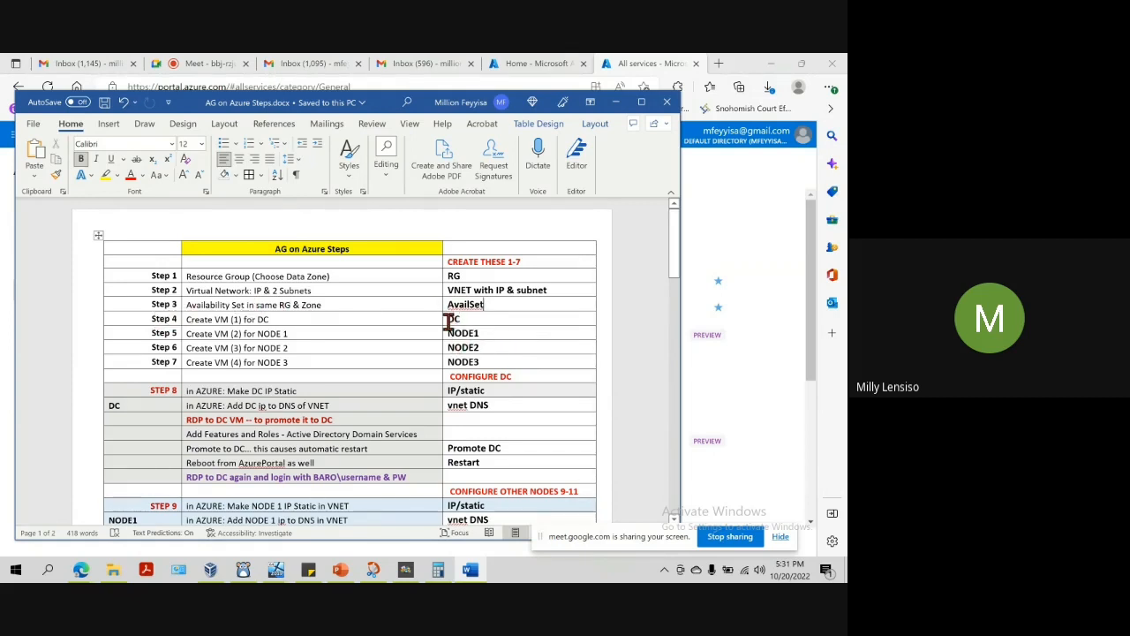
left_click_drag(451, 320, 495, 376)
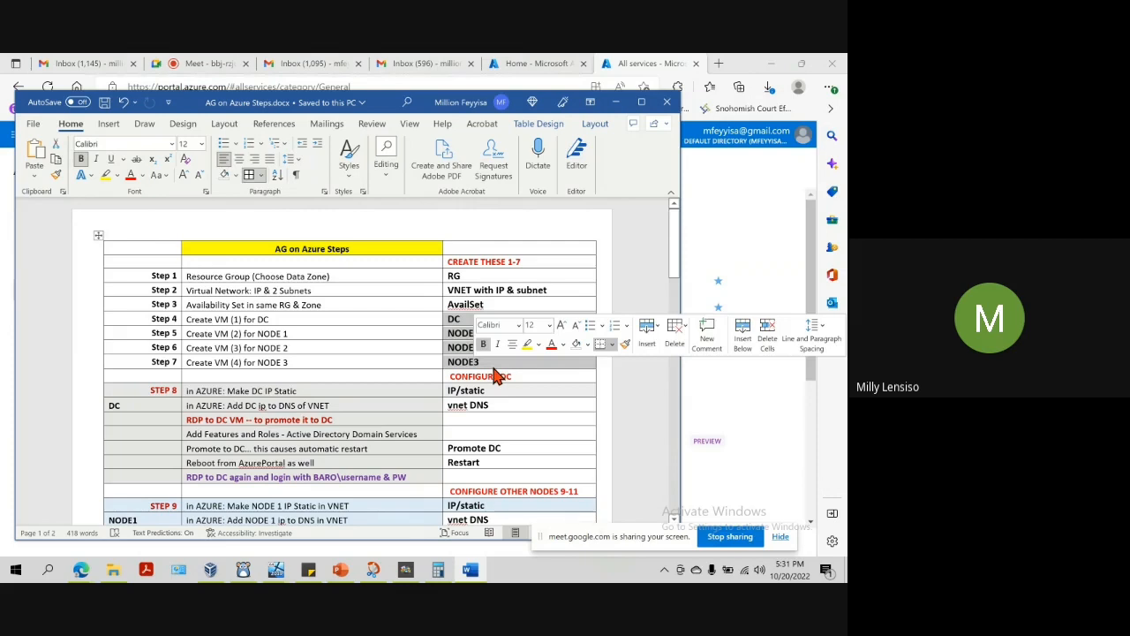
left_click(522, 396)
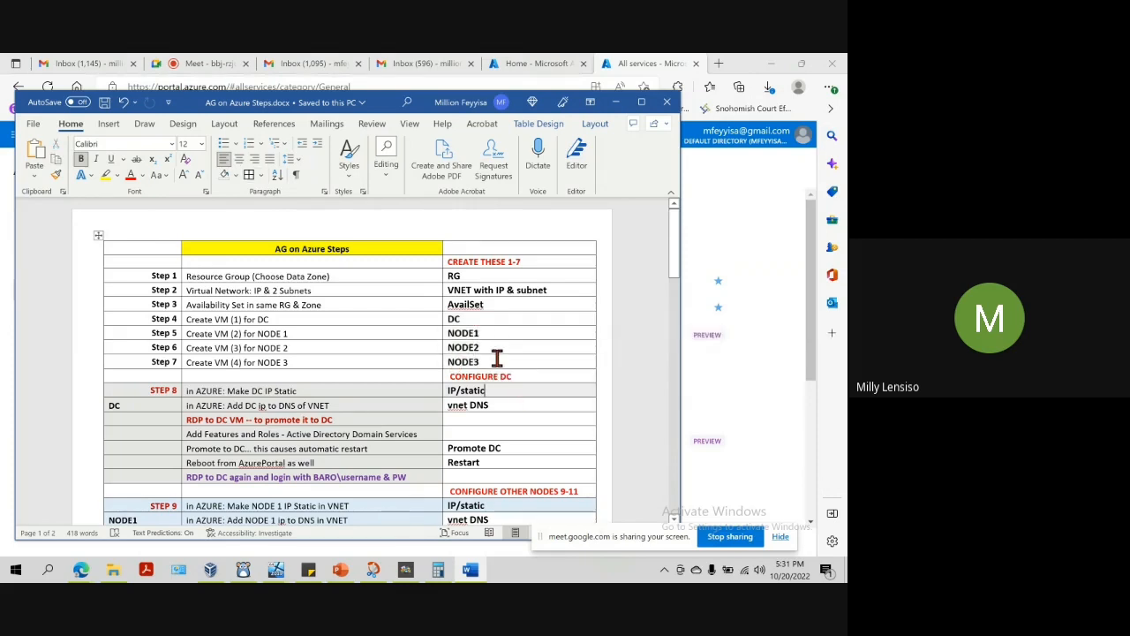
Step: Return to the Azure portal in Edge and open the Resource groups page from the General services
left_click(720, 226)
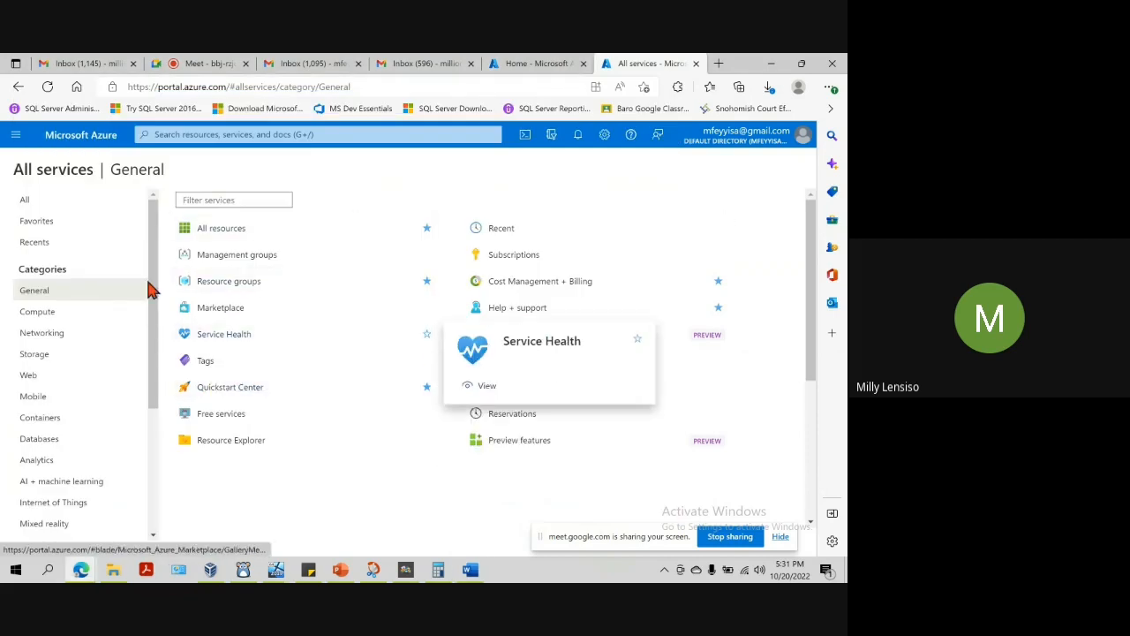
mouse_move(215, 295)
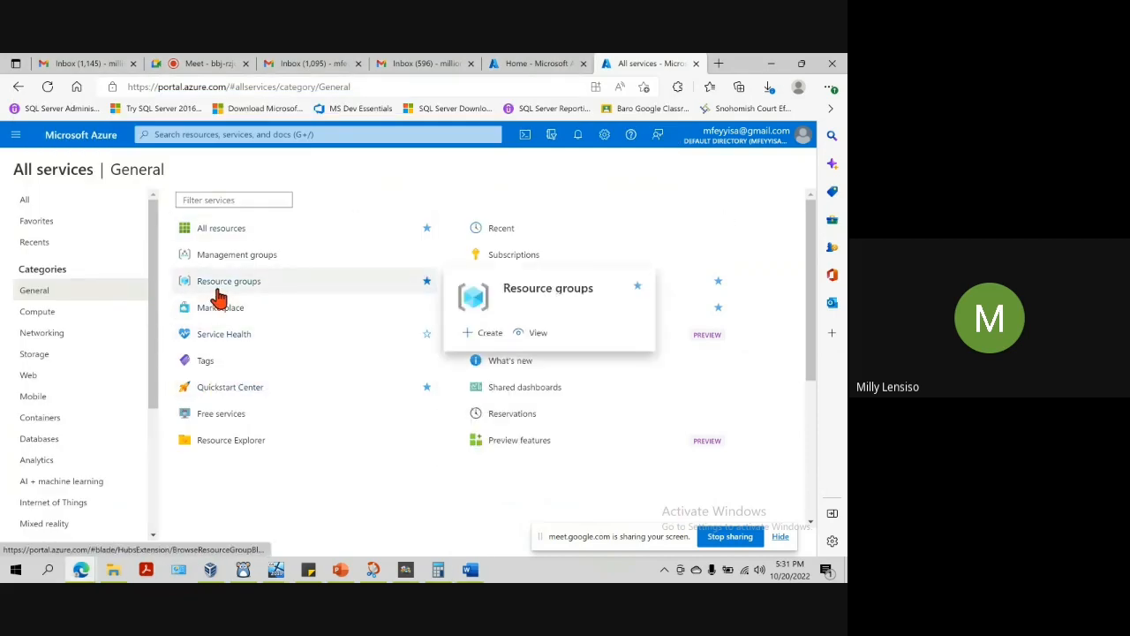
left_click(203, 284)
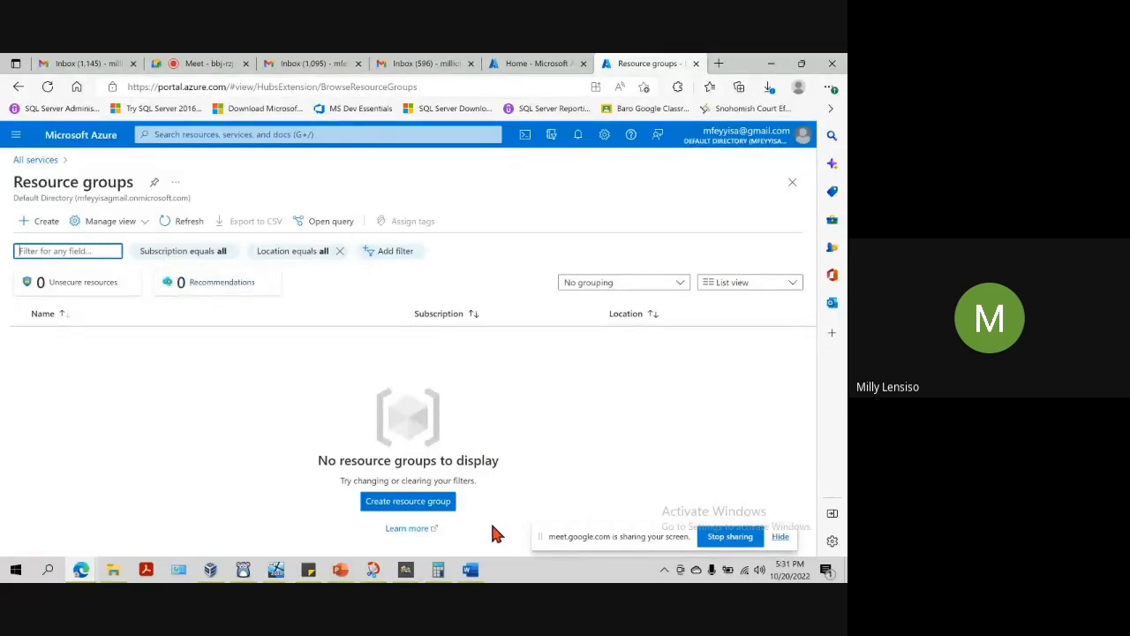
Step: Switch to Word and review the Step 1 row on the resource group and its data zone
left_click(470, 570)
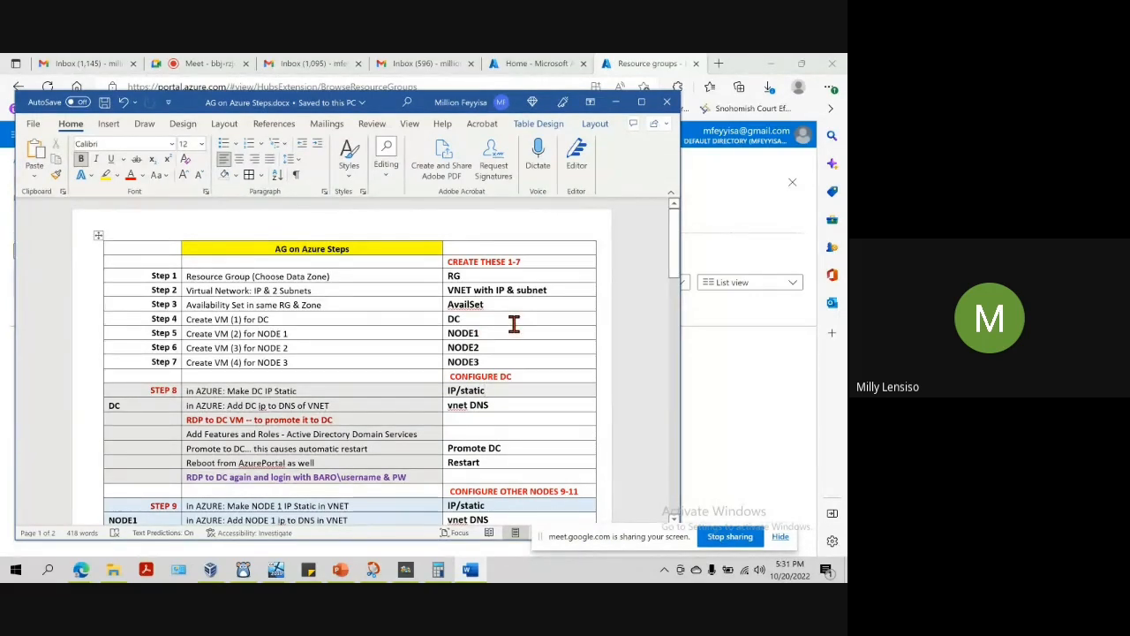
double_click(454, 277)
left_click(386, 326)
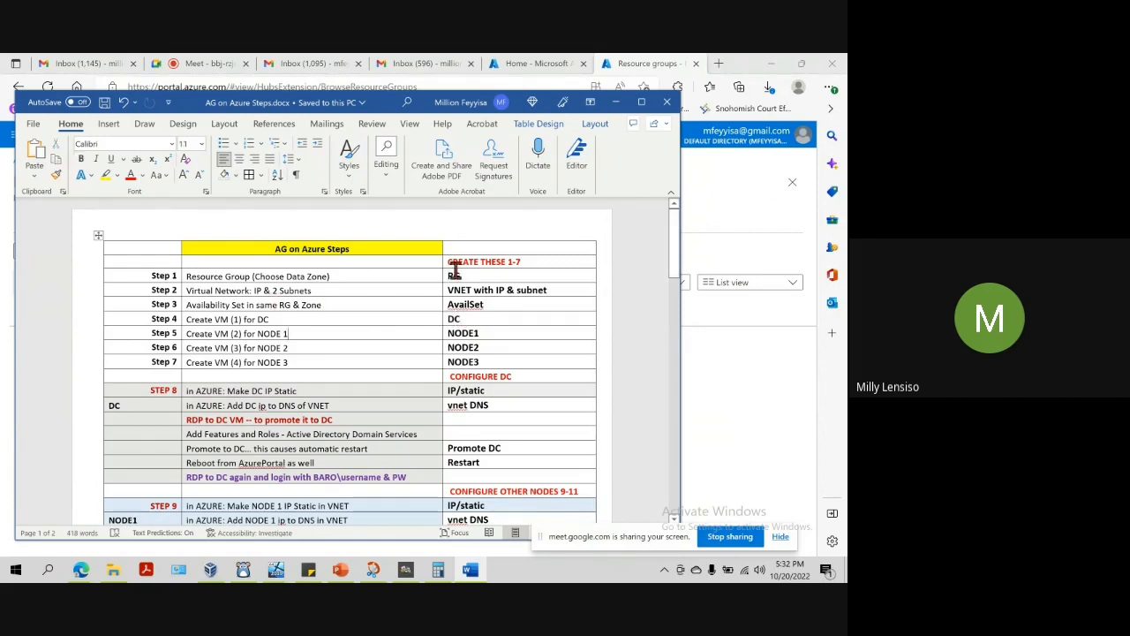
left_click(234, 320)
left_click_drag(148, 274, 461, 273)
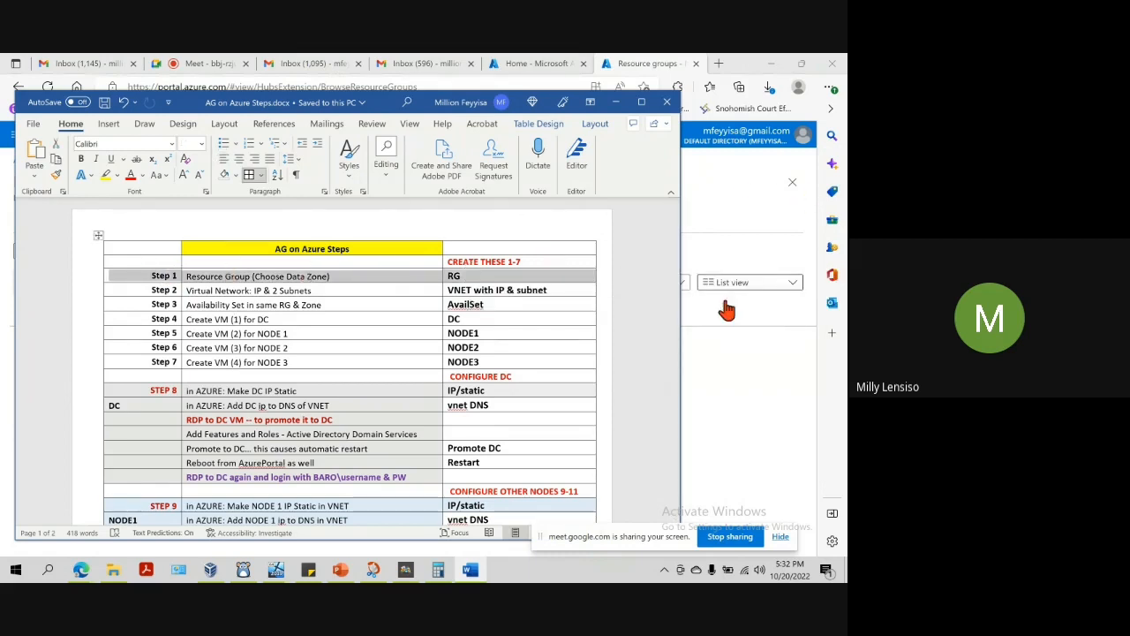
Step: Switch back to Edge, reopen the portal's Resource groups page and start creating a new resource group
left_click(746, 366)
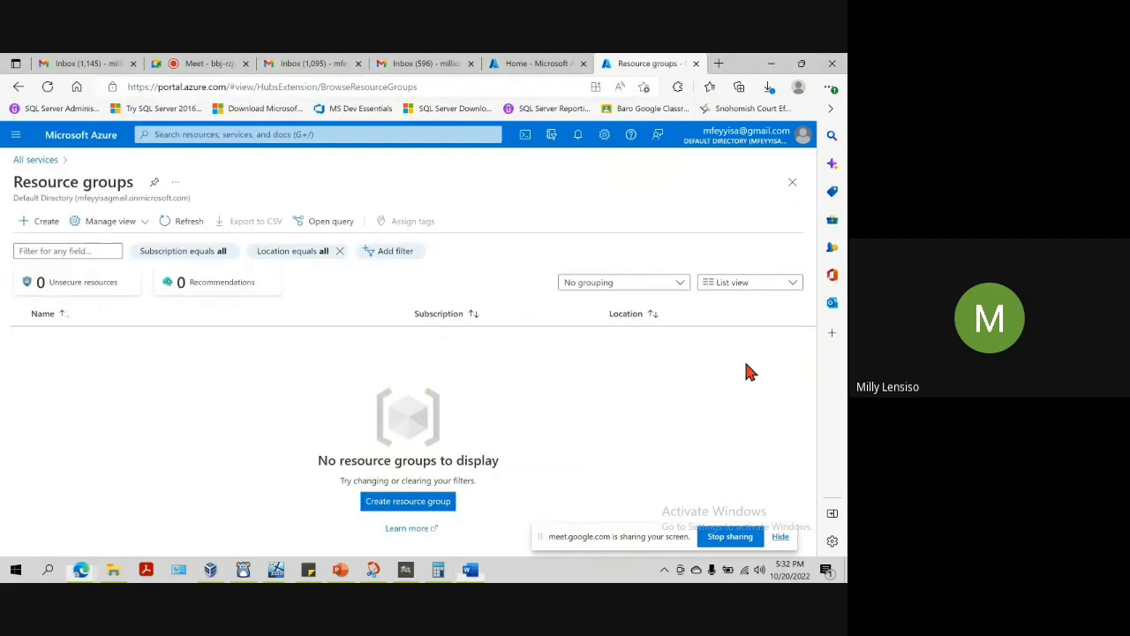
left_click(16, 135)
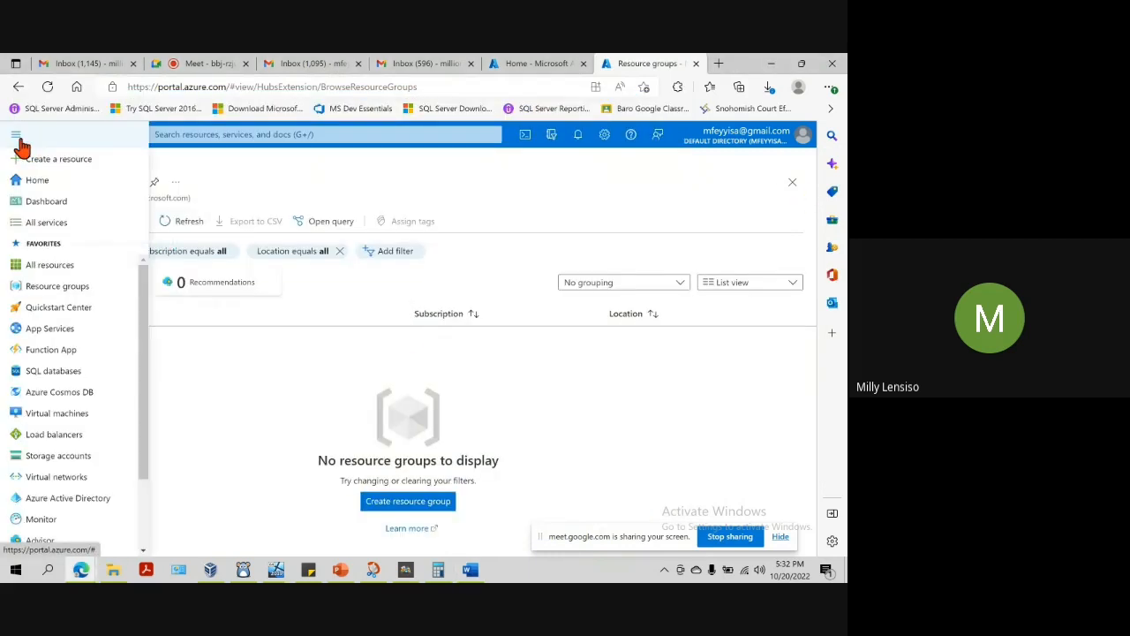
left_click(44, 285)
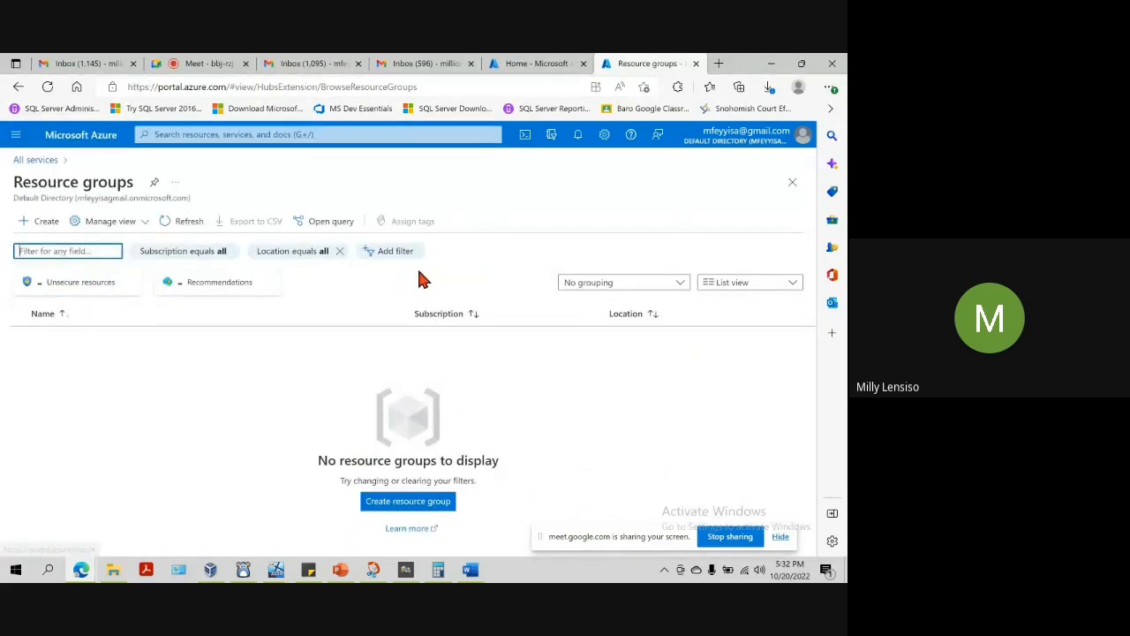
left_click(39, 228)
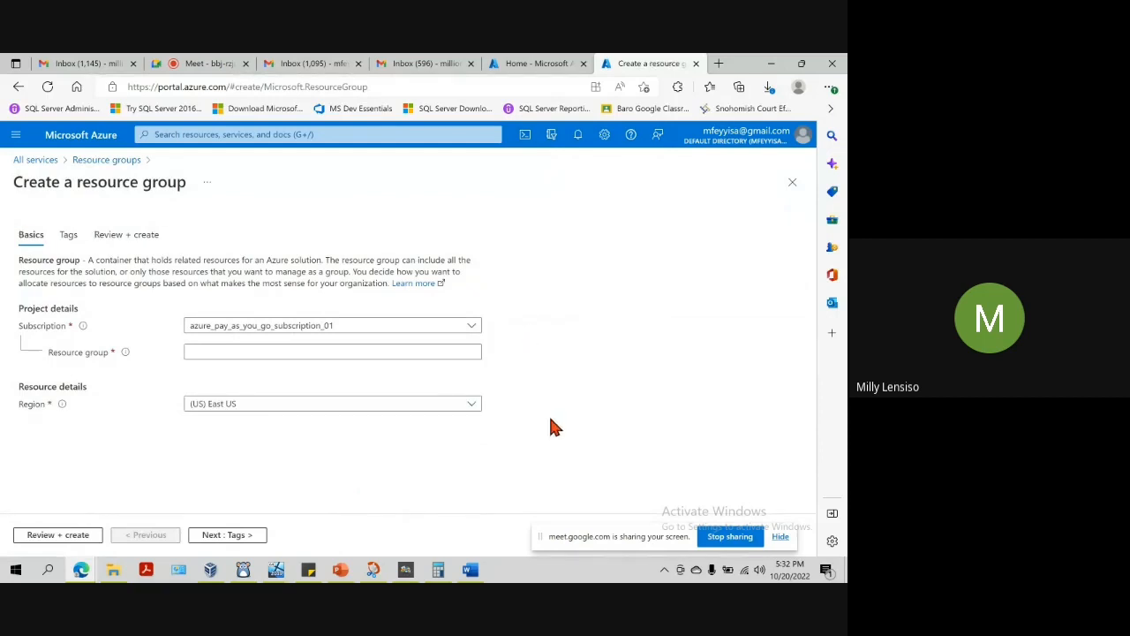
Step: Choose the azure_pay_as_you_go_subscription_01 subscription and name the resource group RG
left_click(471, 329)
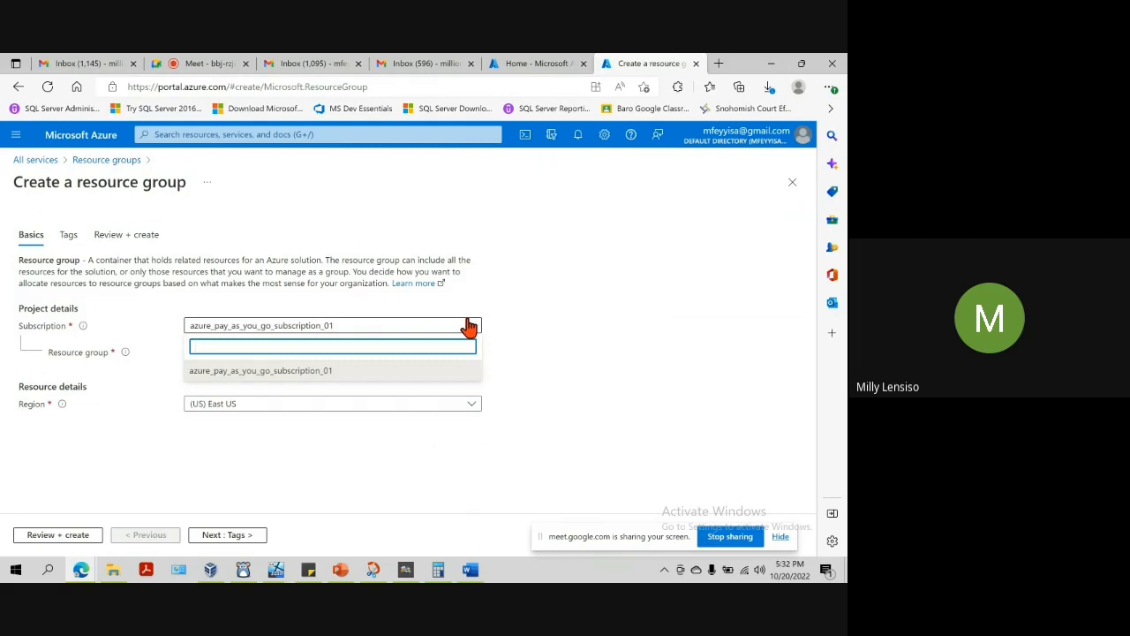
left_click(302, 374)
left_click(285, 354)
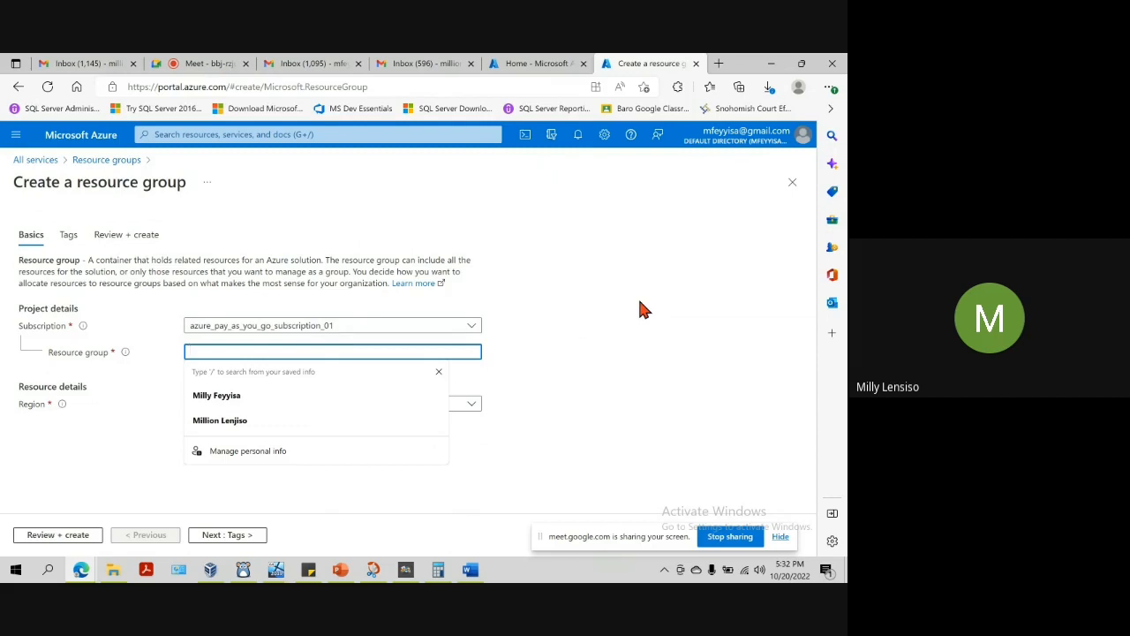
type("RG")
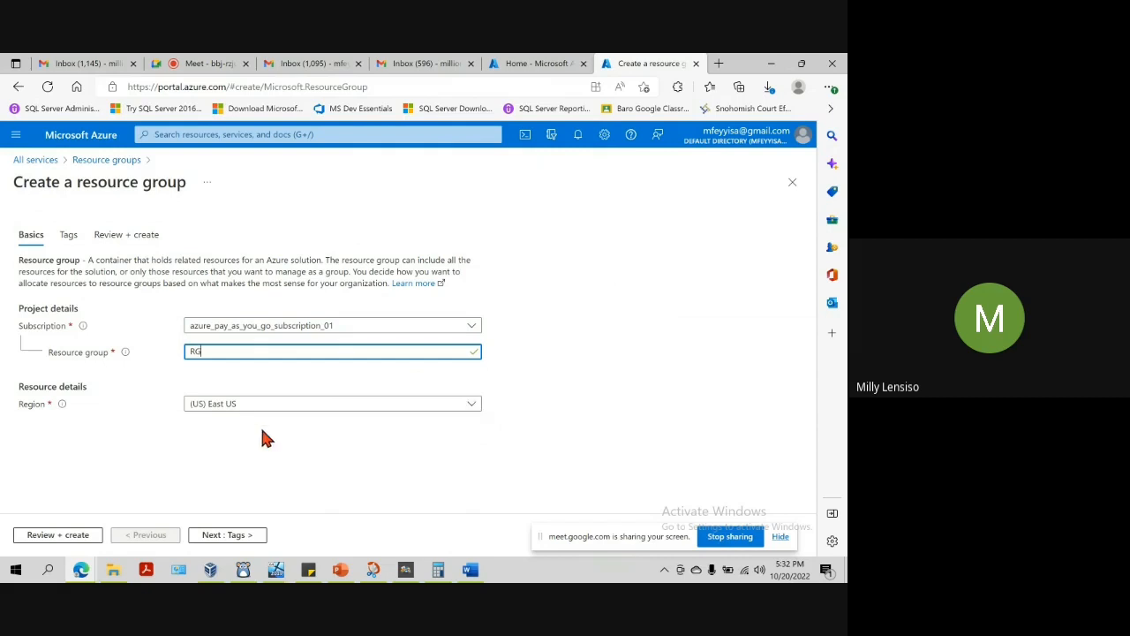
Step: Search the regions for India and set the resource group's region to (Asia Pacific) Central India
left_click(475, 408)
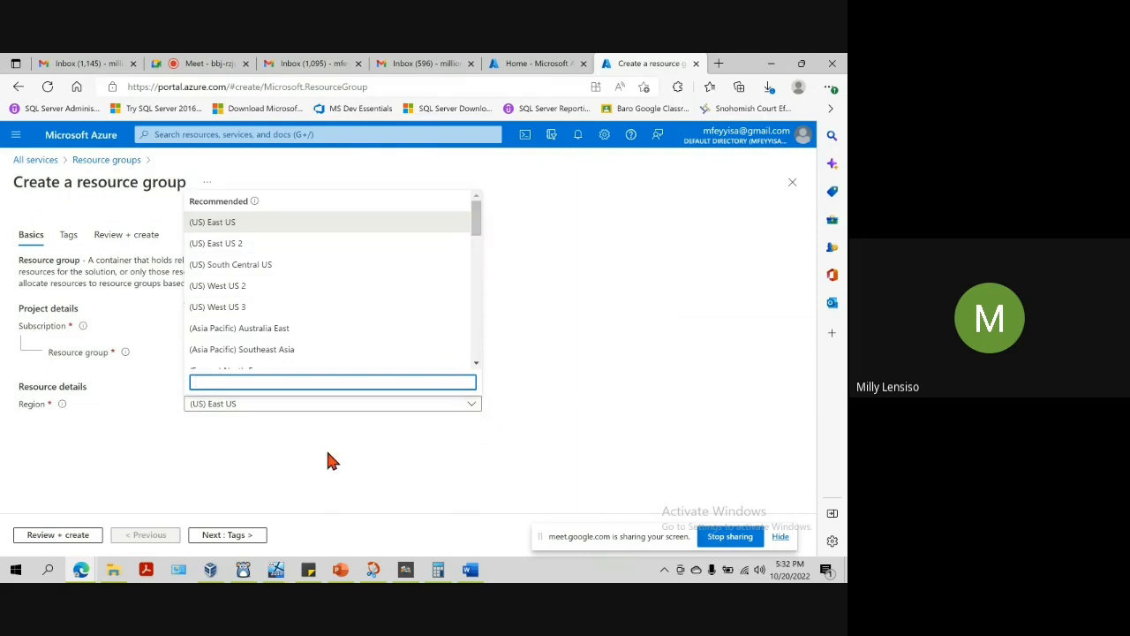
type("ind")
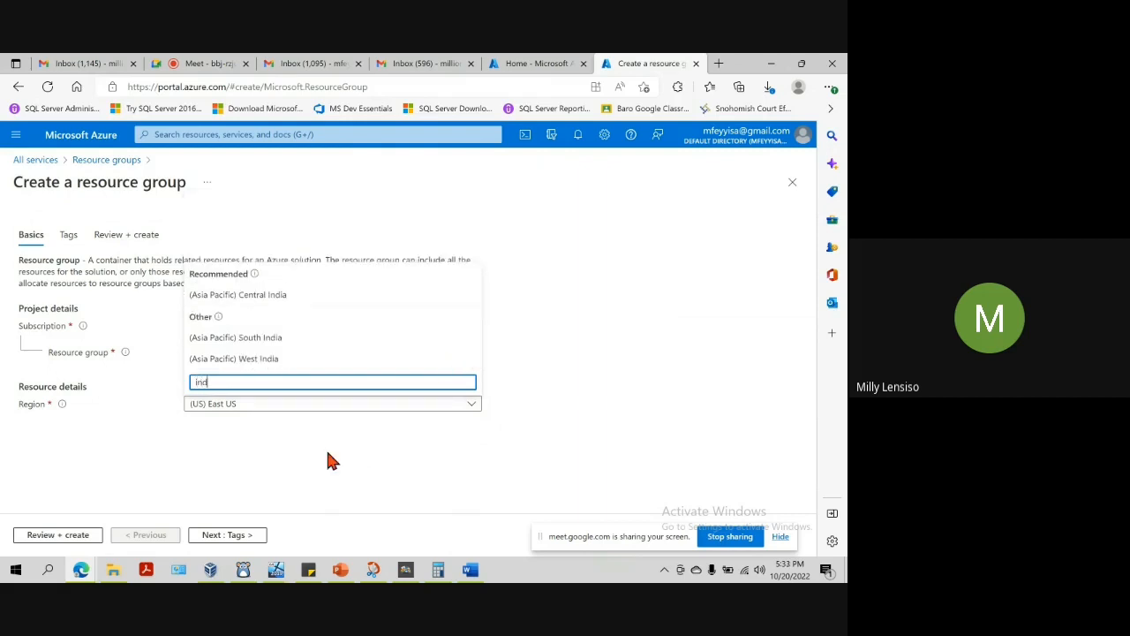
type("ian")
key("BackSpace")
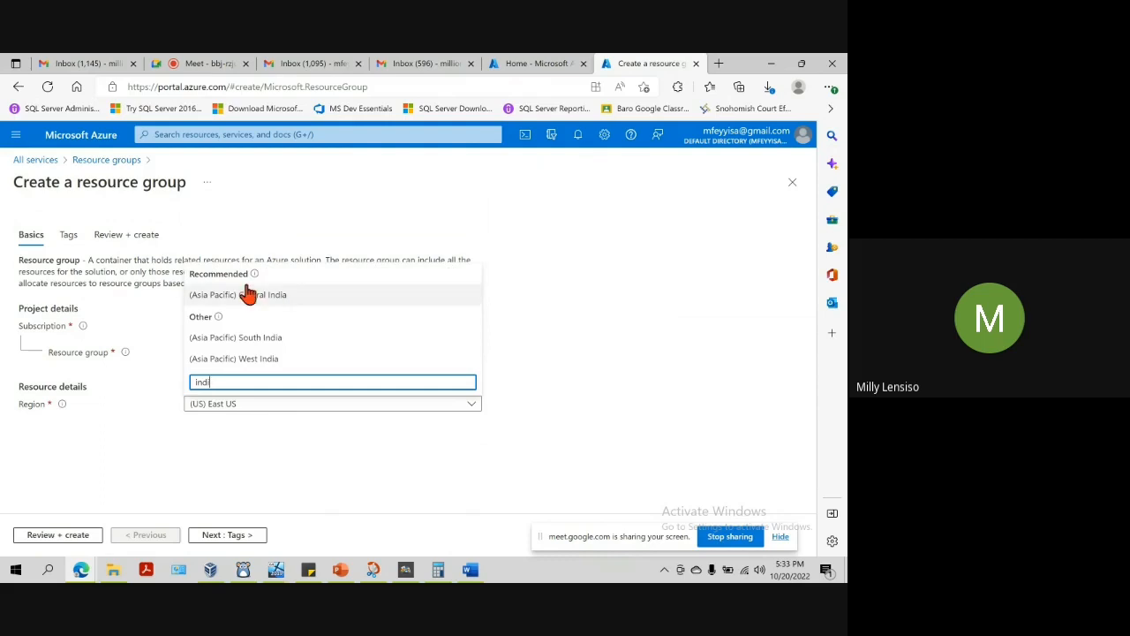
left_click(265, 298)
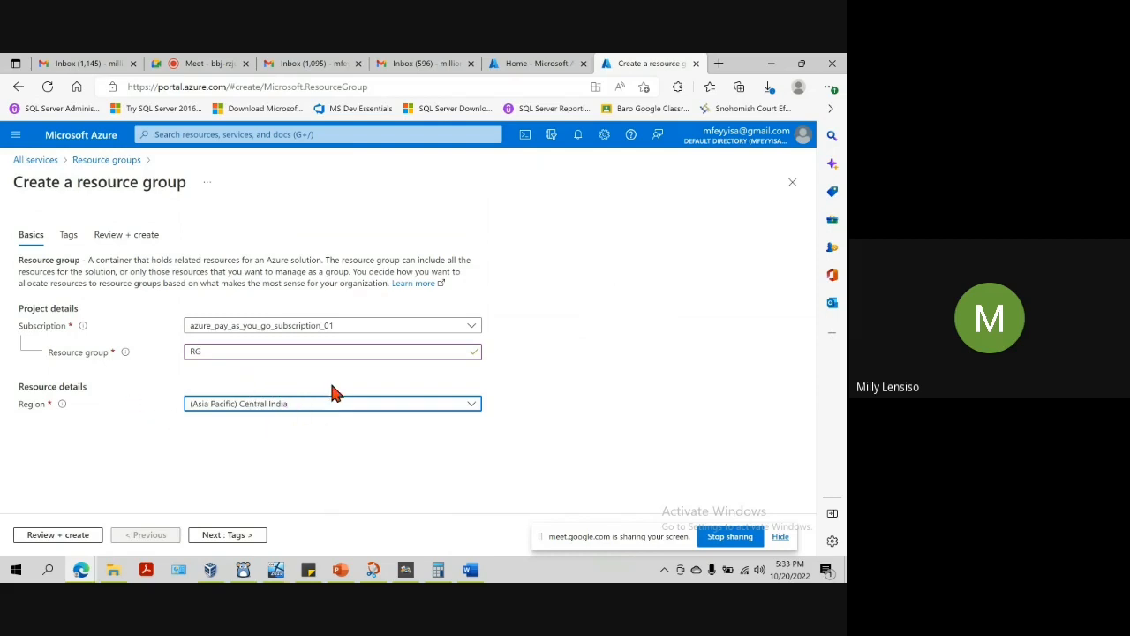
left_click(278, 406)
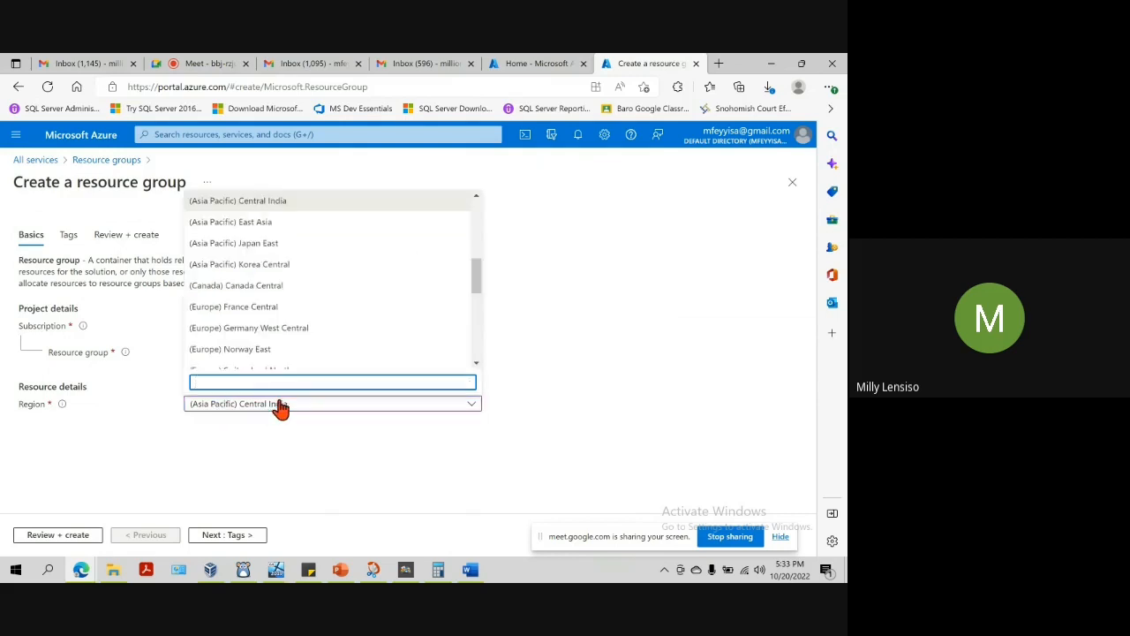
left_click(283, 203)
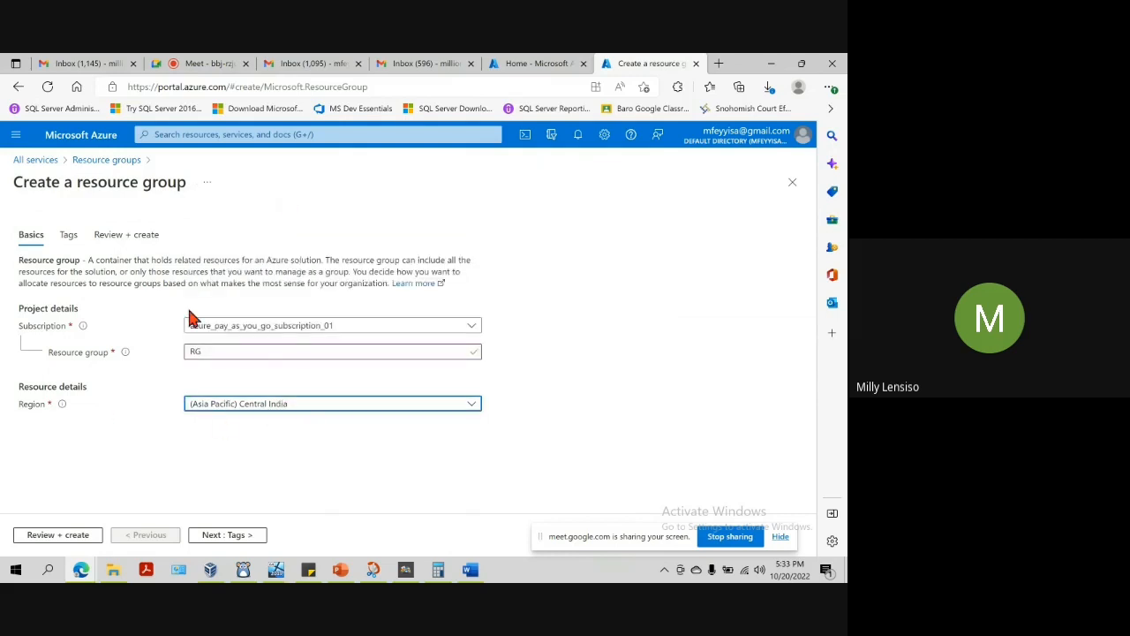
Step: Leave the tags empty, review the settings and create the RG resource group
left_click(235, 536)
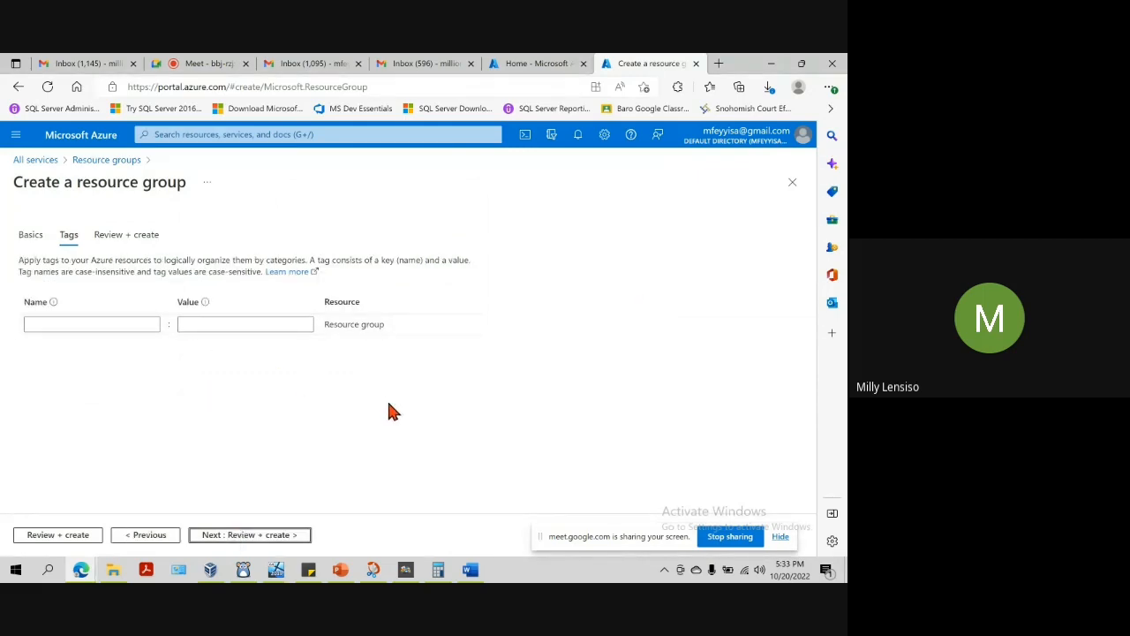
left_click(272, 536)
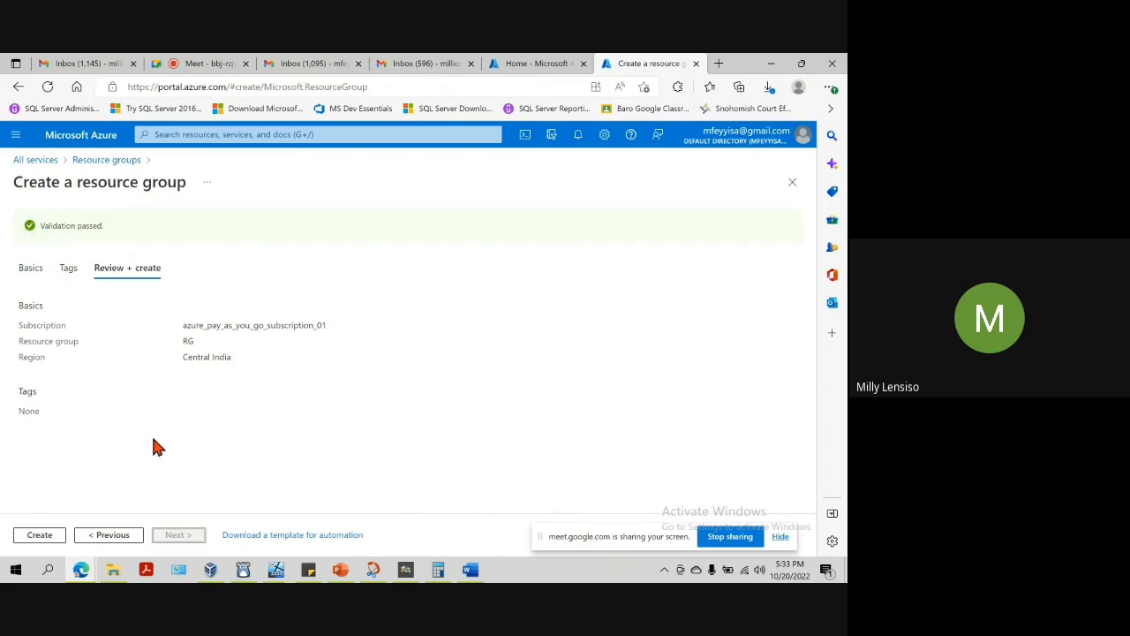
left_click(39, 536)
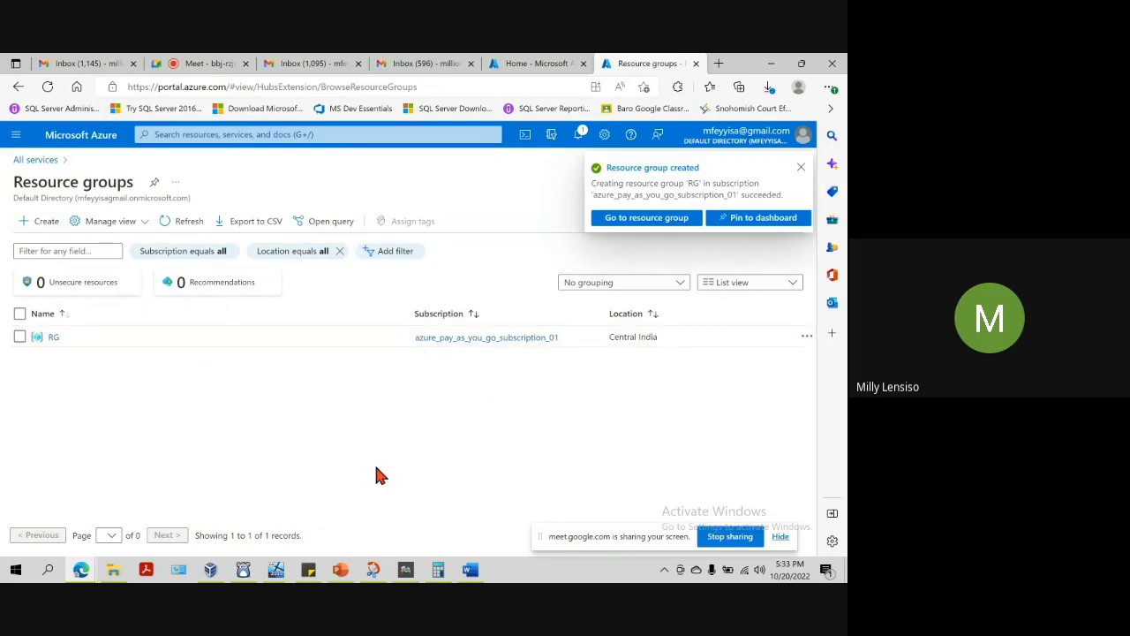
Step: Check the Google Meet call and return to the portal's Resource groups page
left_click(208, 62)
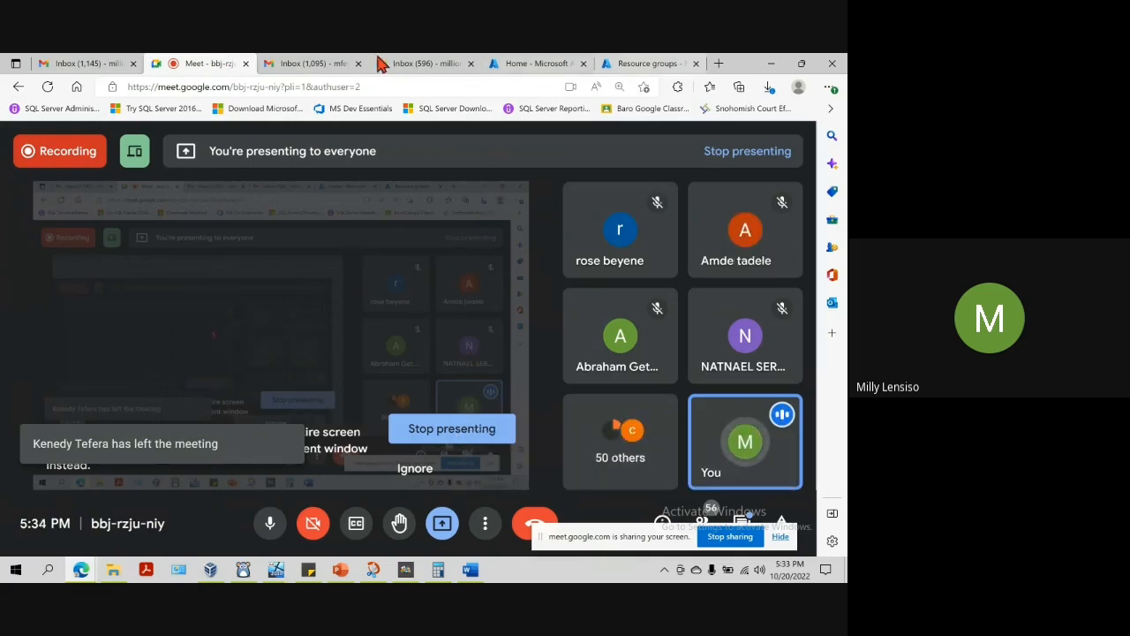
left_click(635, 62)
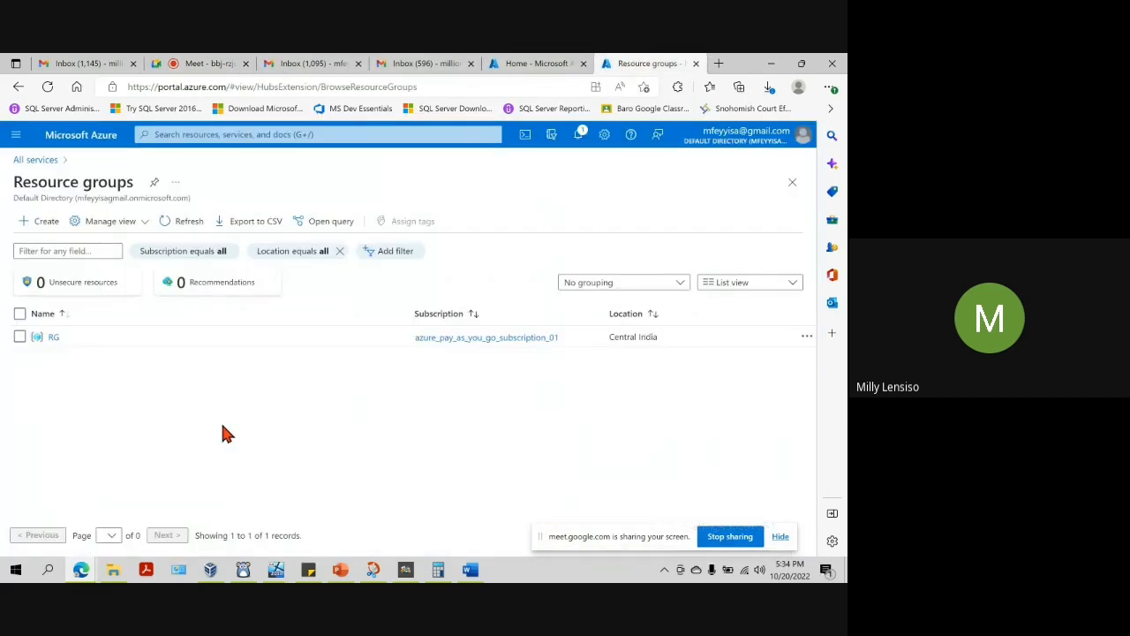
left_click(818, 464)
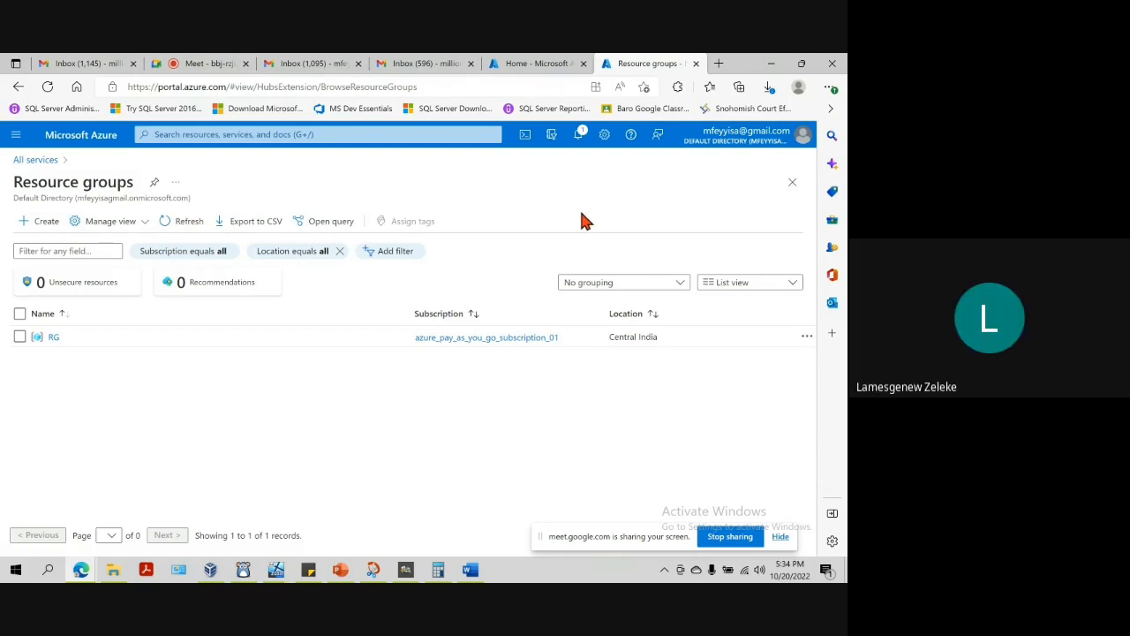
Step: Mute and unmute the microphone in the Google Meet call, return to Resource groups and dismiss the presenting notification
left_click(204, 63)
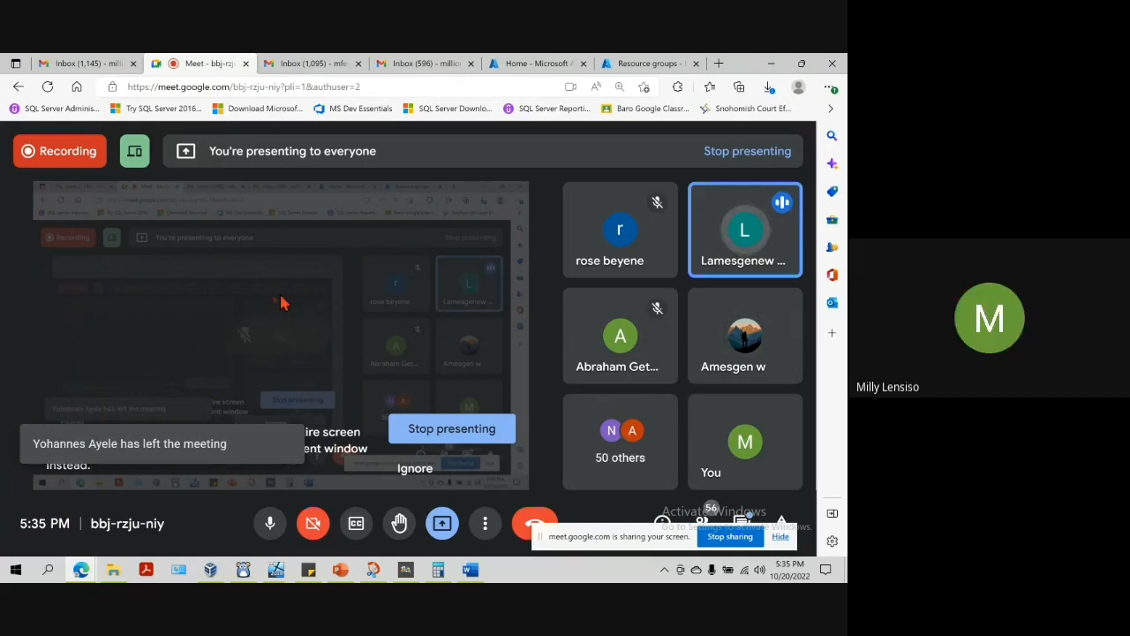
left_click(270, 523)
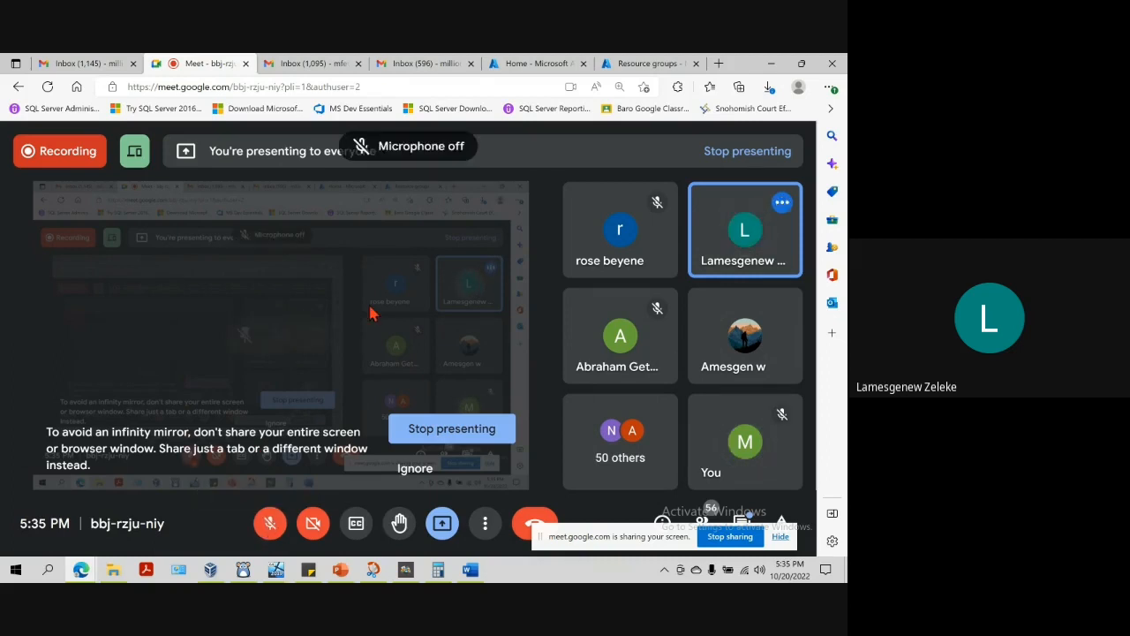
key("ctrl+d")
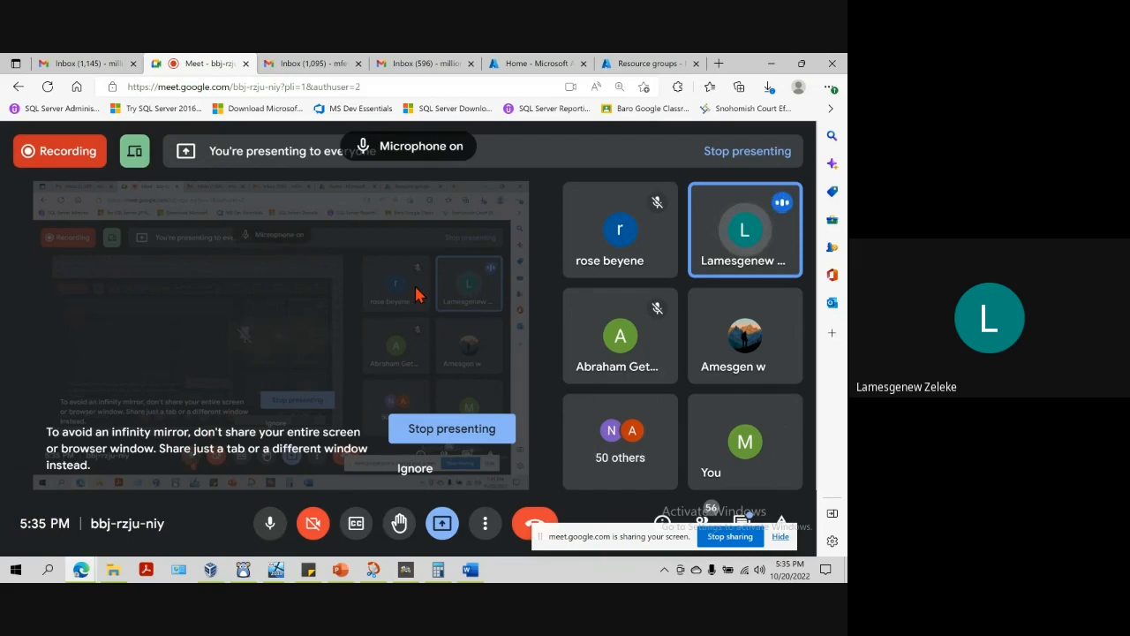
left_click(632, 64)
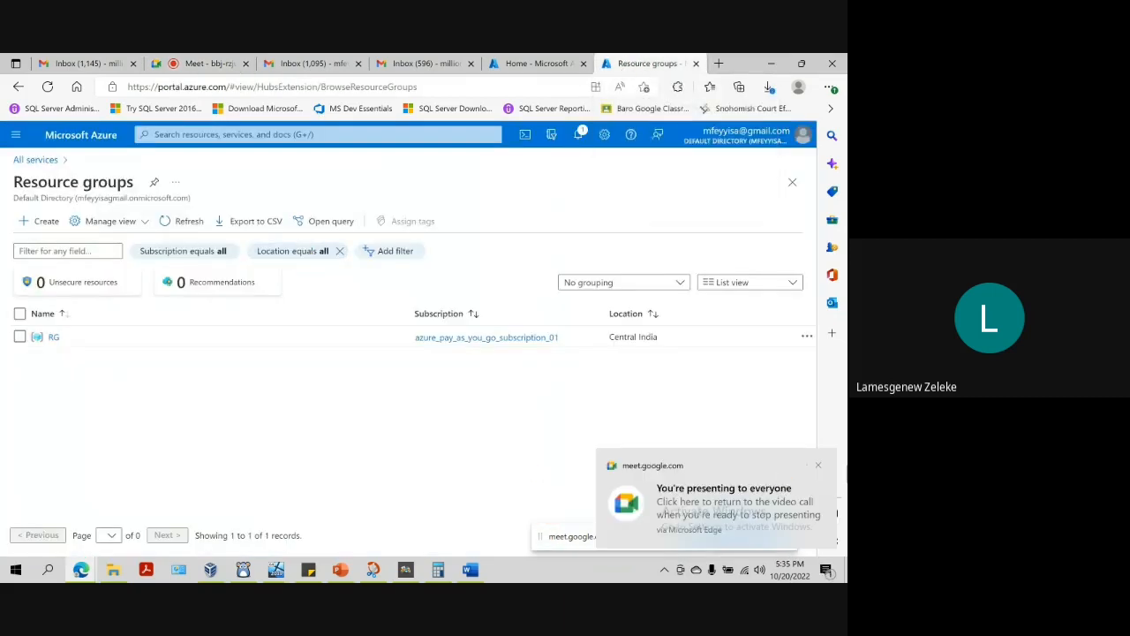
left_click(819, 468)
Step: Look in on the Google Meet call twice, return to Resource groups and dismiss the presenting notification
left_click(177, 63)
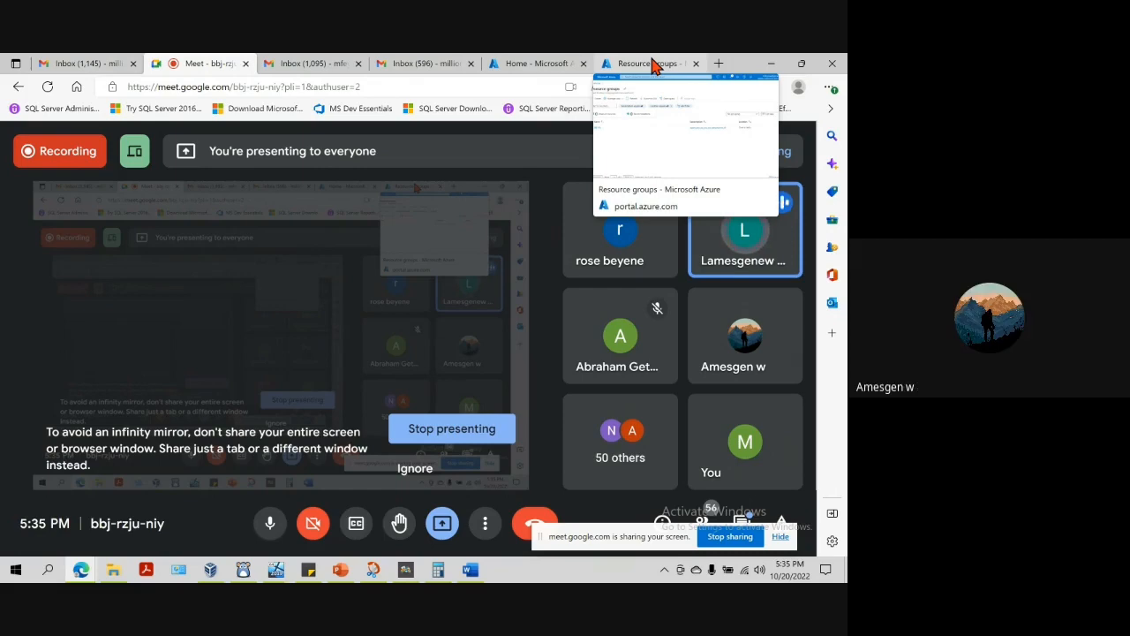
left_click(653, 64)
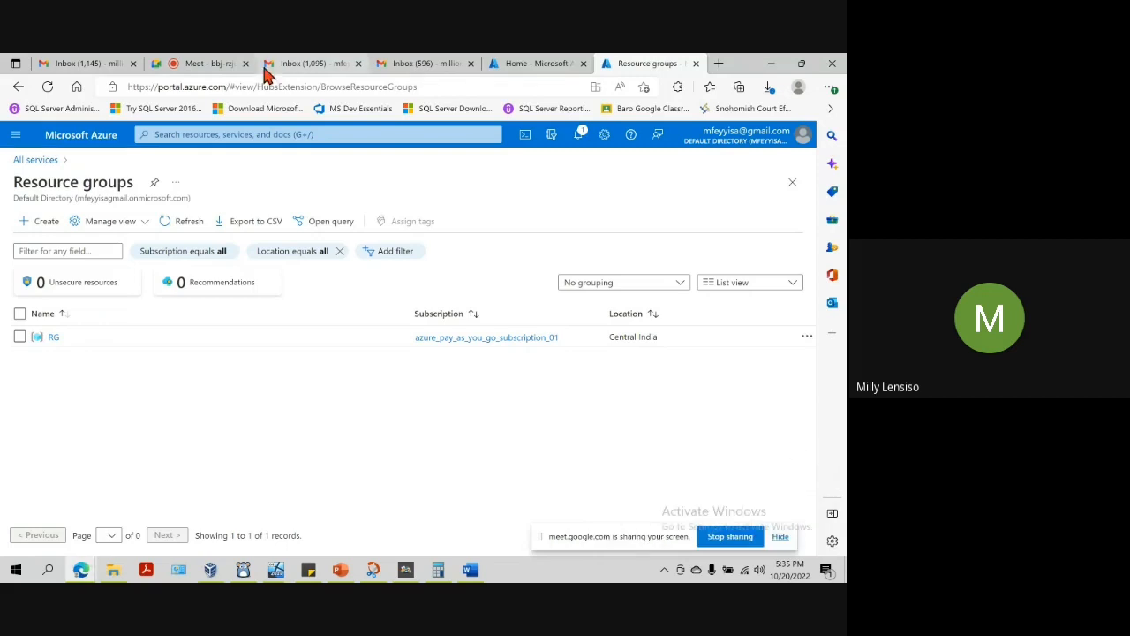
left_click(191, 67)
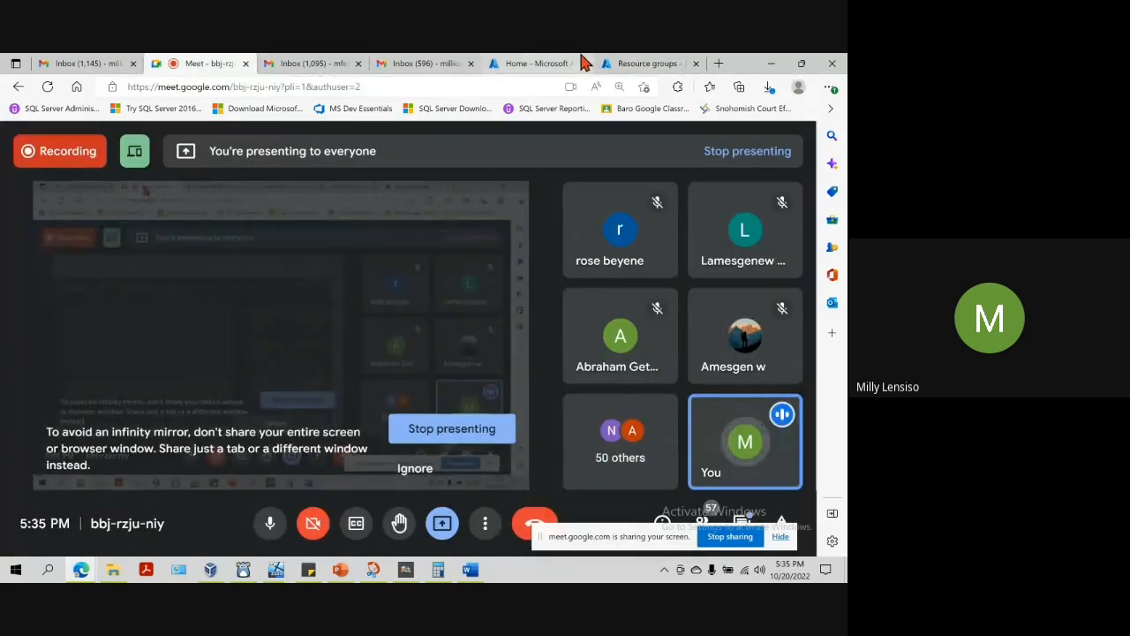
left_click(647, 64)
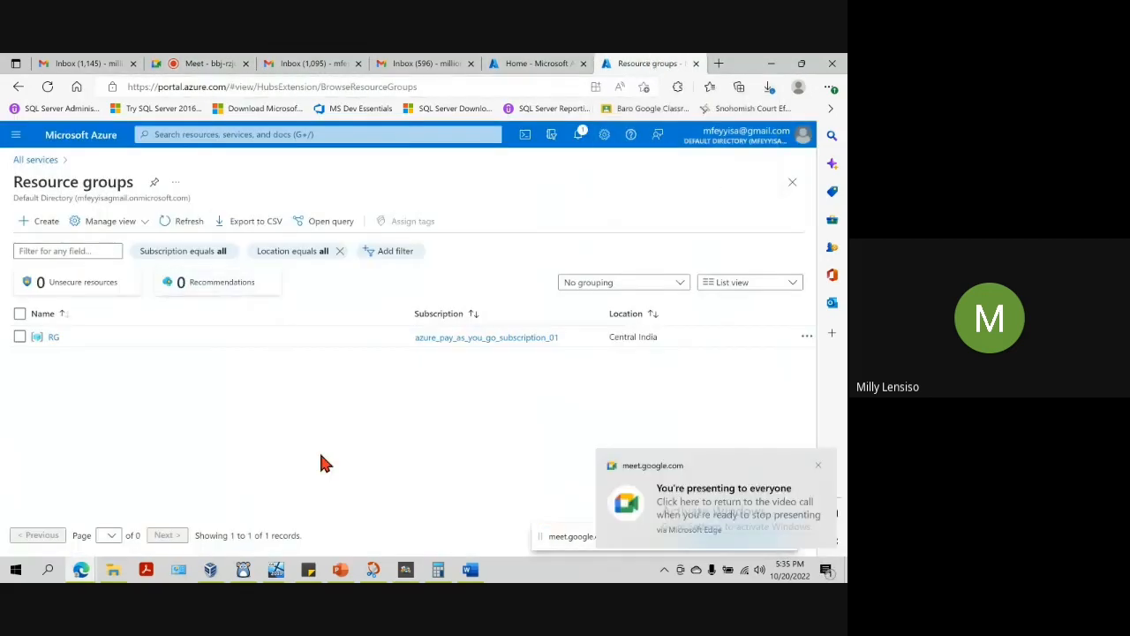
left_click(819, 465)
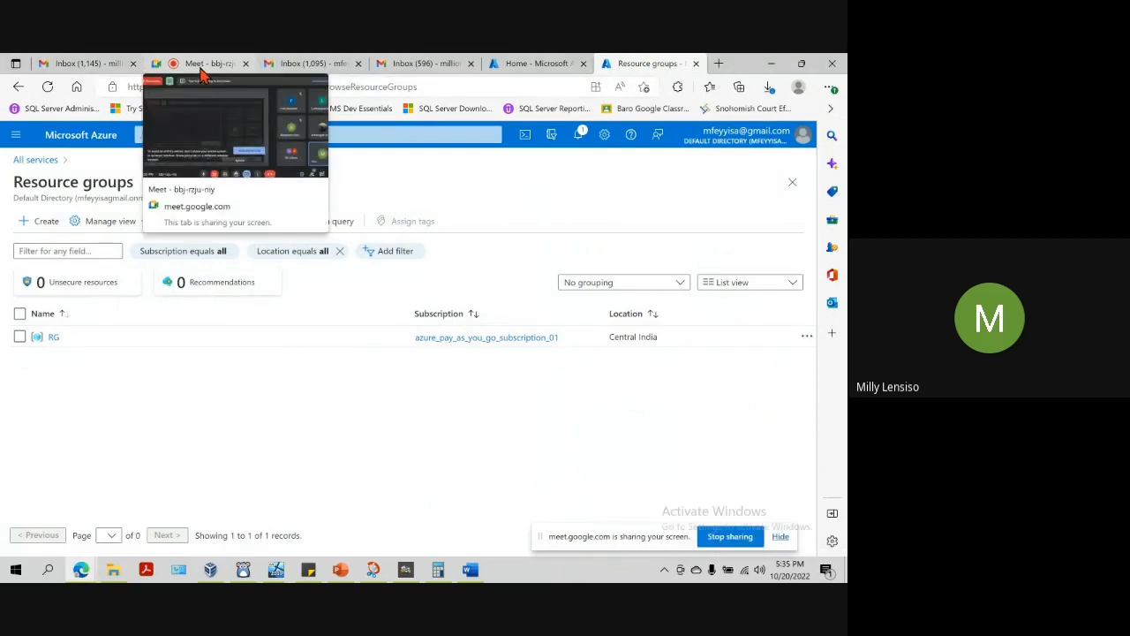
Step: Toggle the Google Meet microphone off and on again, and go back to the portal without the presenting notification
left_click(203, 65)
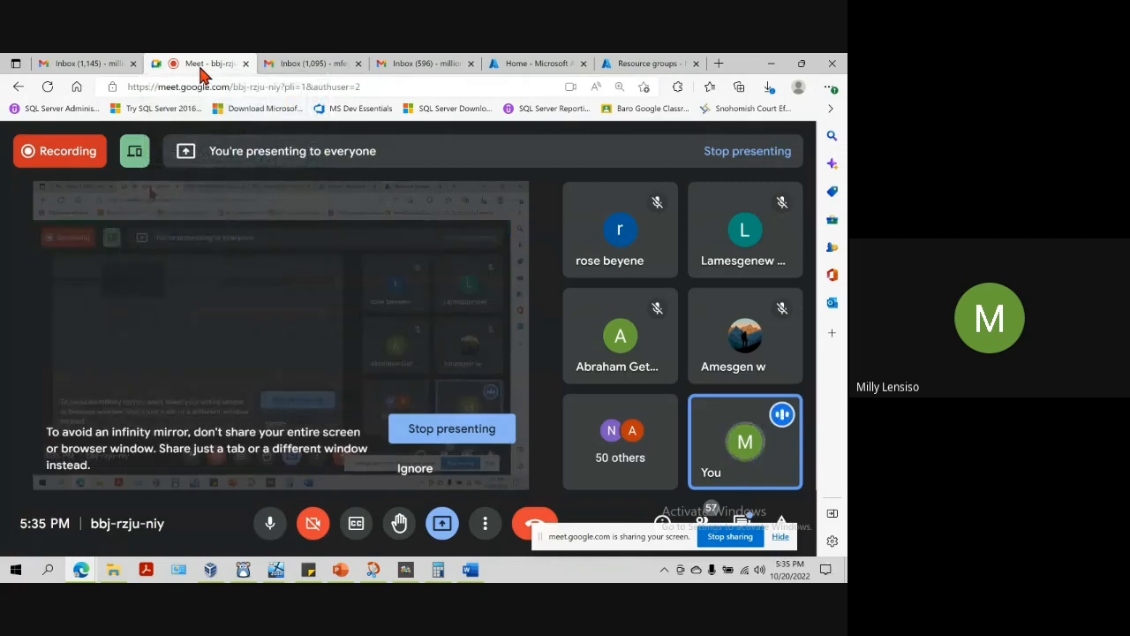
left_click(271, 525)
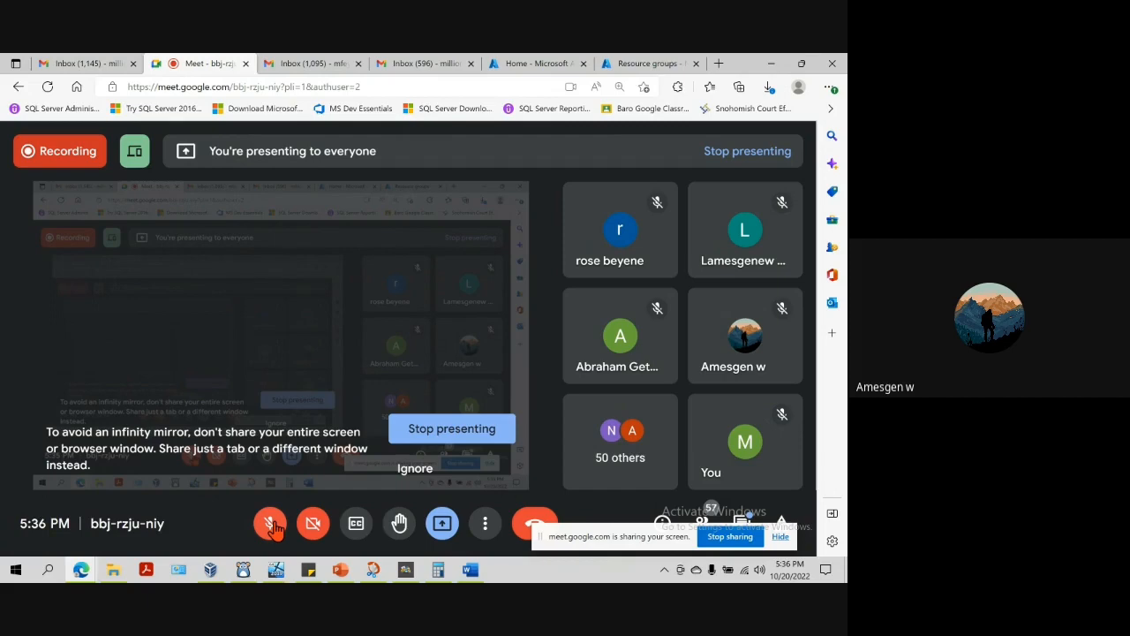
left_click(271, 524)
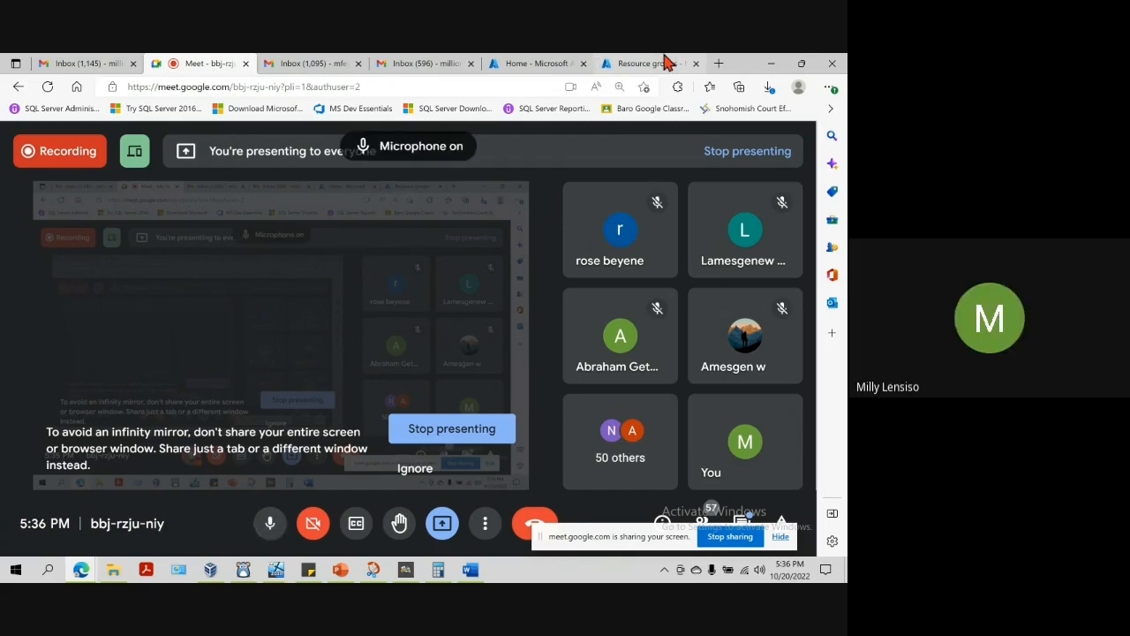
left_click(664, 62)
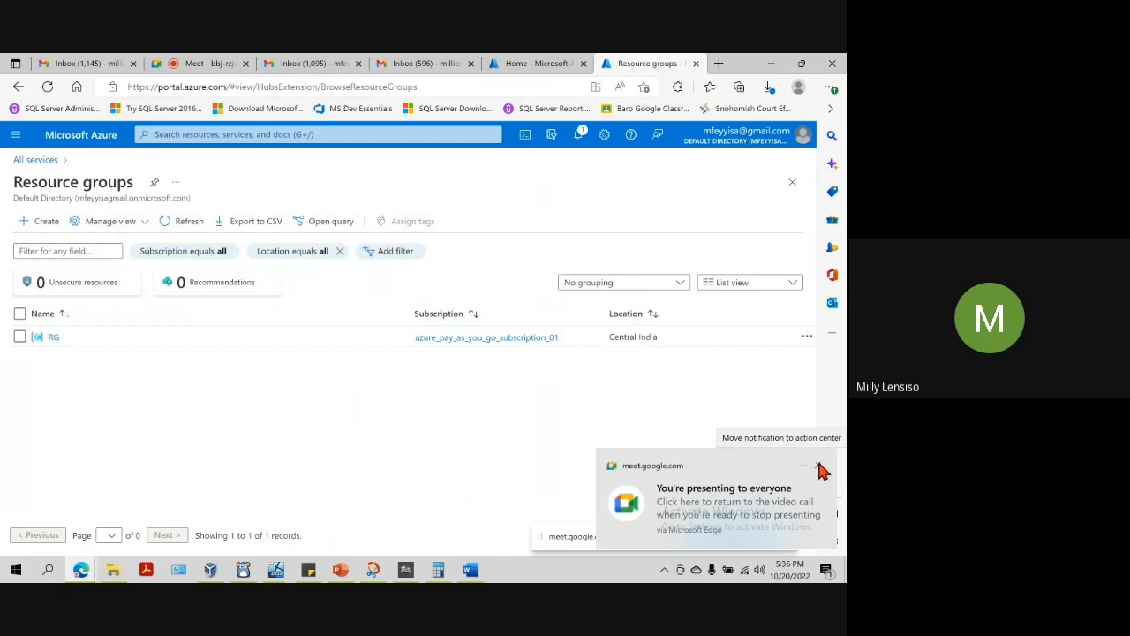
left_click(819, 468)
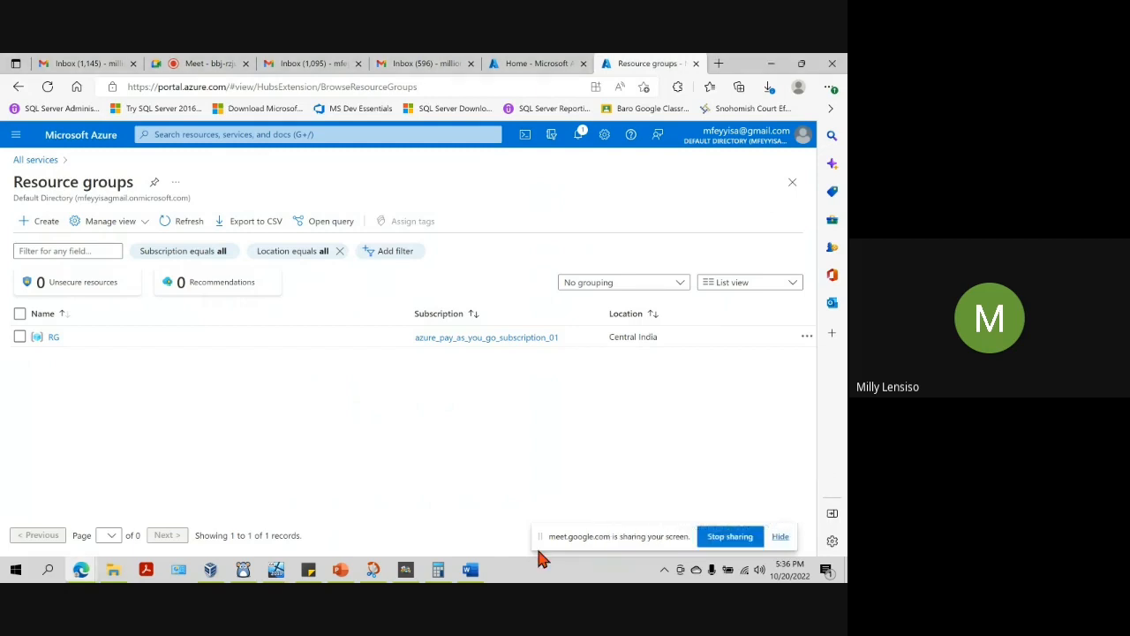
Step: Switch to Word, look up Step 2 on the virtual network in AG on Azure Steps, and minimize the document
left_click(470, 570)
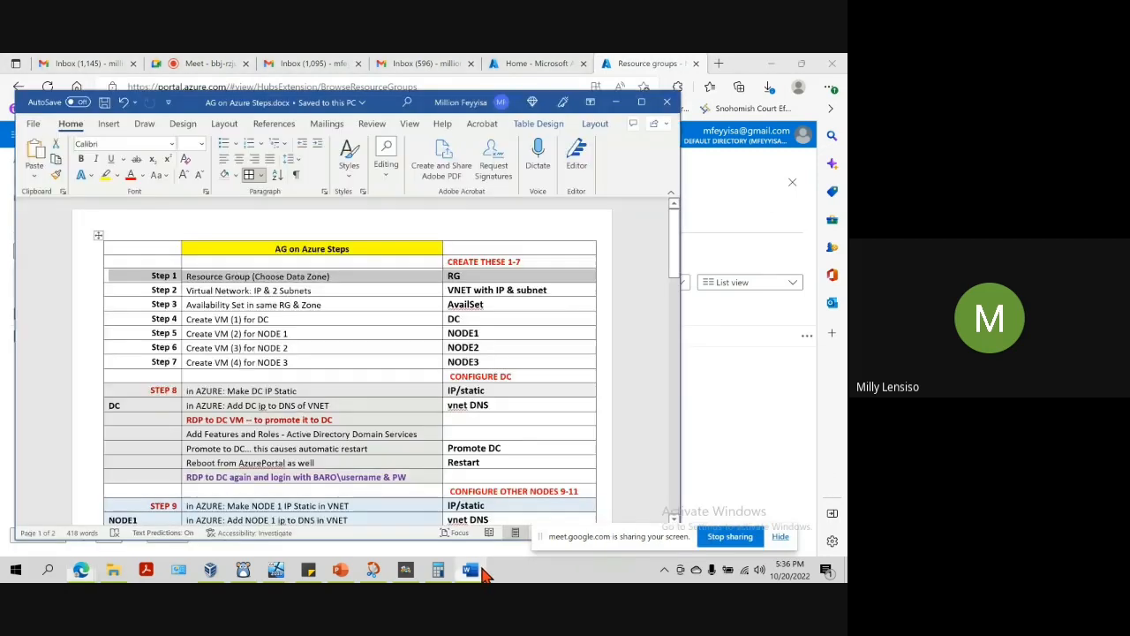
left_click(146, 293)
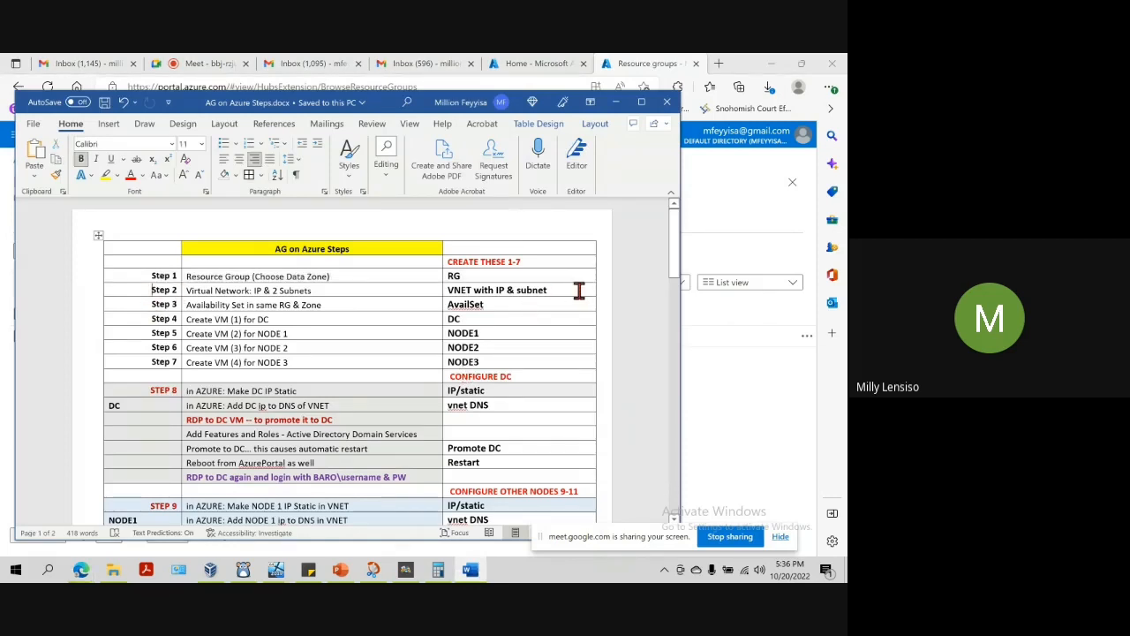
left_click(616, 101)
Step: Open the Virtual networks page in the Azure portal
left_click(16, 134)
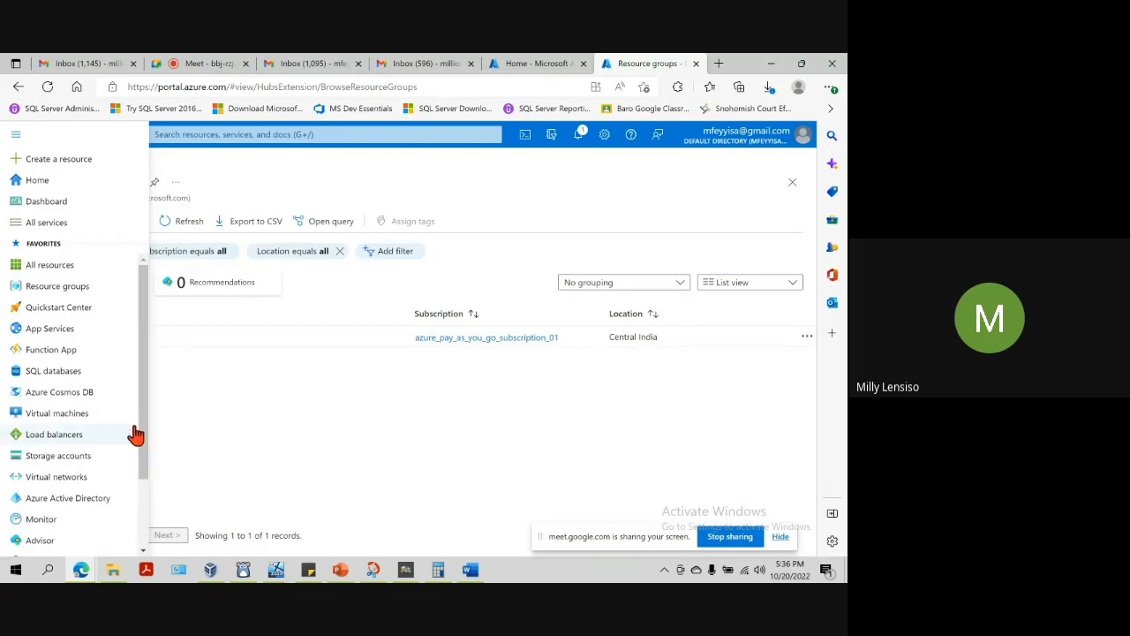
scroll(144, 429, "down", 1)
left_click(63, 433)
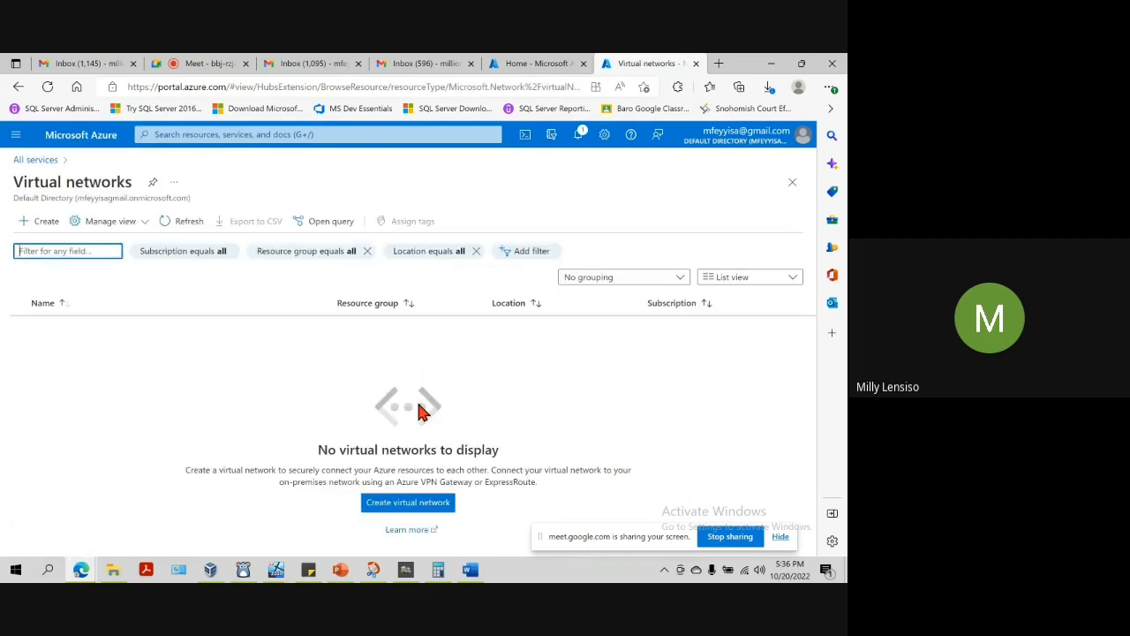
Step: Mute the Google Meet microphone while an attendee speaks, unmute it and return to the Virtual networks page
left_click(201, 65)
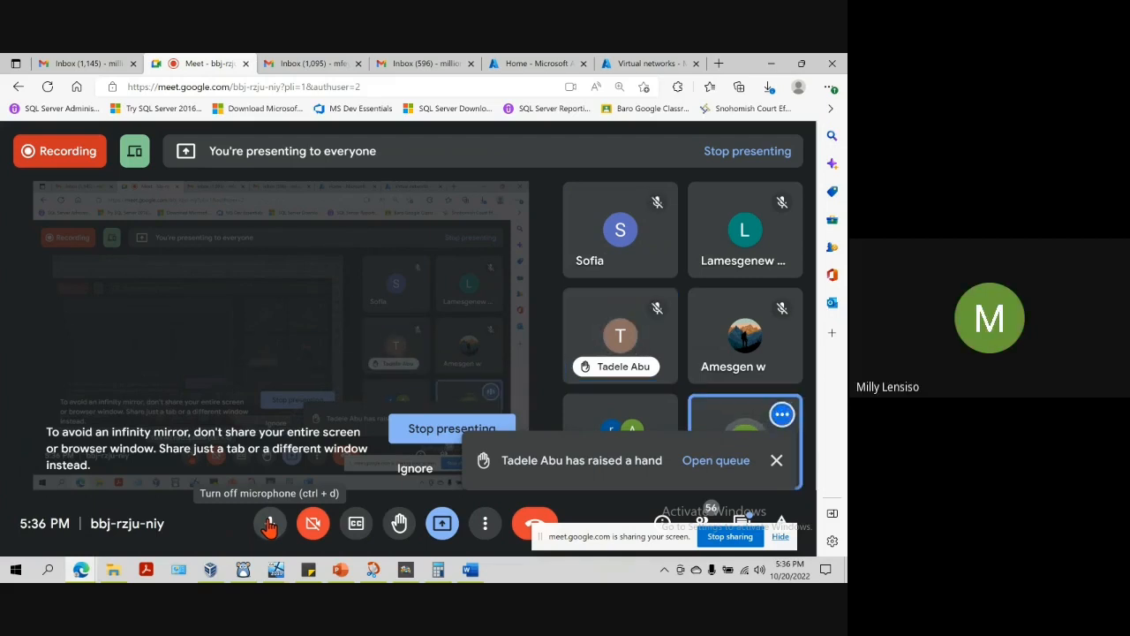
left_click(269, 525)
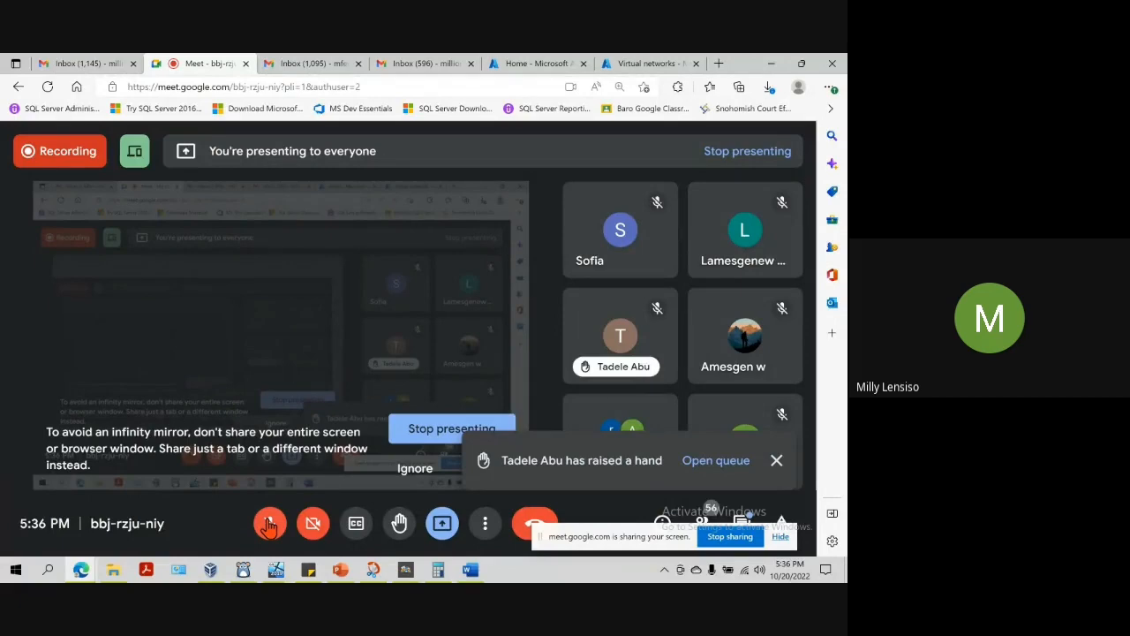
left_click(664, 64)
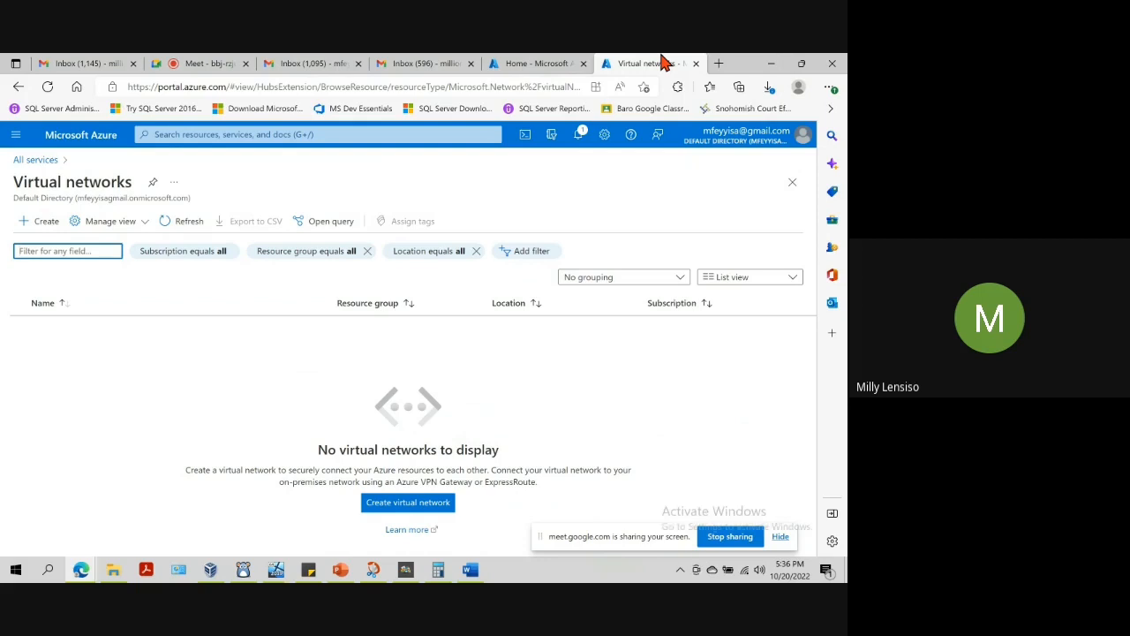
left_click(208, 64)
left_click(270, 524)
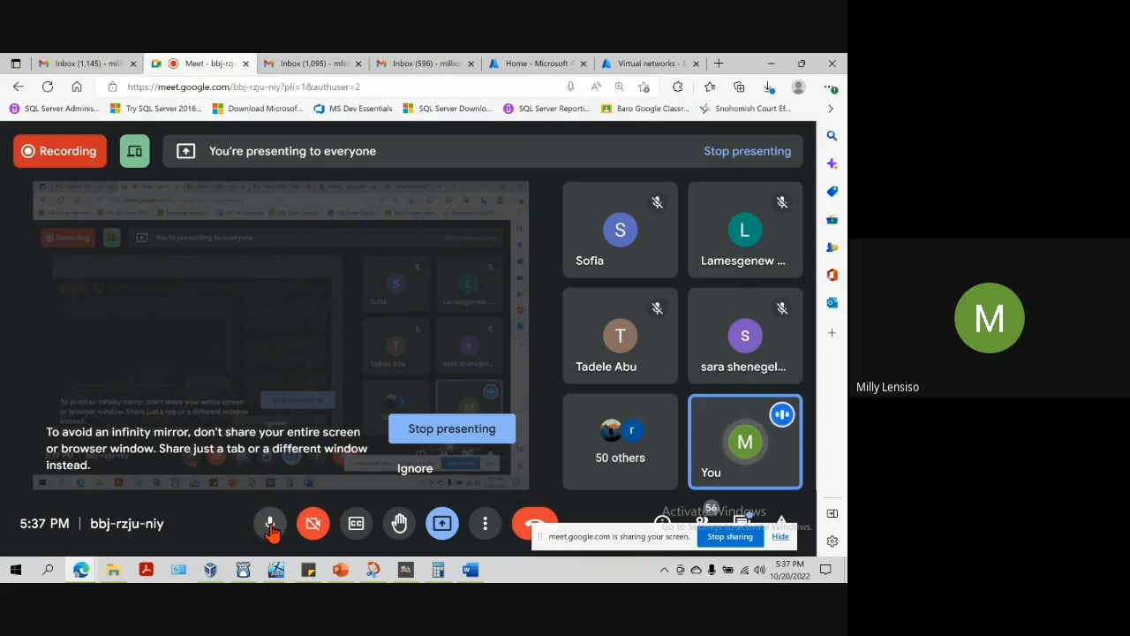
left_click(680, 60)
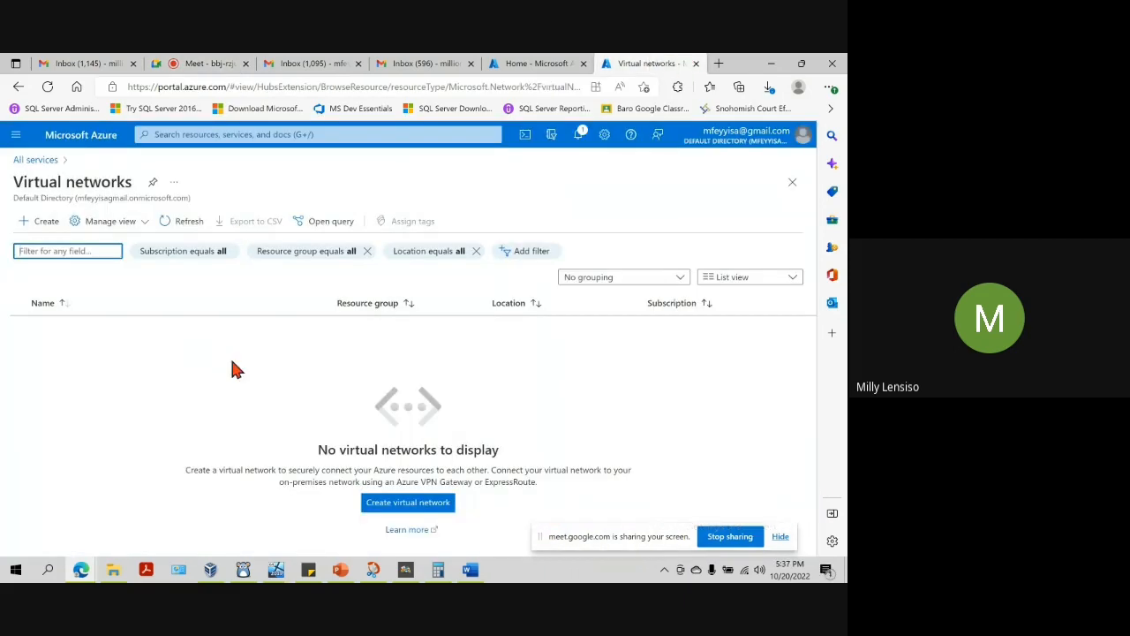
left_click(818, 467)
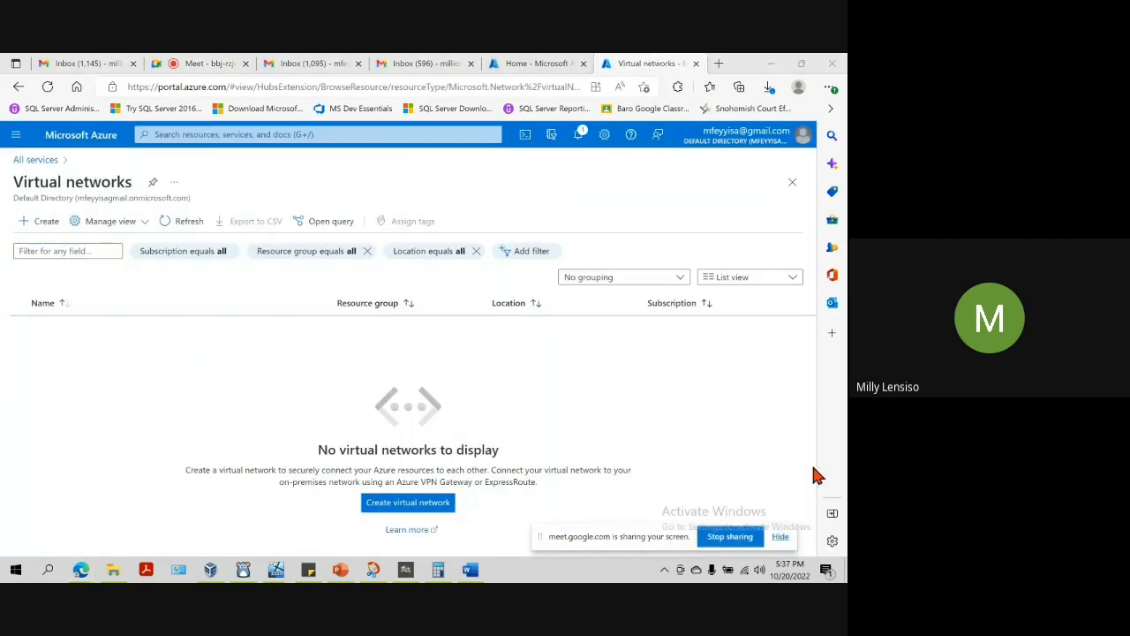
Step: Check the AG on Azure Steps document in Word, return to Edge and reopen Virtual networks from the portal's home page
left_click(470, 570)
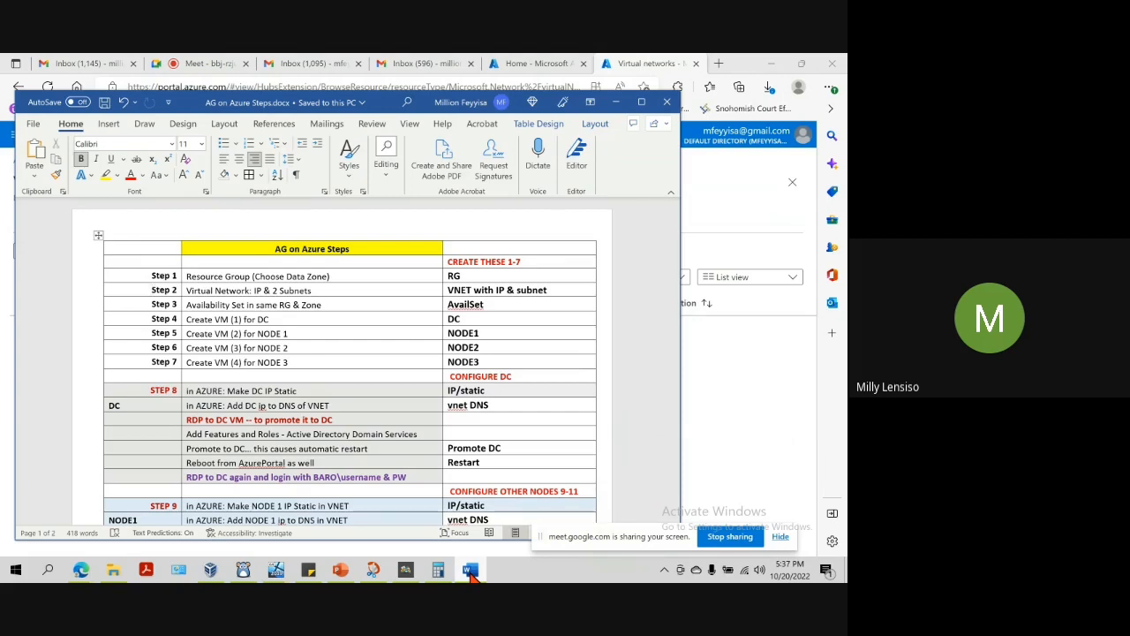
left_click(727, 259)
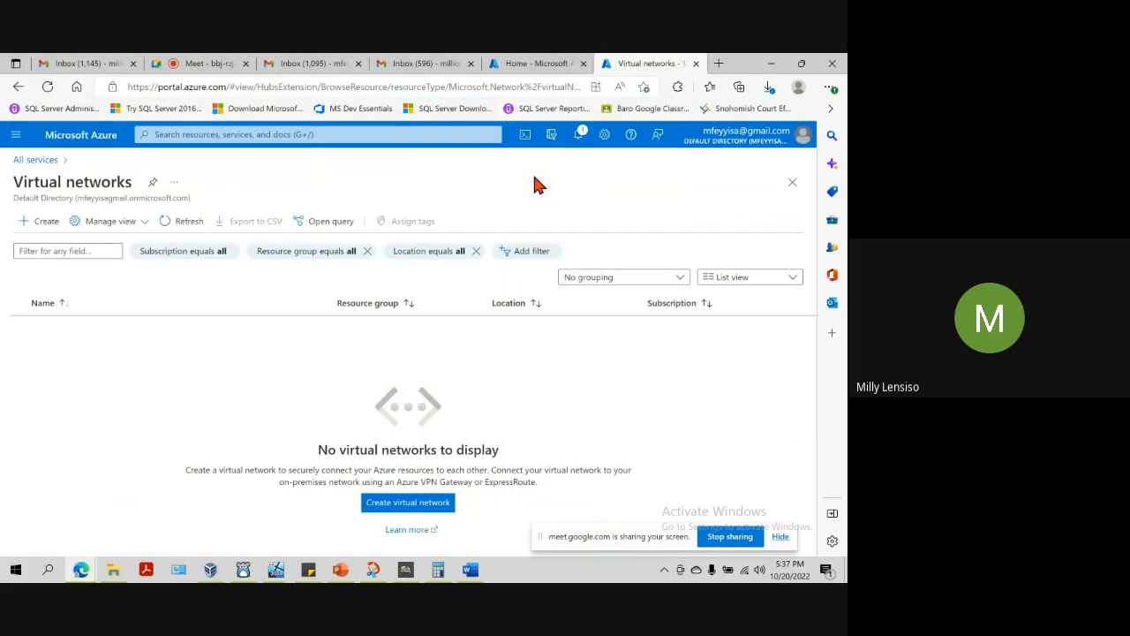
left_click(15, 137)
left_click(37, 201)
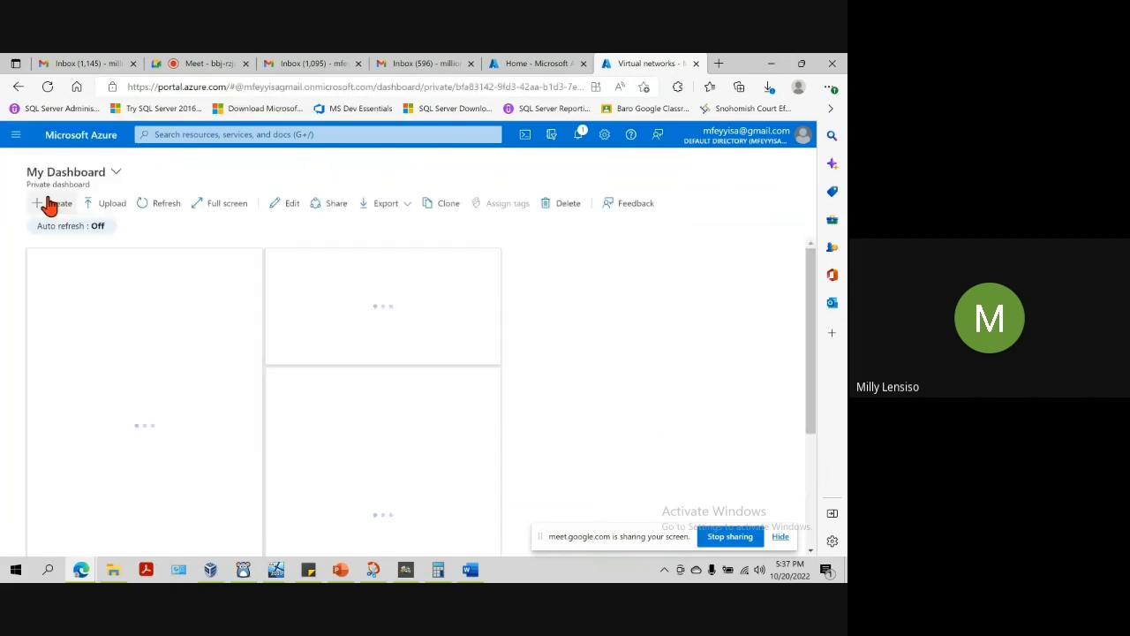
left_click(5, 138)
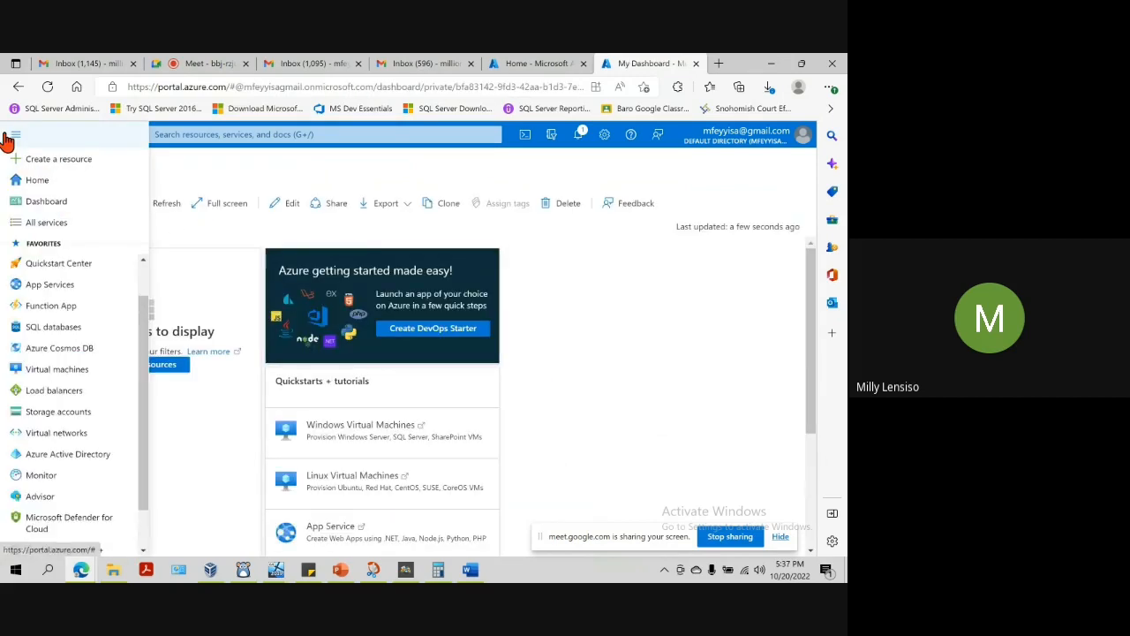
left_click(39, 183)
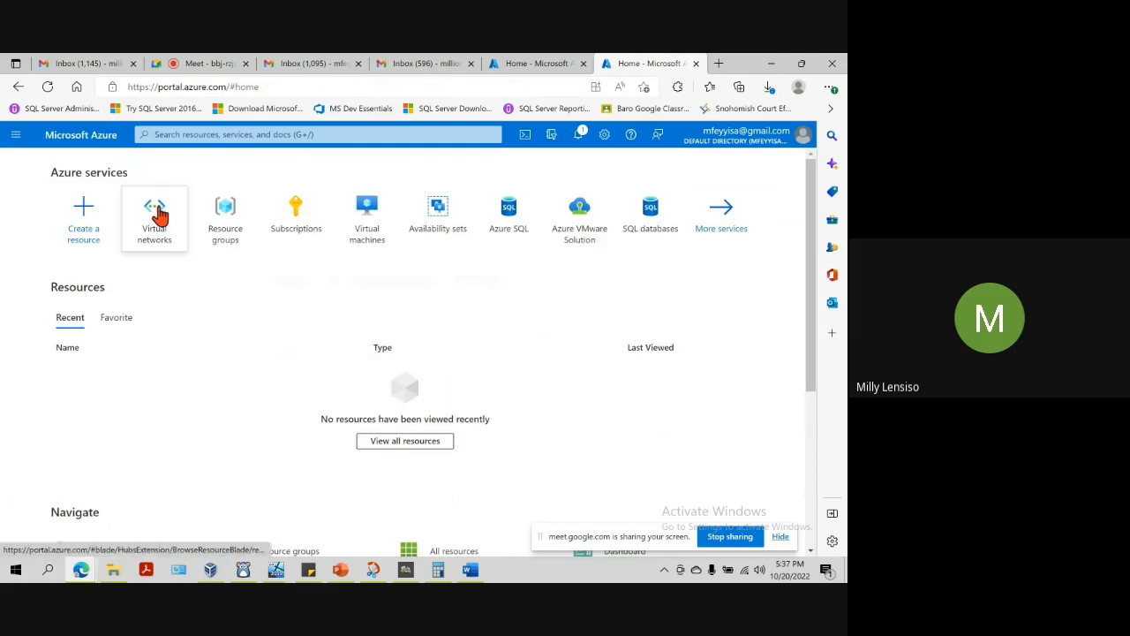
left_click(156, 216)
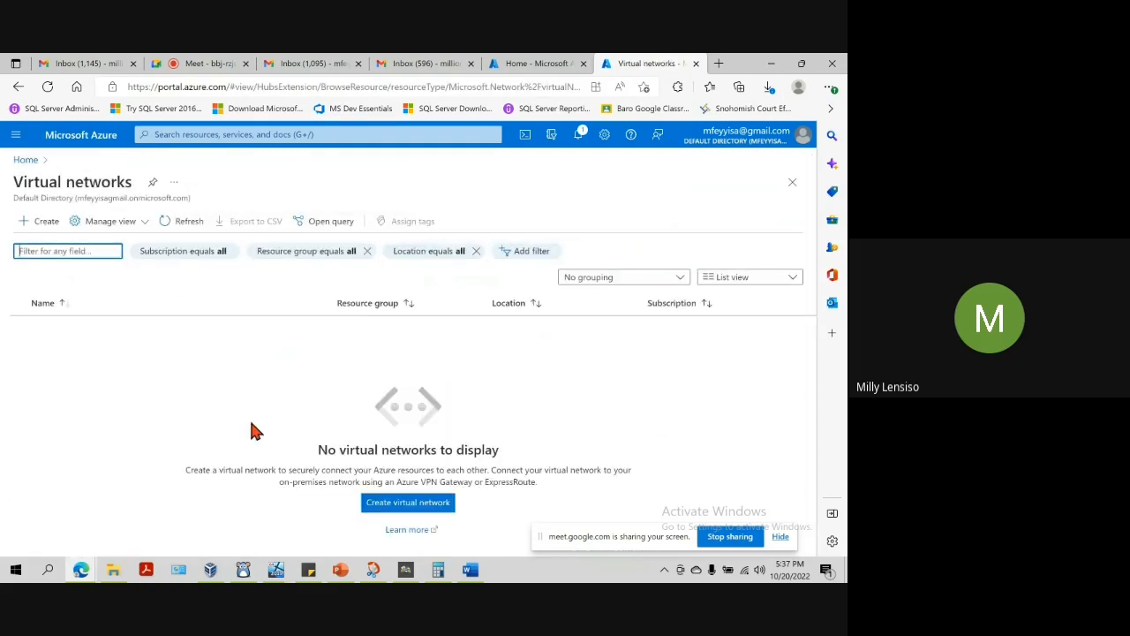
Step: Start creating a virtual network and assign it to the existing resource group RG
left_click(26, 221)
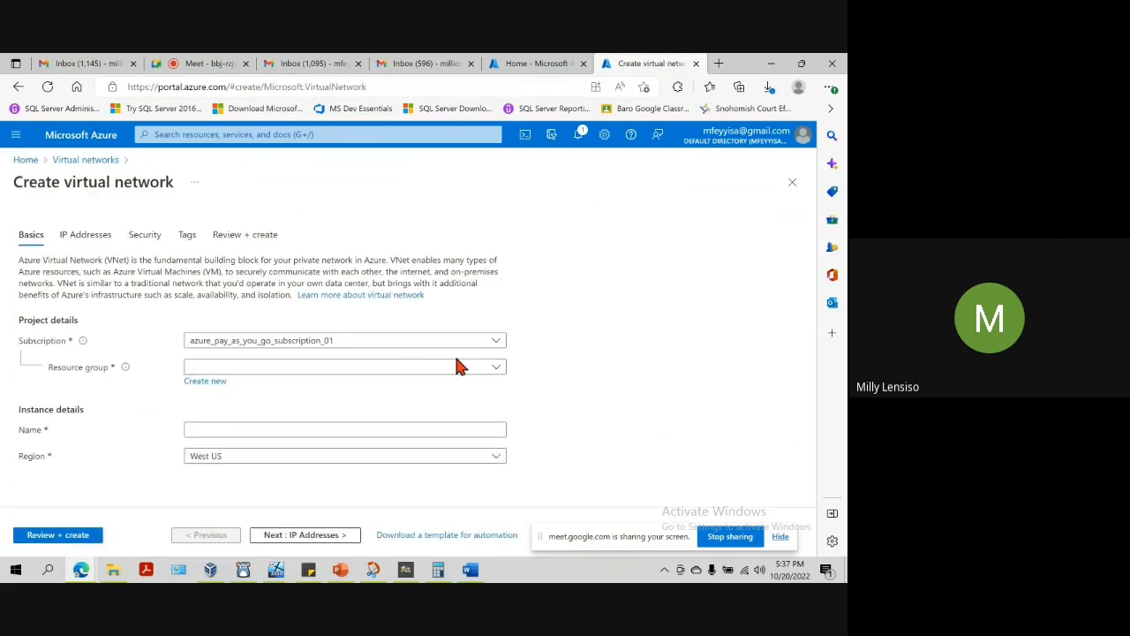
left_click(491, 367)
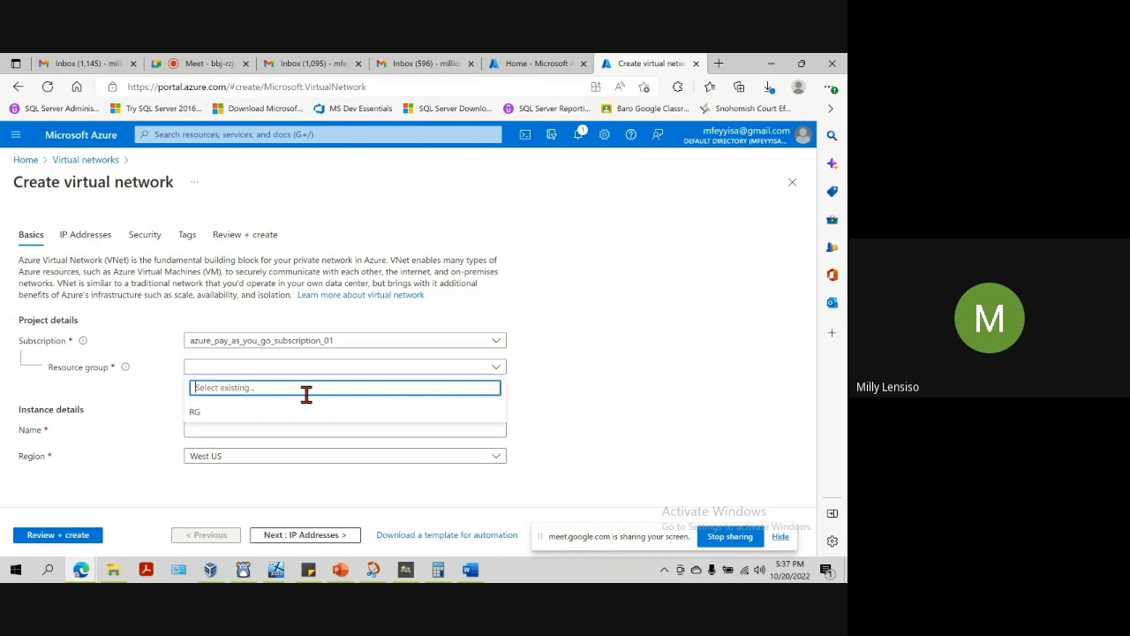
left_click(209, 415)
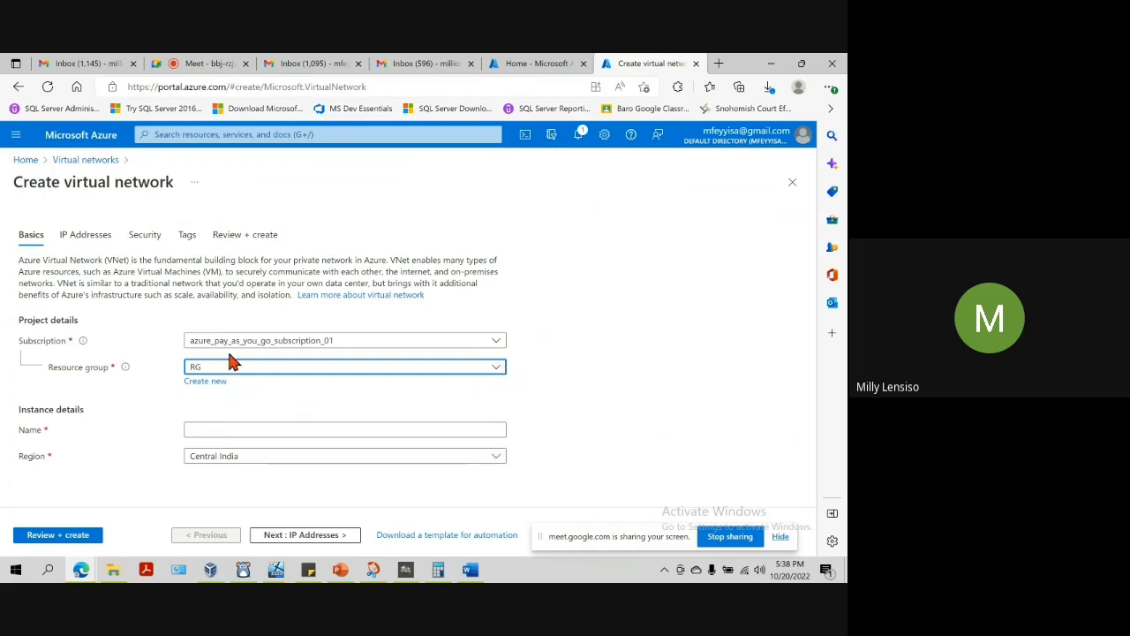
left_click(498, 370)
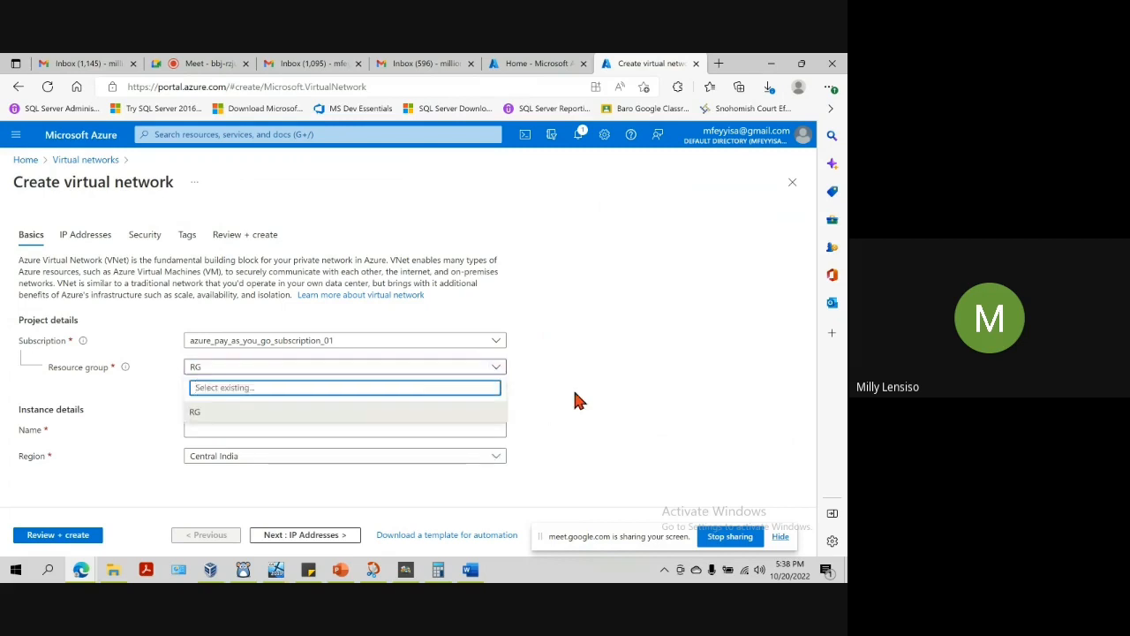
left_click(141, 413)
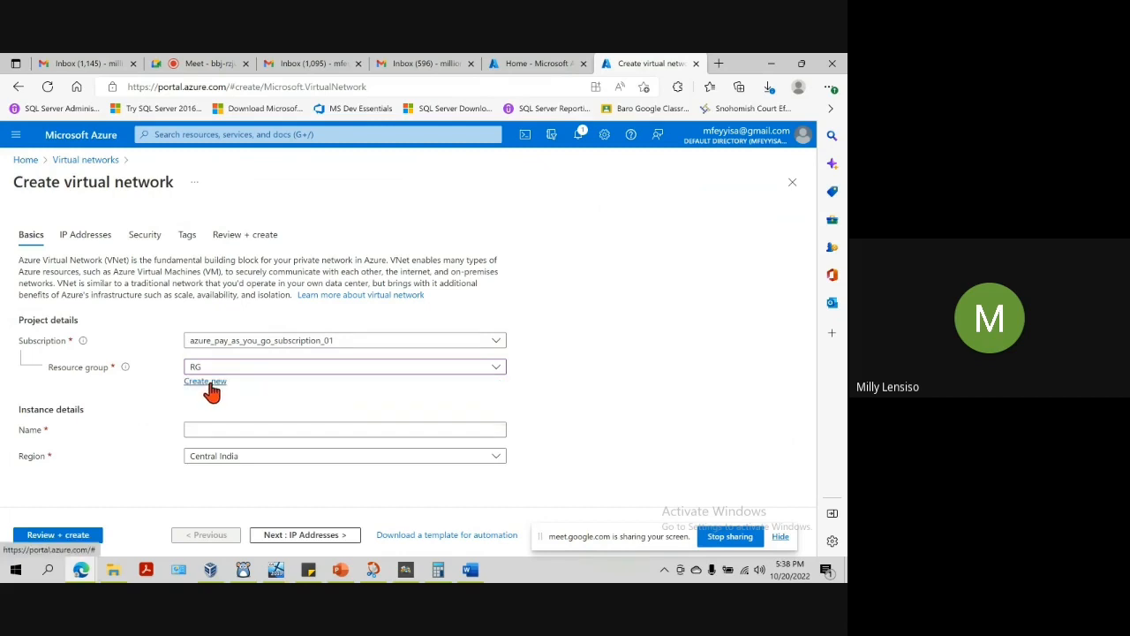
left_click(497, 368)
left_click(256, 414)
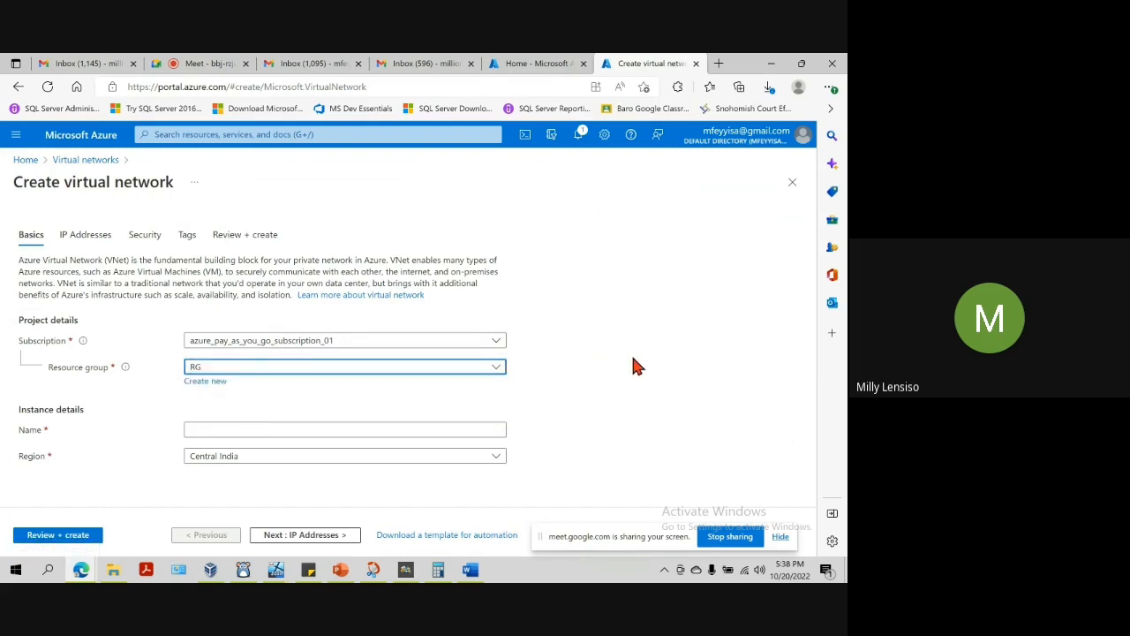
Step: Name the virtual network BaroVNET and go to its IP address settings
left_click(213, 427)
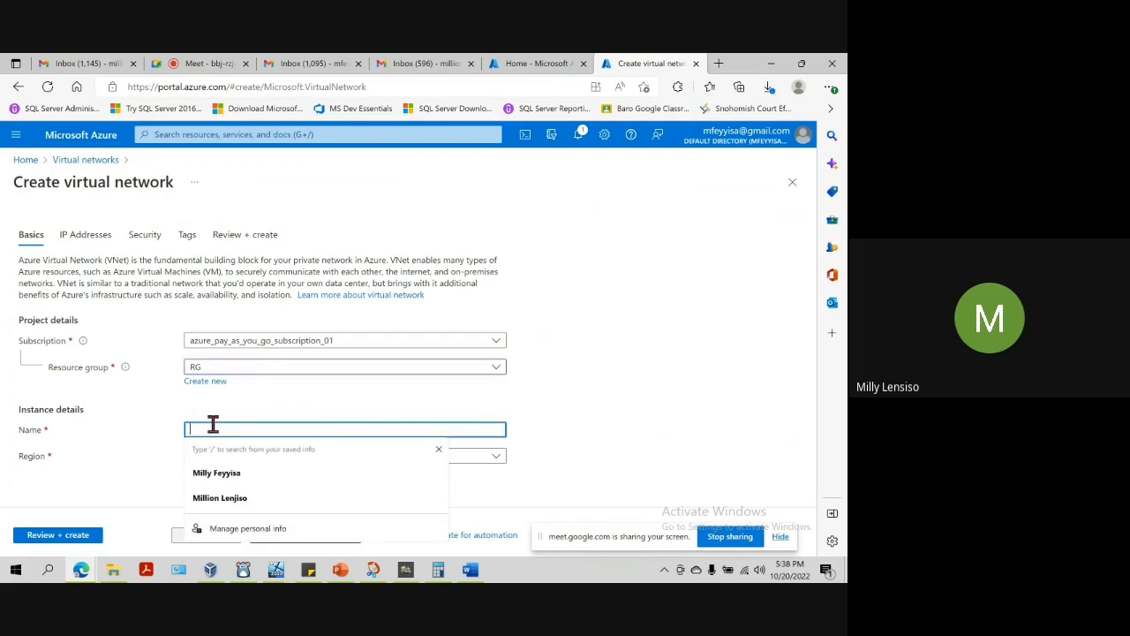
type("BaroVNET")
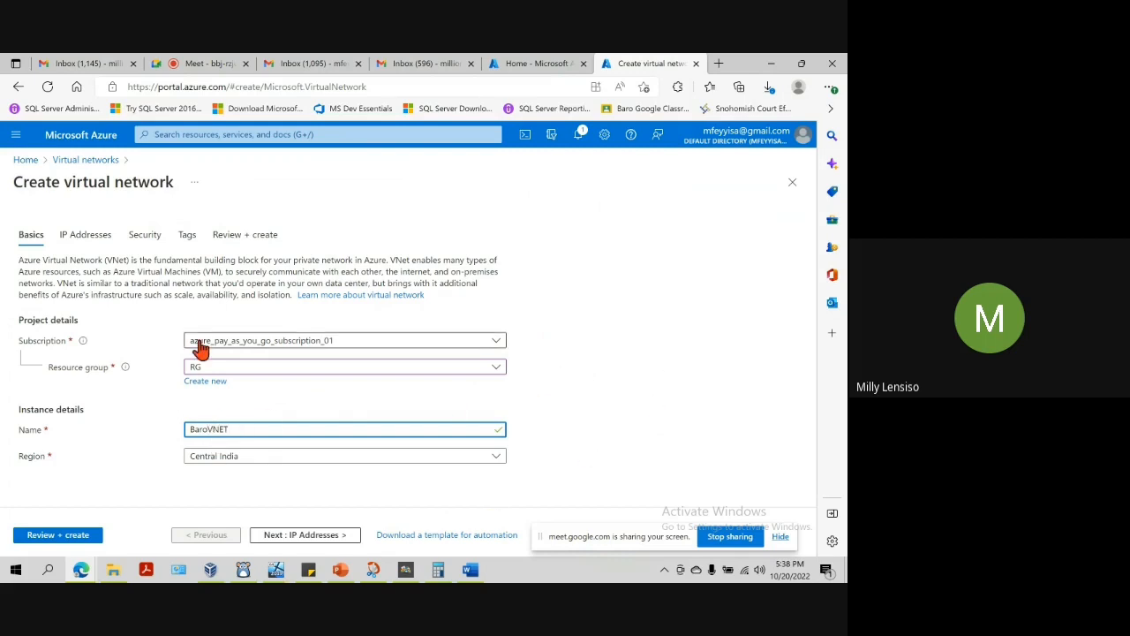
left_click(78, 240)
scroll(557, 285, "down", 1)
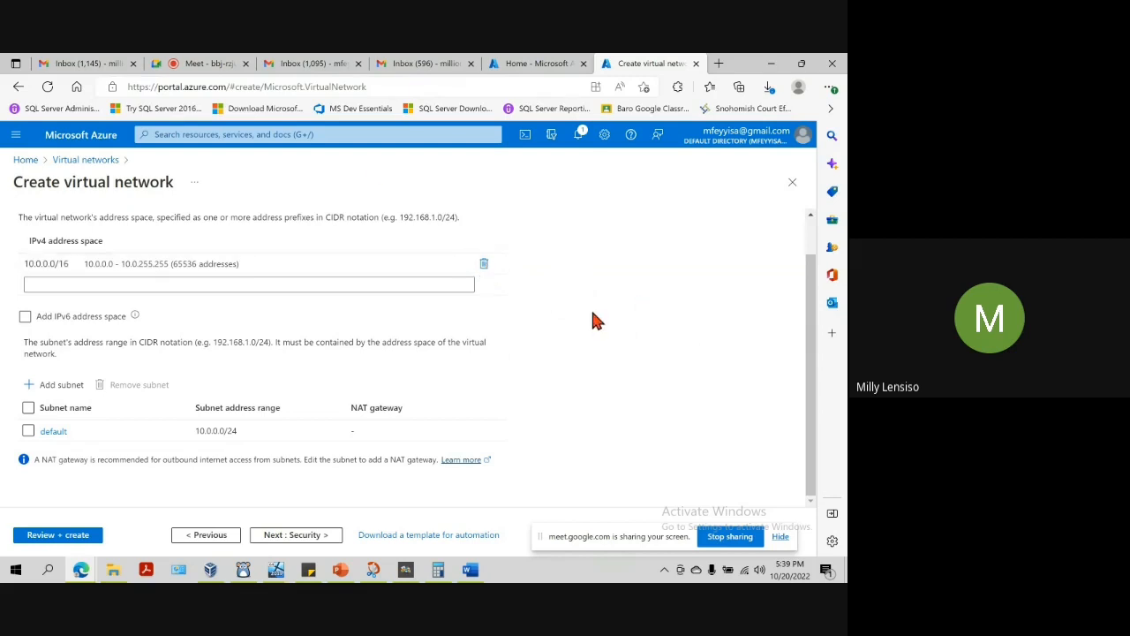
Step: In a new browser tab, look through the browsing history for a page on virtual network address ranges
left_click(721, 66)
left_click(831, 87)
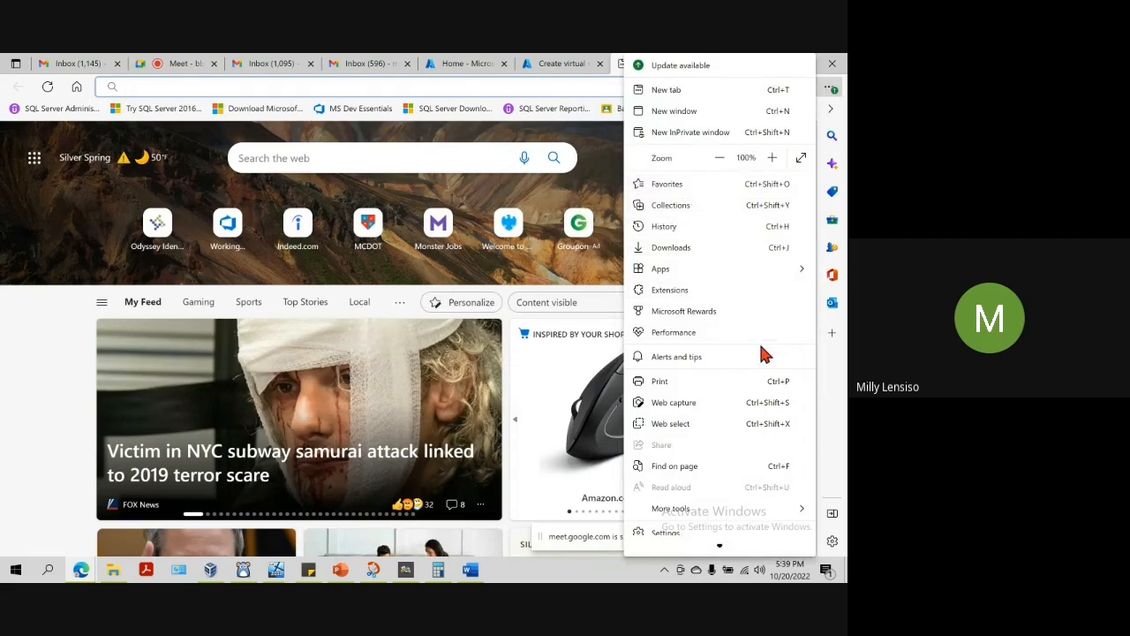
left_click(688, 228)
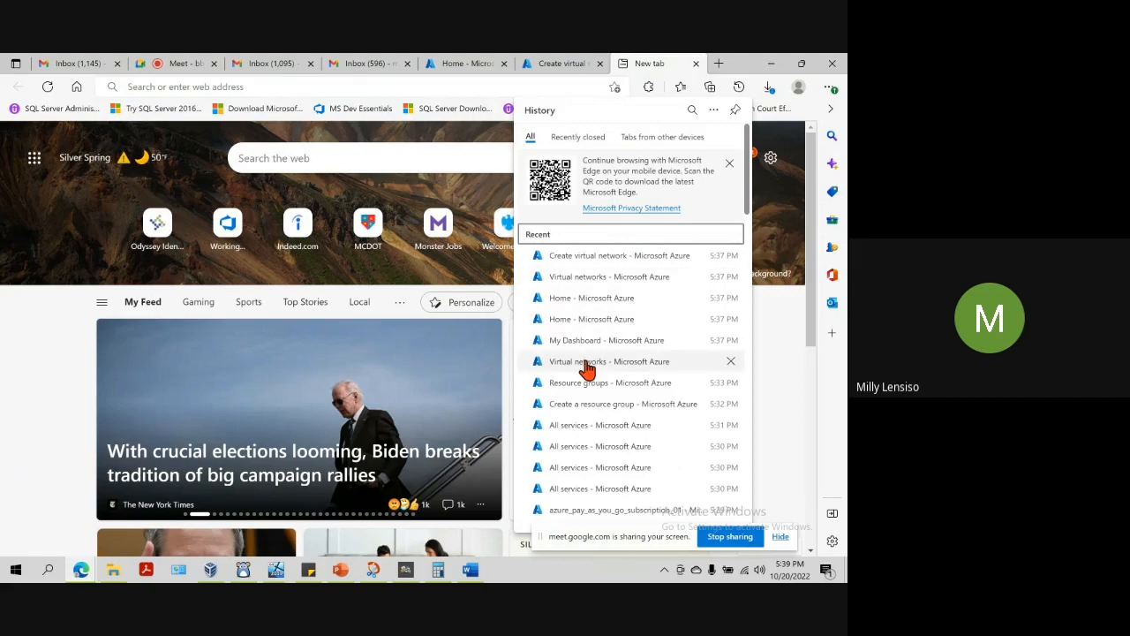
scroll(587, 369, "down", 10)
scroll(603, 338, "down", 1)
scroll(603, 338, "down", 2)
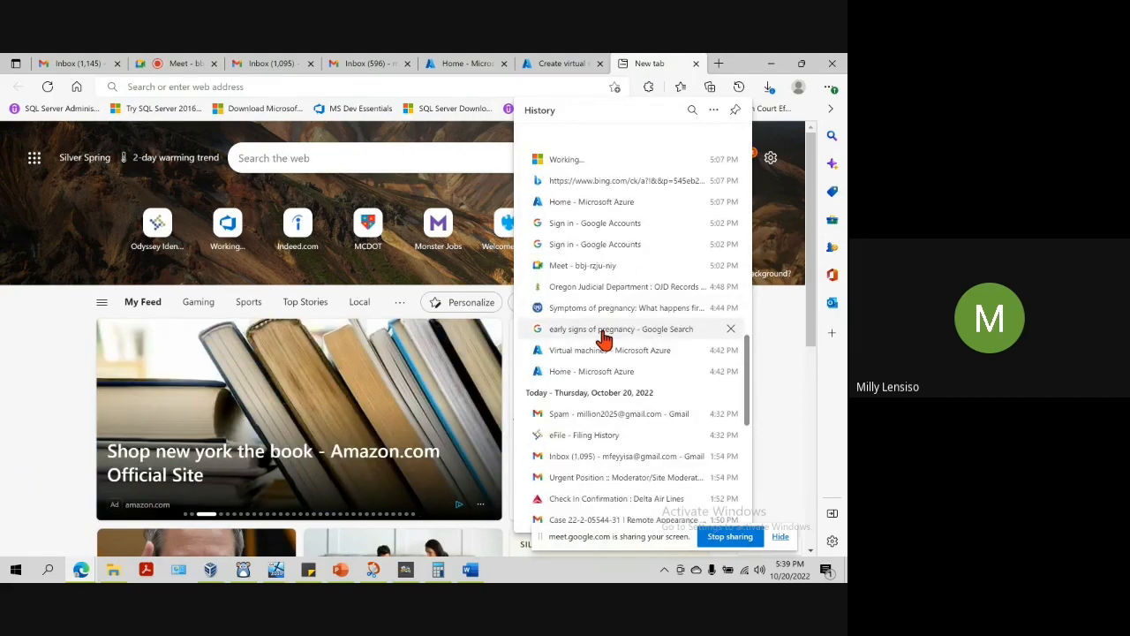
scroll(603, 338, "down", 8)
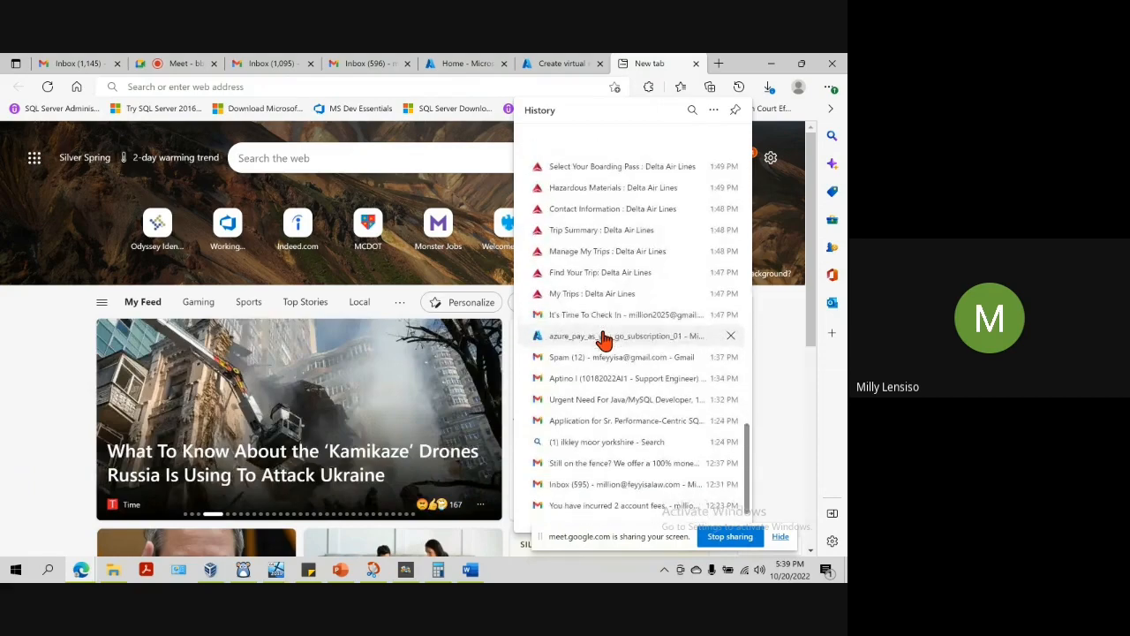
scroll(604, 338, "down", 12)
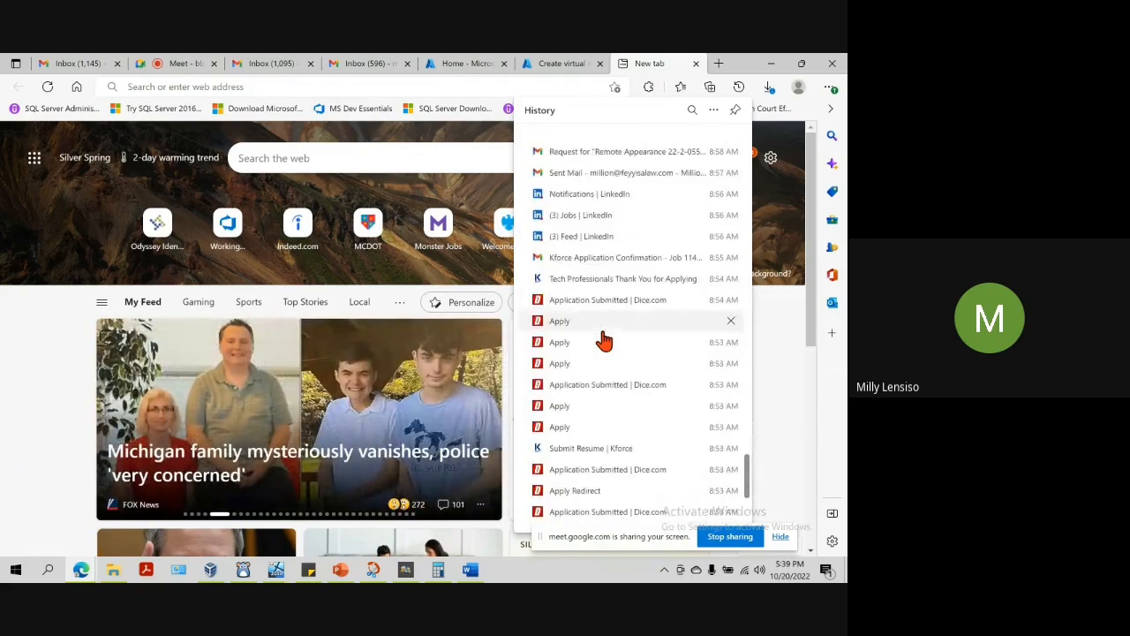
scroll(604, 339, "down", 5)
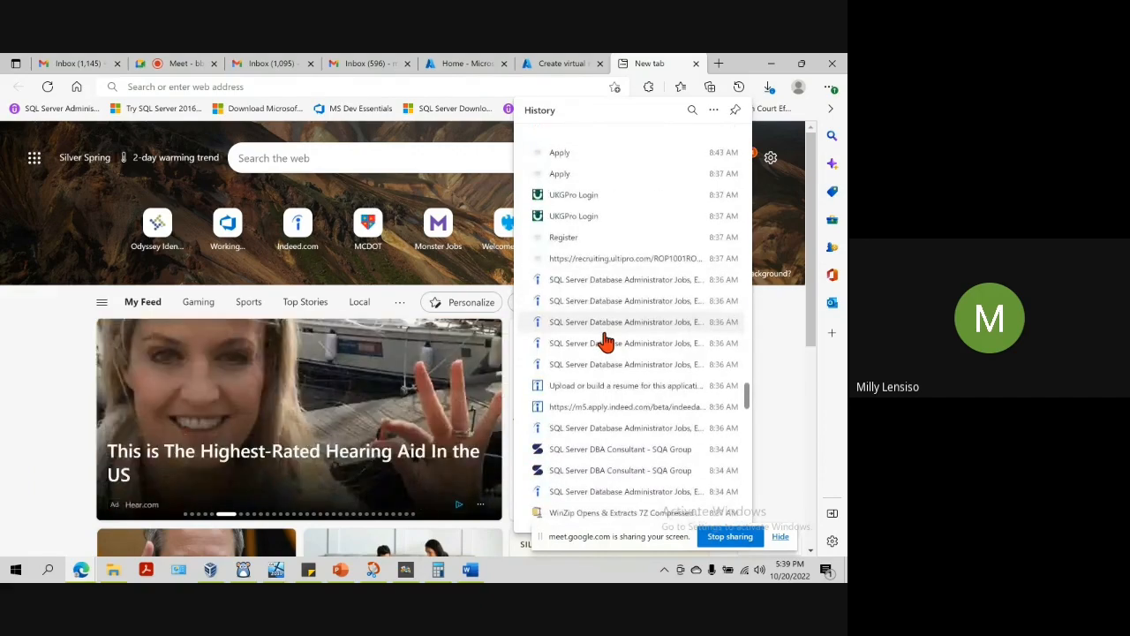
scroll(608, 334, "up", 2)
scroll(608, 322, "up", 15)
left_click(742, 64)
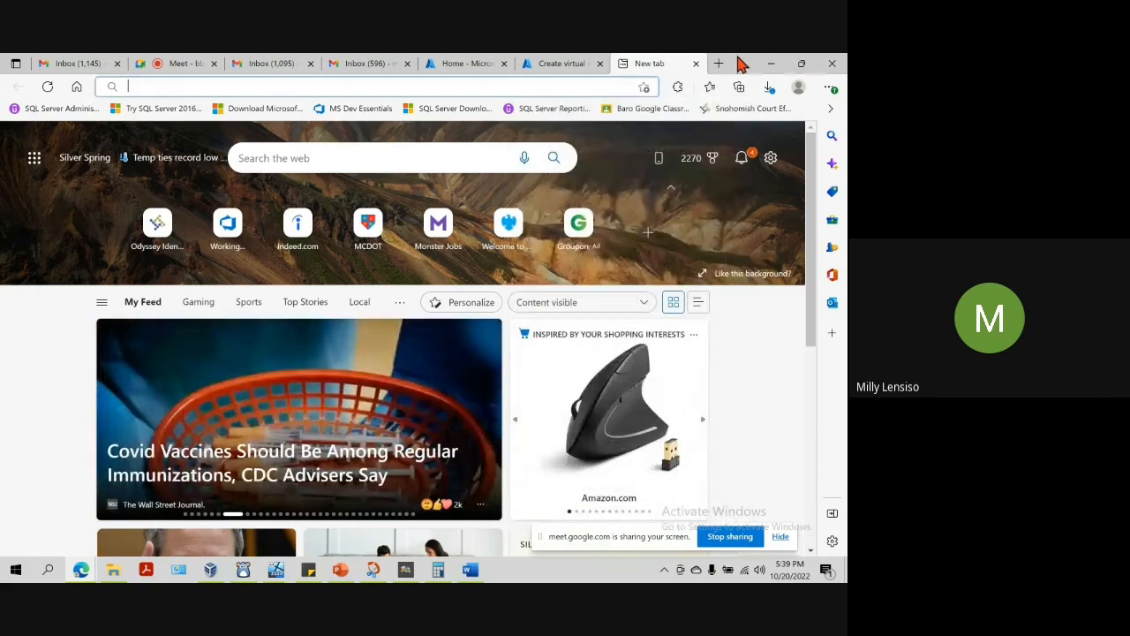
Step: Open the saved favorite Azure Virtual Network FAQ on Microsoft Learn
left_click(709, 87)
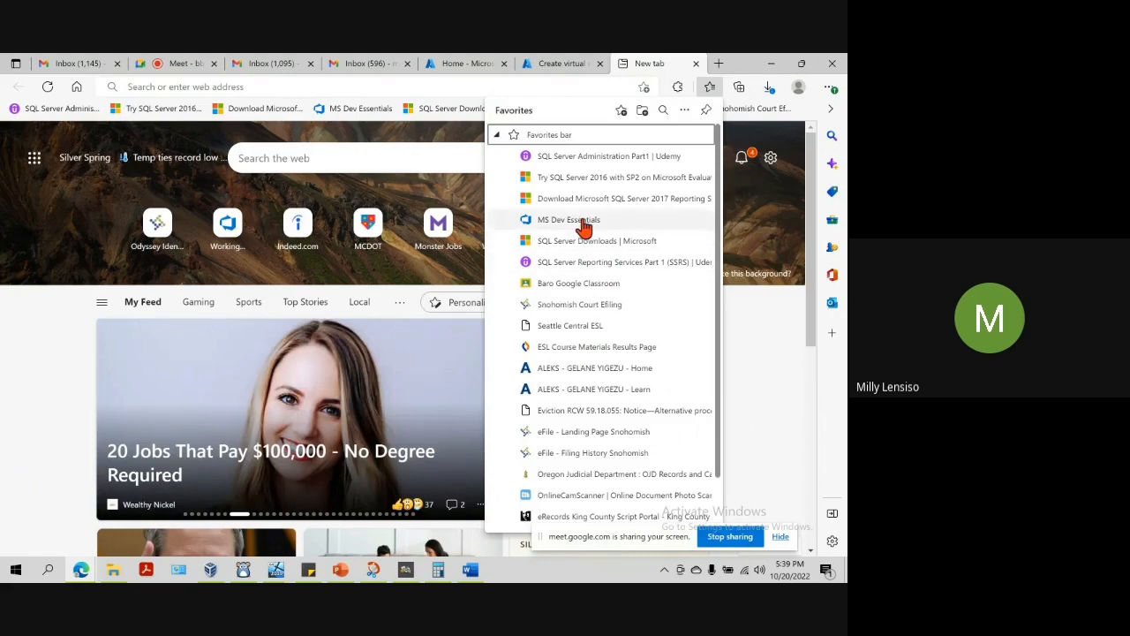
scroll(601, 354, "down", 2)
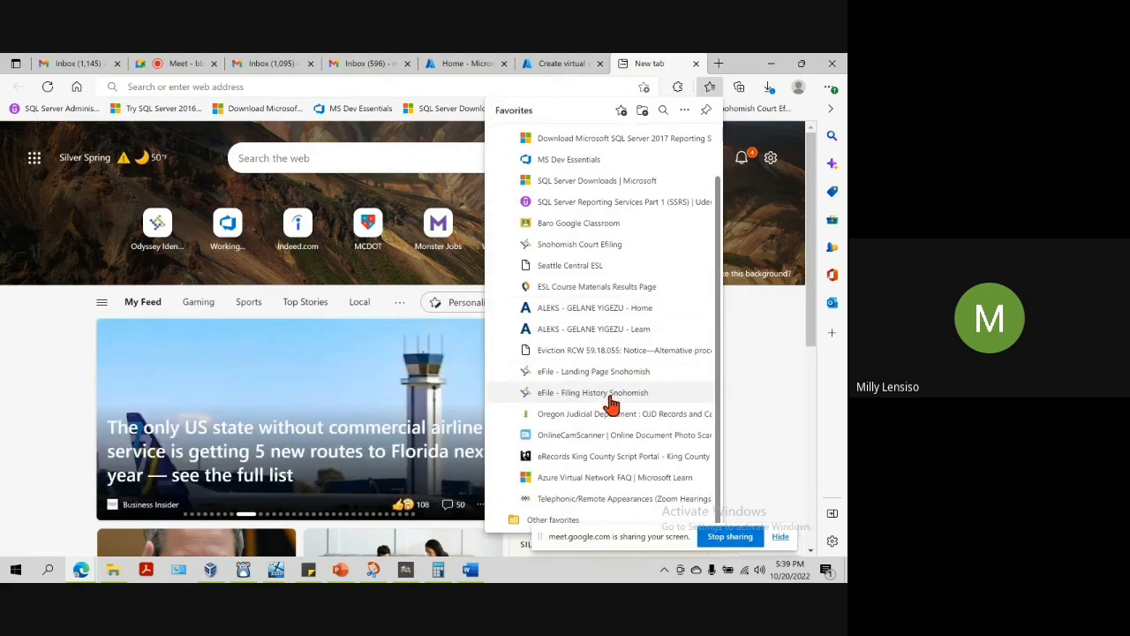
left_click(593, 478)
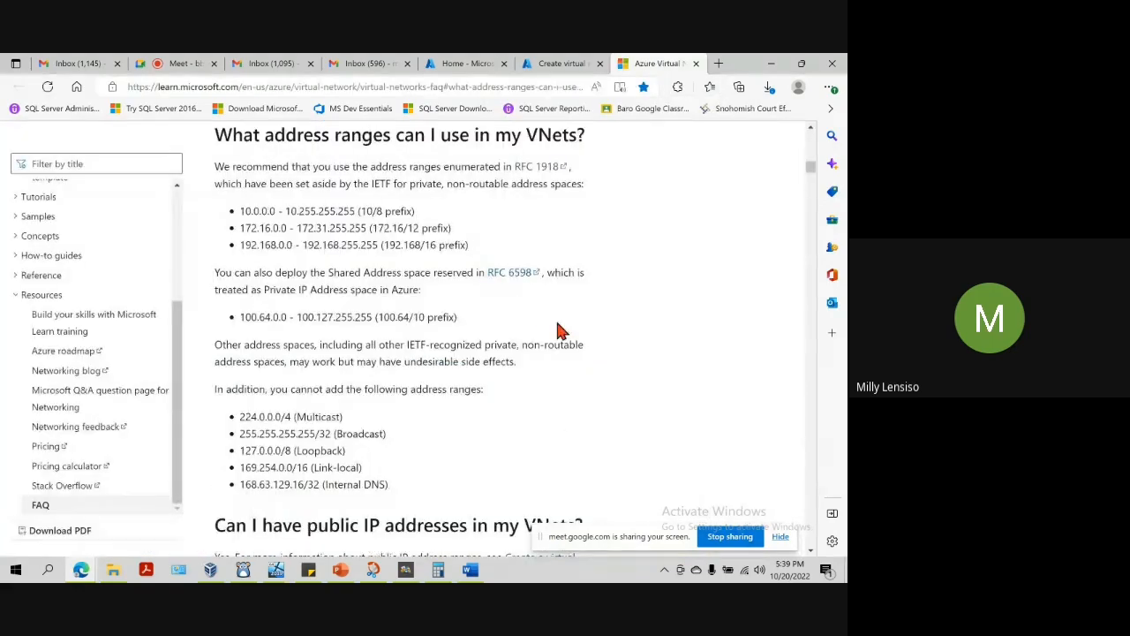
Step: Examine the FAQ section on which address ranges can be used in VNets, including the recommended private ranges and the disallowed ones
scroll(644, 321, "up", 10)
scroll(644, 320, "down", 10)
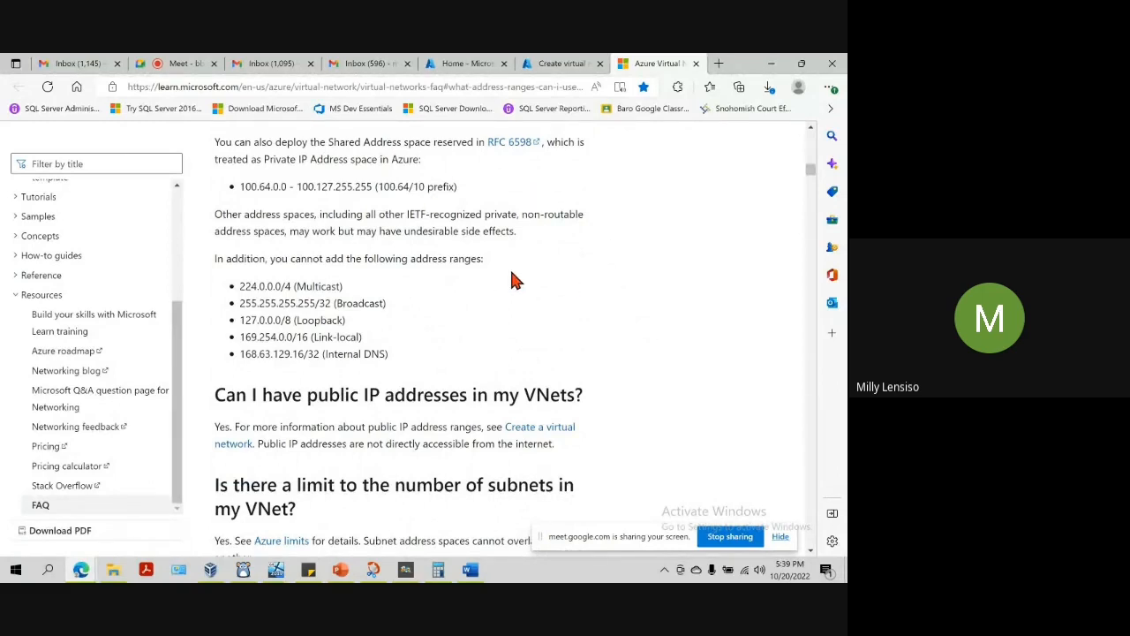
scroll(574, 293, "up", 4)
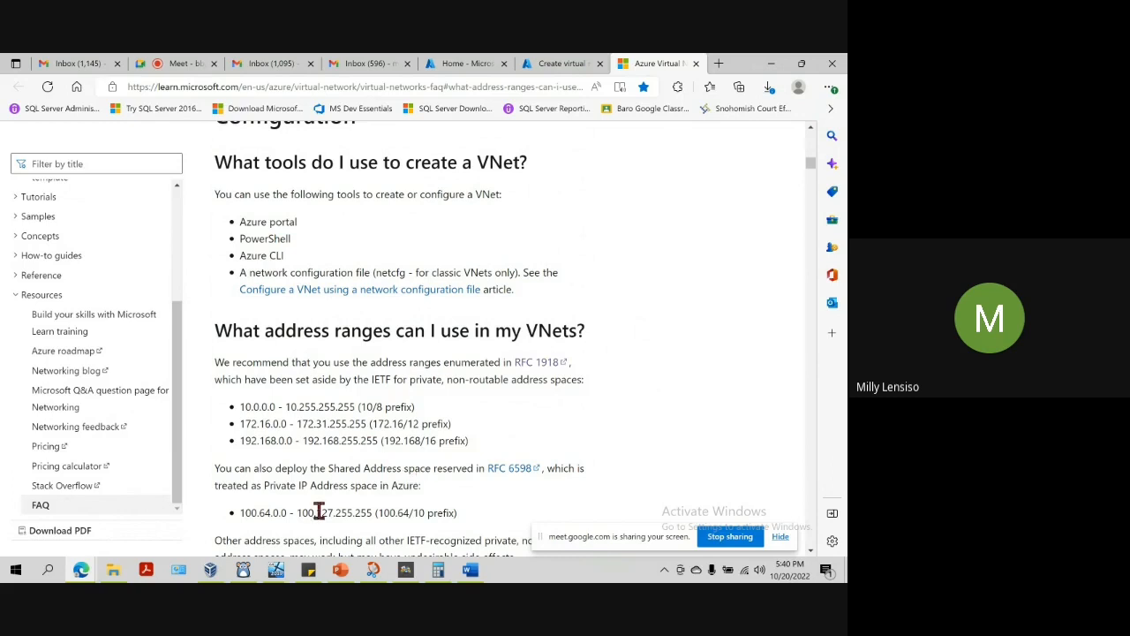
scroll(652, 386, "down", 3)
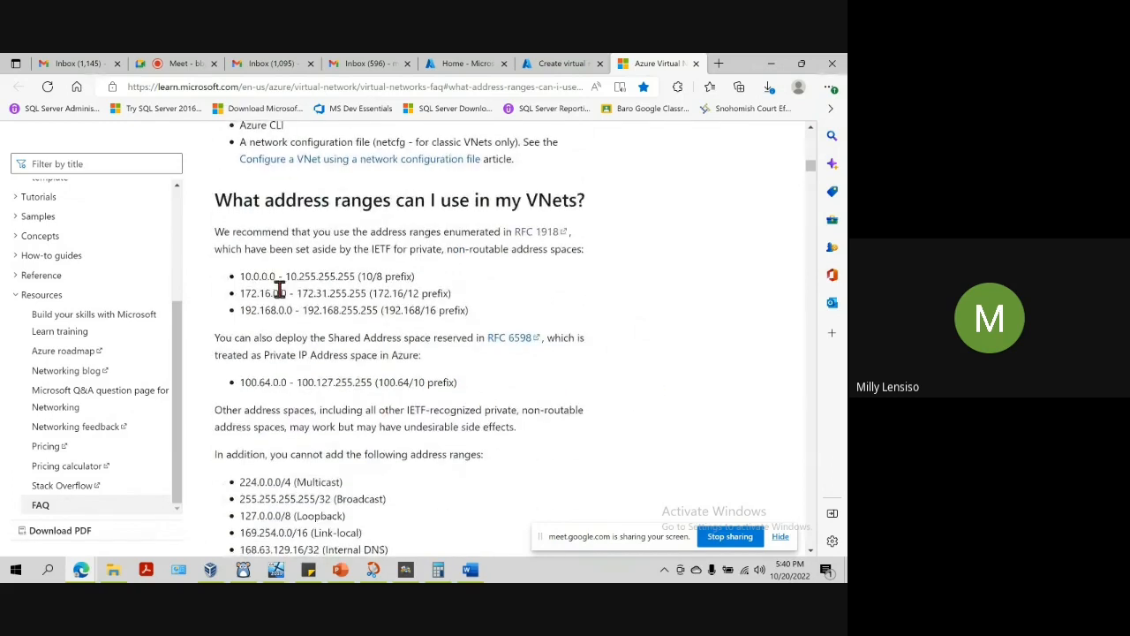
left_click_drag(245, 276, 461, 311)
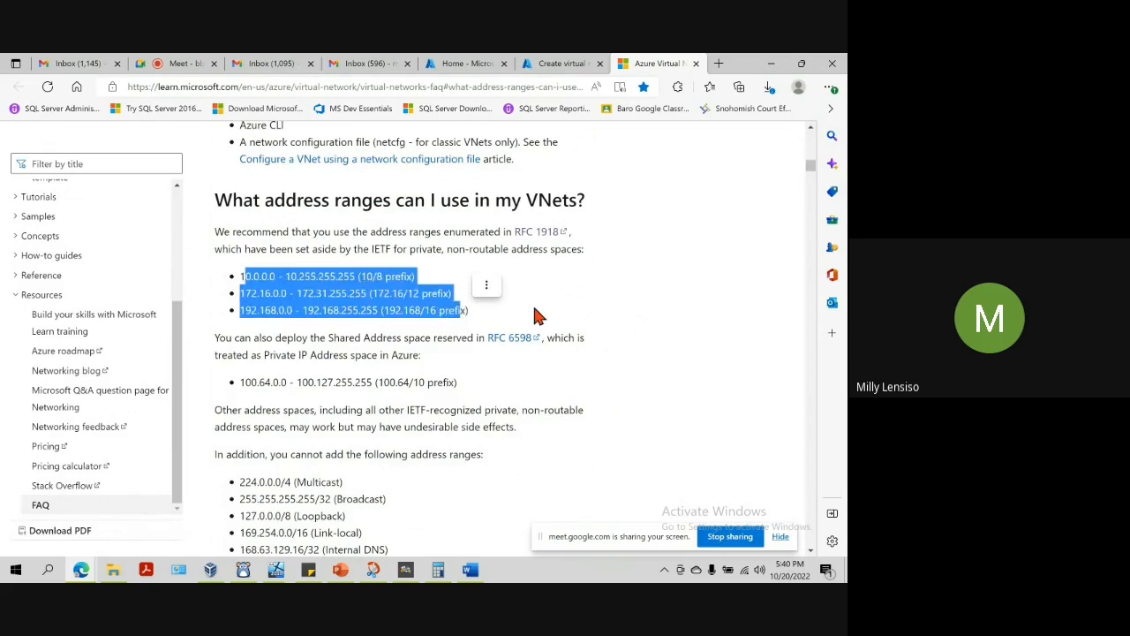
scroll(539, 316, "down", 5)
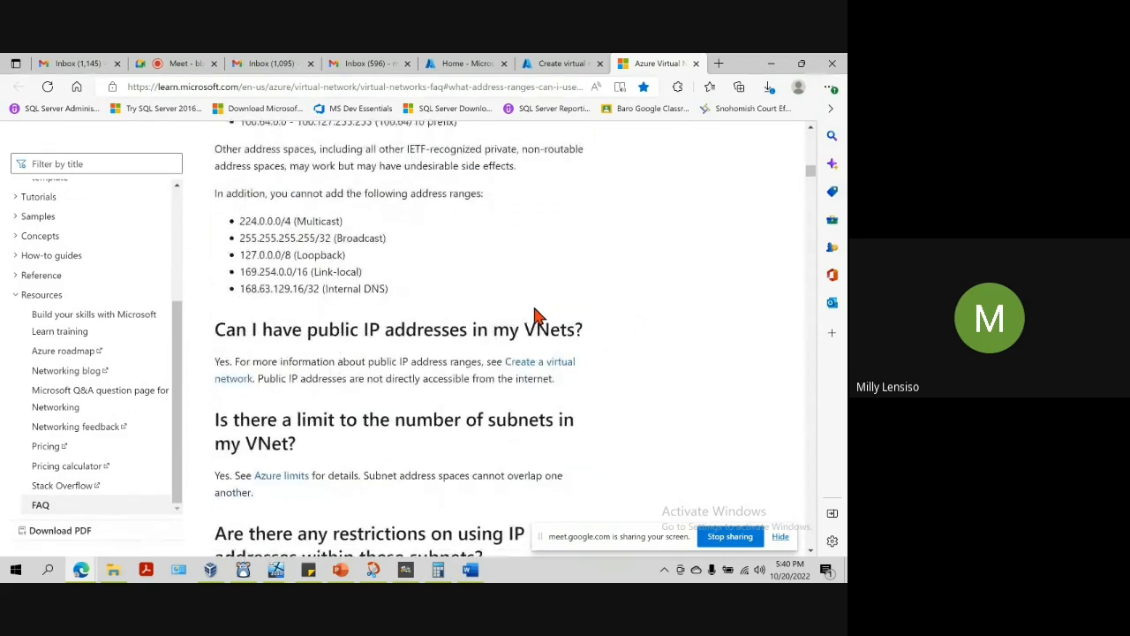
scroll(534, 315, "up", 4)
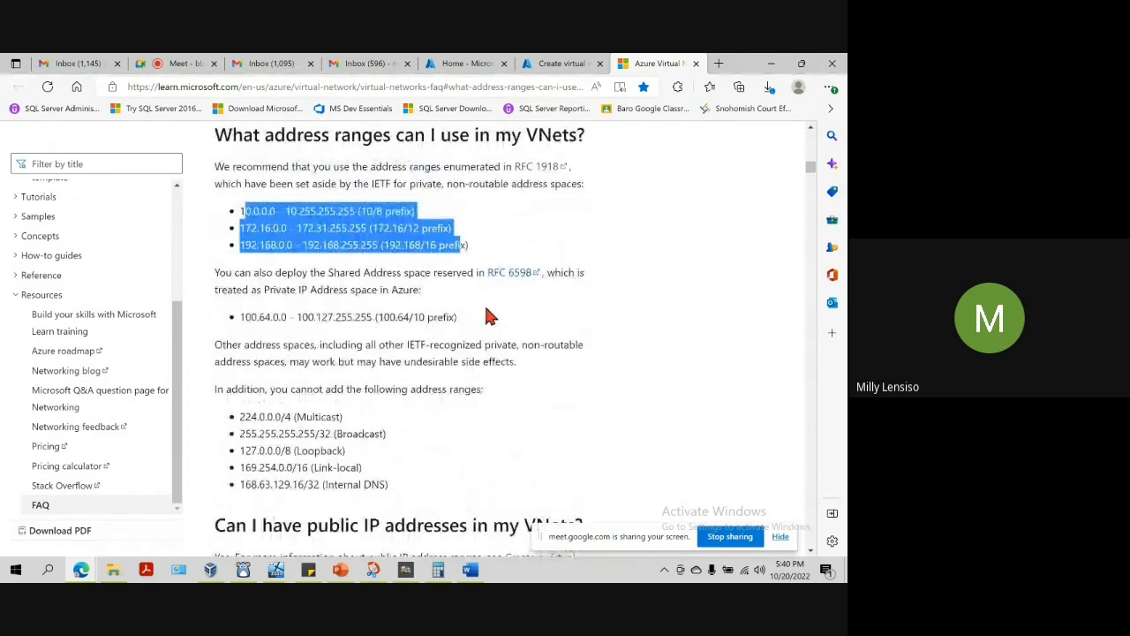
left_click(486, 378)
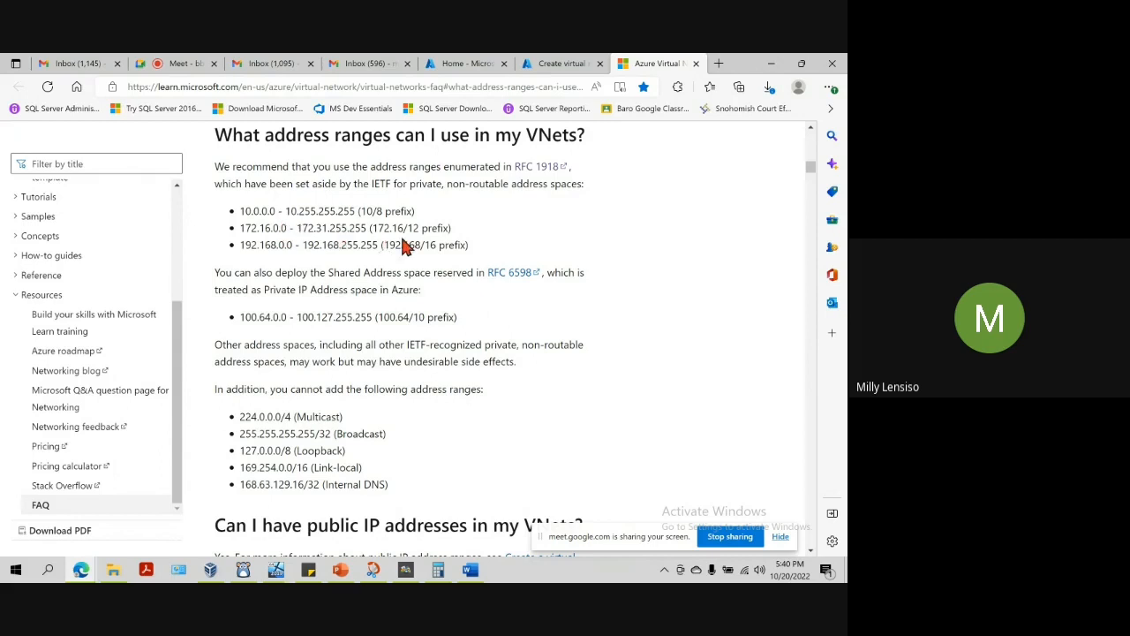
double_click(354, 227)
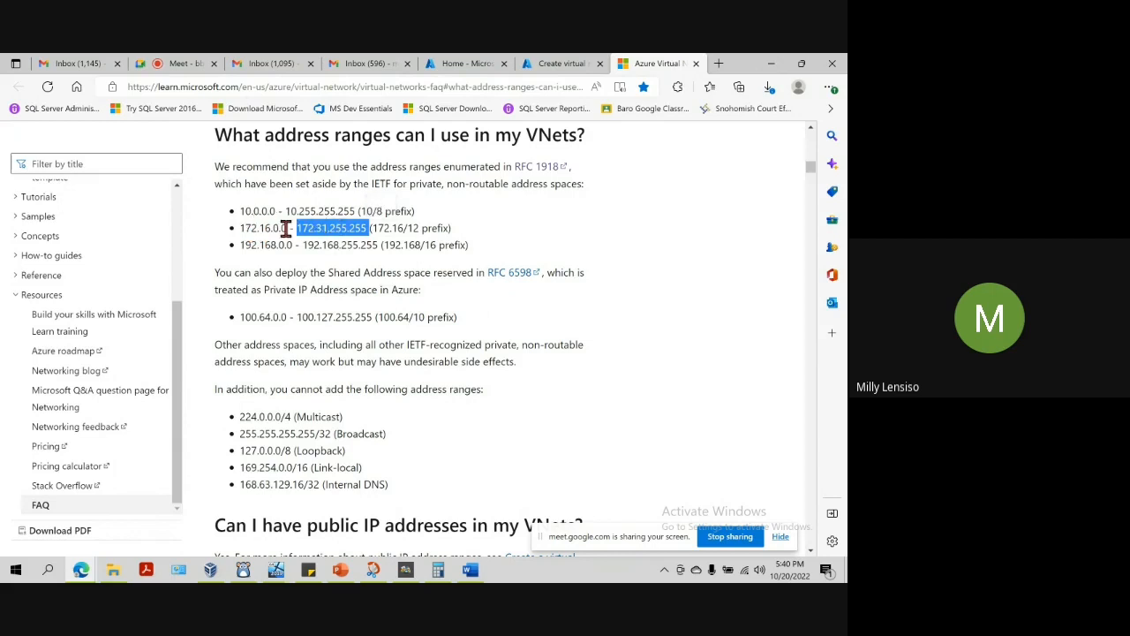
left_click(291, 244)
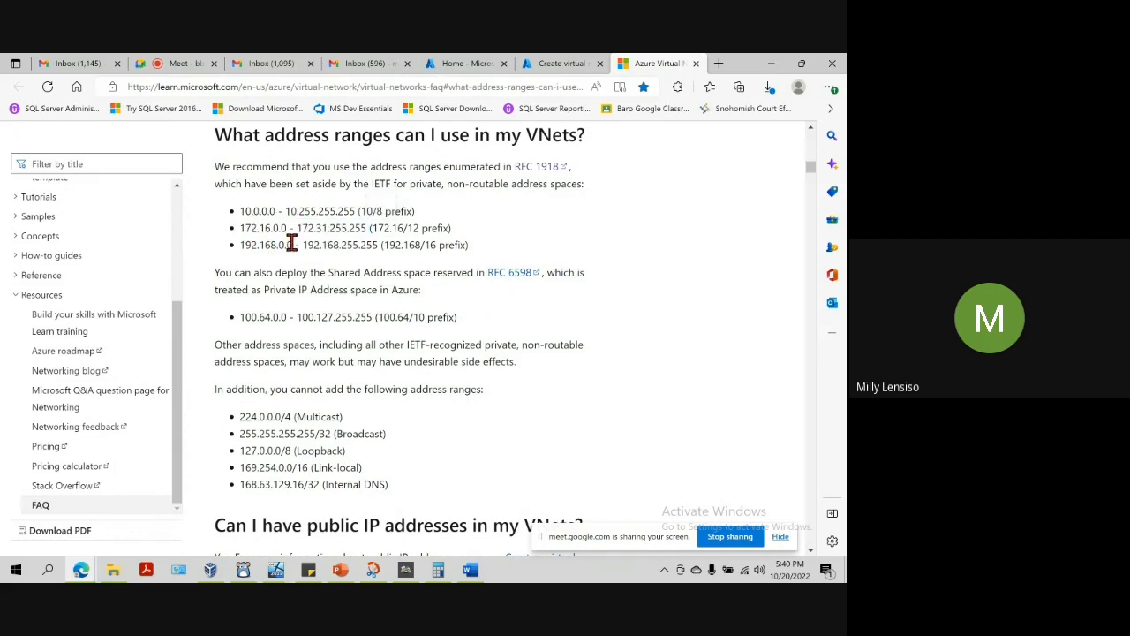
Step: Copy the start address 192.168.0.0 from the FAQ and return to the Create virtual network page
left_click_drag(291, 243, 240, 246)
right_click(261, 252)
left_click(294, 256)
left_click(550, 63)
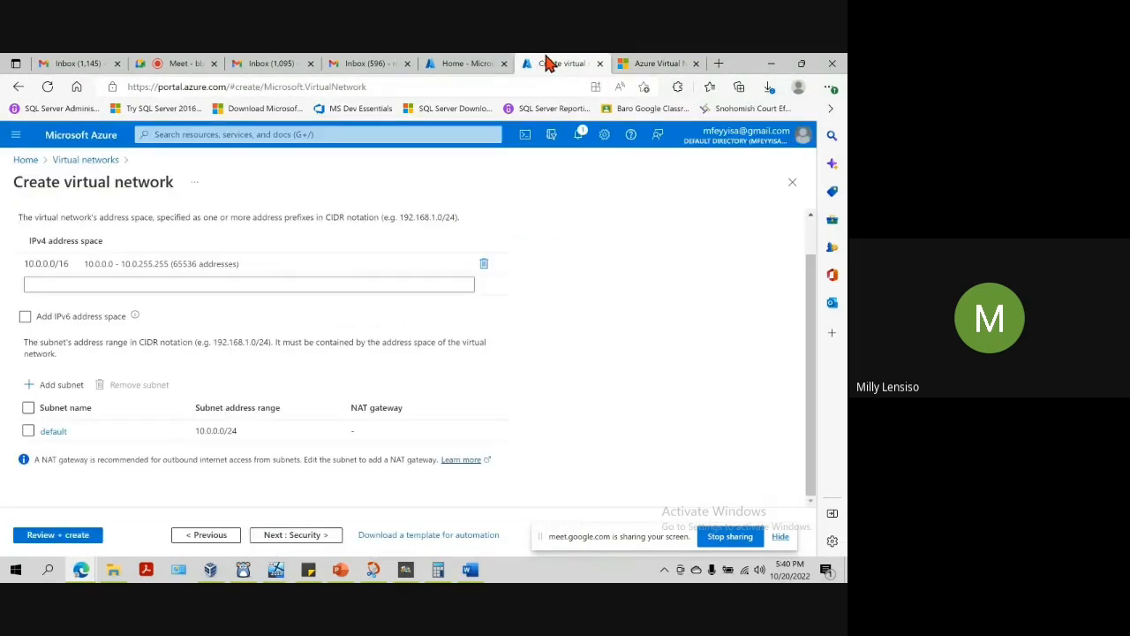
Step: Delete the default IPv4 address space and enter 192.168.0.0/16 in its place
left_click(484, 263)
left_click(148, 268)
key("ctrl+v")
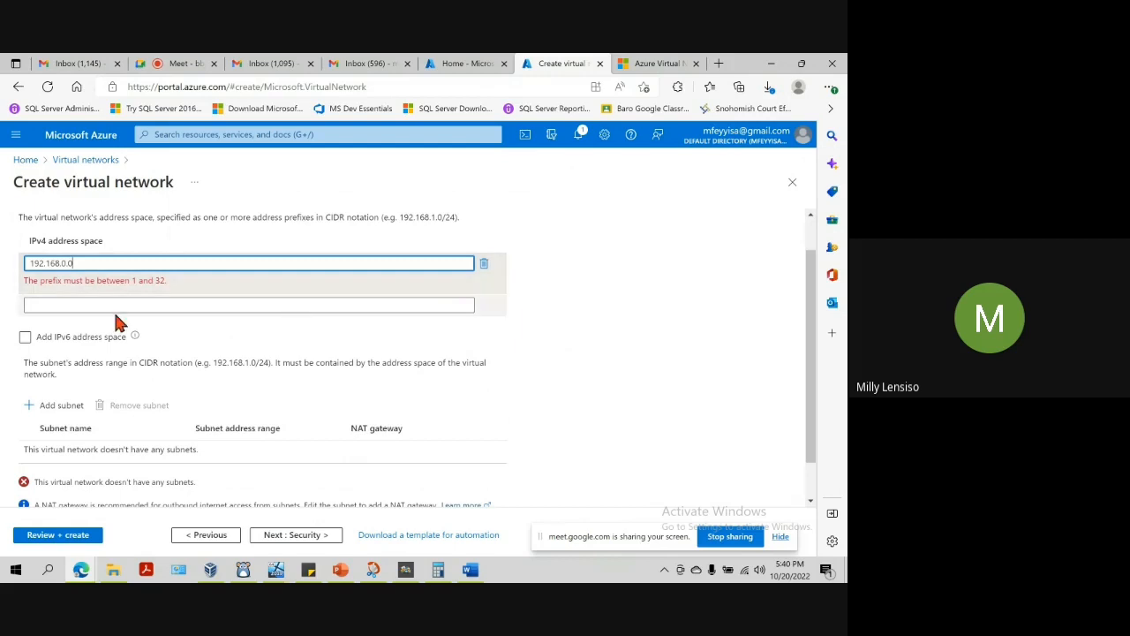
type("/")
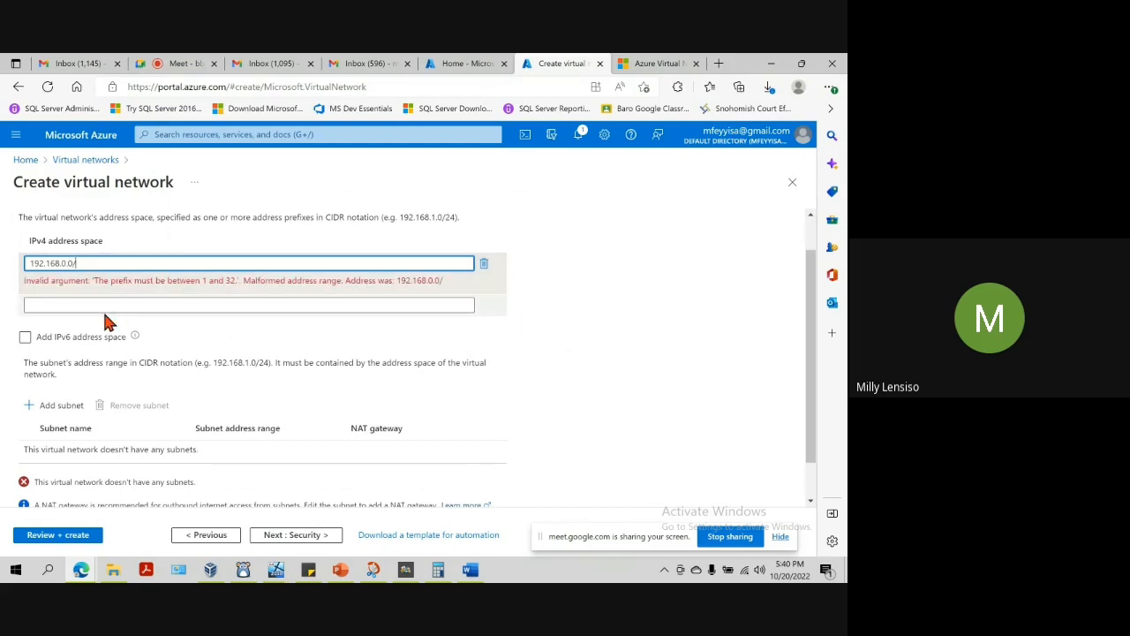
type("1")
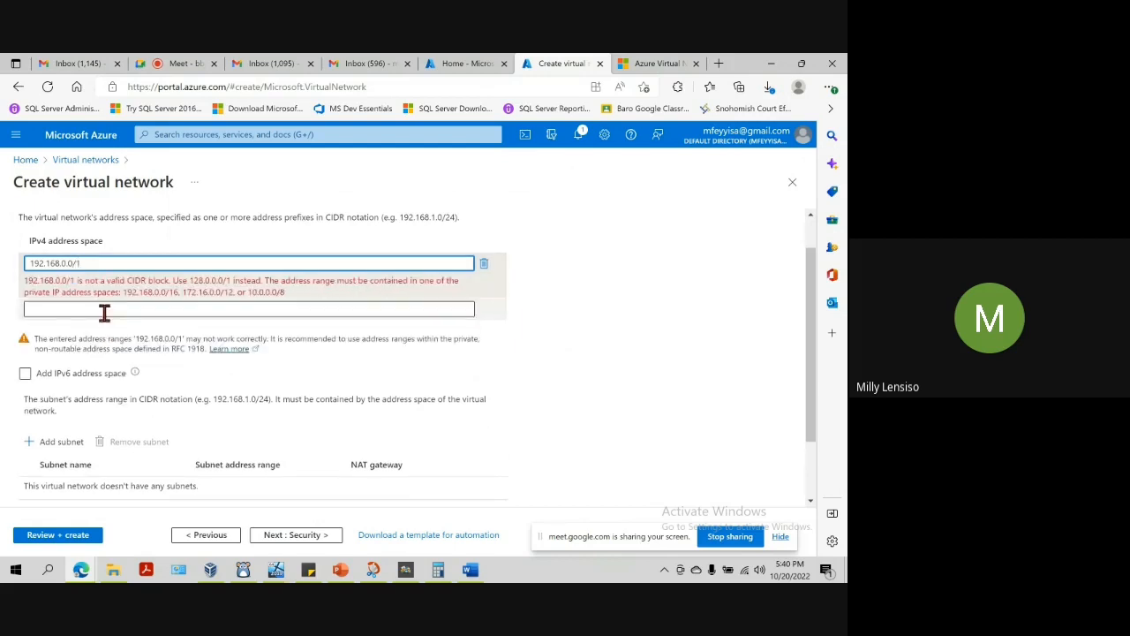
type("6")
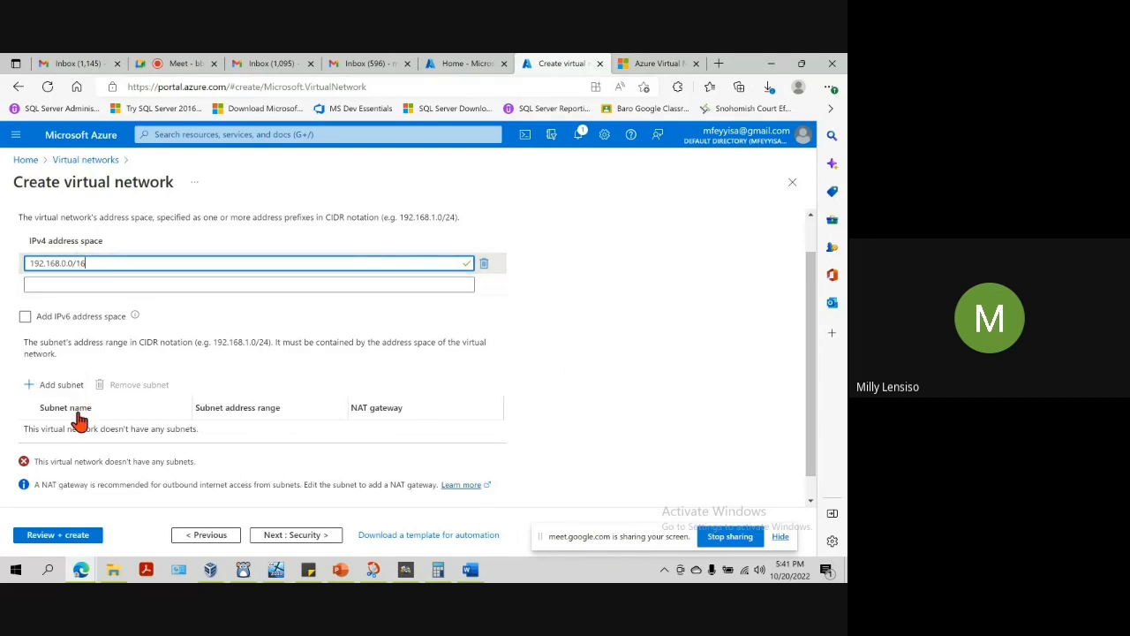
Step: Start a new subnet for the virtual network, cut the misplaced 192.168.0.0/16 out of its name, and name it Subnet1
scroll(79, 452, "down", 1)
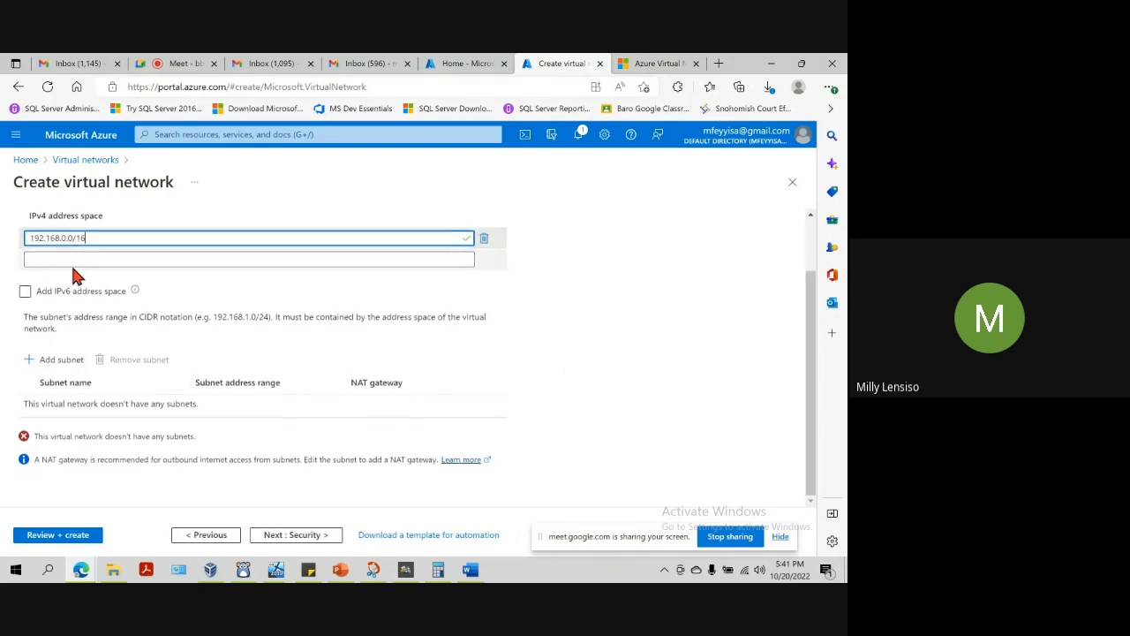
left_click(61, 363)
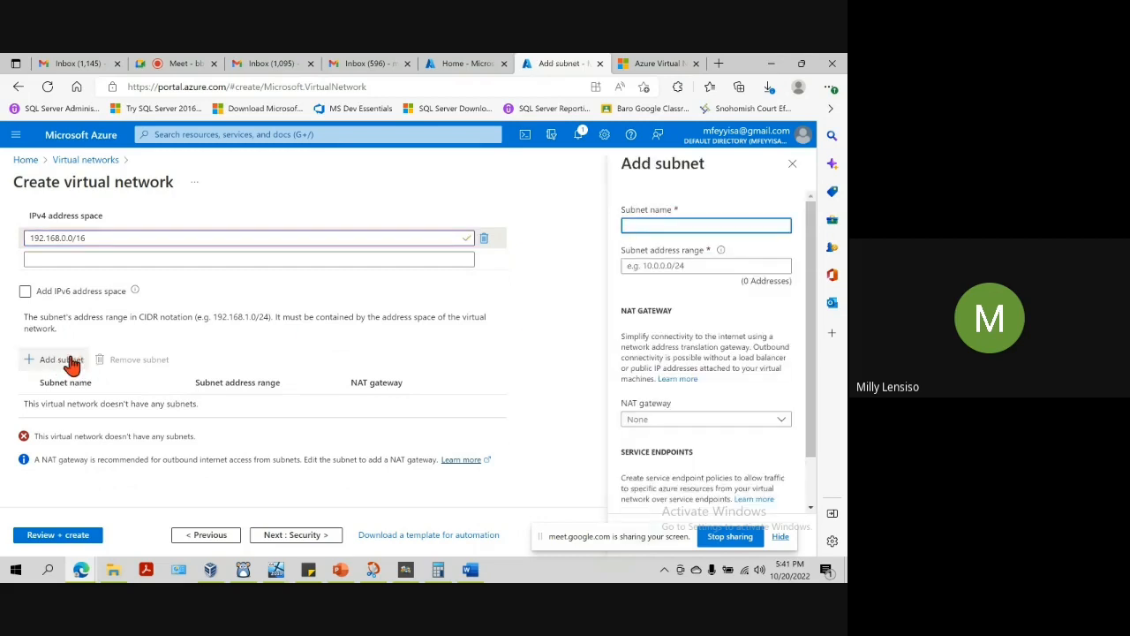
left_click(678, 227)
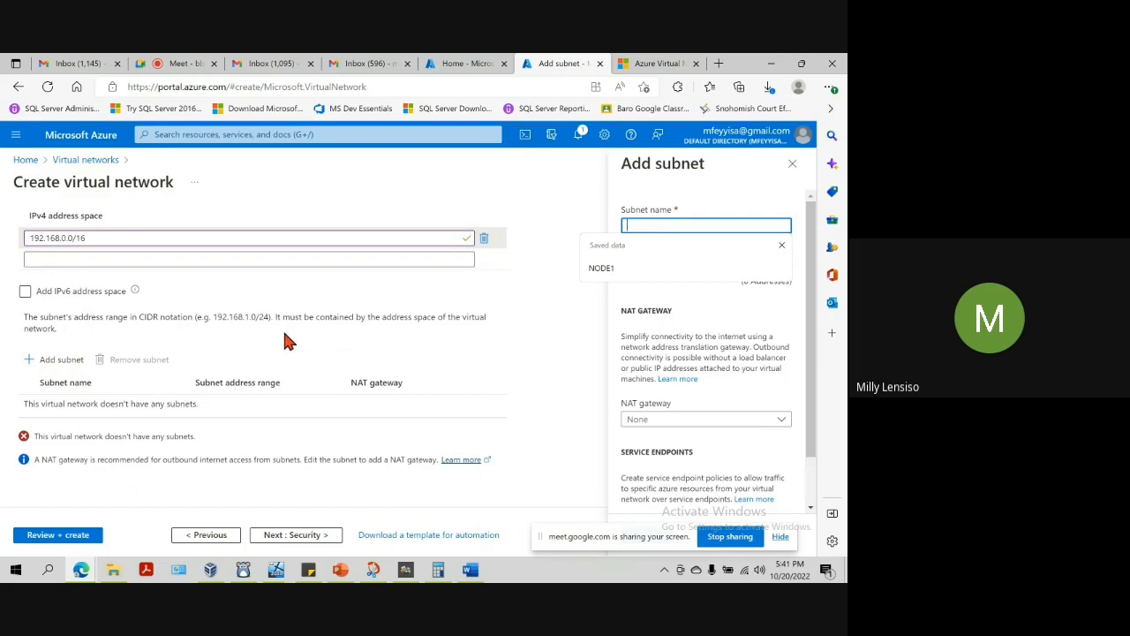
scroll(285, 342, "up", 1)
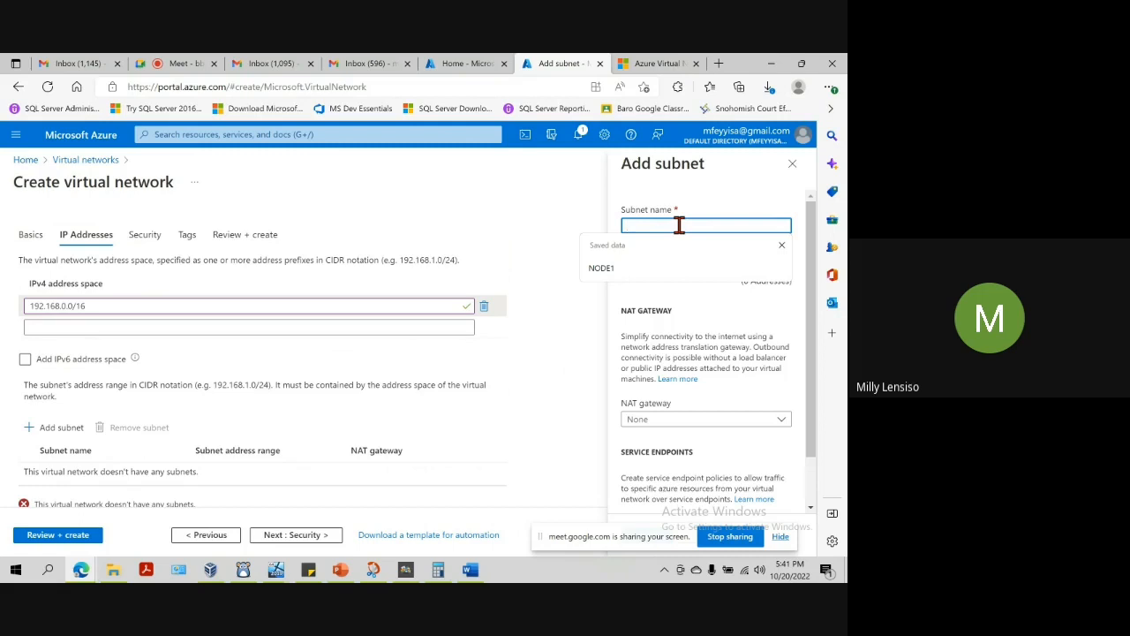
left_click(782, 245)
left_click(708, 226)
type("19")
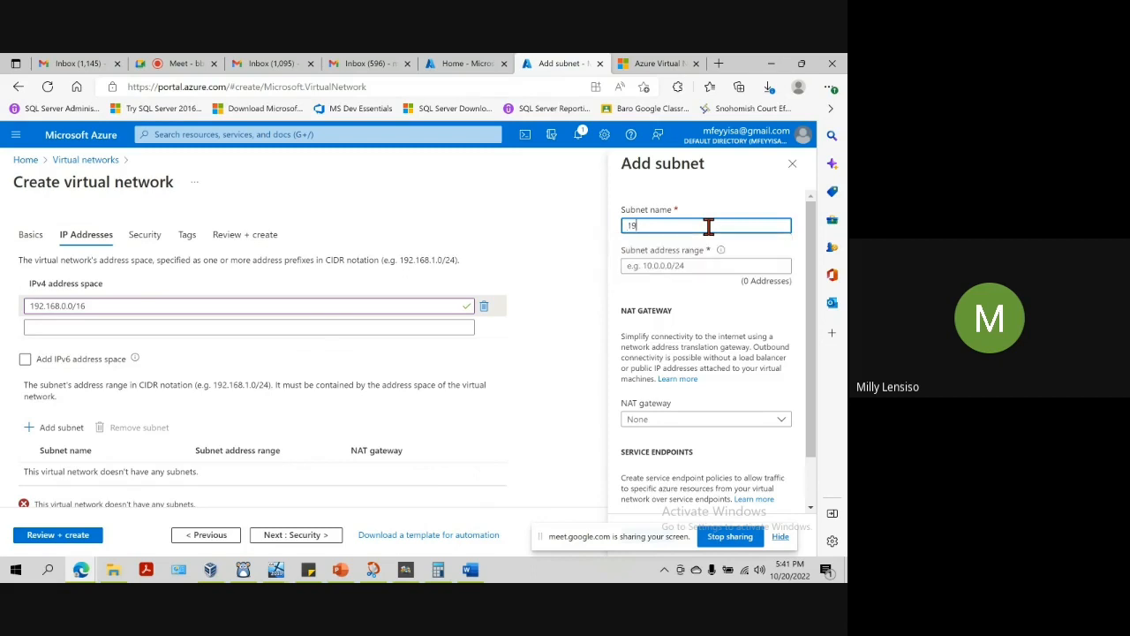
type("2.")
type("168.0.0/")
type("24")
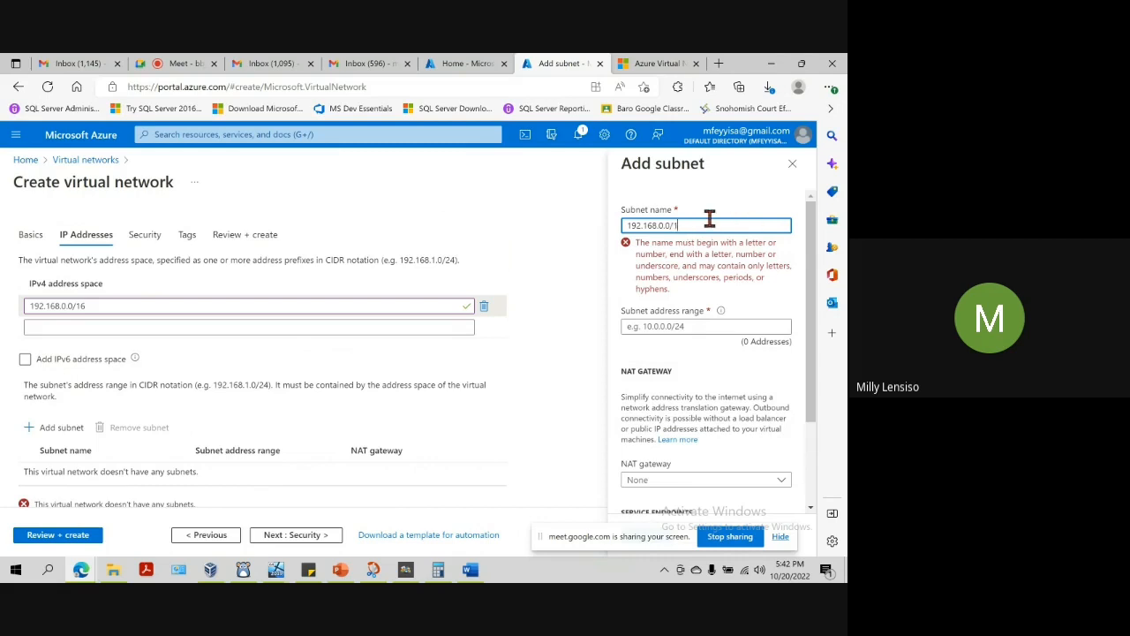
left_click_drag(687, 224, 626, 221)
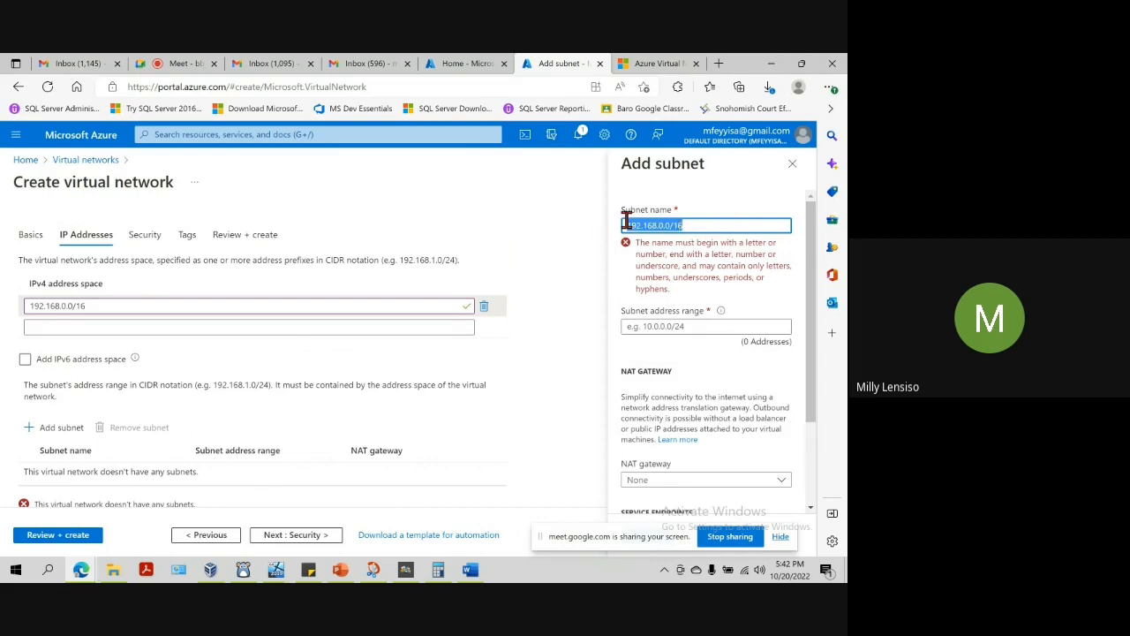
right_click(634, 224)
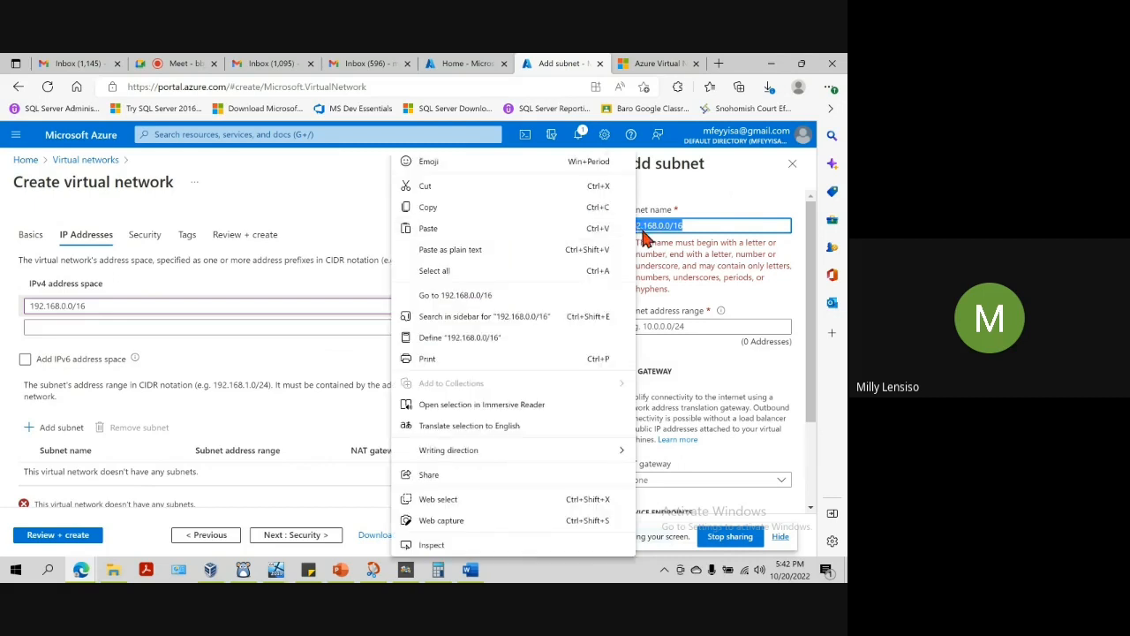
left_click(476, 193)
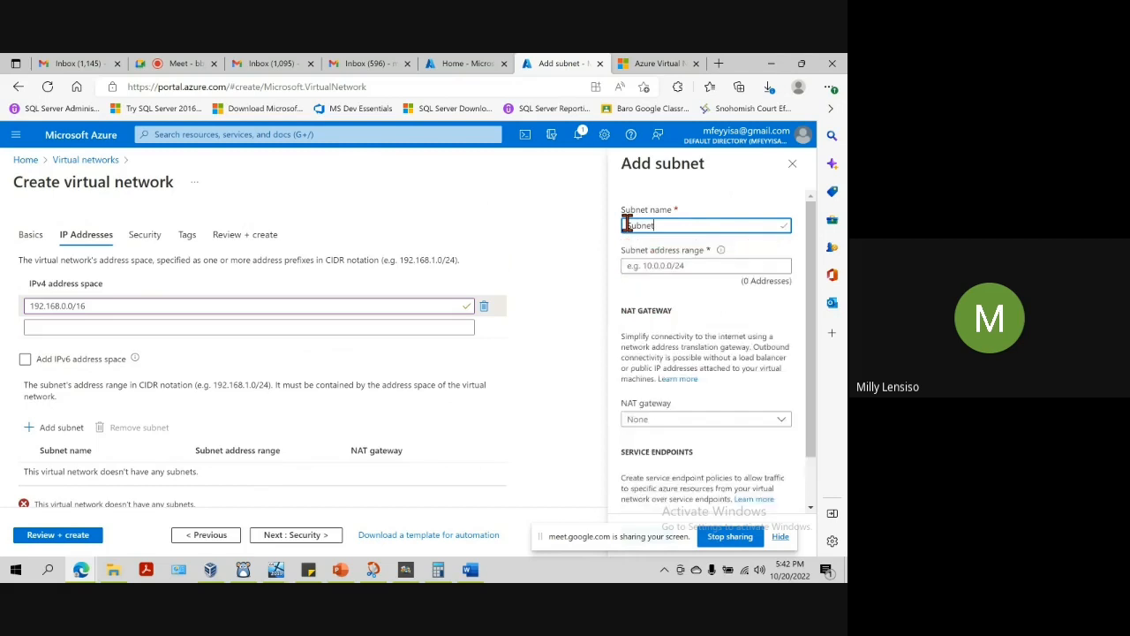
Step: Set Subnet1's address range to 192.168.0.0/26 and add the subnet to the virtual network
left_click(697, 268)
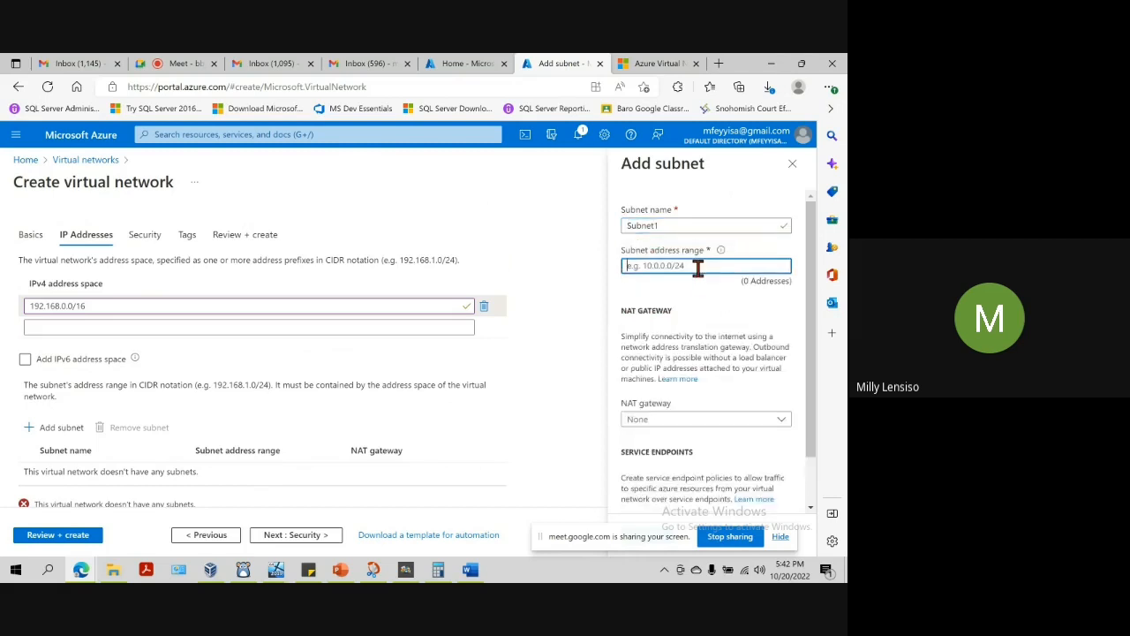
right_click(697, 268)
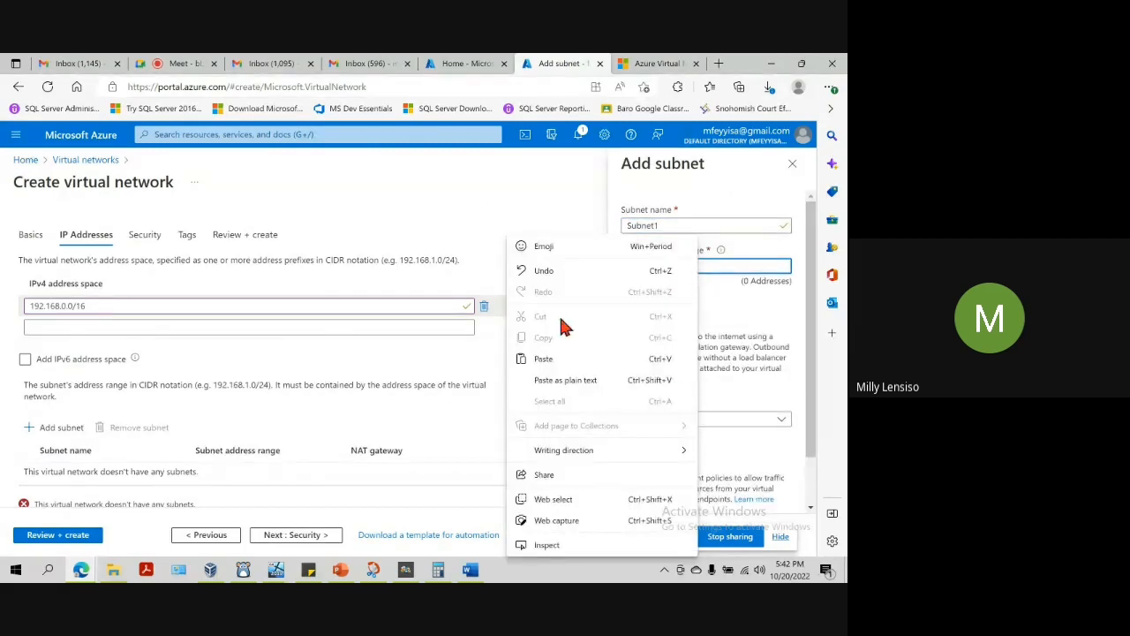
left_click(550, 358)
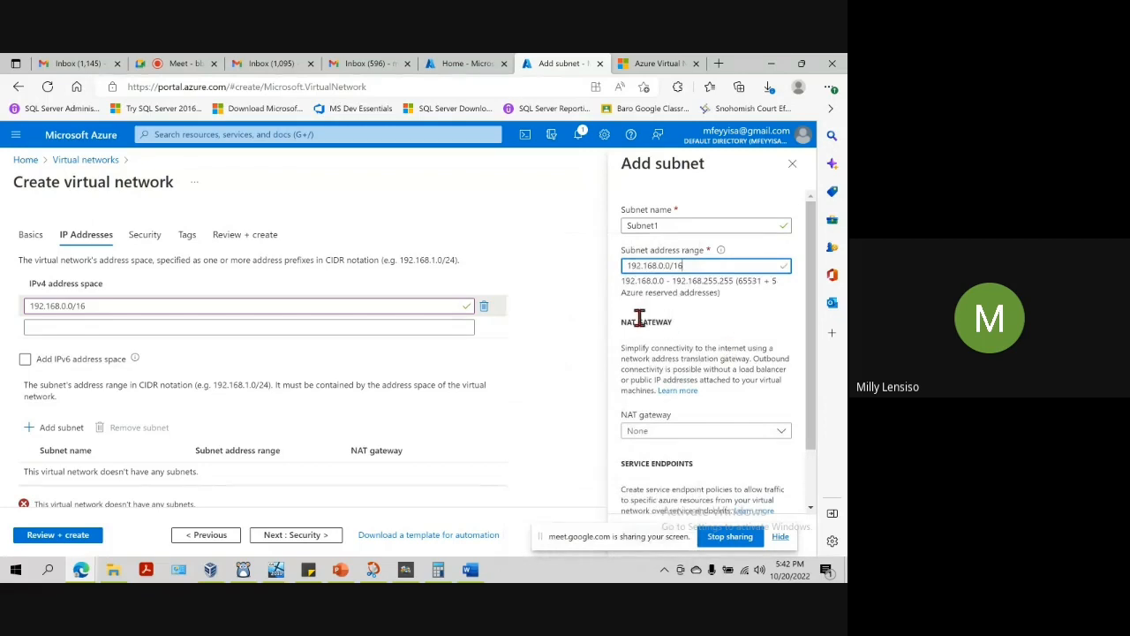
key("BackSpace")
type("2")
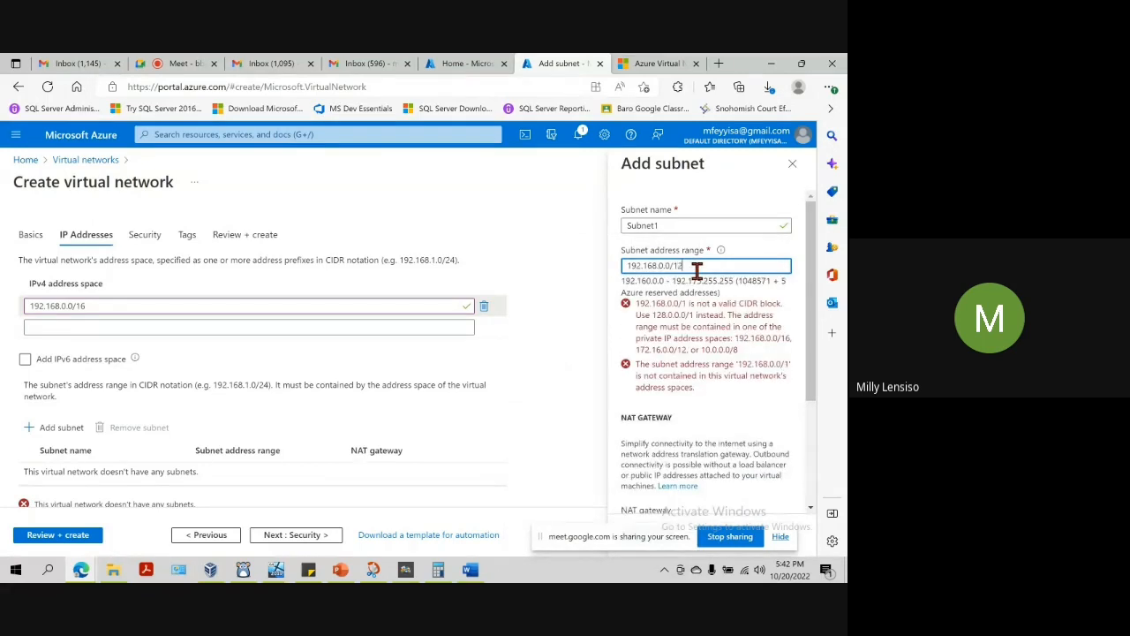
key("BackSpace")
key("BackSpace")
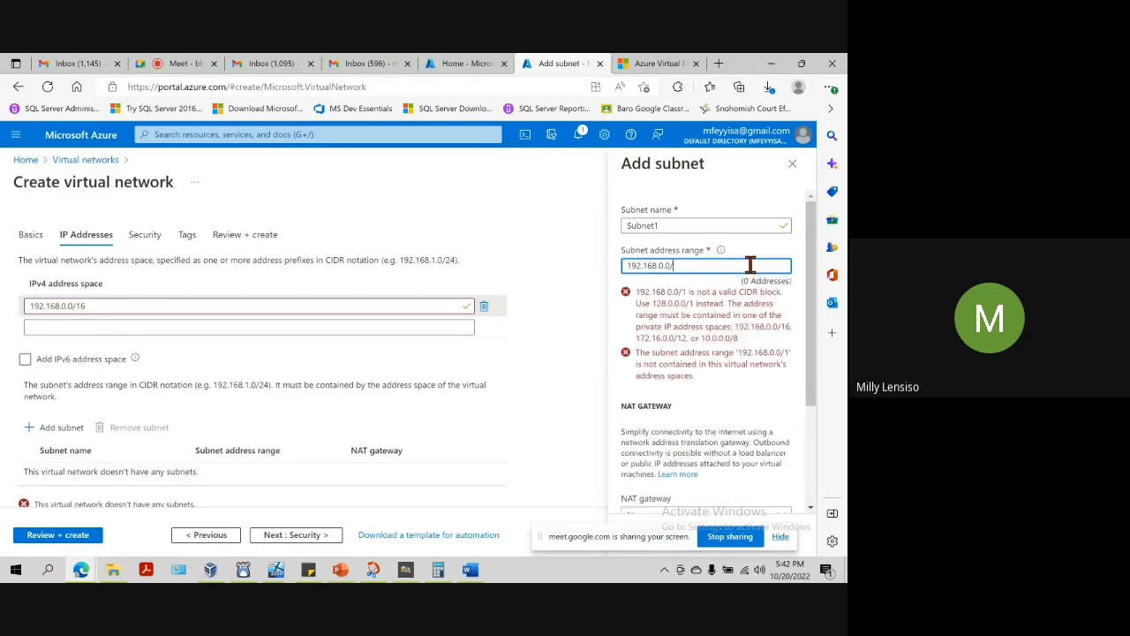
type("26")
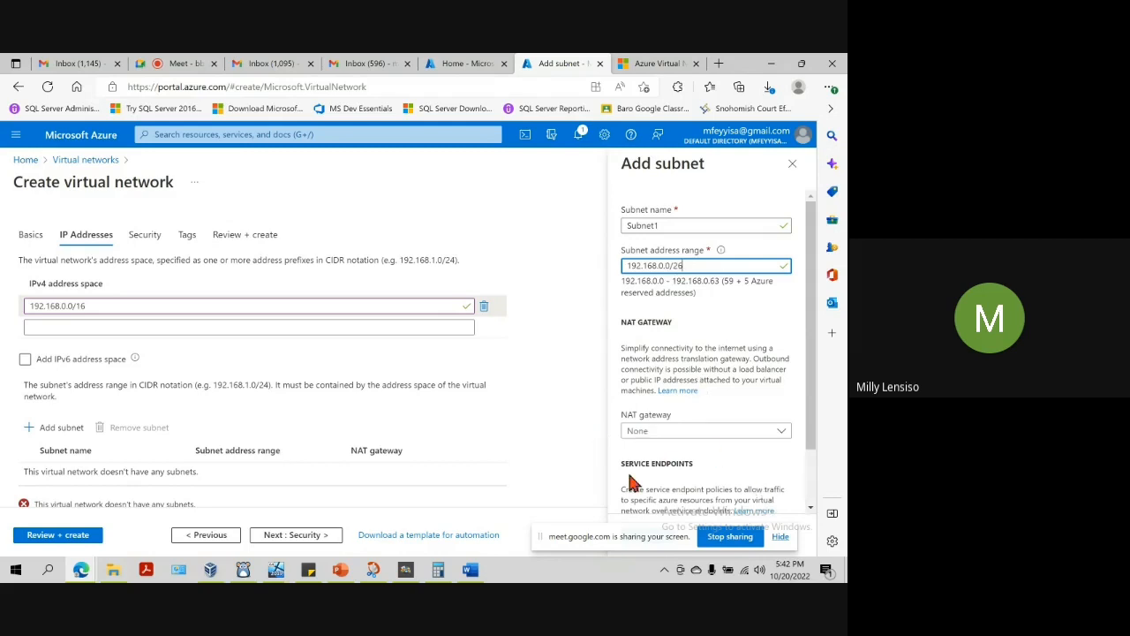
left_click_drag(596, 534, 595, 590)
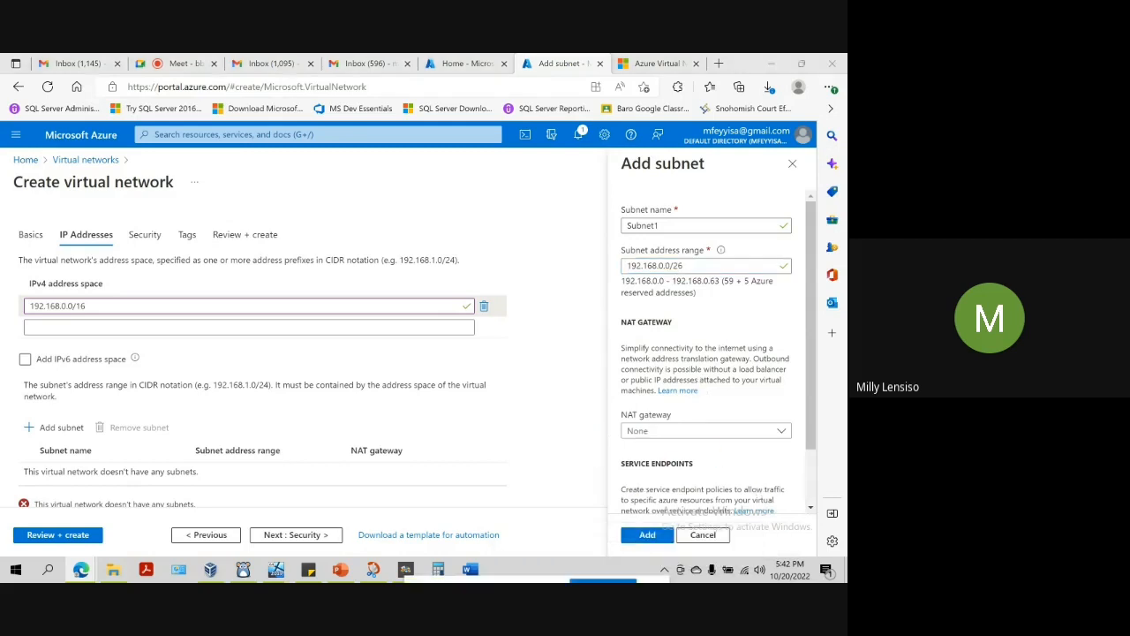
left_click(634, 536)
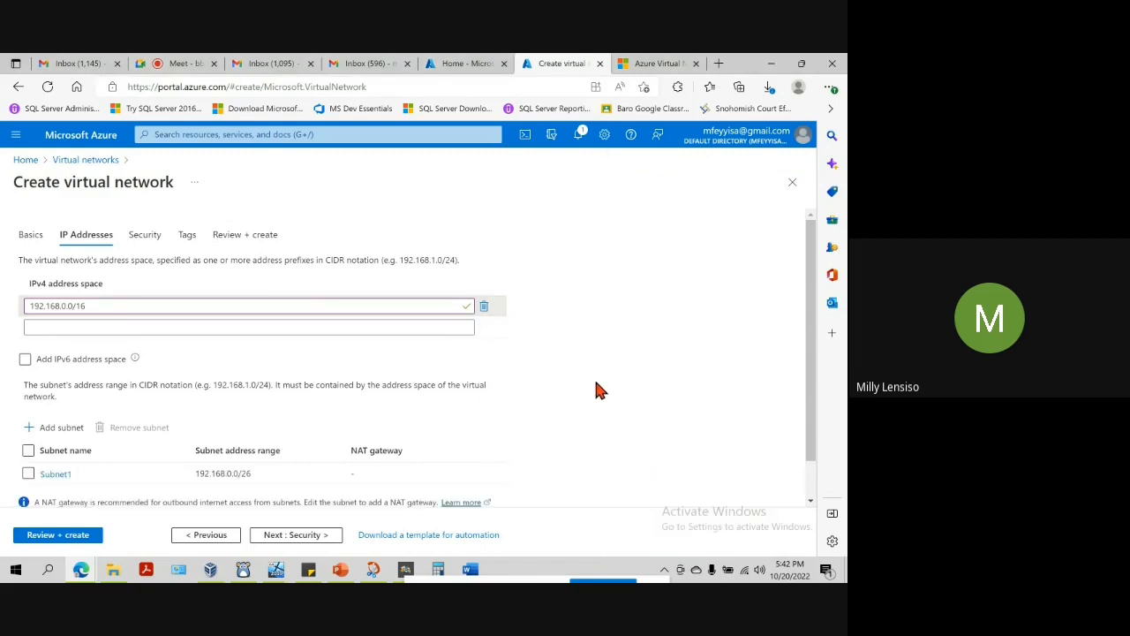
Step: Start a second subnet, and check the DC and NODE1 to NODE3 rows in the Word document AG on Azure Steps before returning to the portal
left_click(48, 433)
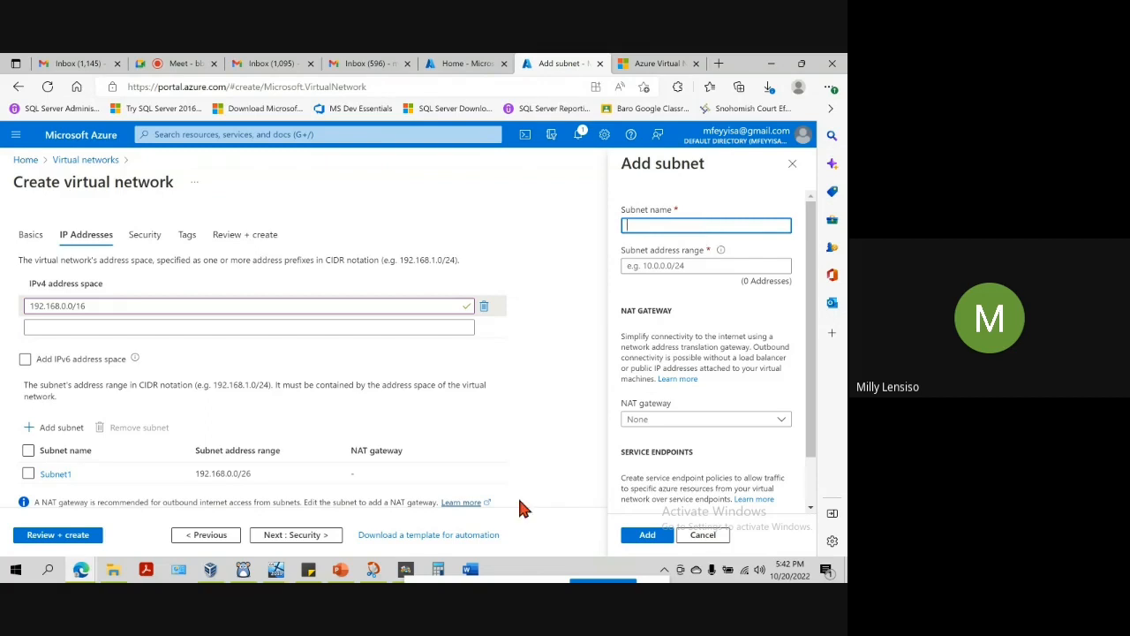
left_click(470, 568)
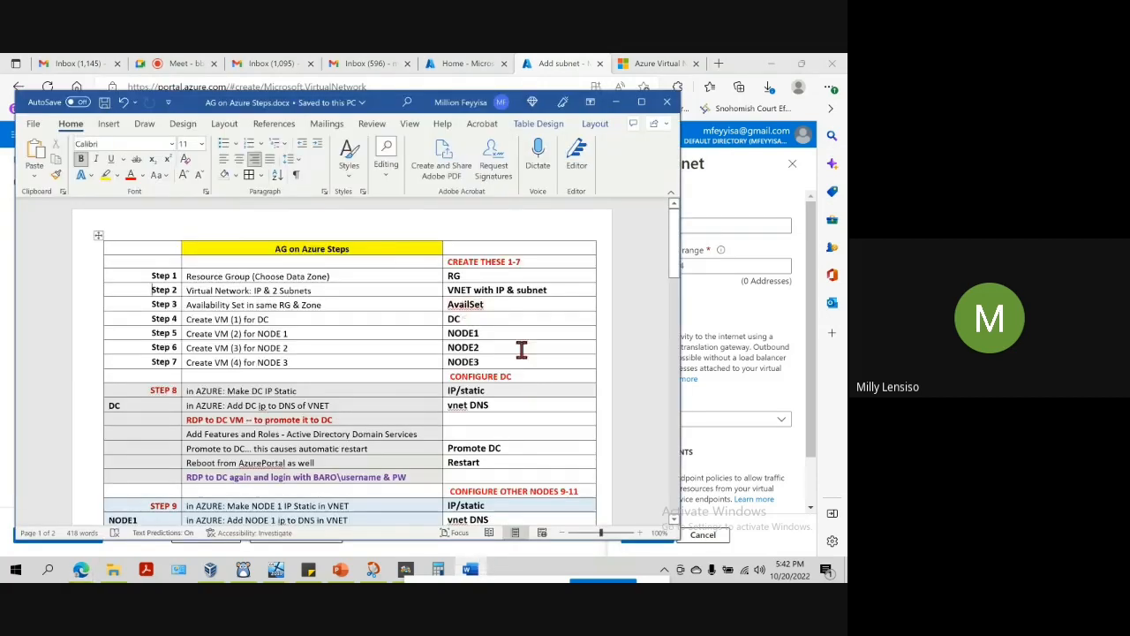
left_click_drag(449, 320, 490, 358)
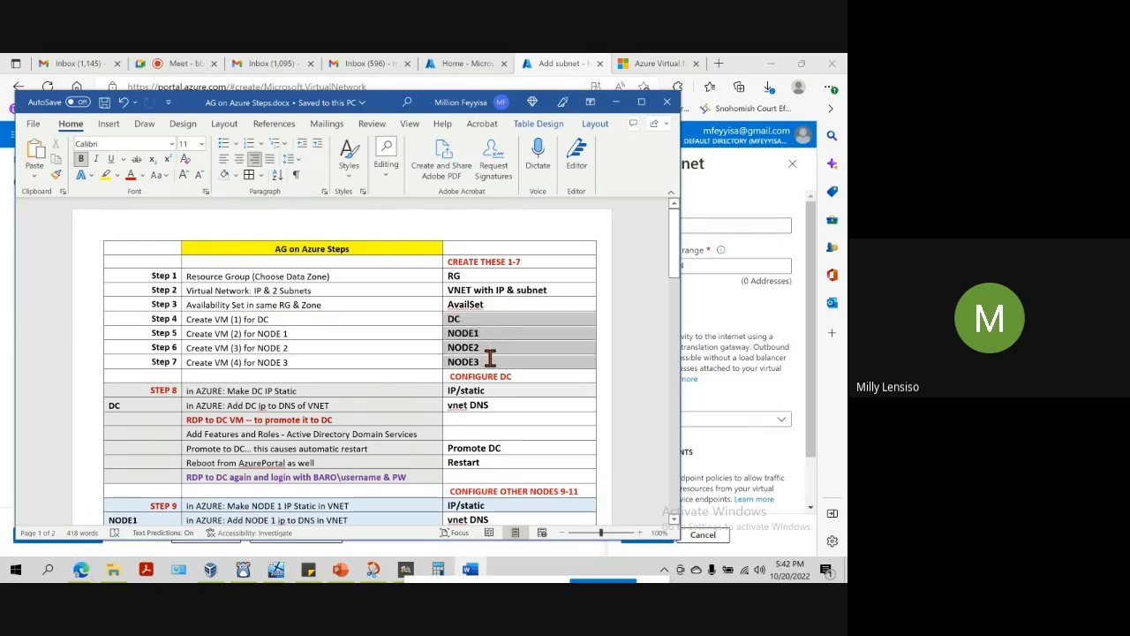
left_click(487, 323)
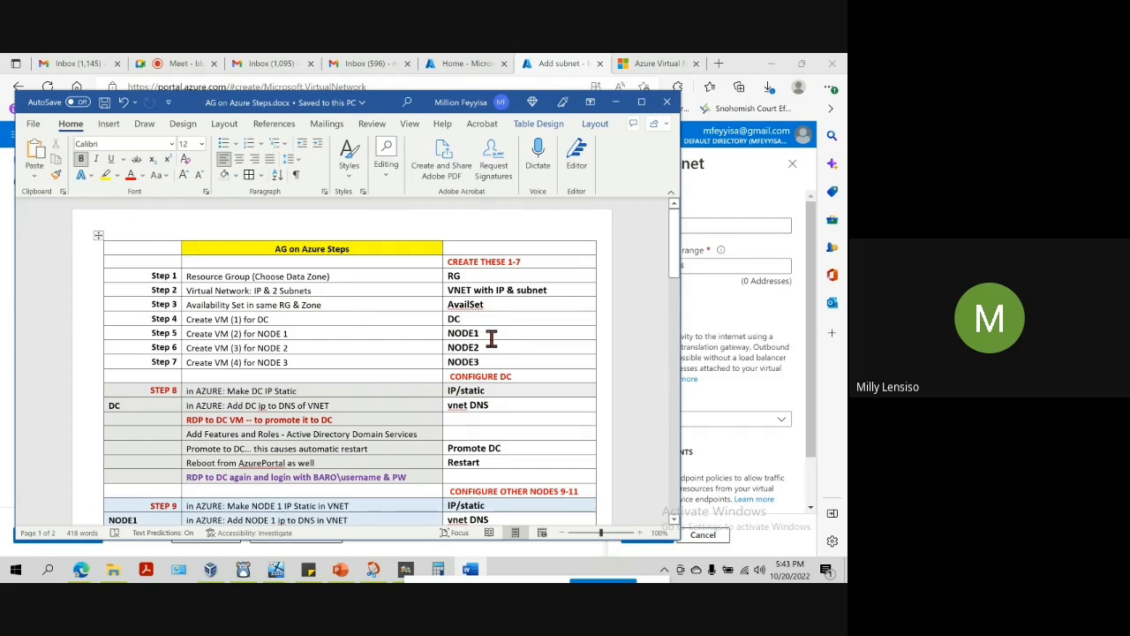
double_click(483, 334)
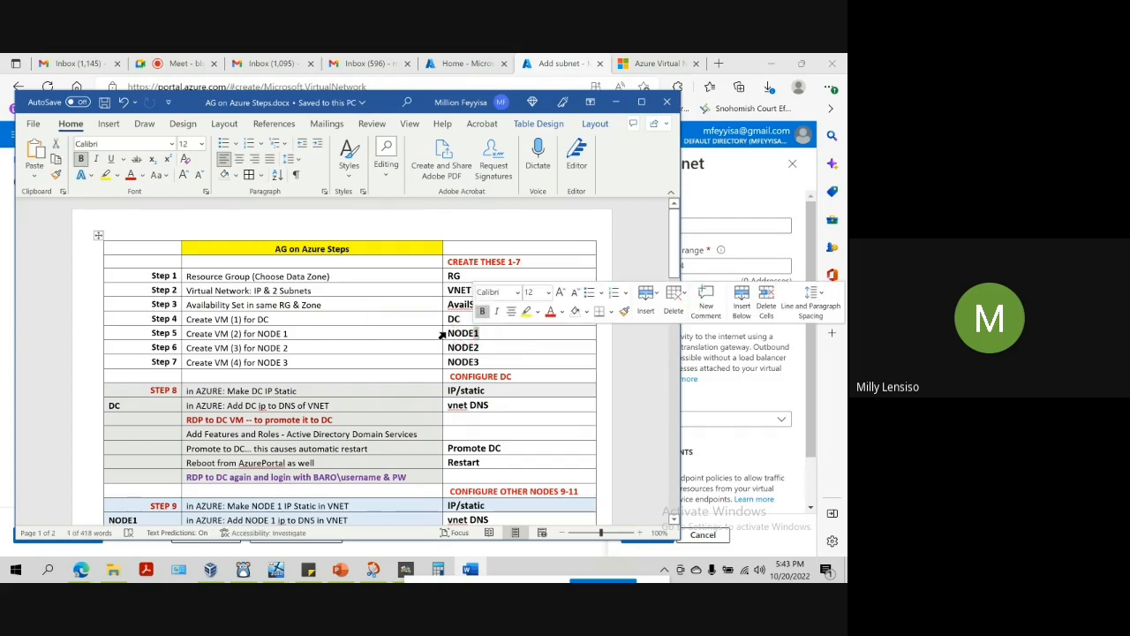
left_click_drag(450, 332, 517, 353)
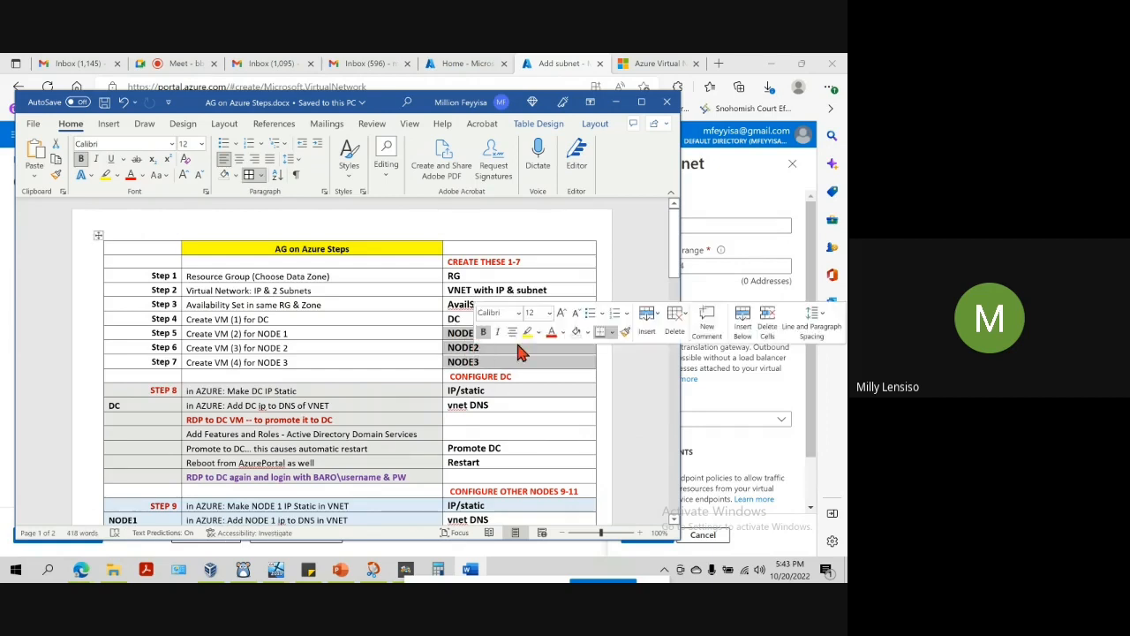
left_click(722, 215)
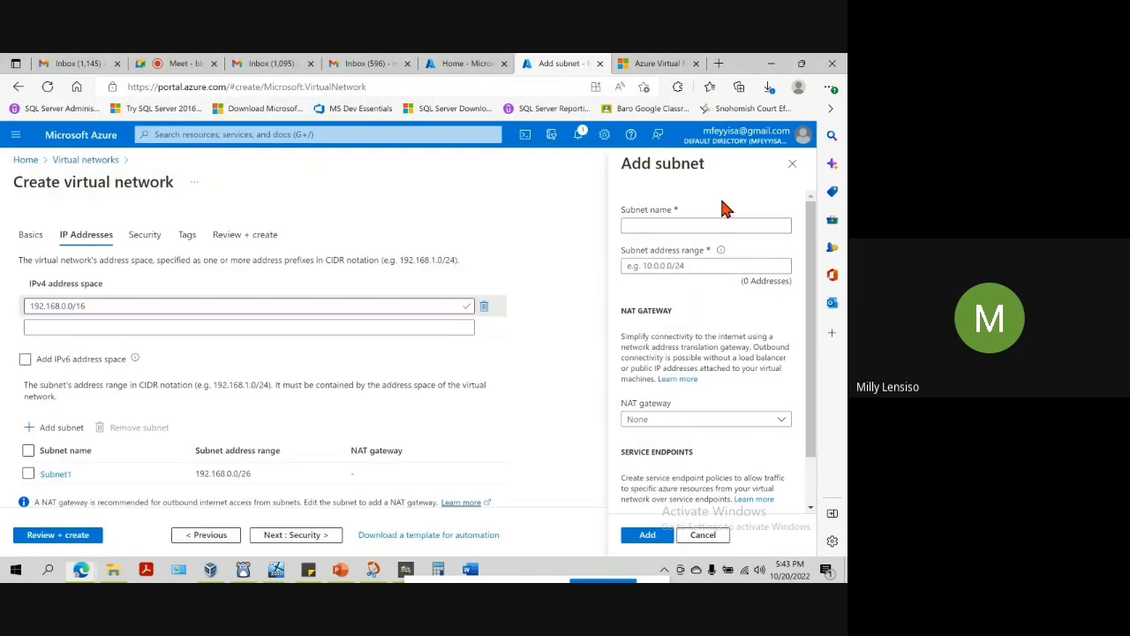
Step: Name the second subnet Subnet2, set its address range to 192.168.1.0/26, and add it to the virtual network
left_click(680, 228)
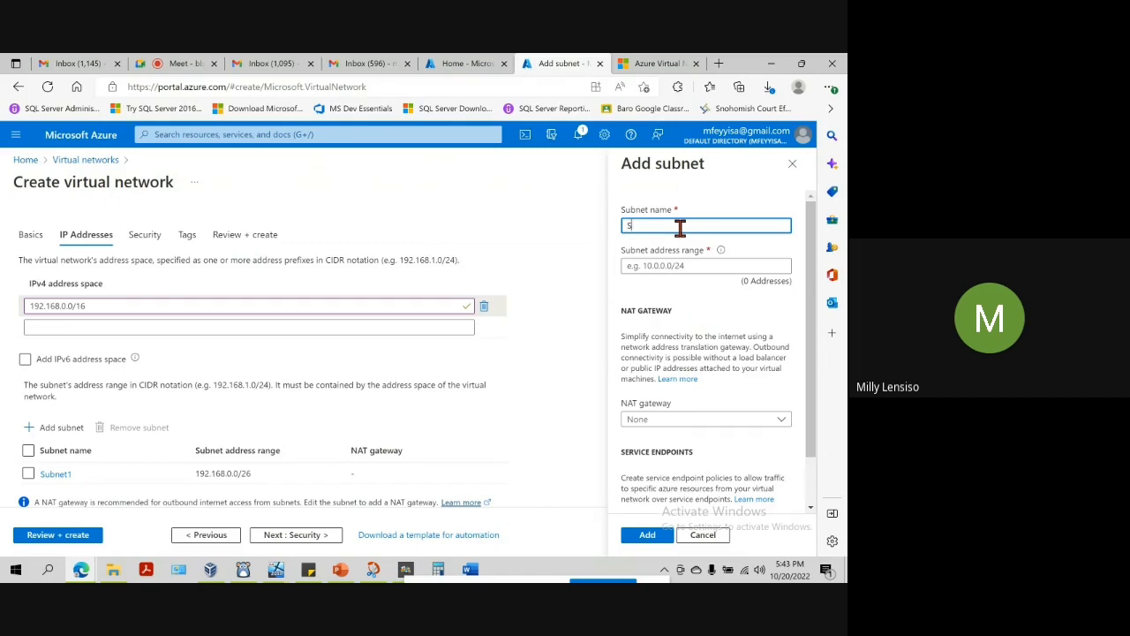
type("Subnet2")
left_click(686, 265)
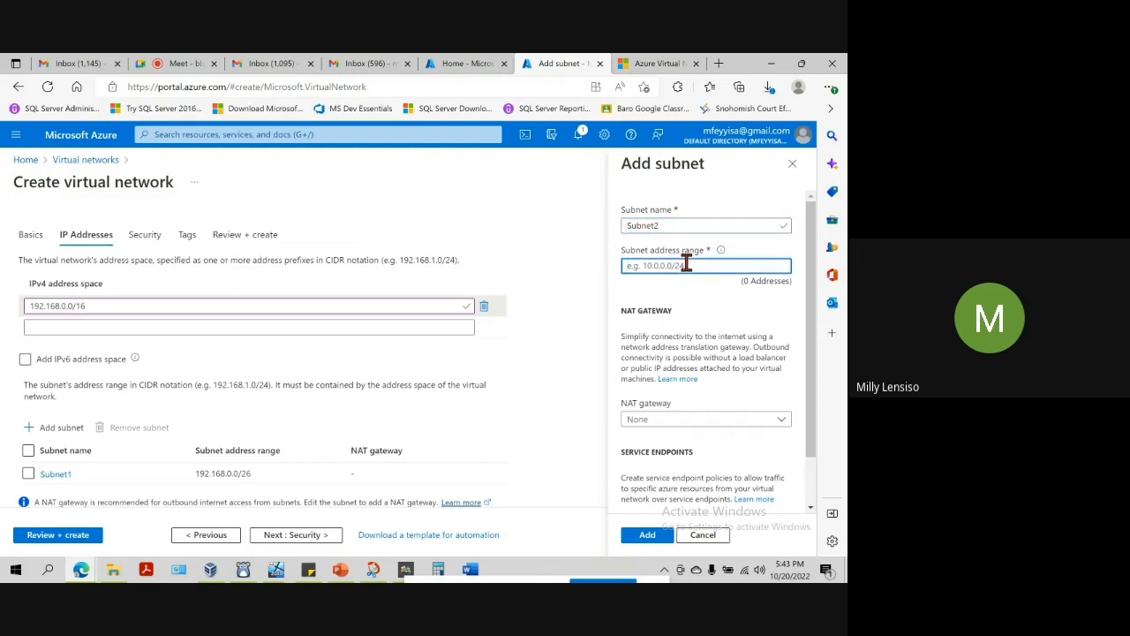
type("192.168.")
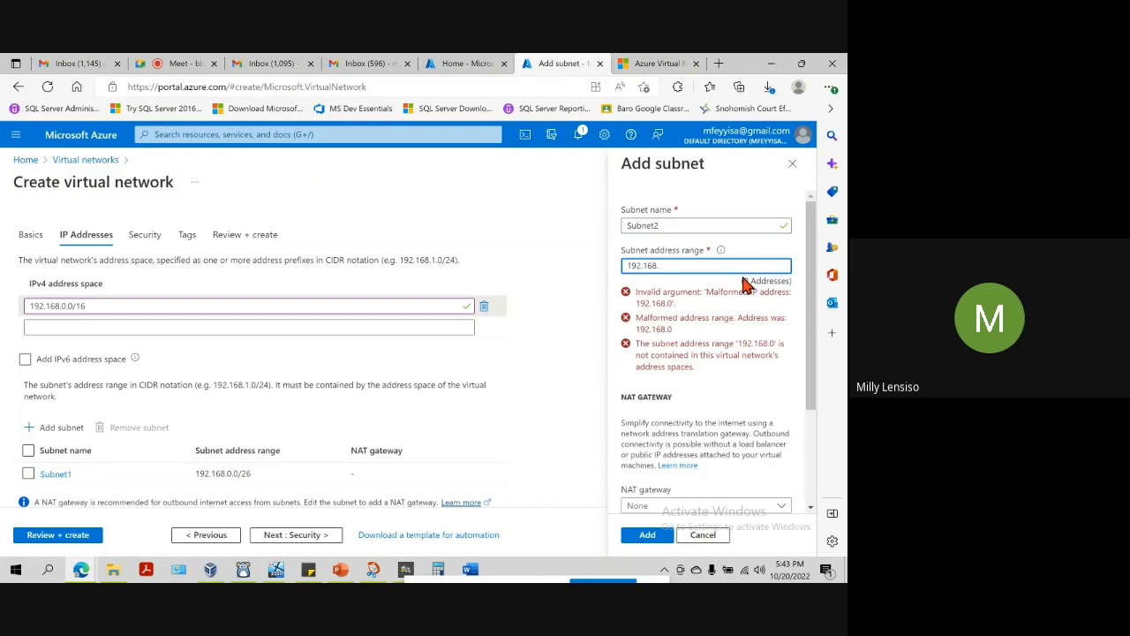
type("0")
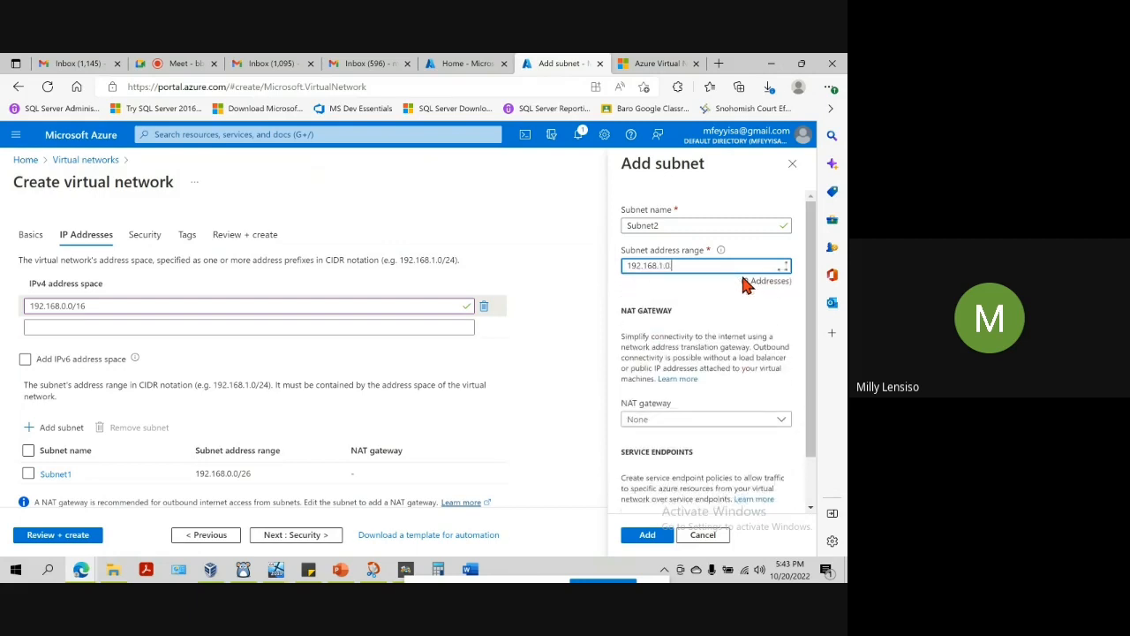
type("1.0/16")
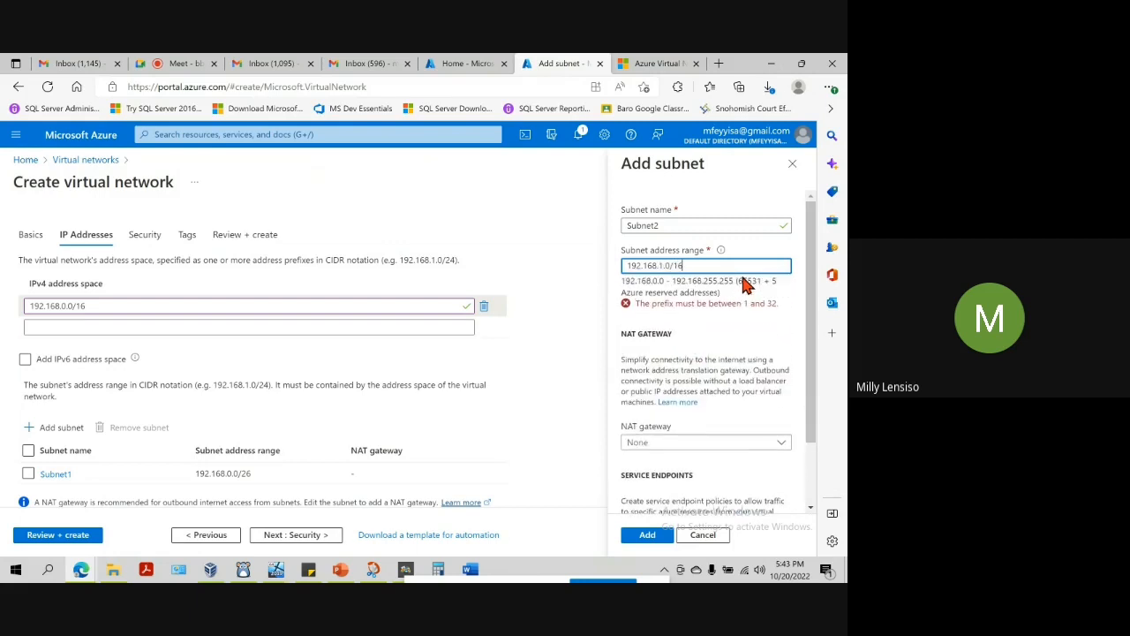
key("BackSpace")
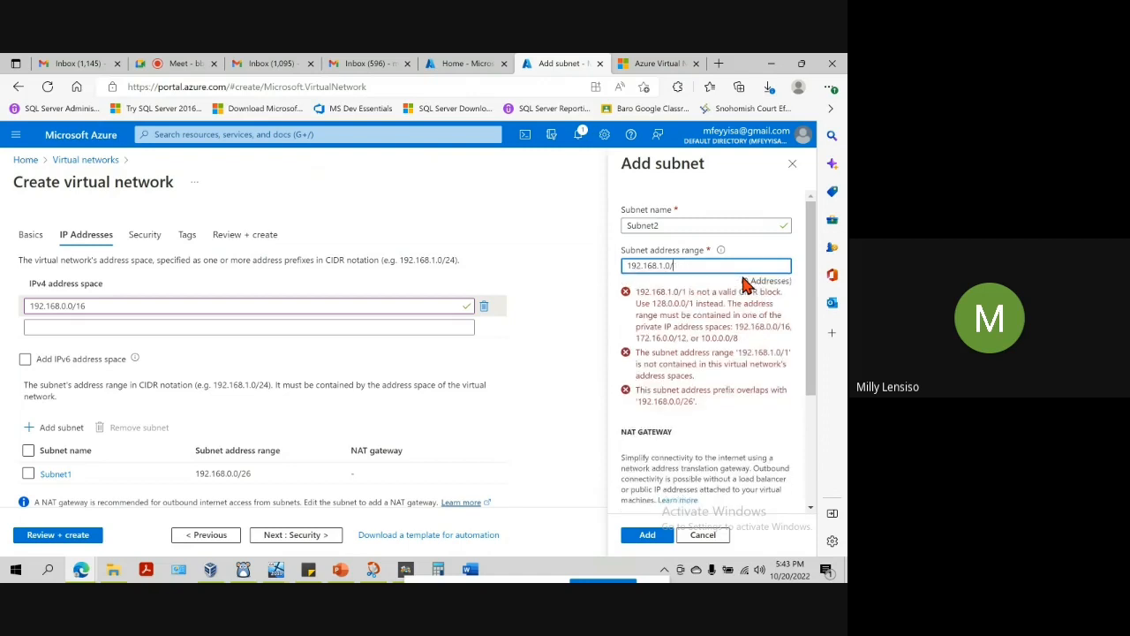
type("2")
key("BackSpace")
key("BackSpace")
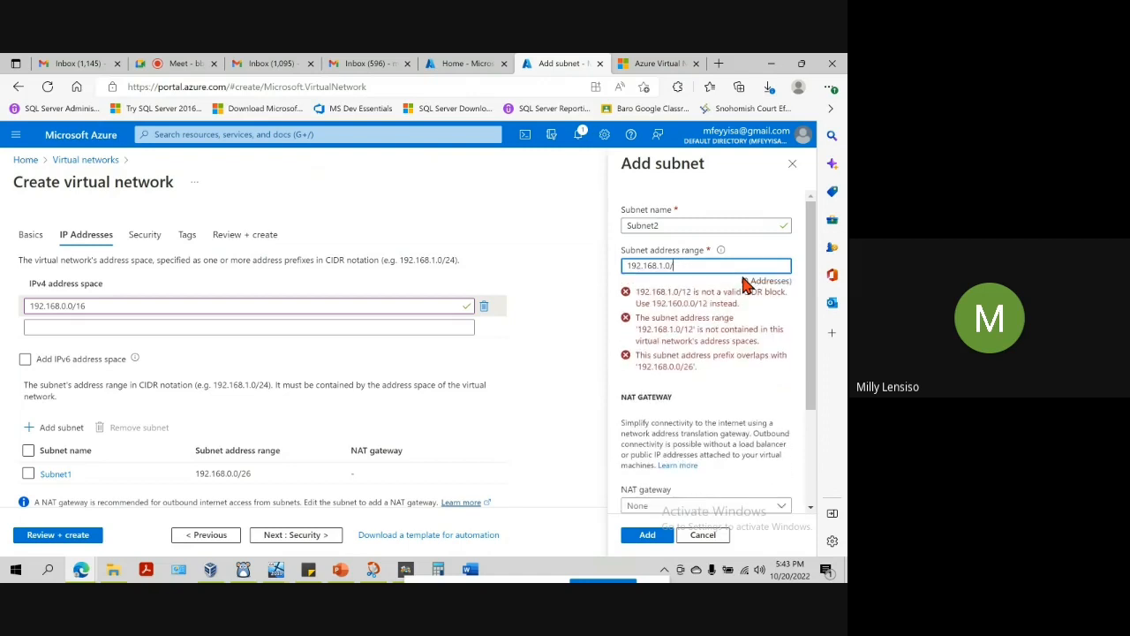
type("26")
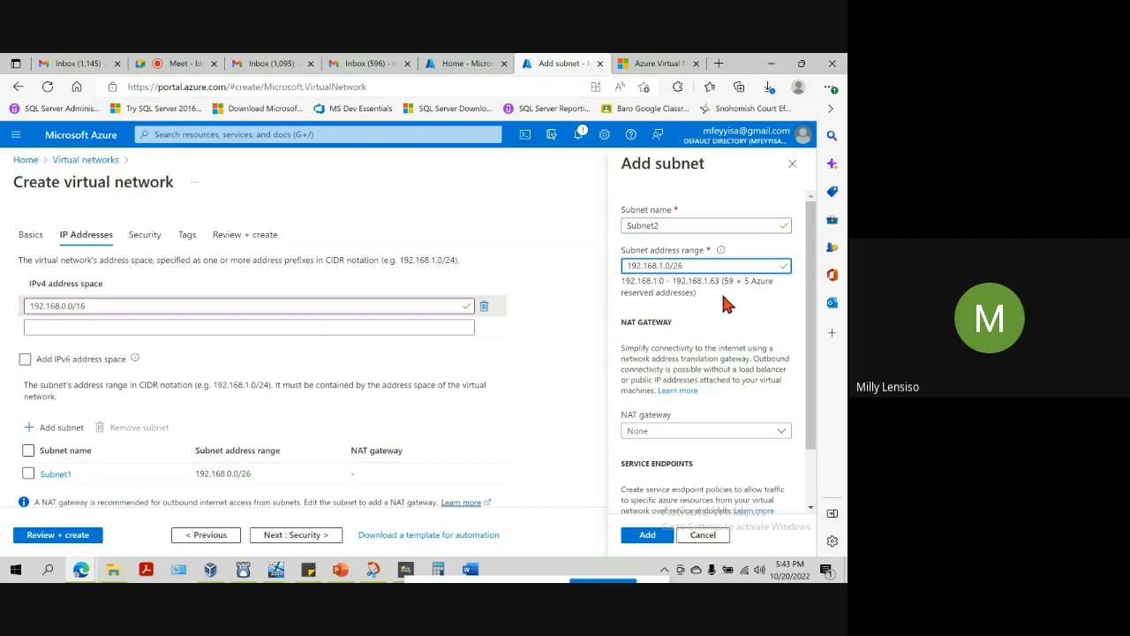
left_click(647, 536)
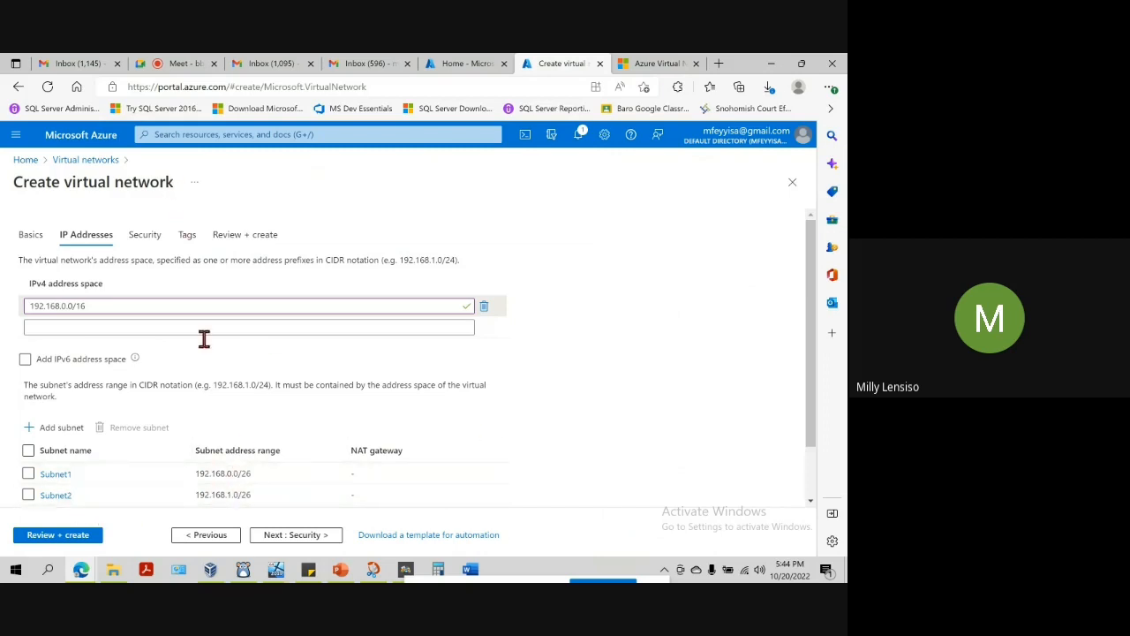
Step: Check the virtual network's security options and submit the configuration for validation and final review
left_click(146, 246)
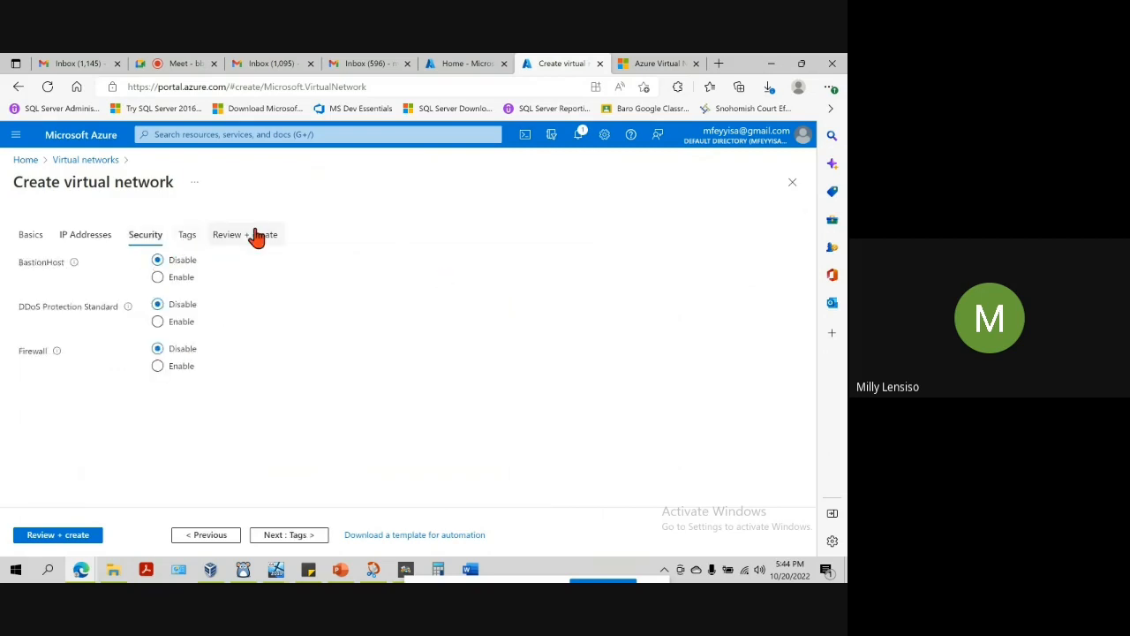
left_click(58, 537)
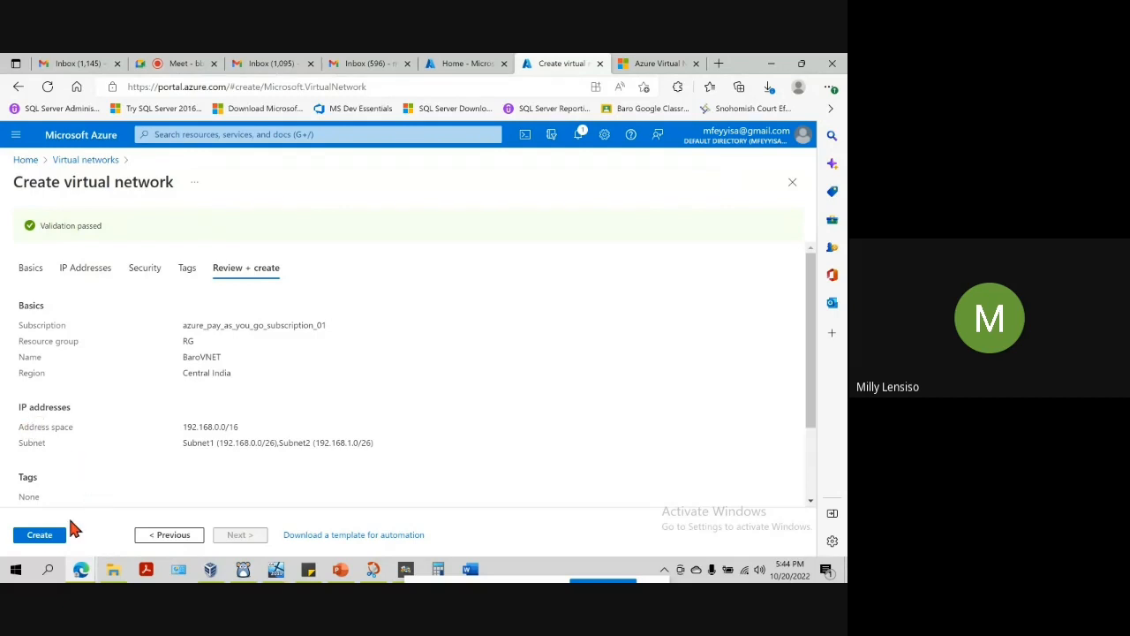
Step: Create the reviewed BaroVNET virtual network, and change the Step 2 note in the Word document AG on Azure Steps to "VNET with IP & 2 subnets"
left_click(51, 536)
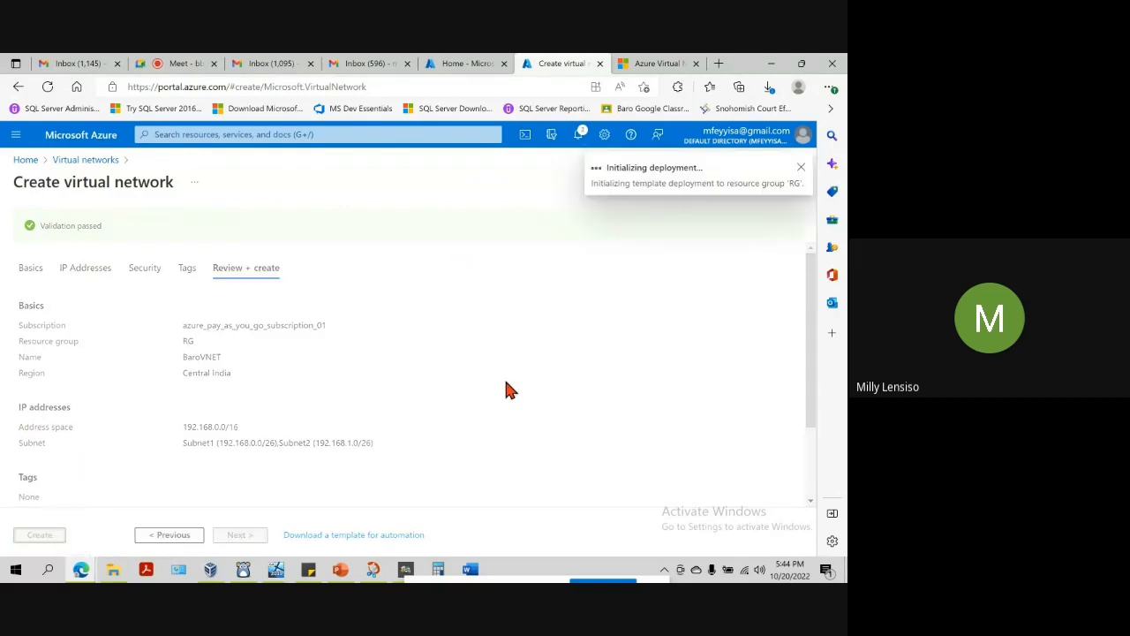
left_click(470, 570)
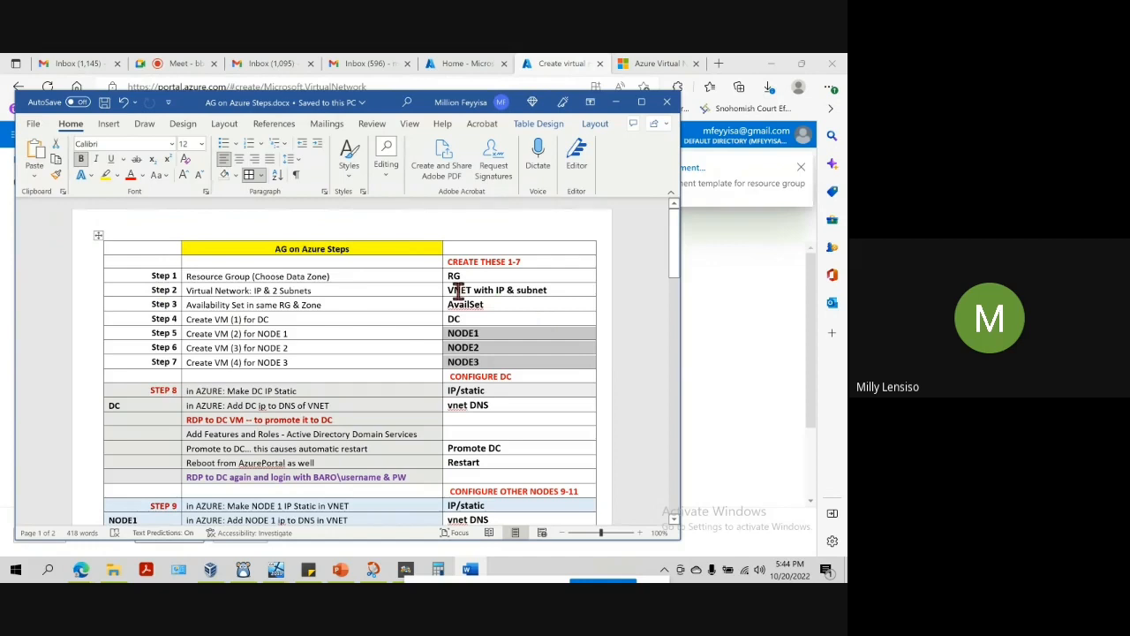
left_click(517, 291)
type("2")
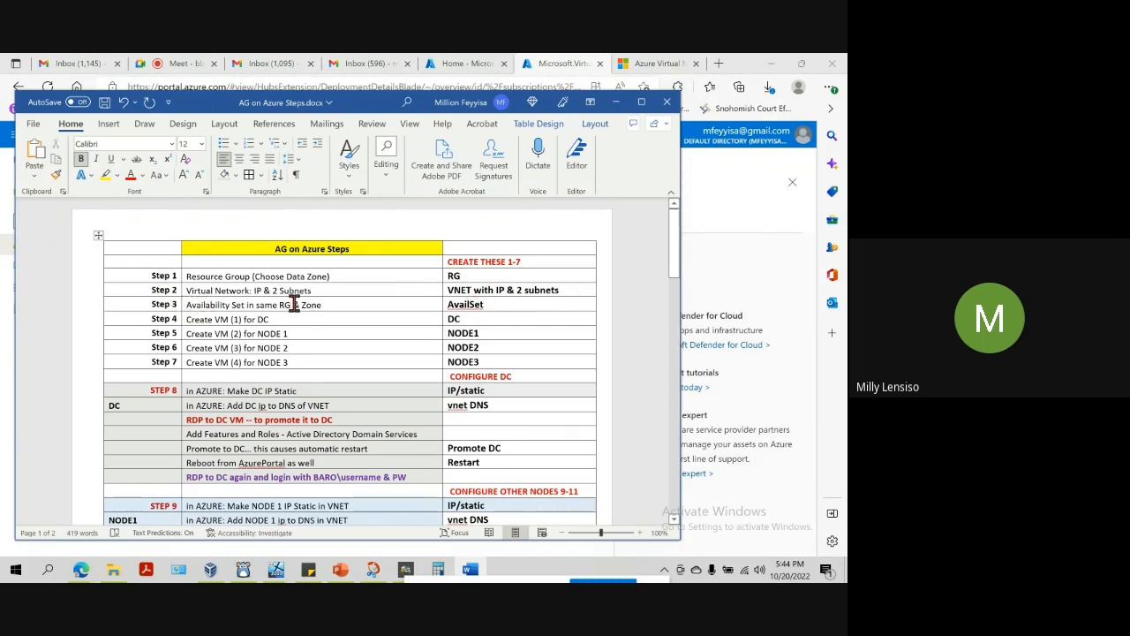
left_click(199, 306)
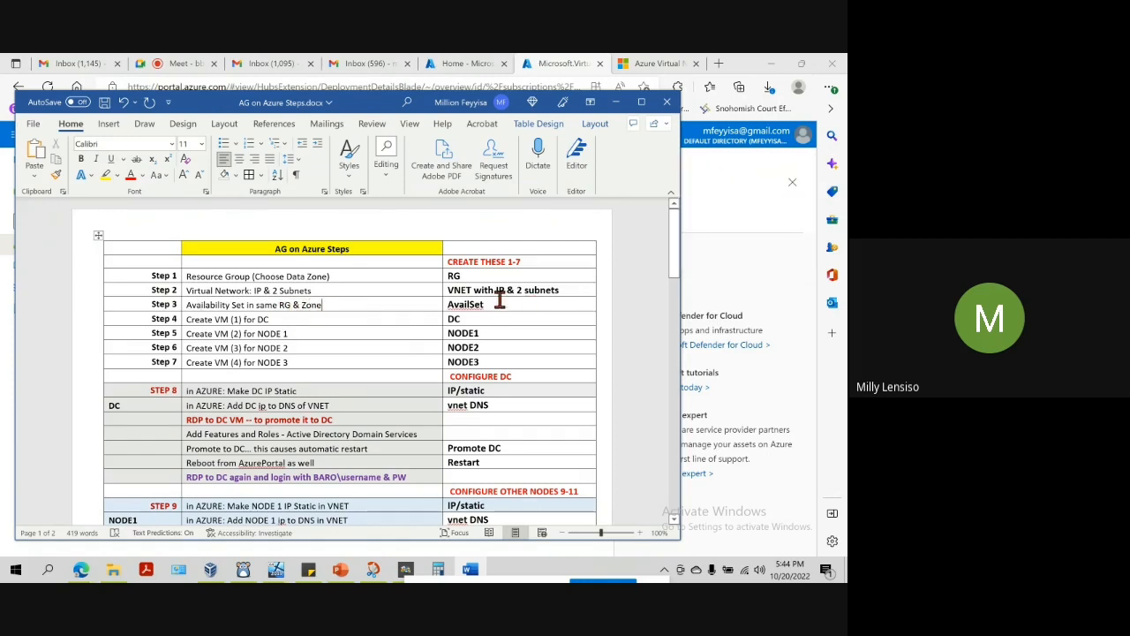
left_click(617, 102)
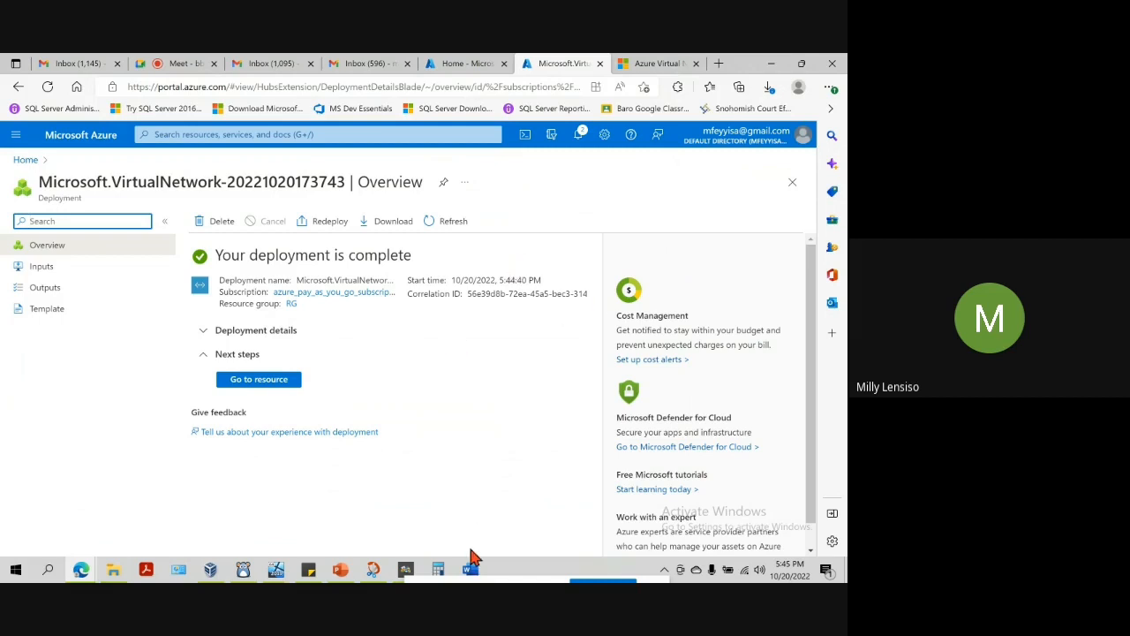
Step: Move the screen-sharing bar off the Word taskbar entry, and append "..." to the Step 2 Virtual Network description in the Word document
left_click(529, 580)
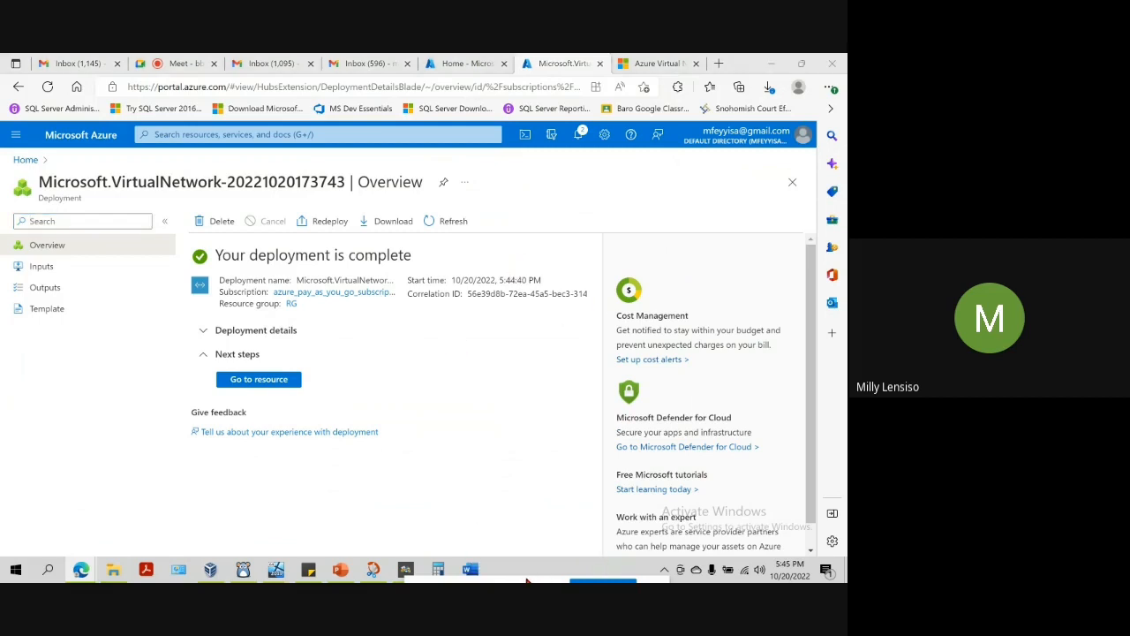
left_click_drag(478, 580, 76, 535)
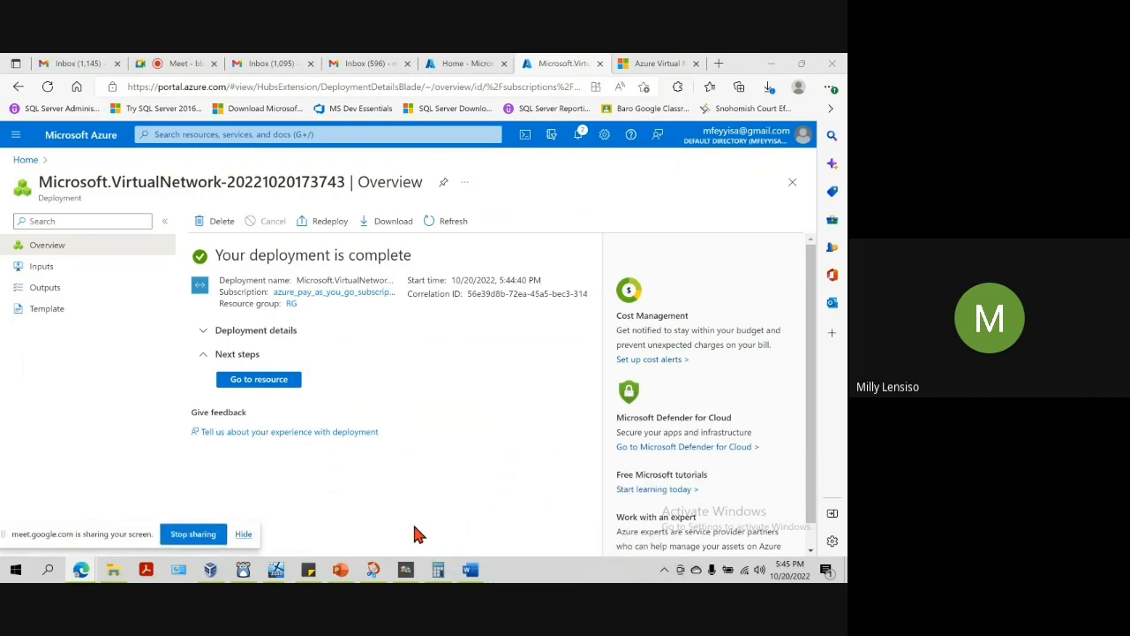
left_click(470, 570)
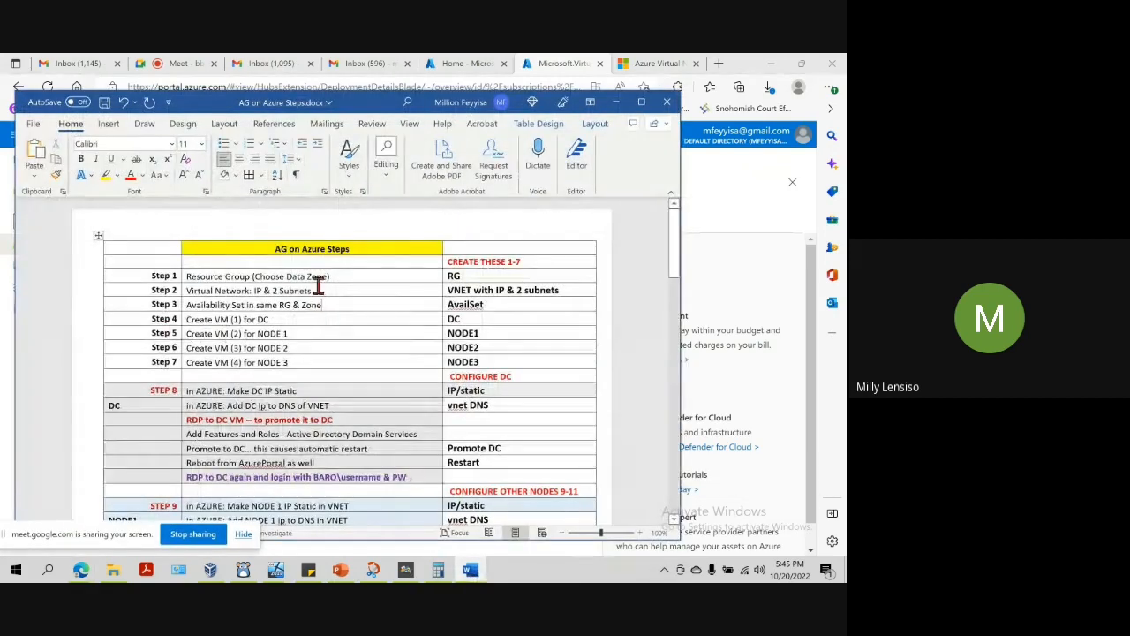
left_click(460, 276)
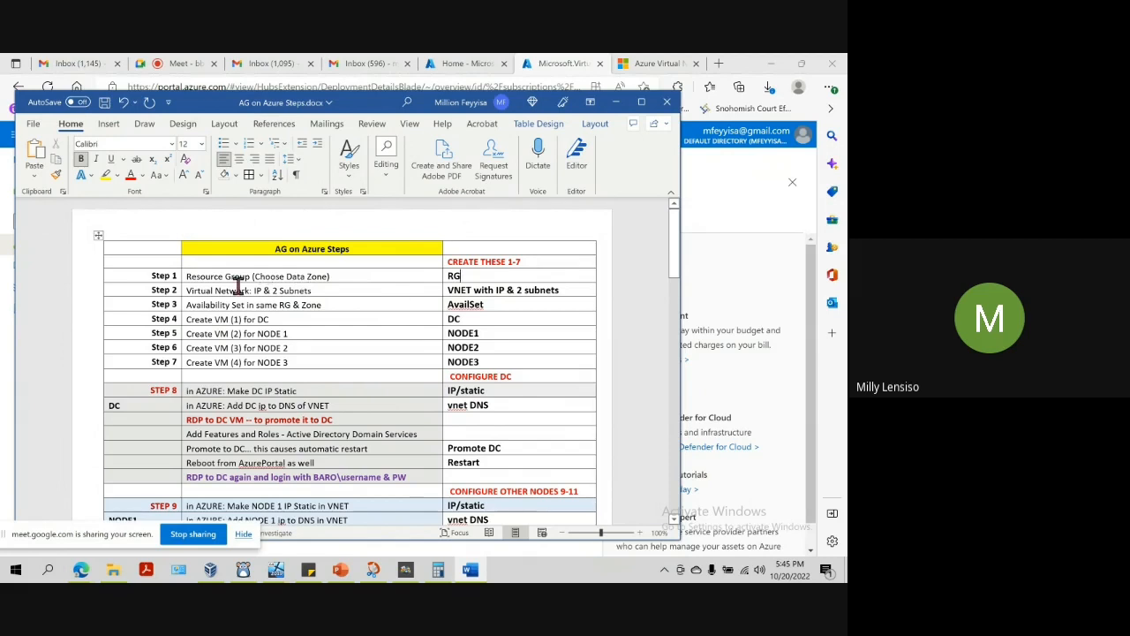
left_click(460, 292)
left_click_drag(450, 291, 564, 289)
left_click(432, 305)
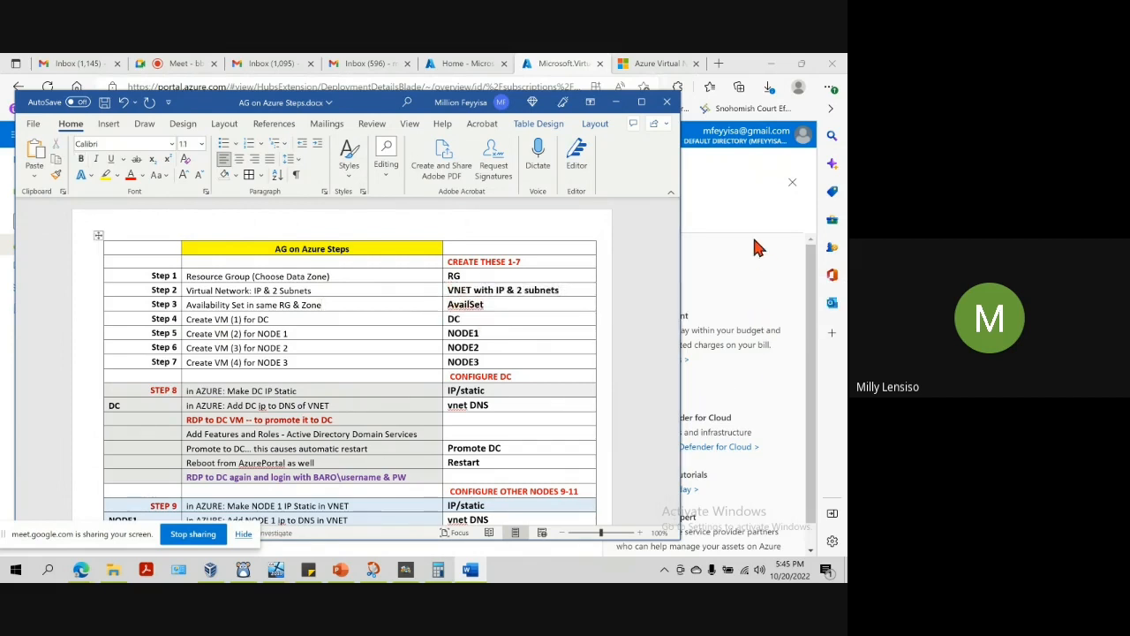
type("...")
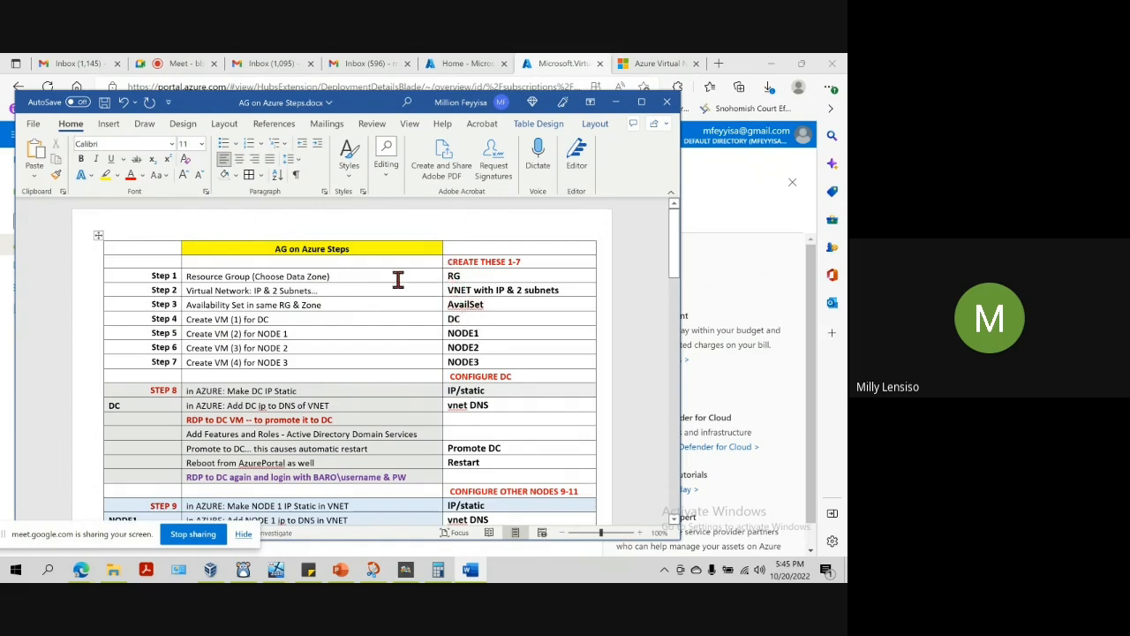
Step: Return to the Azure portal, check the deployment notifications, and go to the portal's home page
left_click(743, 188)
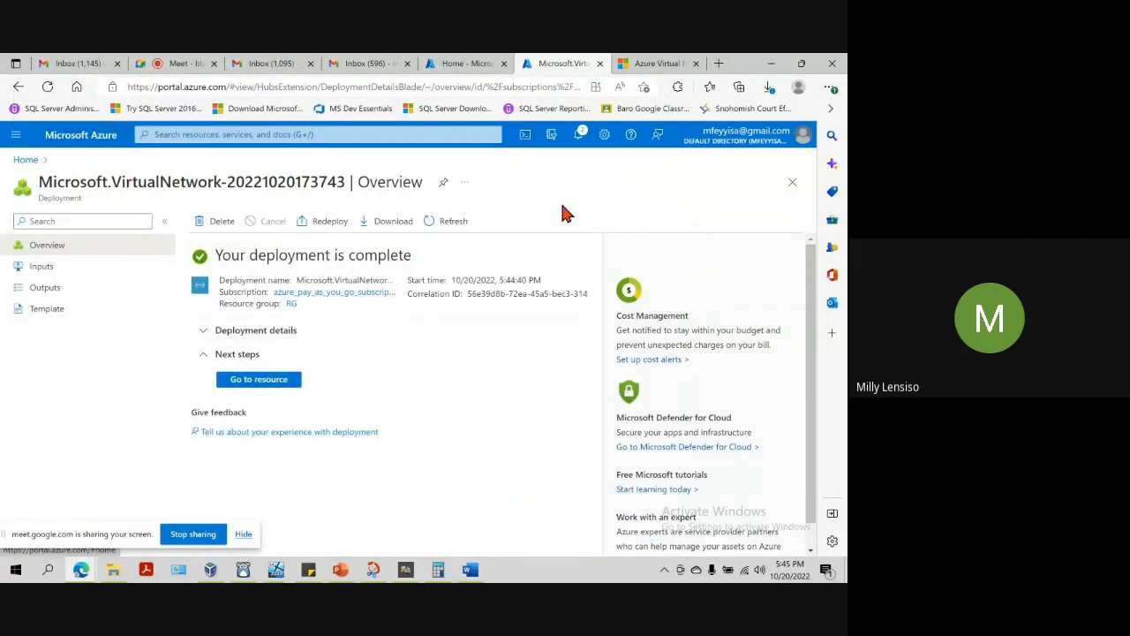
left_click(580, 137)
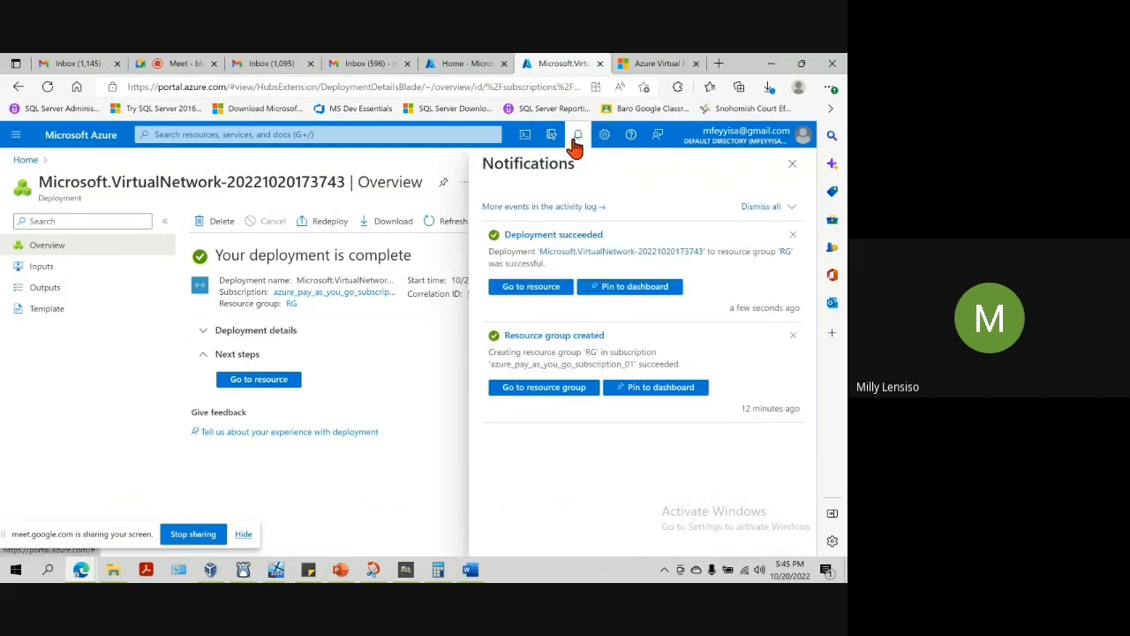
left_click(578, 137)
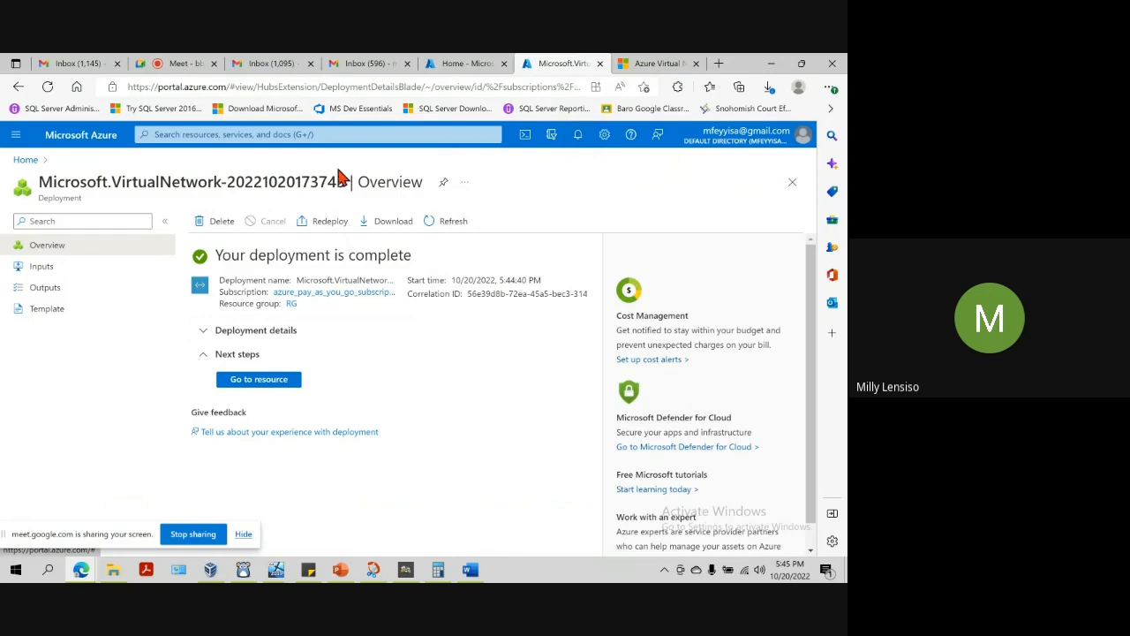
left_click(80, 140)
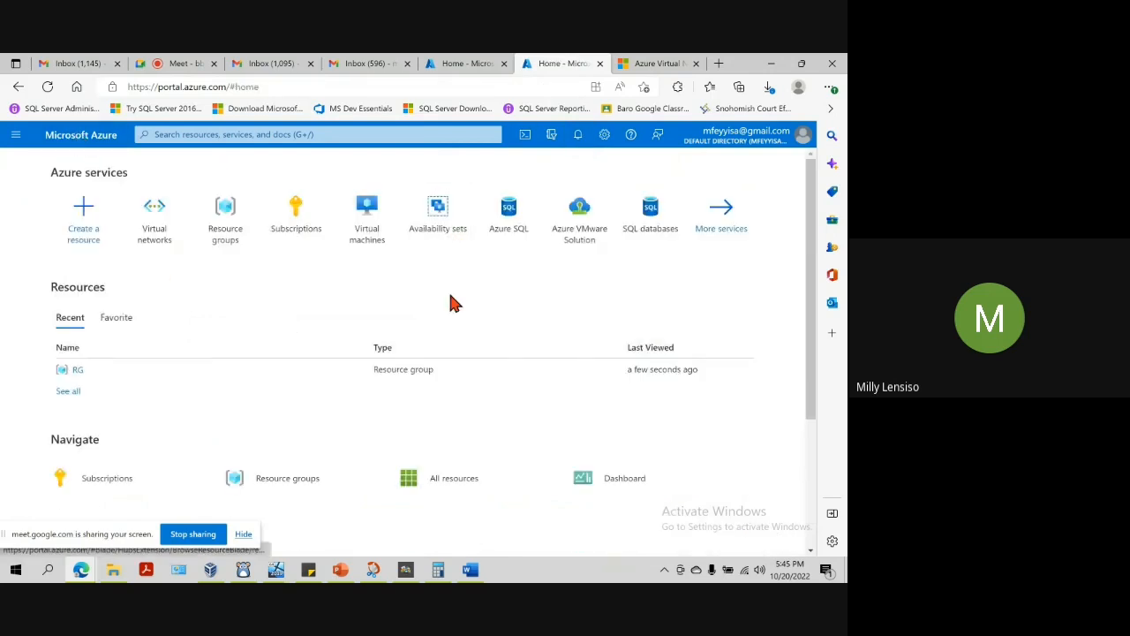
left_click(579, 136)
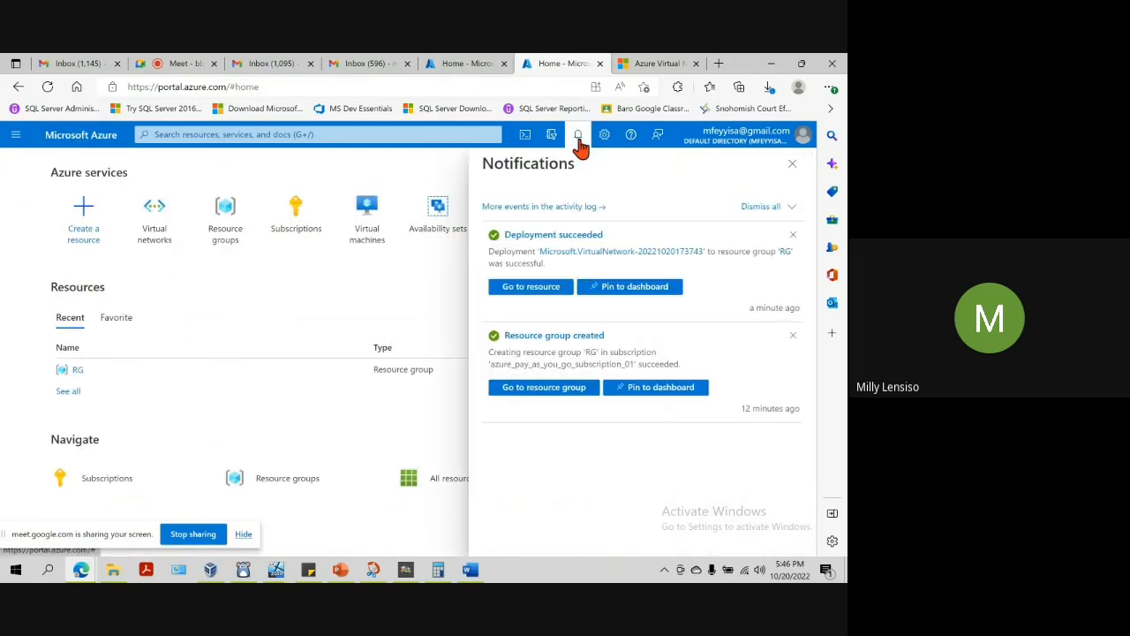
left_click(581, 141)
left_click(581, 141)
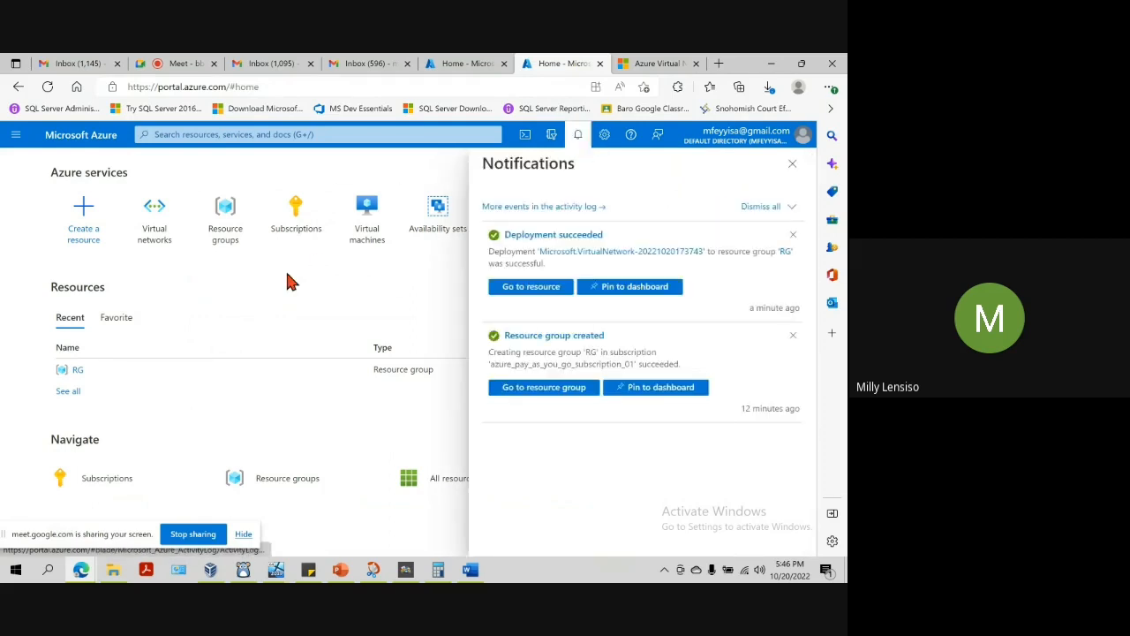
Step: Check the Step 3 availability set row in the Word document, and return to the Azure home page with the notifications closed
left_click(470, 570)
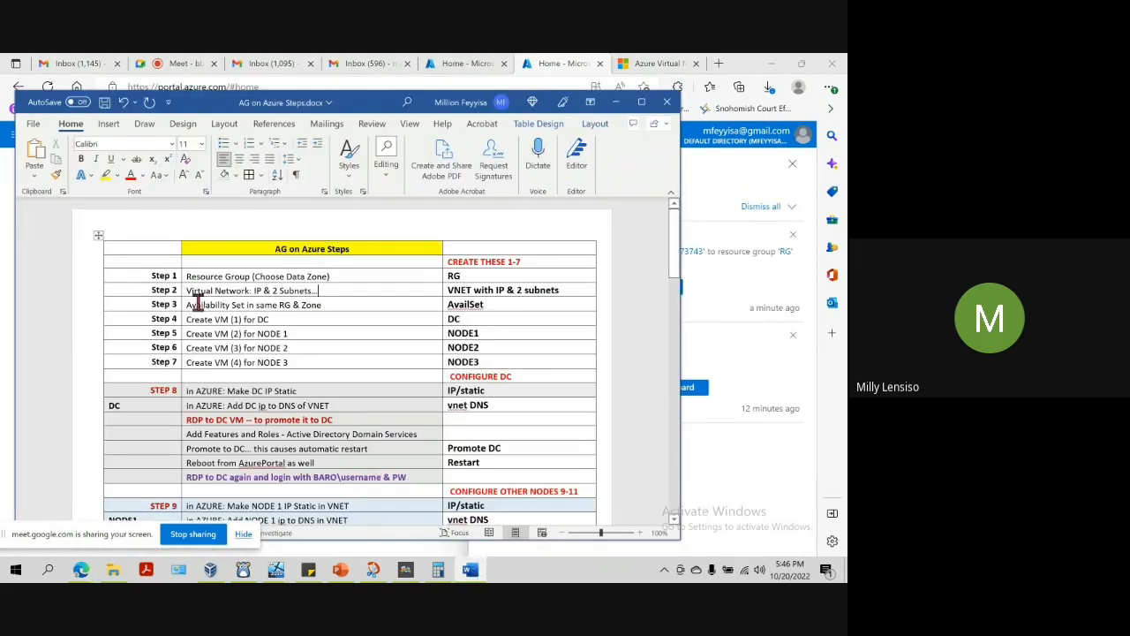
left_click(717, 176)
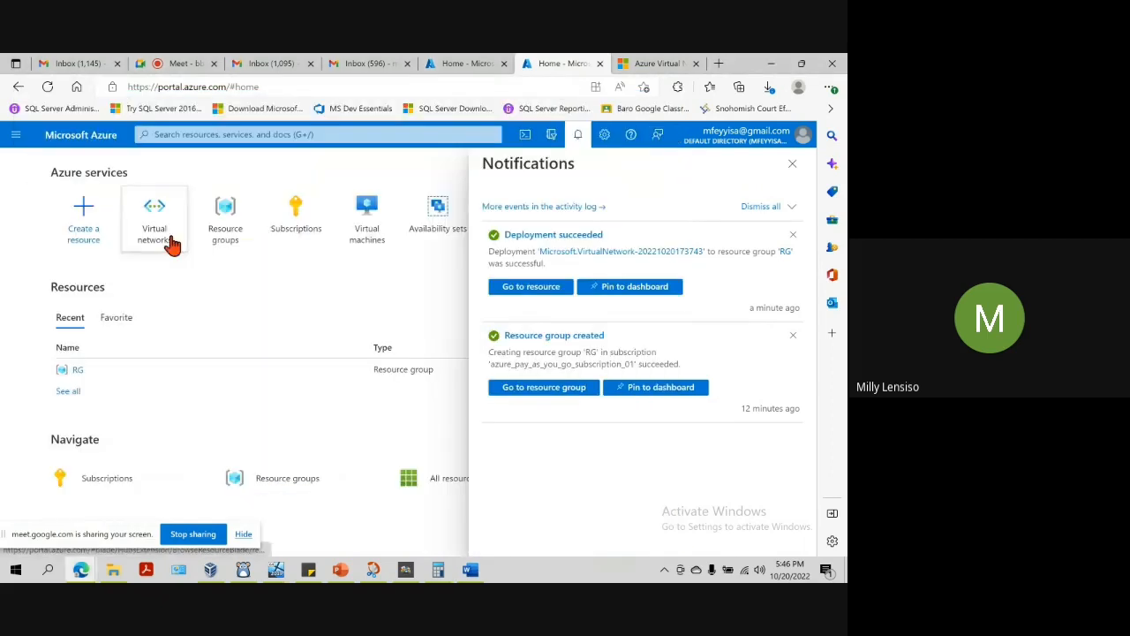
left_click(16, 135)
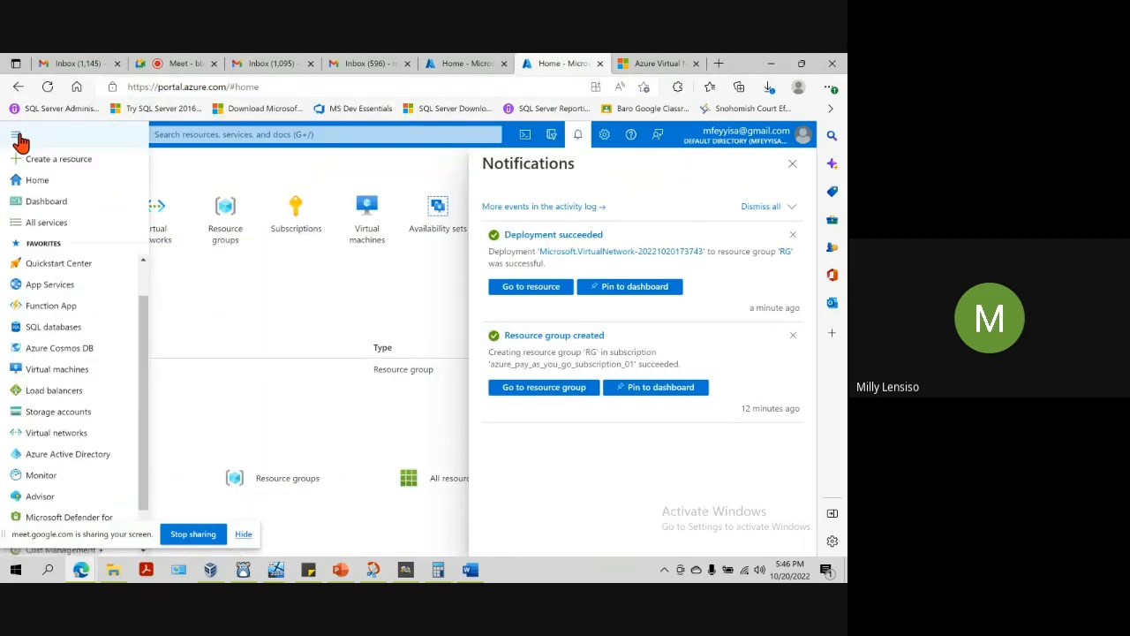
left_click(34, 181)
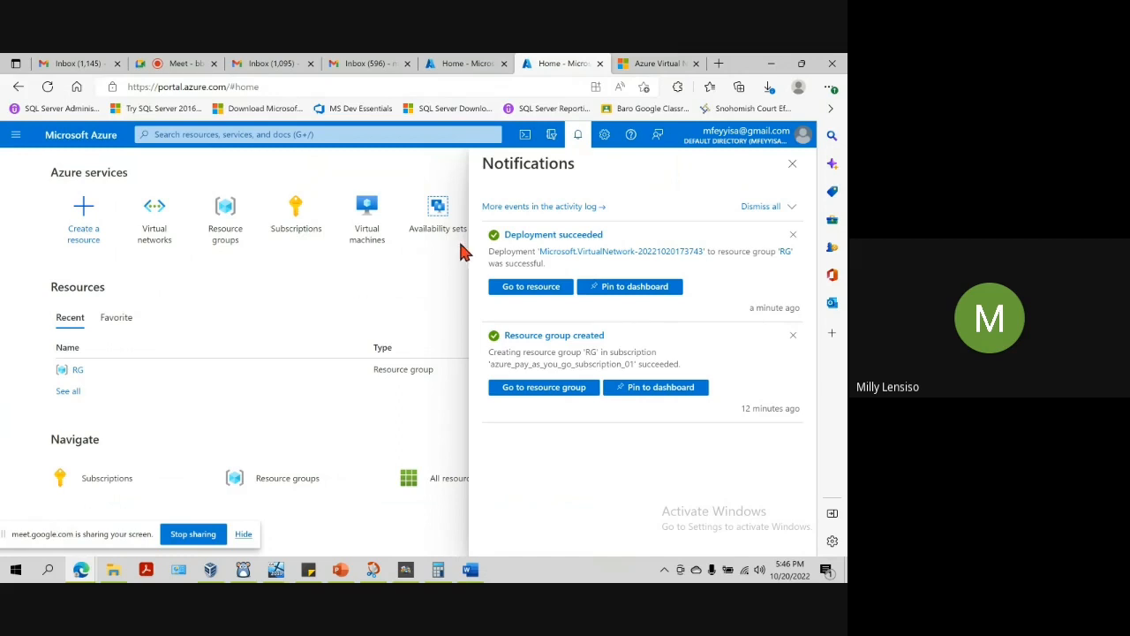
left_click(576, 137)
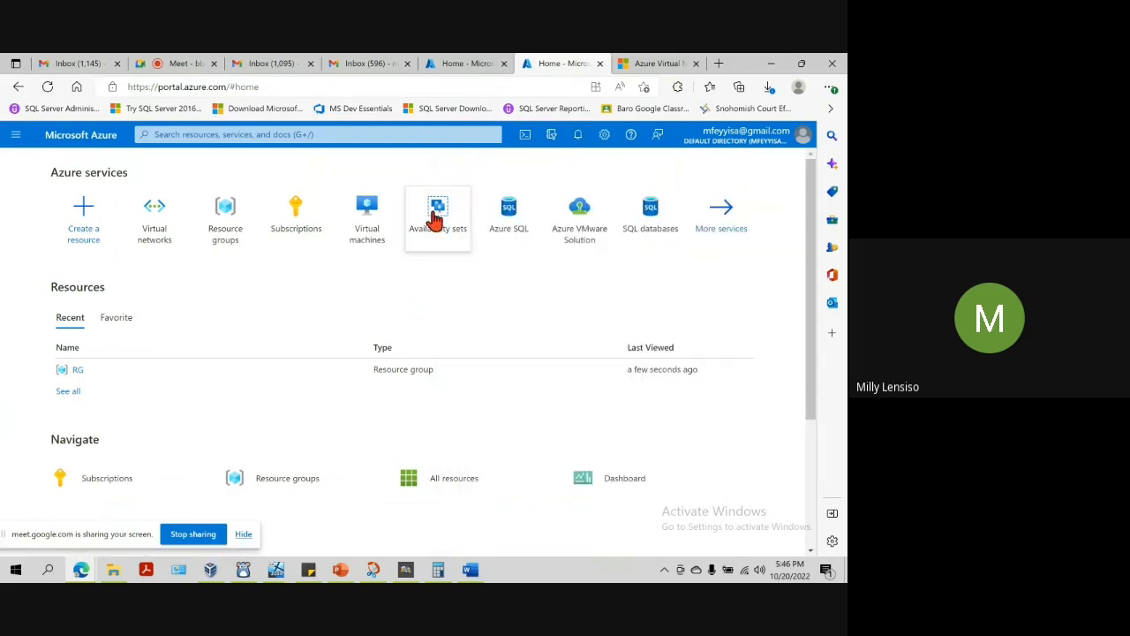
Step: Search the portal's services for avail, resource, network and avail again, and clear the search
mouse_move(433, 221)
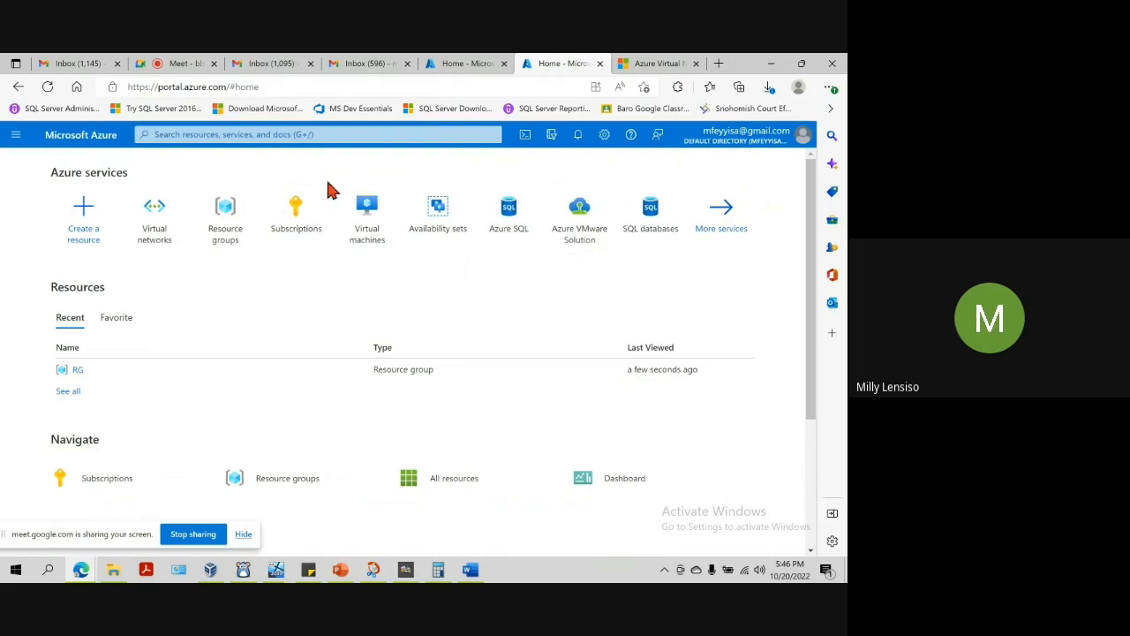
left_click(240, 134)
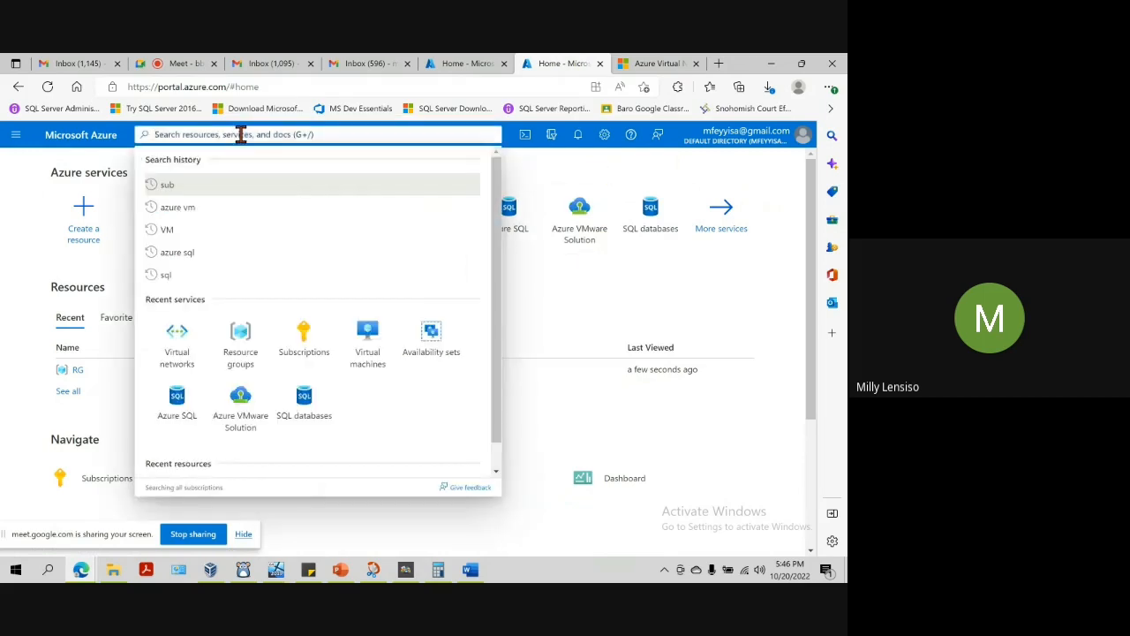
type("avail")
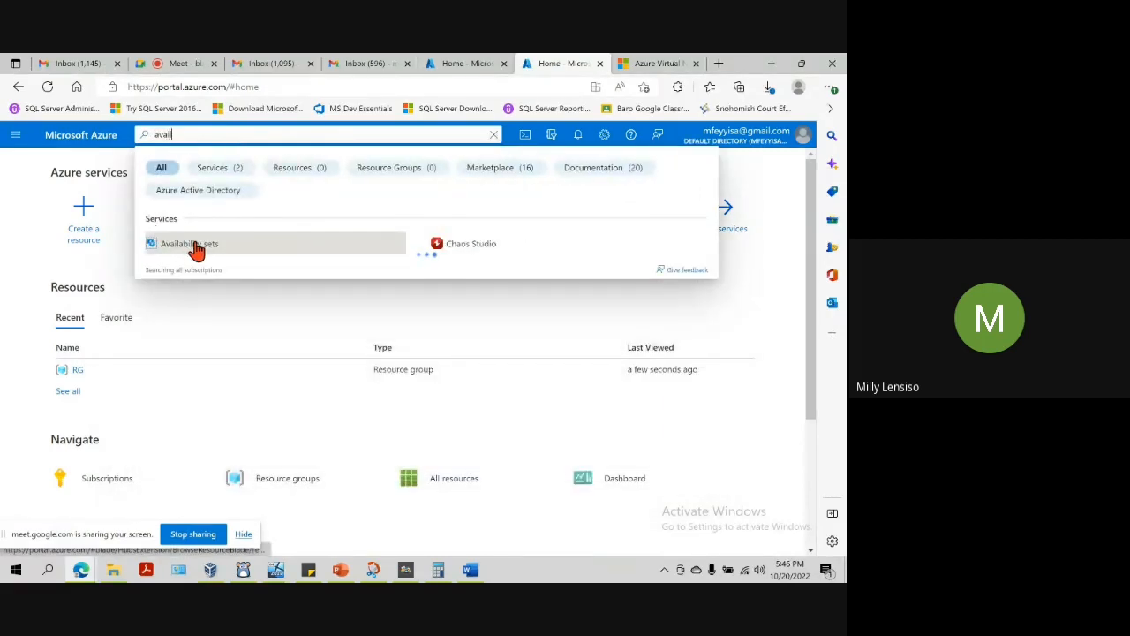
key("BackSpace")
key("BackSpace")
key("BackSpace")
key("BackSpace")
key("BackSpace")
type("re")
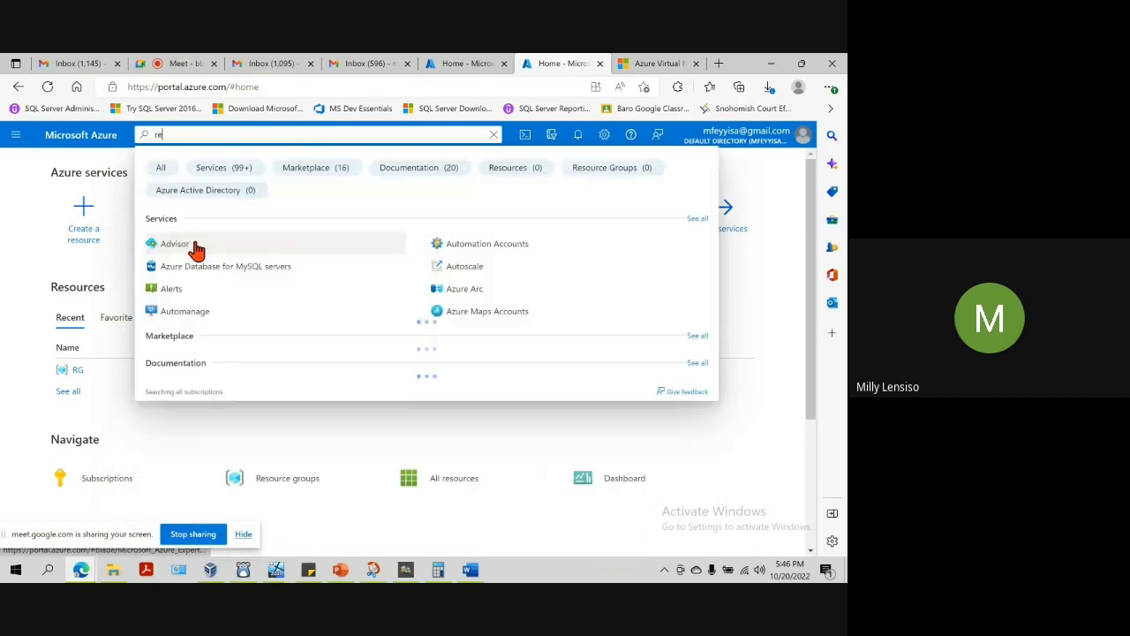
type("source")
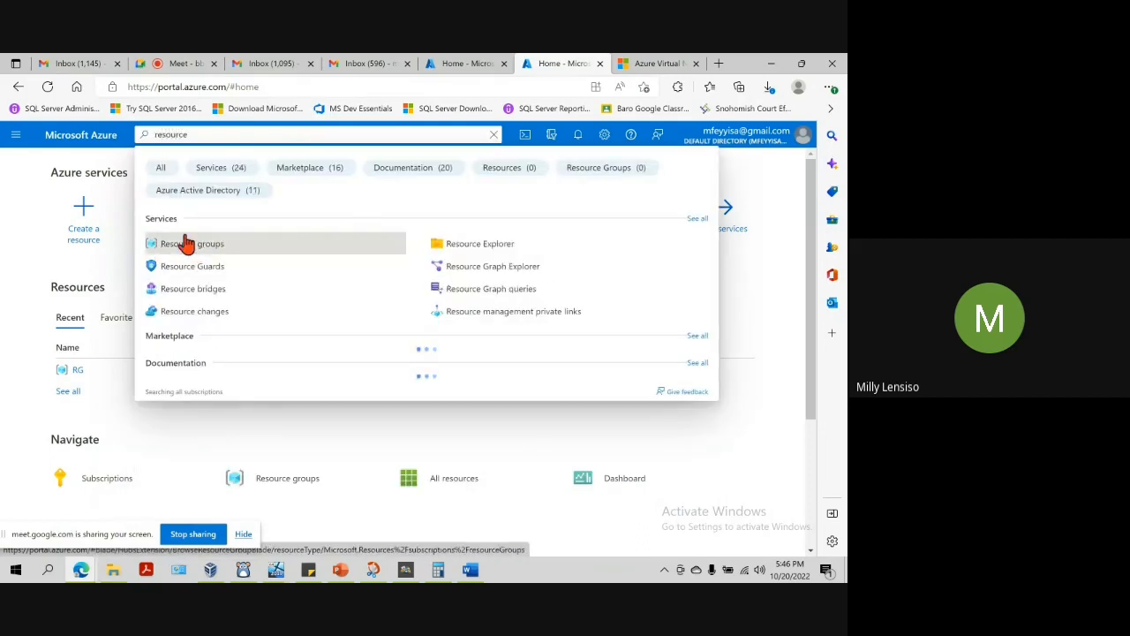
double_click(178, 133)
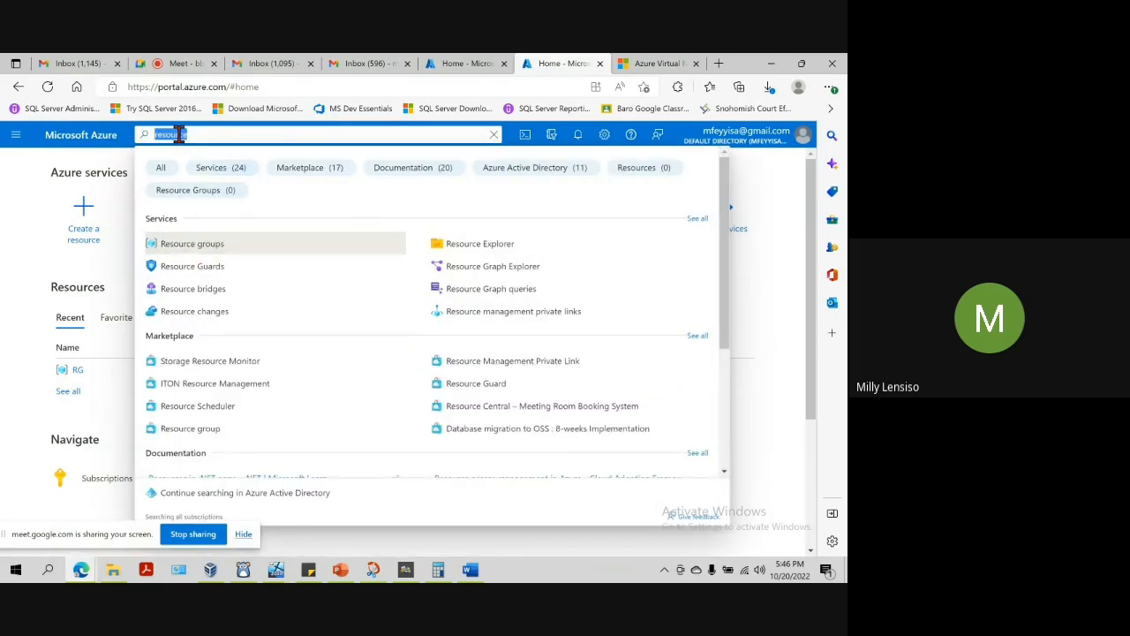
type("netw")
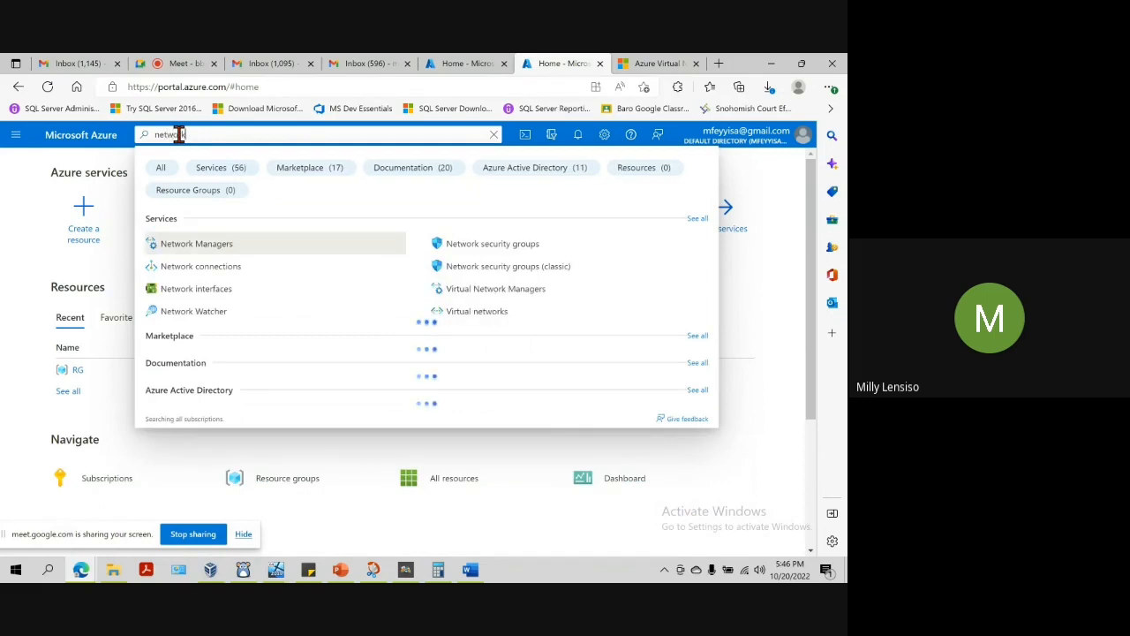
type("ork")
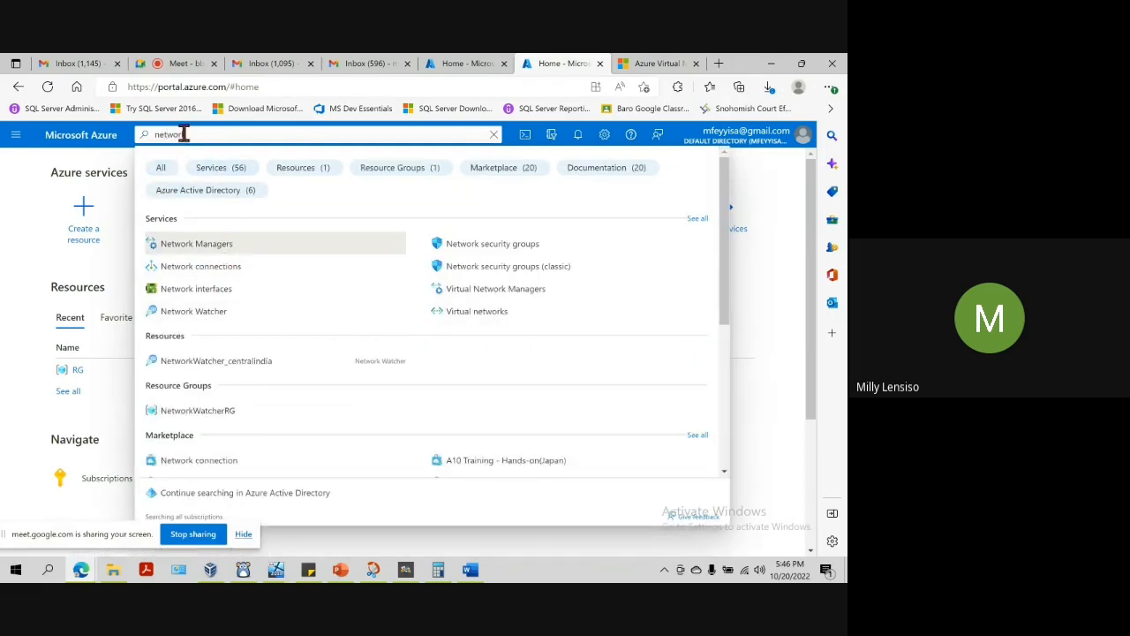
double_click(177, 135)
type("avail")
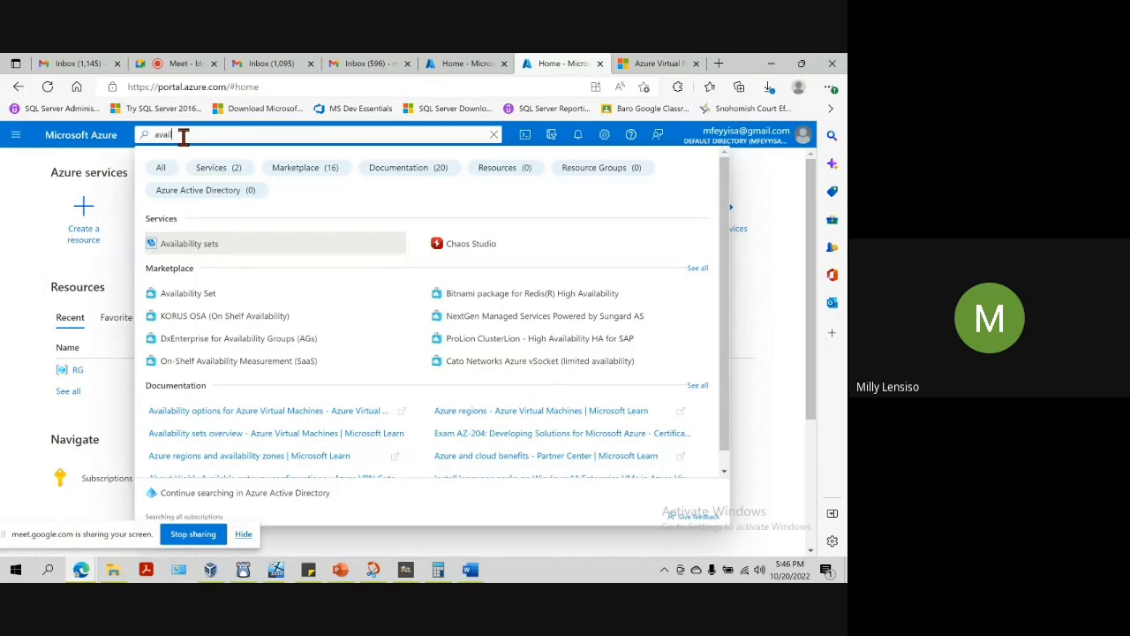
key("BackSpace")
key("BackSpace")
key("BackSpace")
key("BackSpace")
key("BackSpace")
left_click(5, 285)
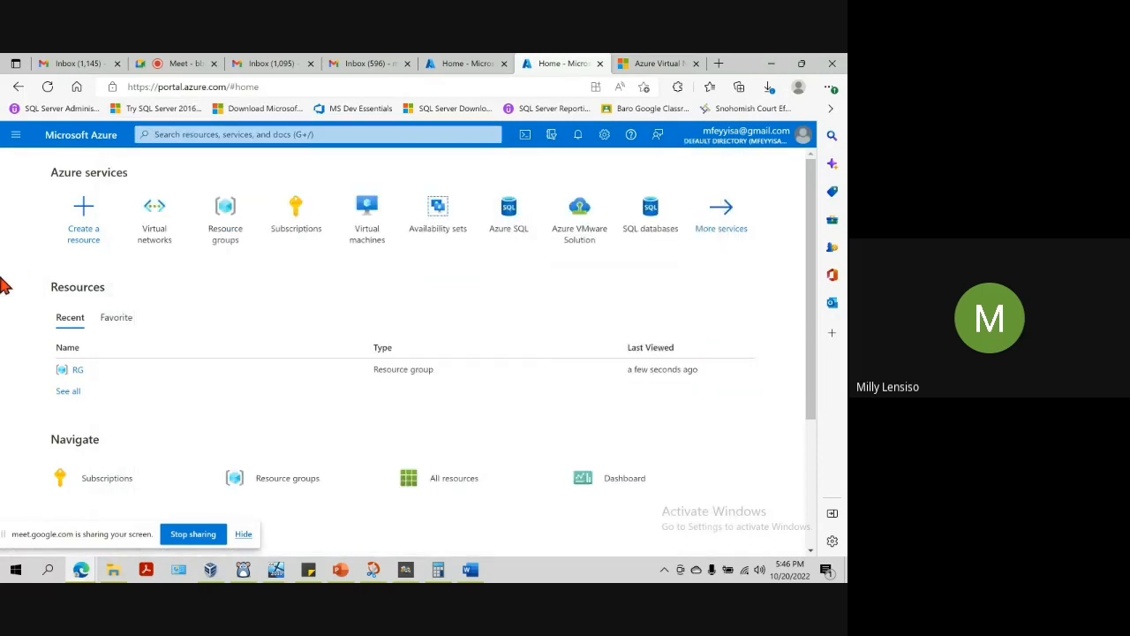
Step: Open the Availability sets service and start creating a new availability set, showing its project and instance details
left_click(443, 216)
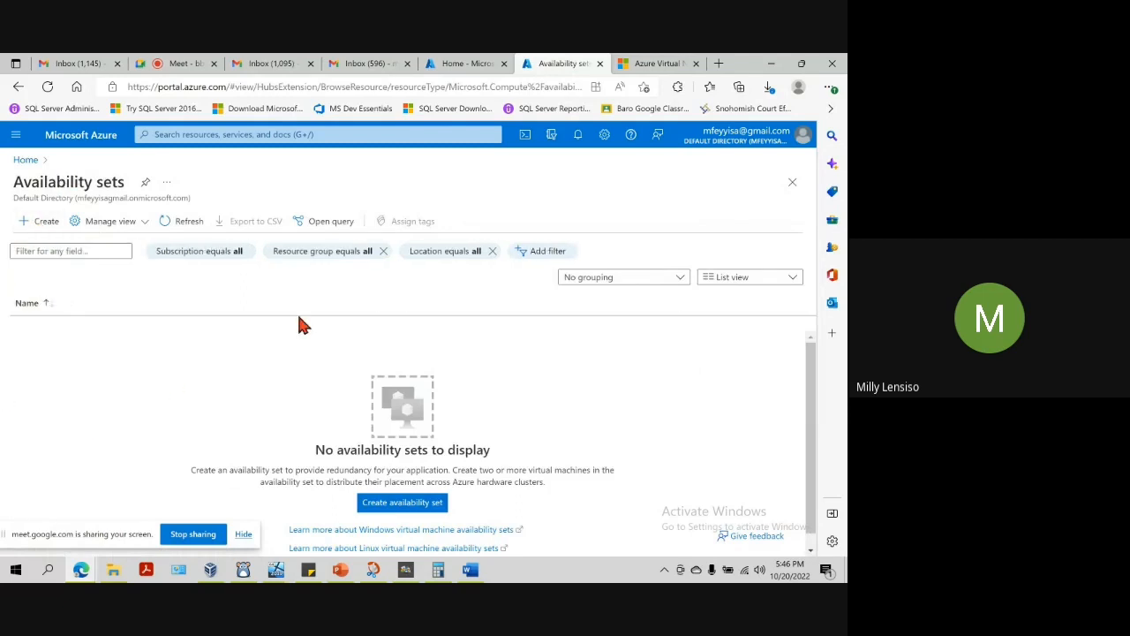
left_click(39, 221)
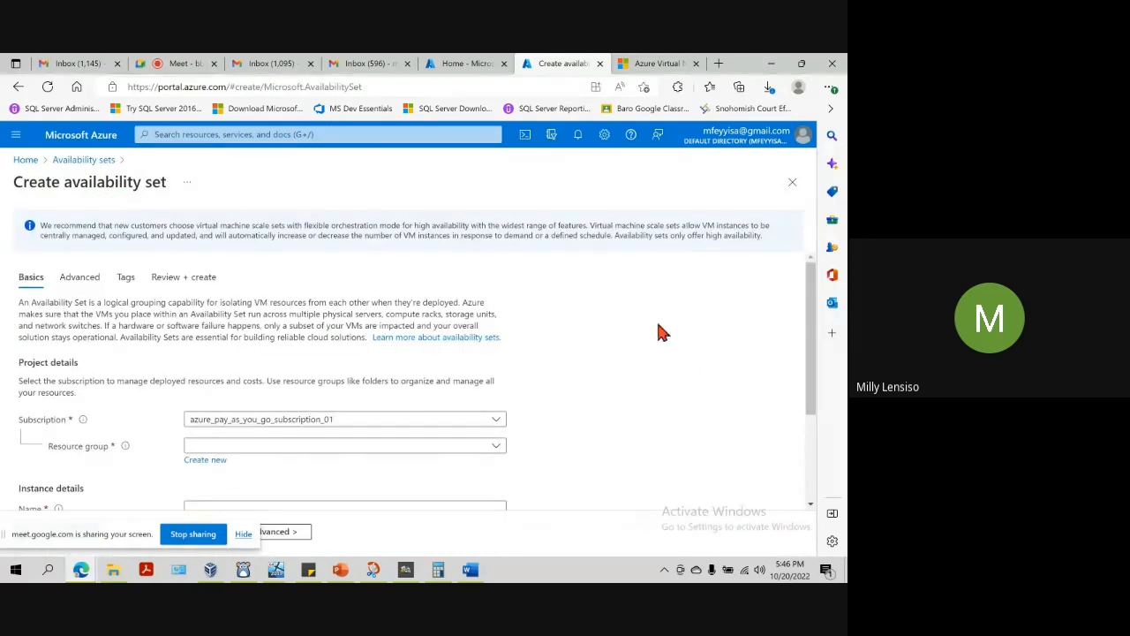
scroll(609, 364, "down", 1)
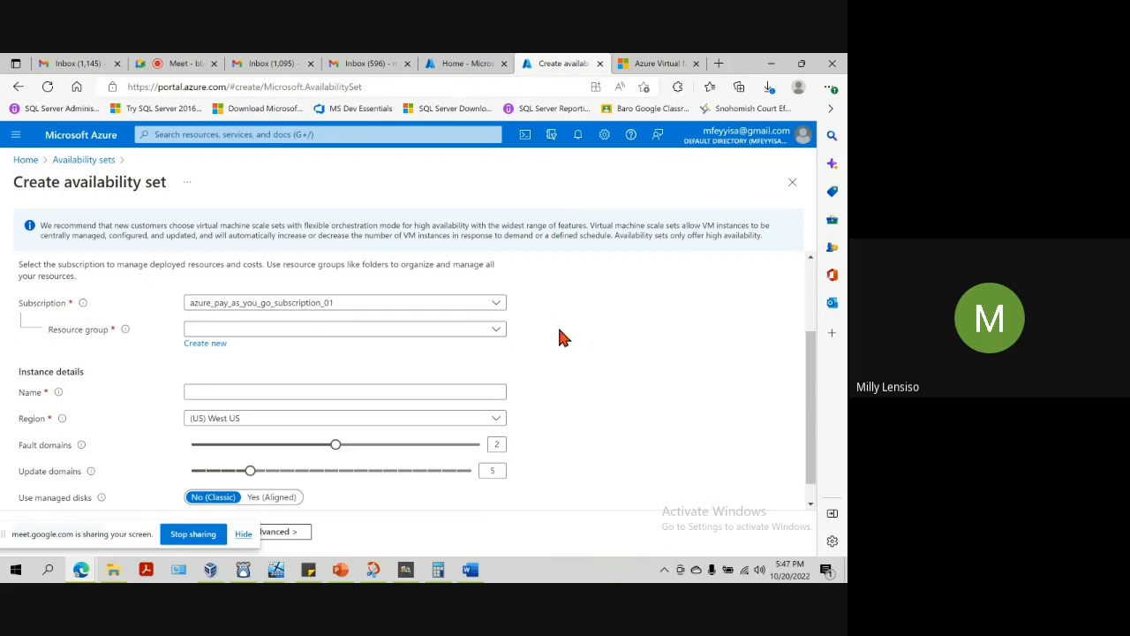
Step: Set the availability set's resource group to RG and dismiss the autofill suggestions on the Name field
left_click(497, 332)
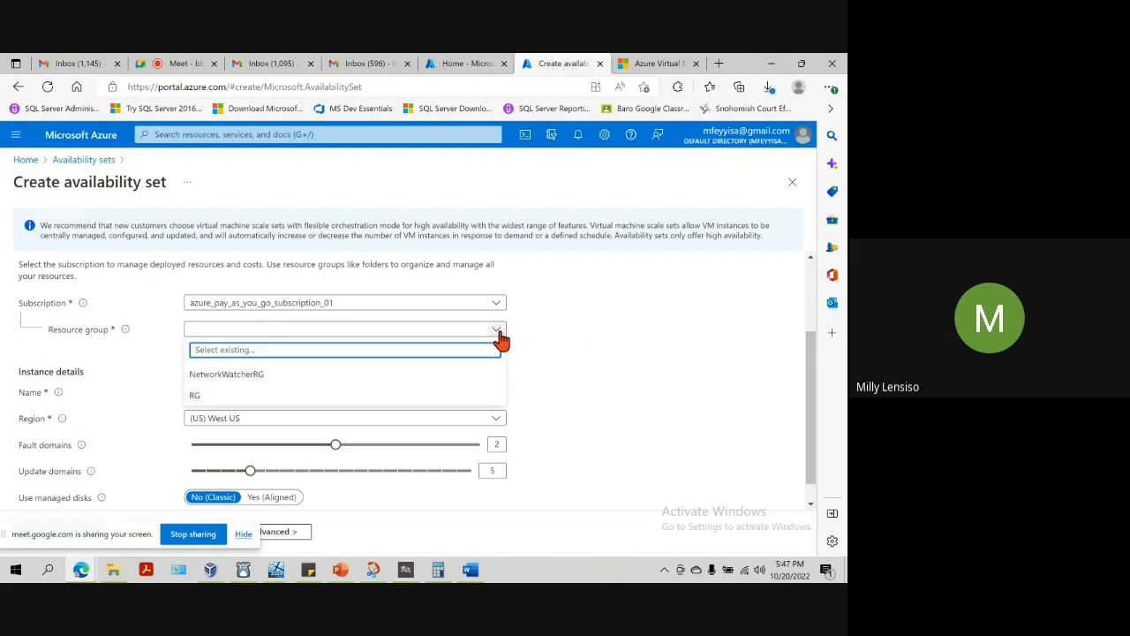
left_click(221, 395)
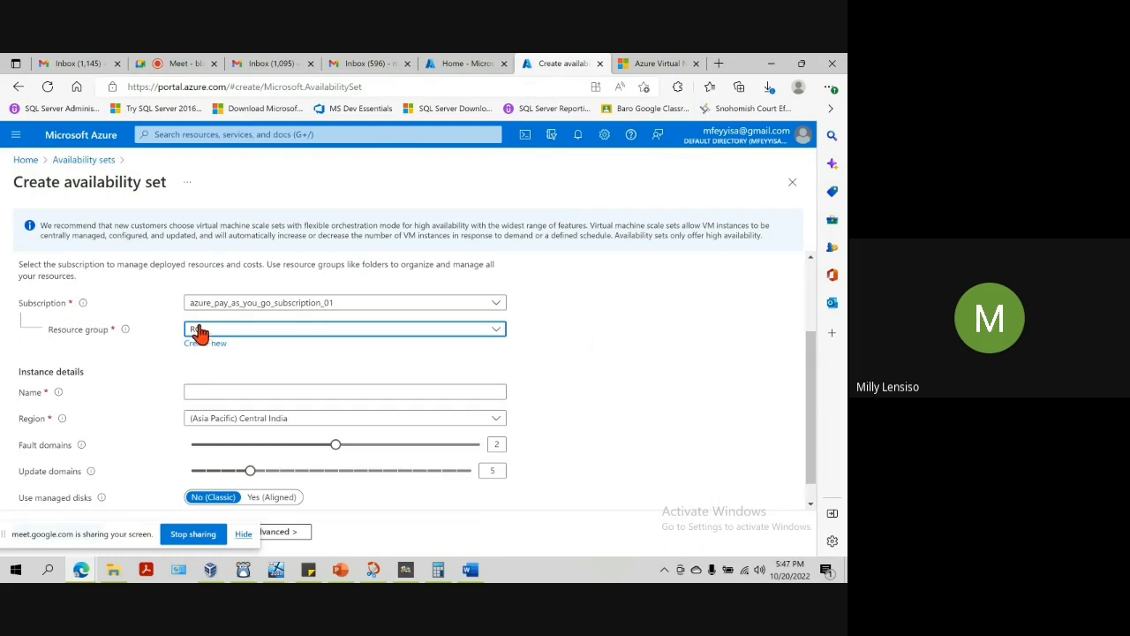
left_click(234, 391)
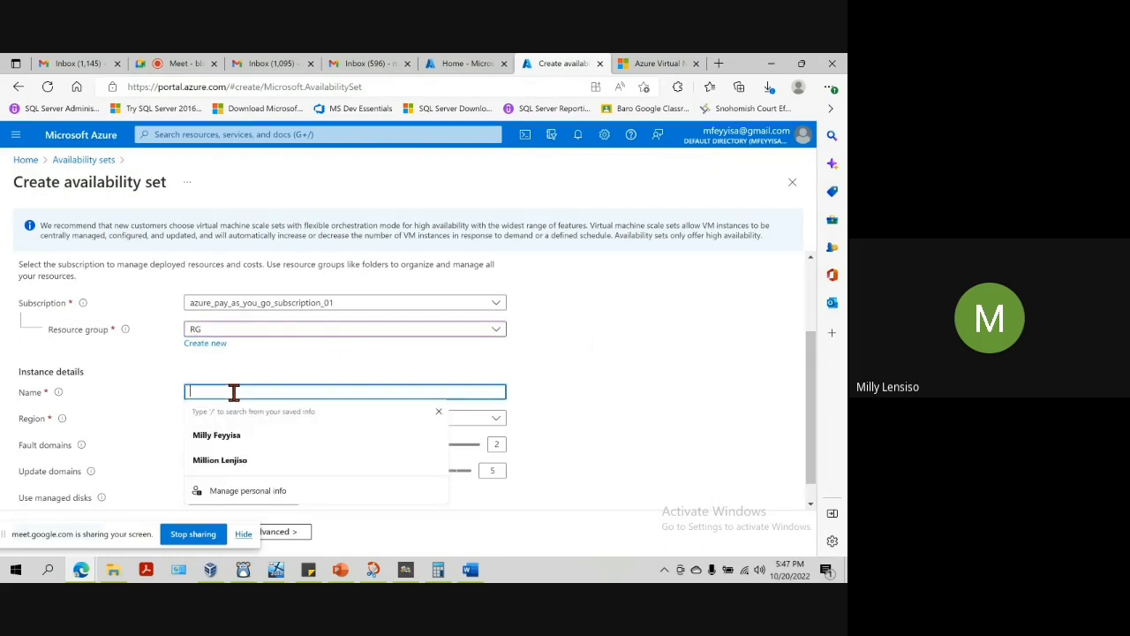
left_click(439, 413)
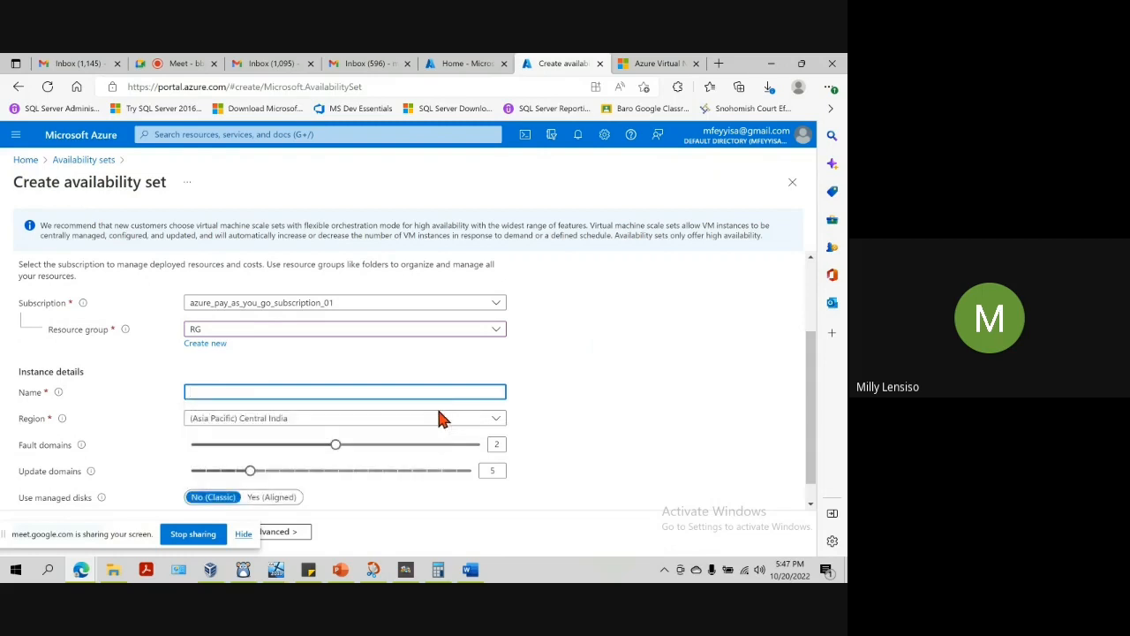
Step: Open the browser's personal info settings from the Name field's autofill suggestions and delete all three saved basic info entries
left_click(241, 388)
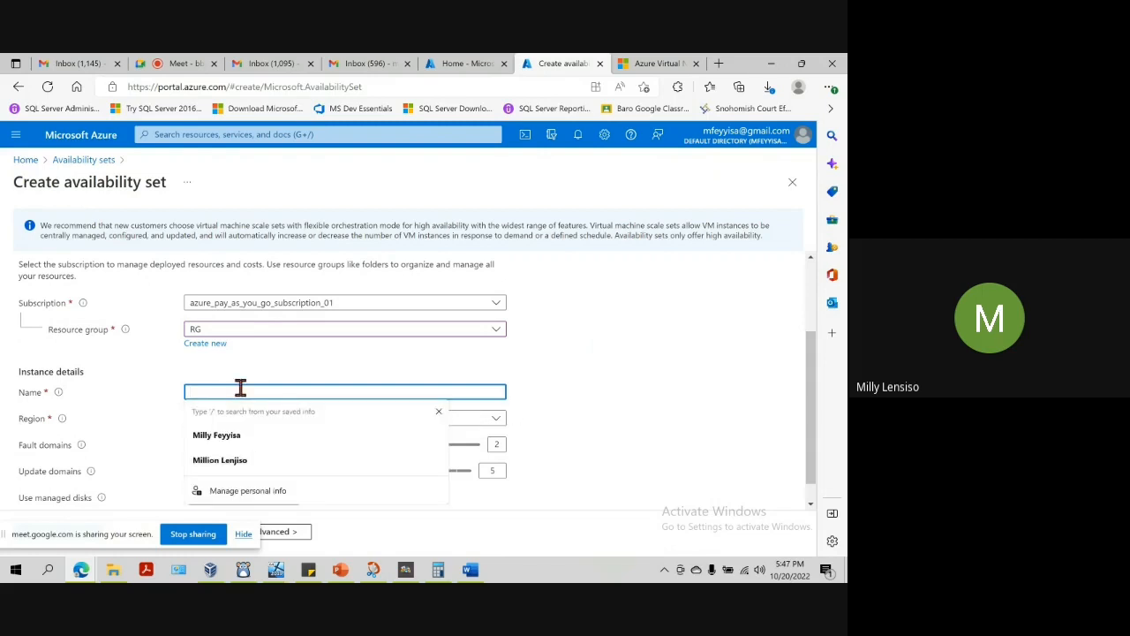
left_click(247, 491)
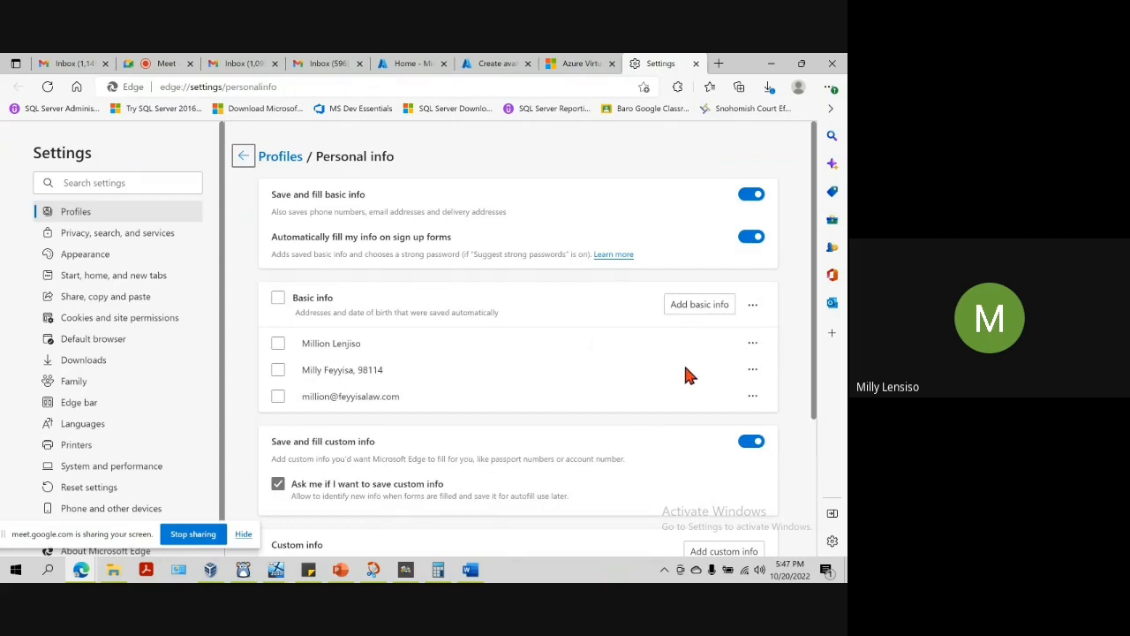
left_click(752, 345)
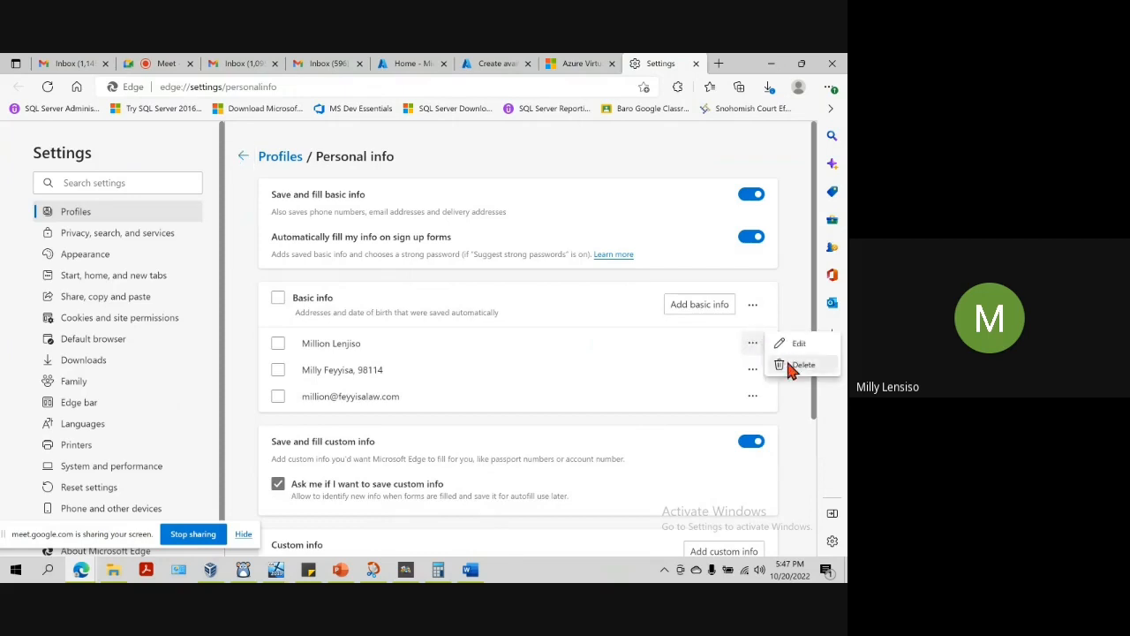
left_click(788, 365)
left_click(753, 345)
left_click(788, 365)
left_click(752, 344)
left_click(784, 365)
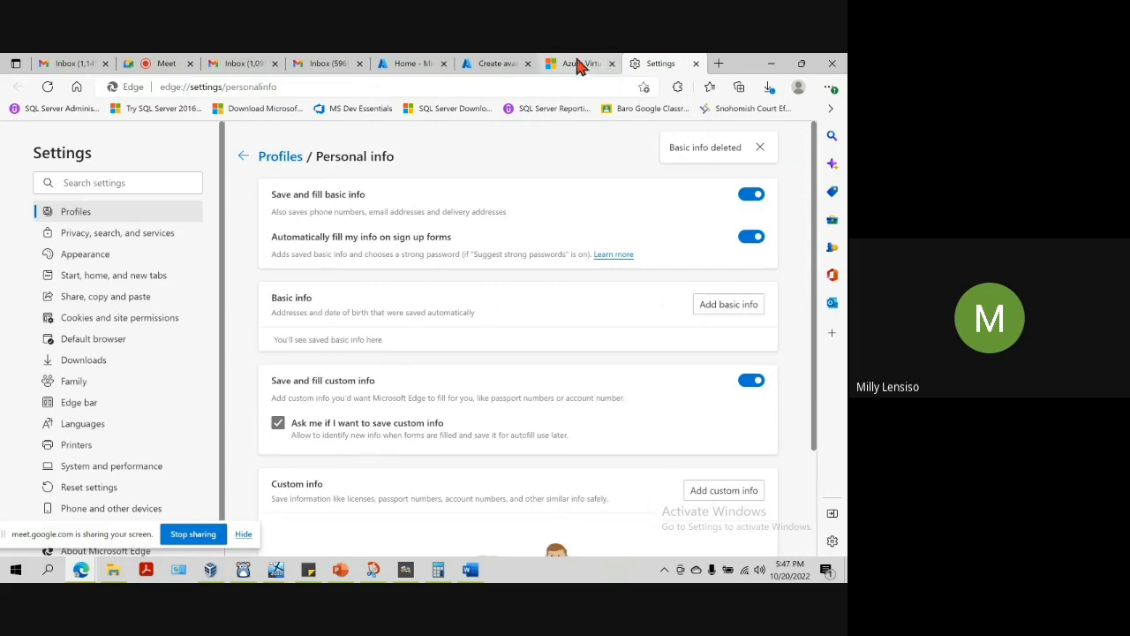
Step: Close the browser settings page, return to the availability set form and enter BaroAvailSet as the name
left_click(578, 64)
left_click(698, 64)
left_click(558, 63)
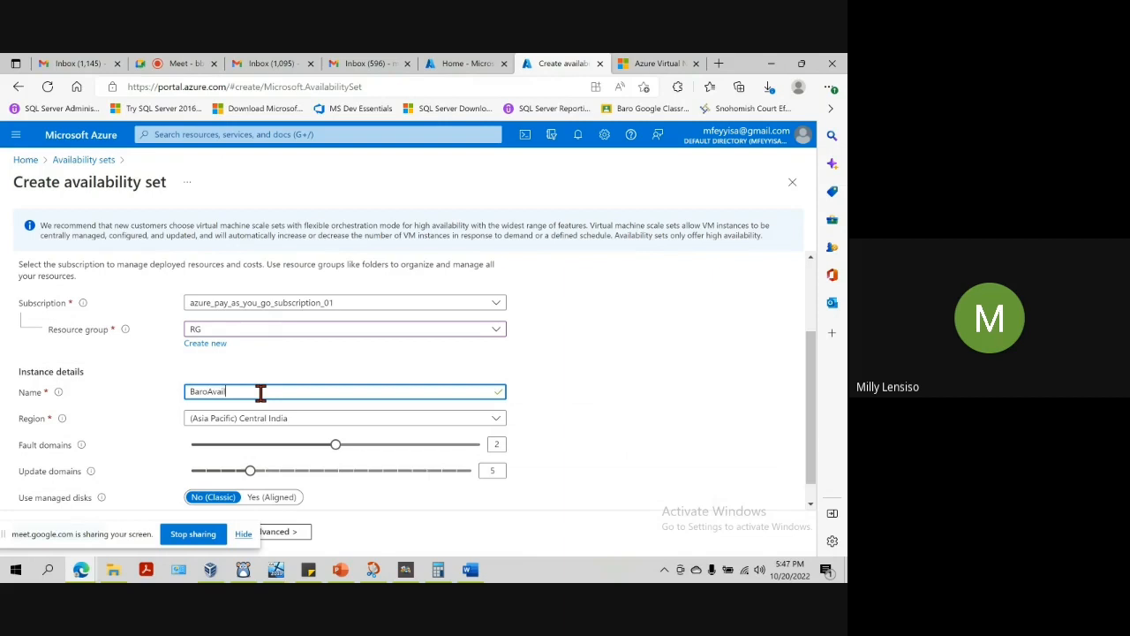
type("t")
scroll(606, 368, "up", 2)
scroll(607, 369, "down", 2)
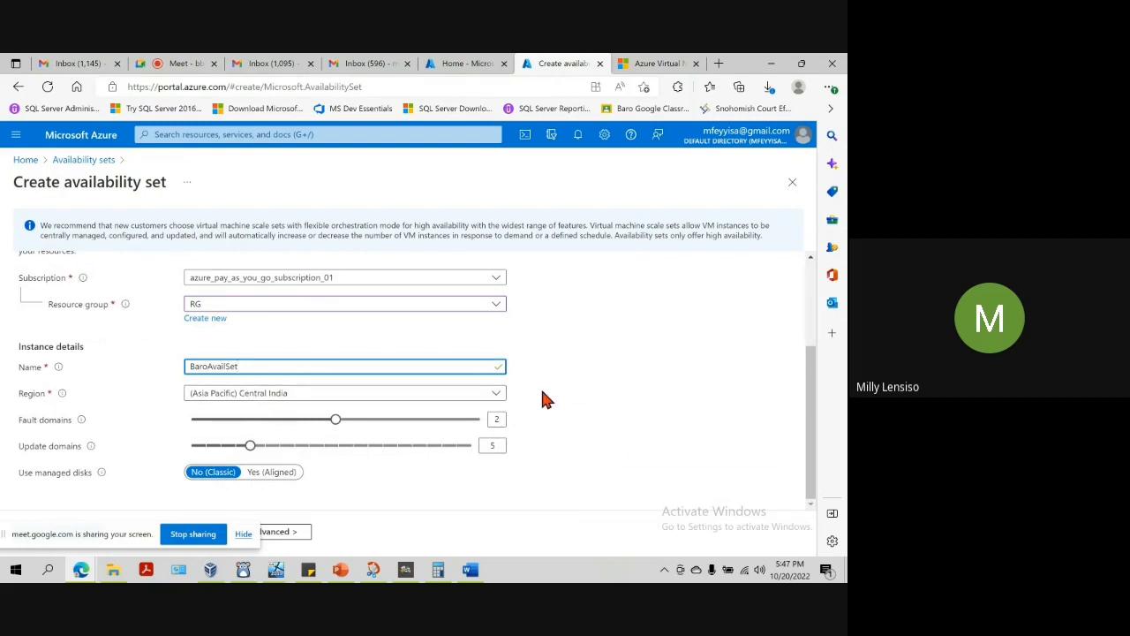
Step: Move the screen-sharing notice off the form so that it no longer covers the review and navigation controls
left_click(241, 529)
left_click(628, 518)
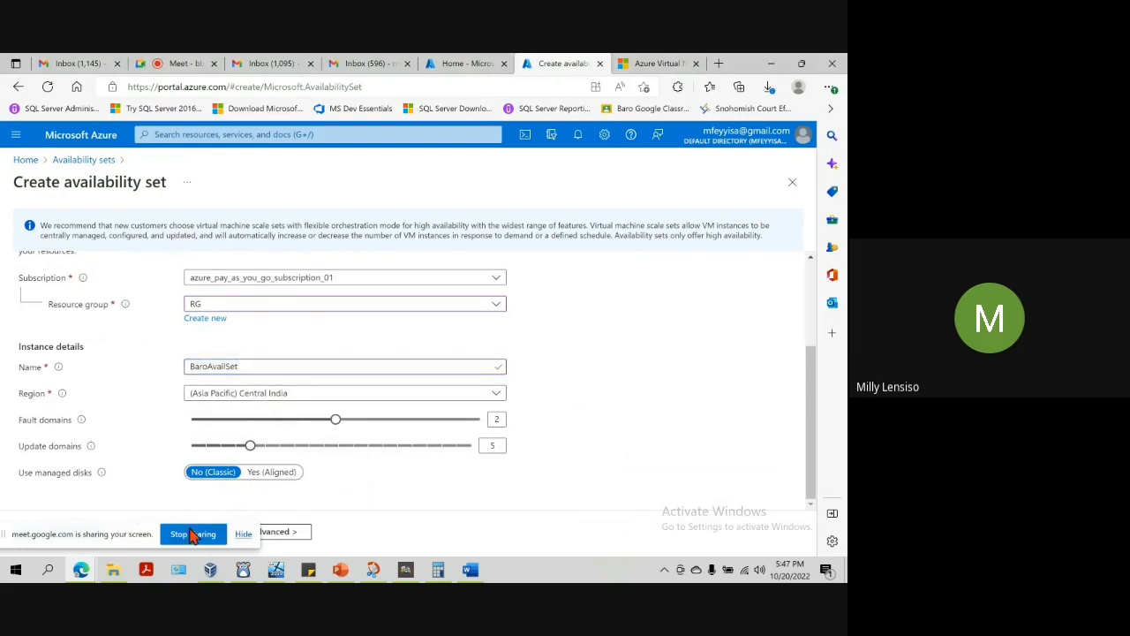
left_click_drag(56, 538, 536, 582)
right_click(536, 582)
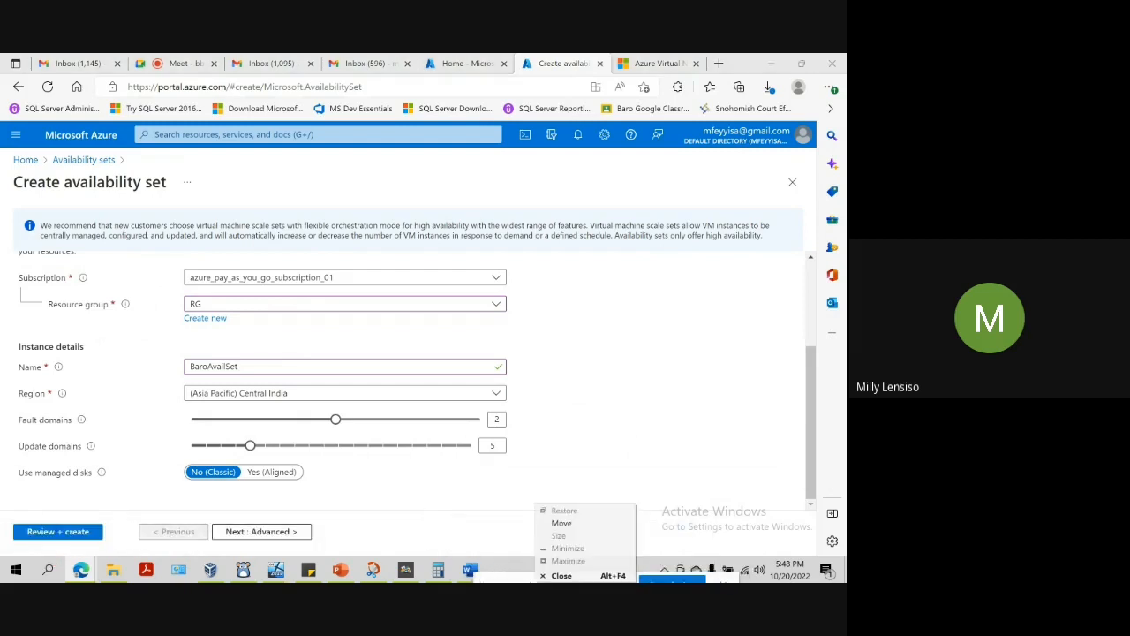
left_click(510, 578)
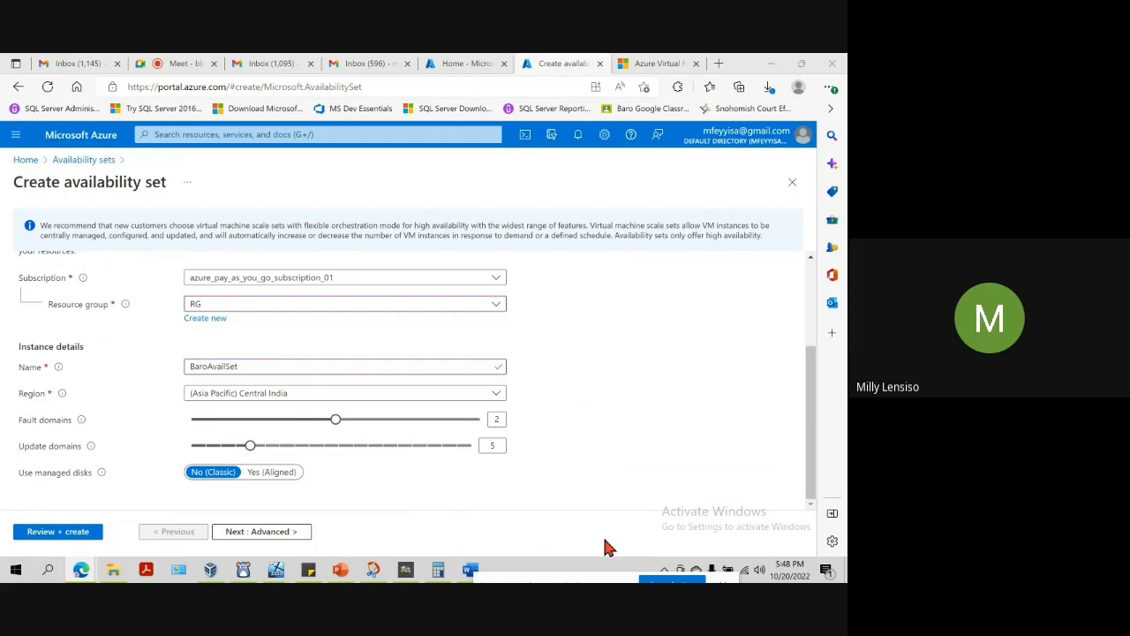
left_click_drag(485, 580, 844, 578)
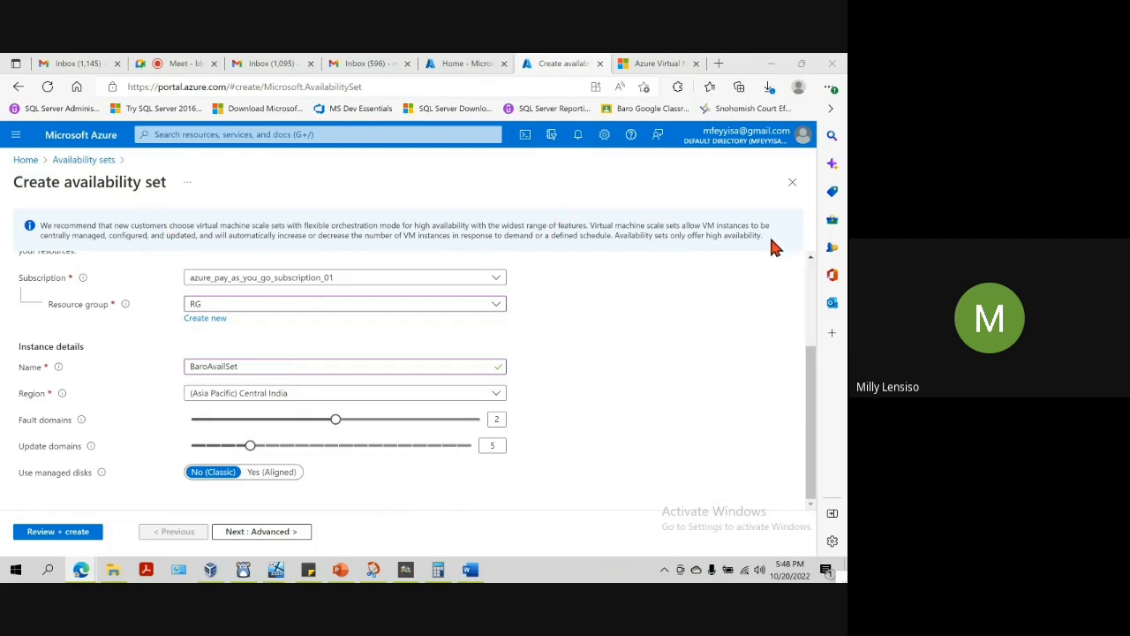
Step: Check the advanced proximity placement settings, review the BaroAvailSet configuration and create the availability set
scroll(732, 303, "up", 3)
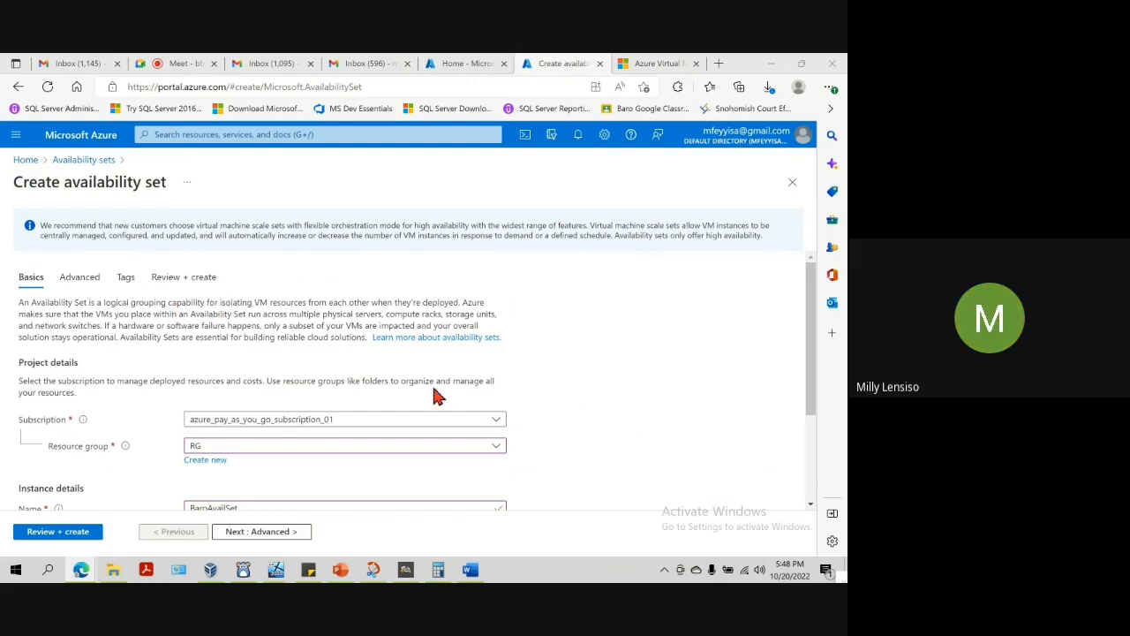
left_click(100, 282)
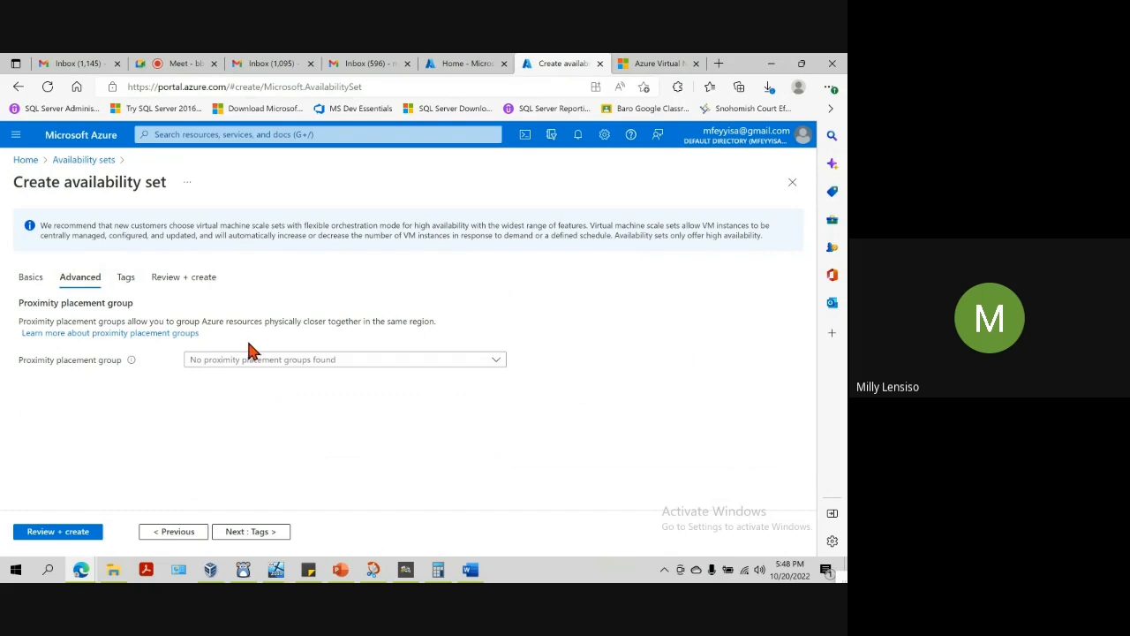
left_click(182, 278)
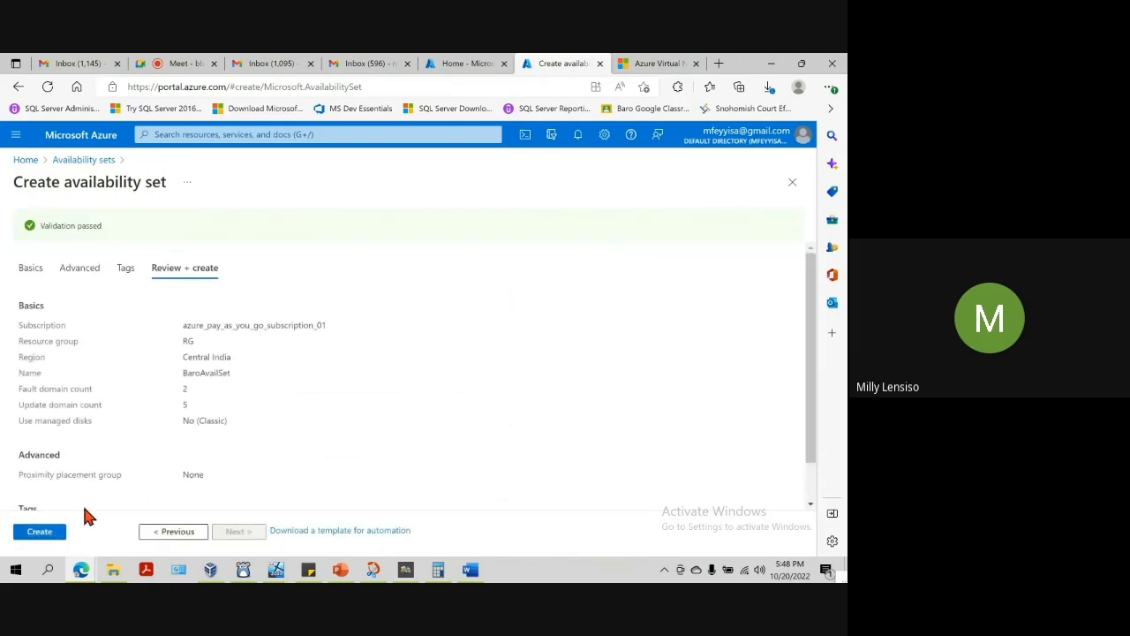
left_click(39, 533)
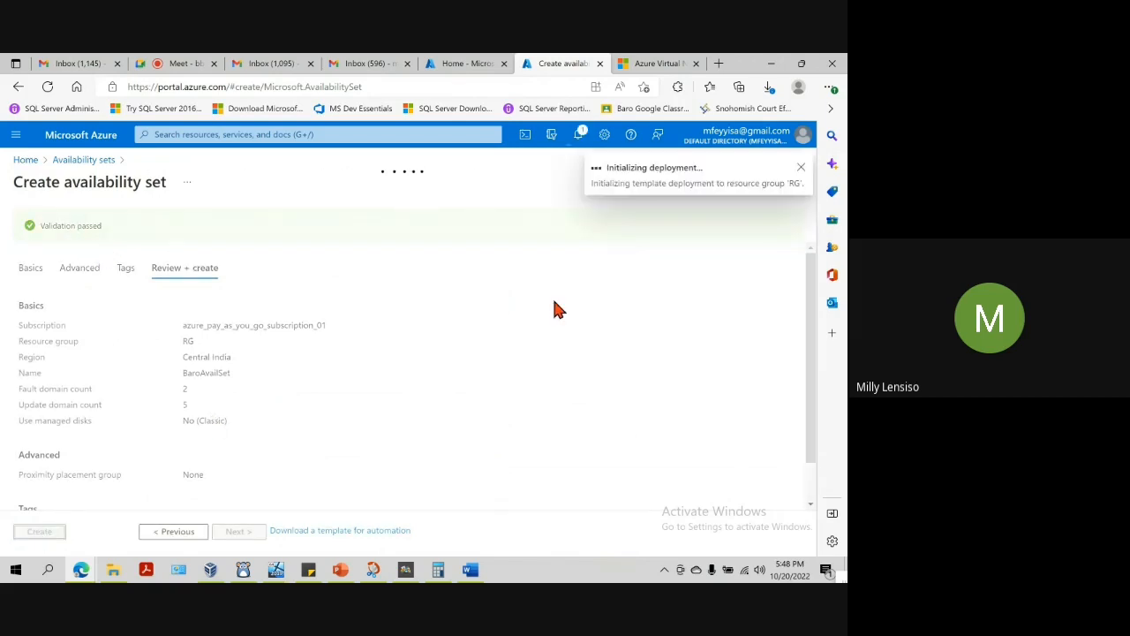
Step: Switch to the Word steps document, highlight the Step 1 to Step 3 rows, and return to the portal to check the deployment notifications
left_click(469, 570)
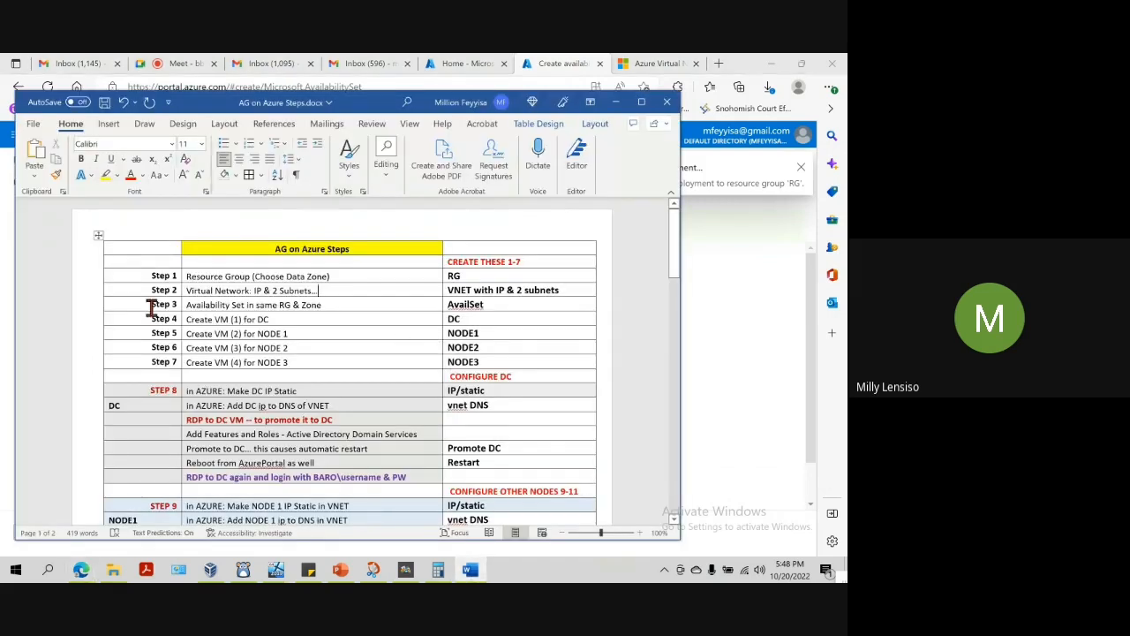
left_click_drag(151, 280, 530, 300)
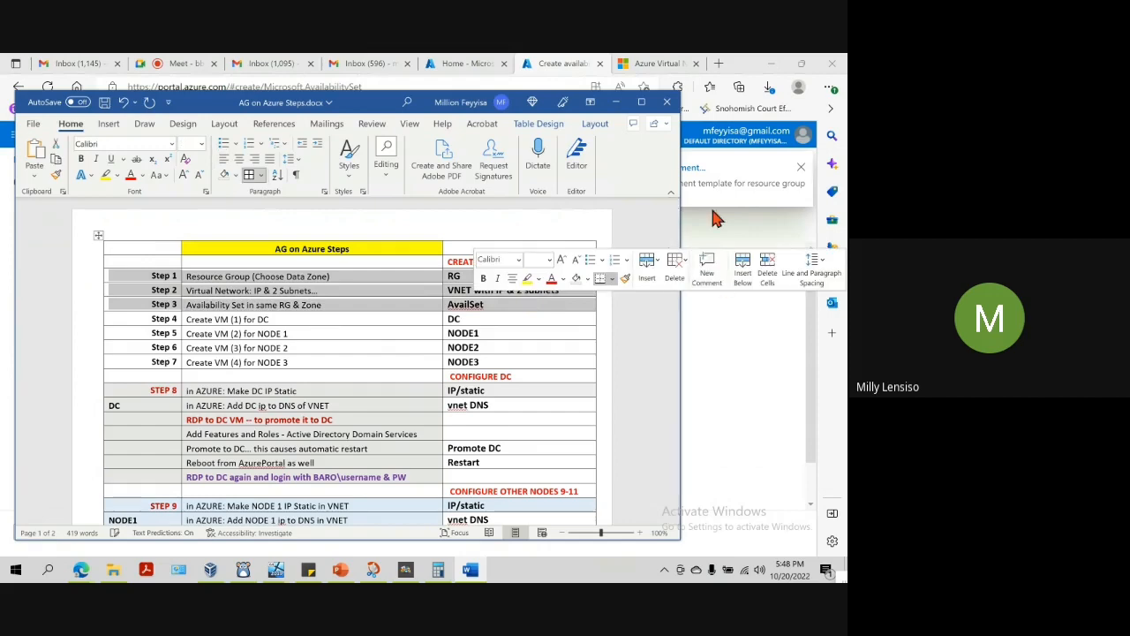
left_click(772, 235)
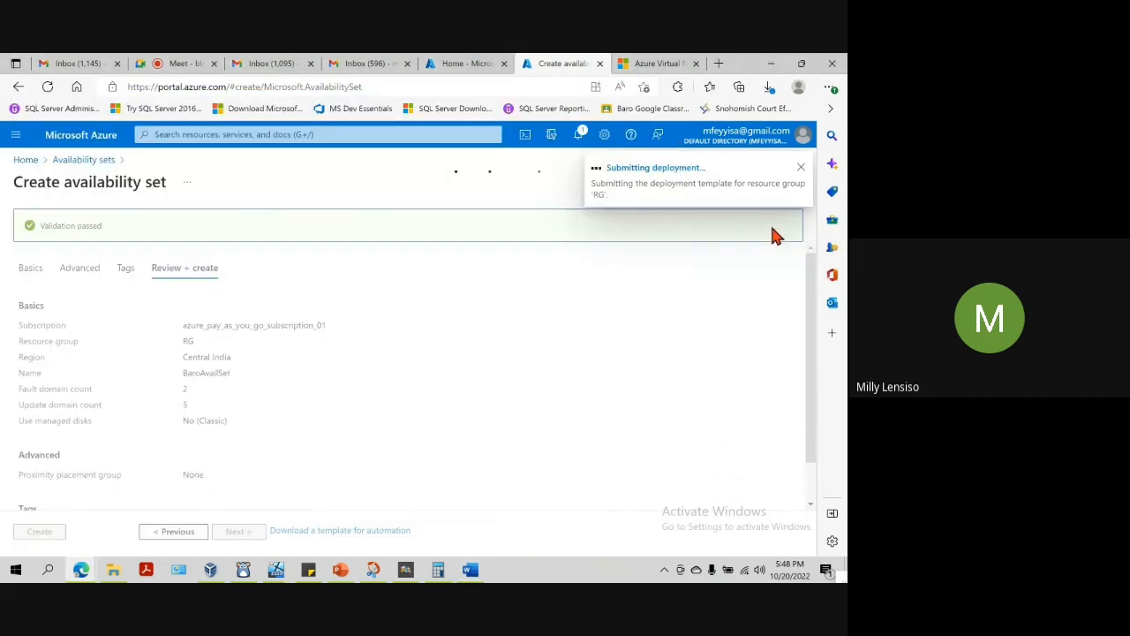
left_click(583, 135)
left_click(588, 137)
Step: Highlight the Step 4 to Step 7 rows on creating the VMs in the Word document, and return to the Azure portal
left_click(470, 570)
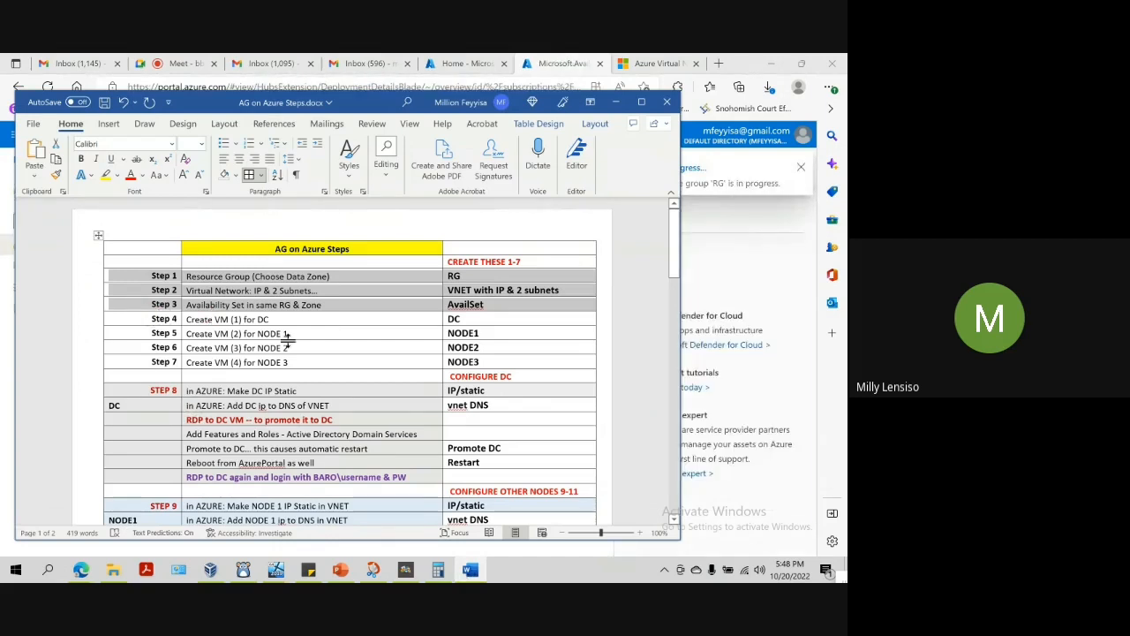
left_click(154, 322)
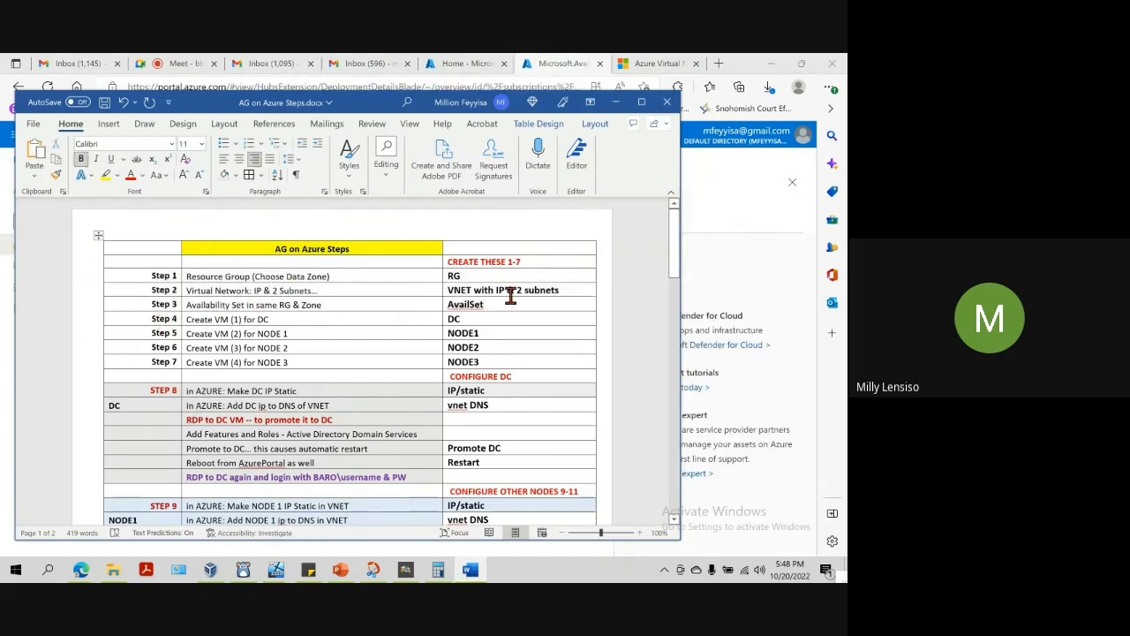
left_click_drag(151, 319, 516, 358)
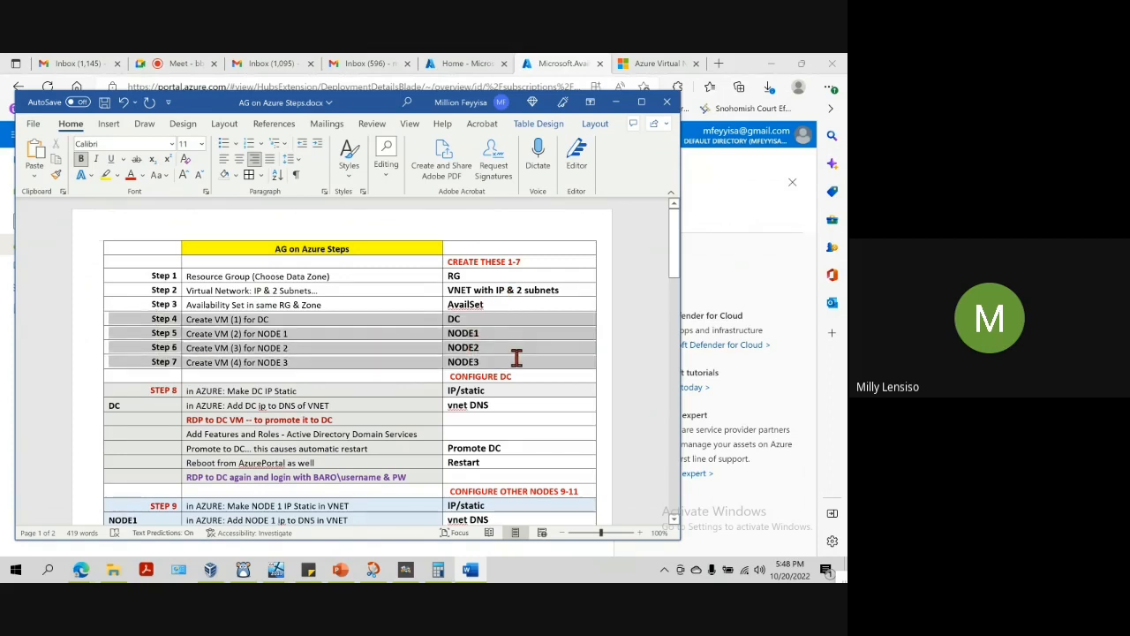
left_click(720, 221)
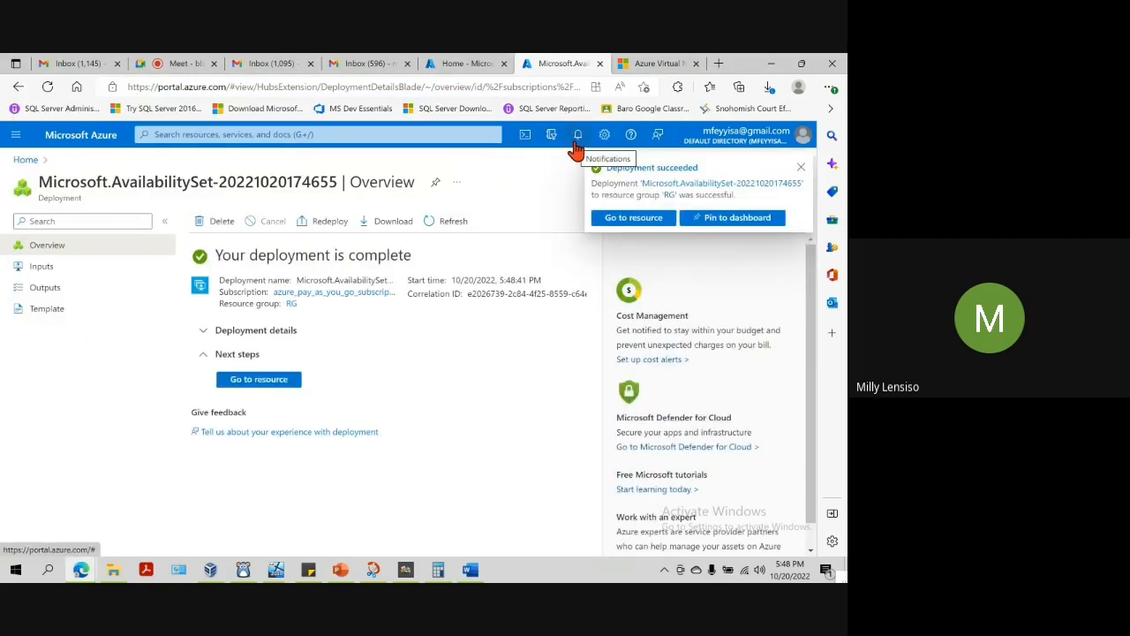
Step: Go to the Azure home page, check the deployment notifications and close them
left_click(101, 152)
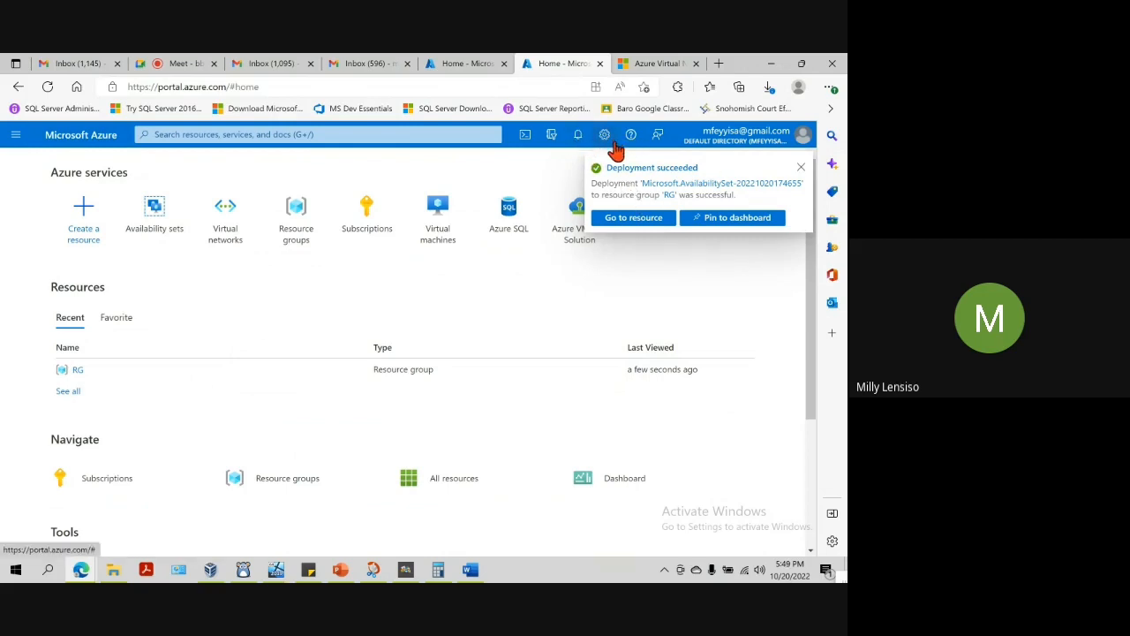
left_click(579, 138)
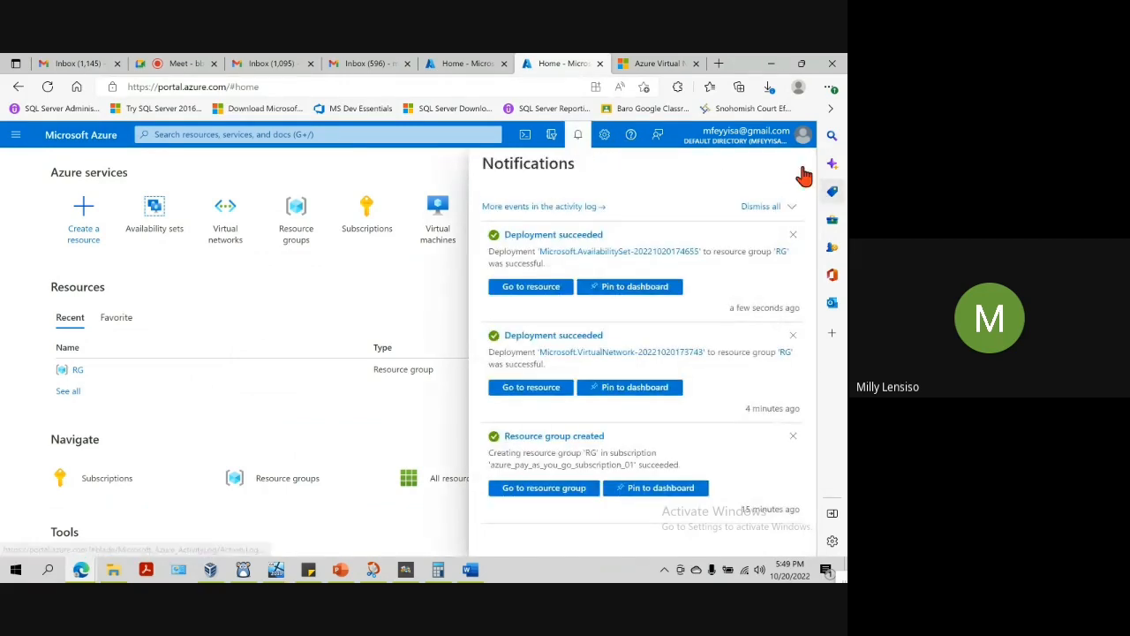
left_click(803, 175)
left_click(575, 140)
left_click(576, 139)
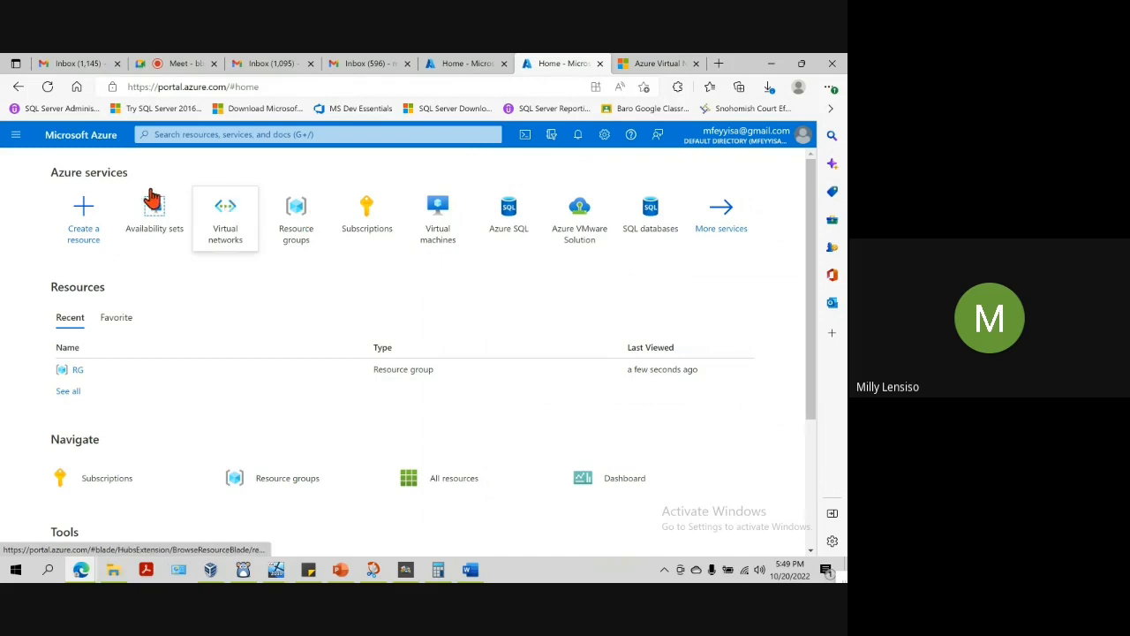
Step: Open the Virtual machines service and start creating an Azure virtual machine, showing its project and instance details
left_click(17, 136)
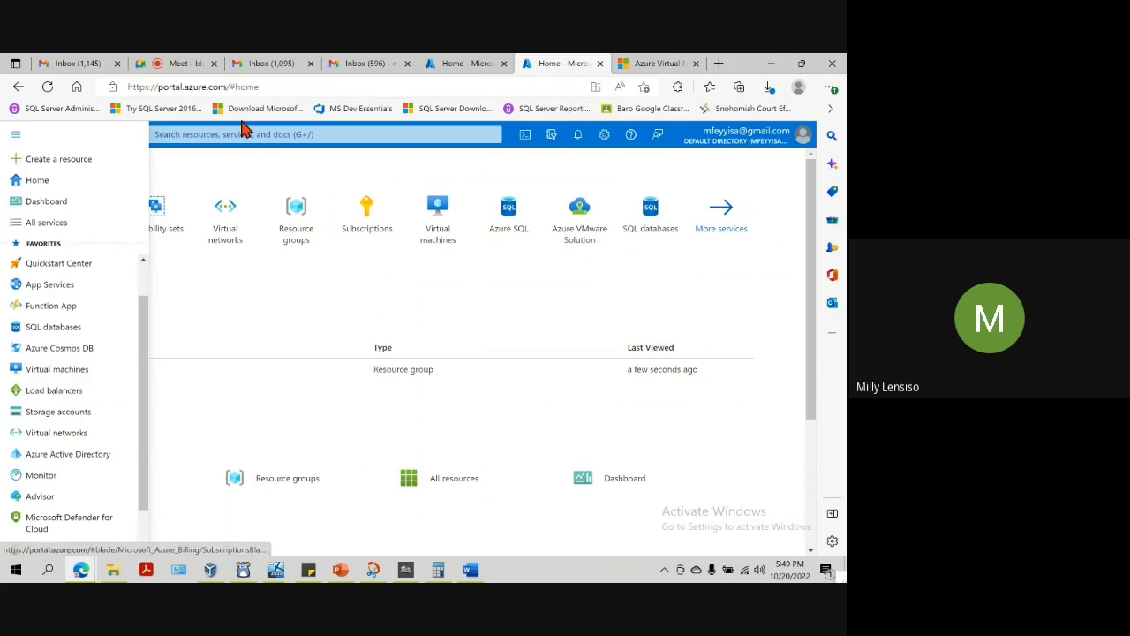
left_click(243, 132)
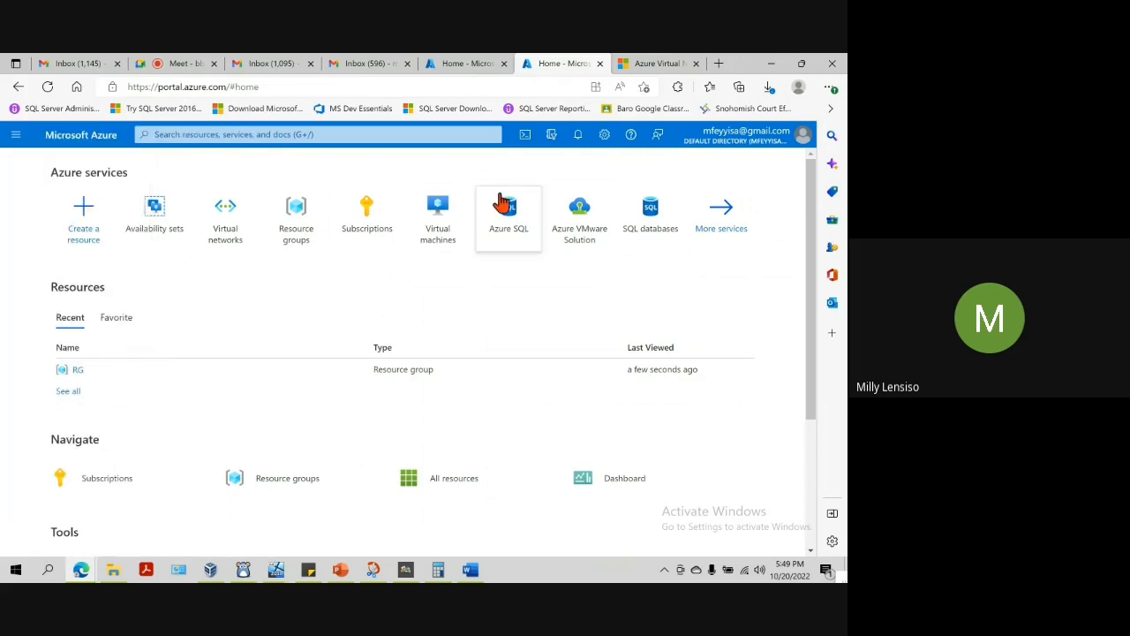
left_click(17, 137)
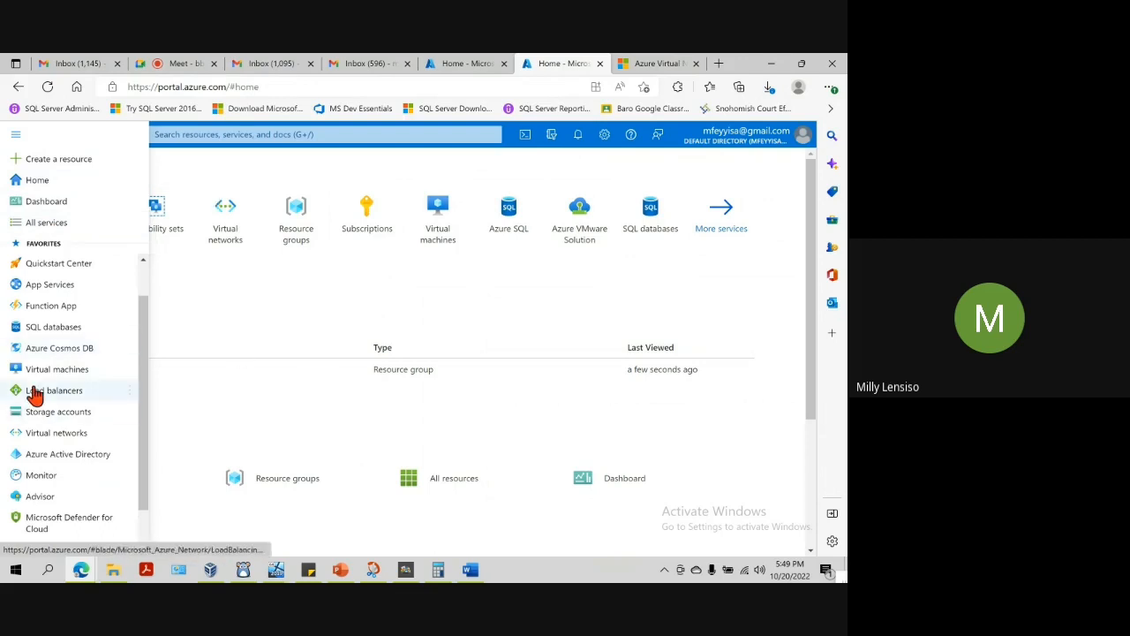
left_click(38, 375)
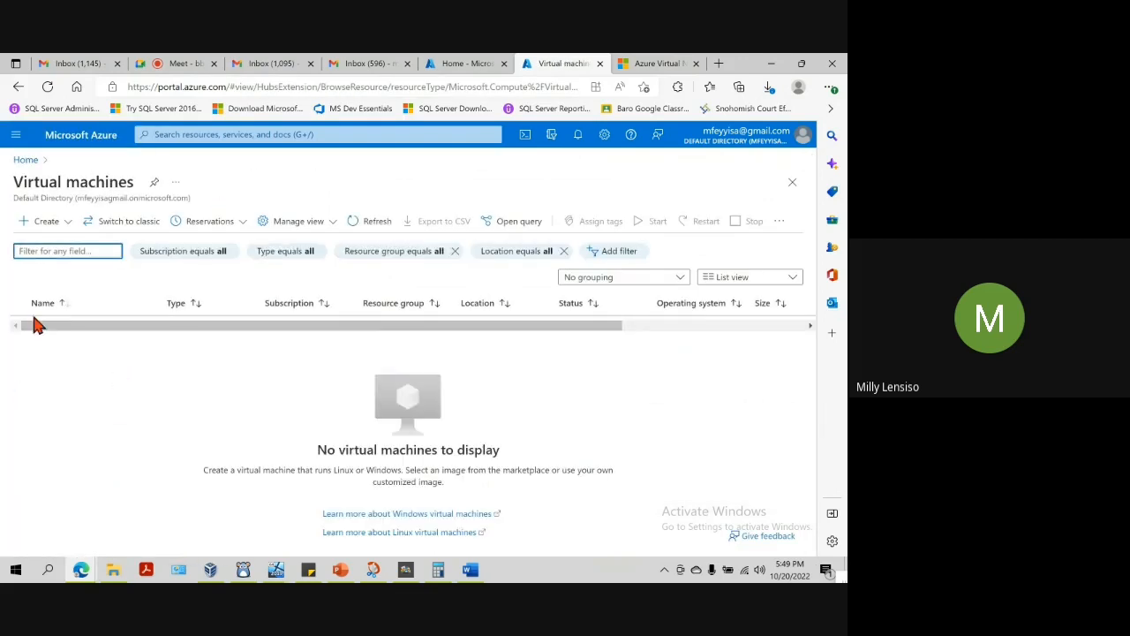
left_click(31, 225)
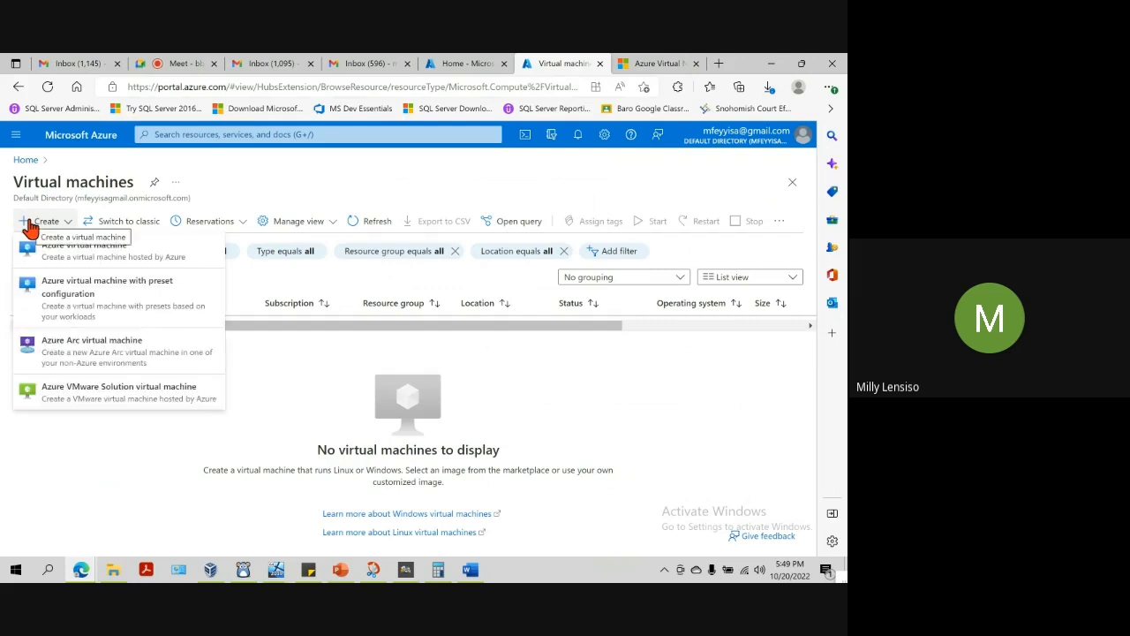
left_click(72, 252)
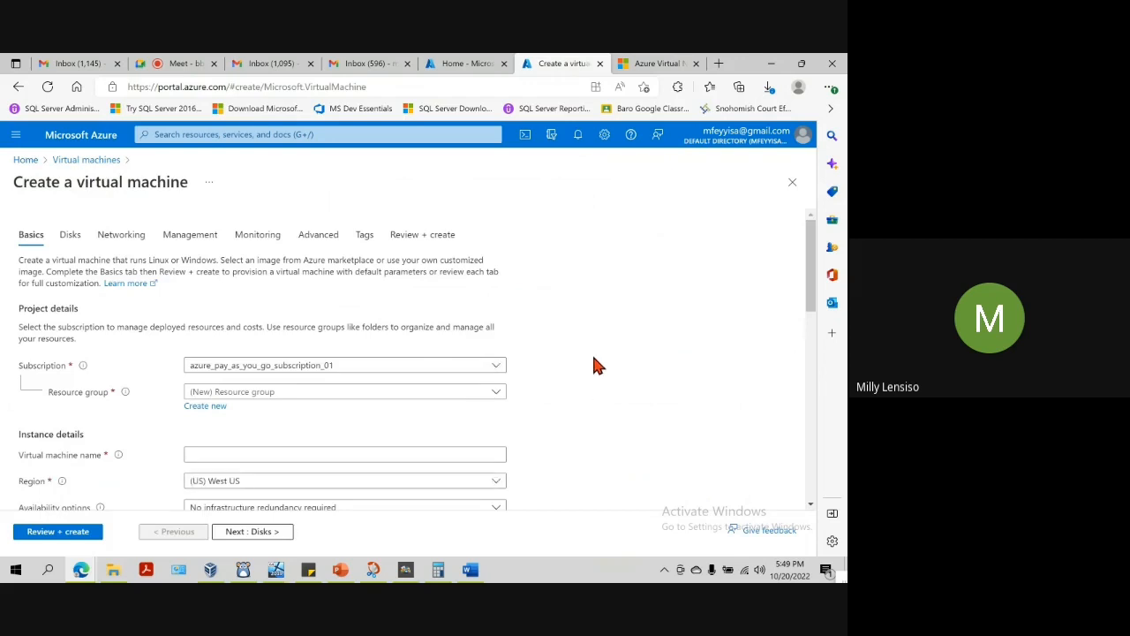
scroll(593, 364, "down", 3)
scroll(593, 365, "up", 1)
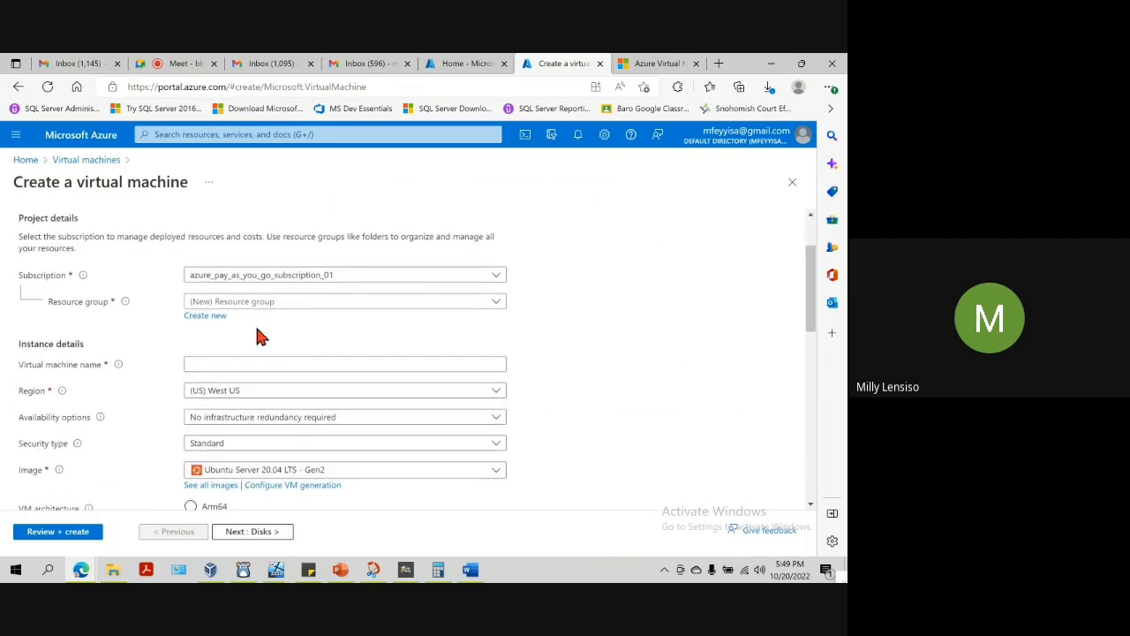
Step: Assign the new virtual machine to the existing resource group RG and name it BaroDC
left_click(495, 305)
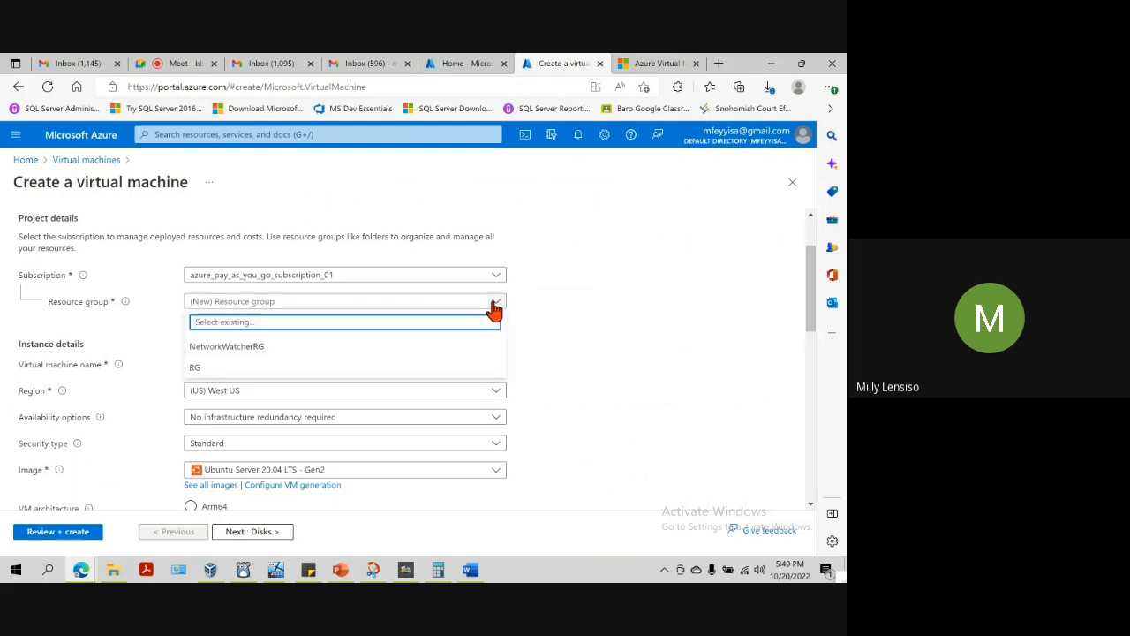
left_click(205, 367)
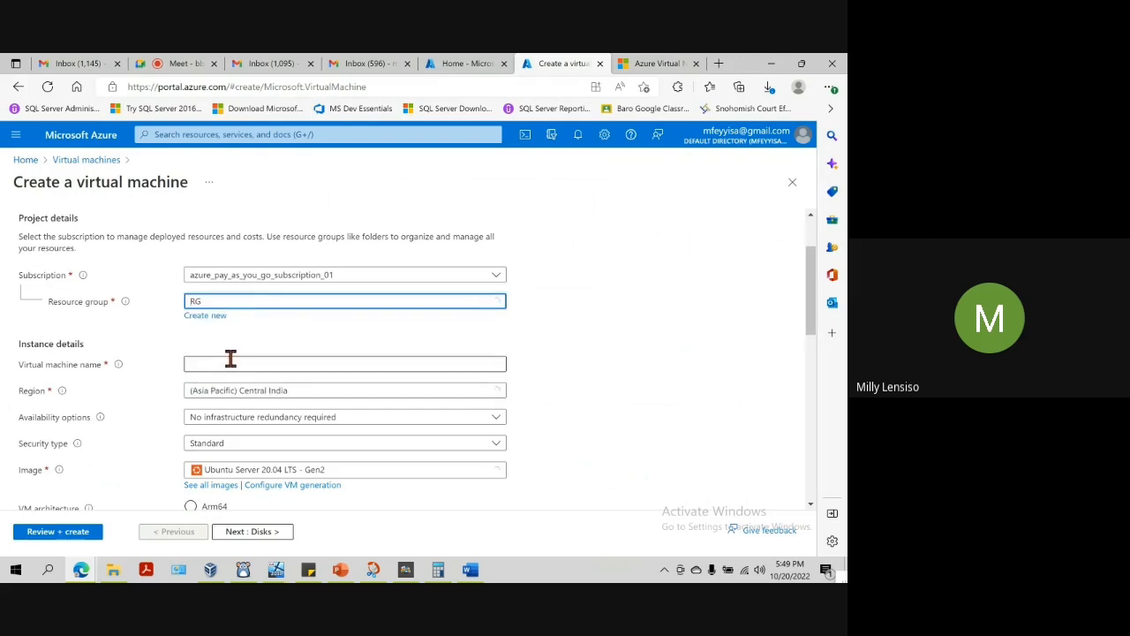
left_click(236, 362)
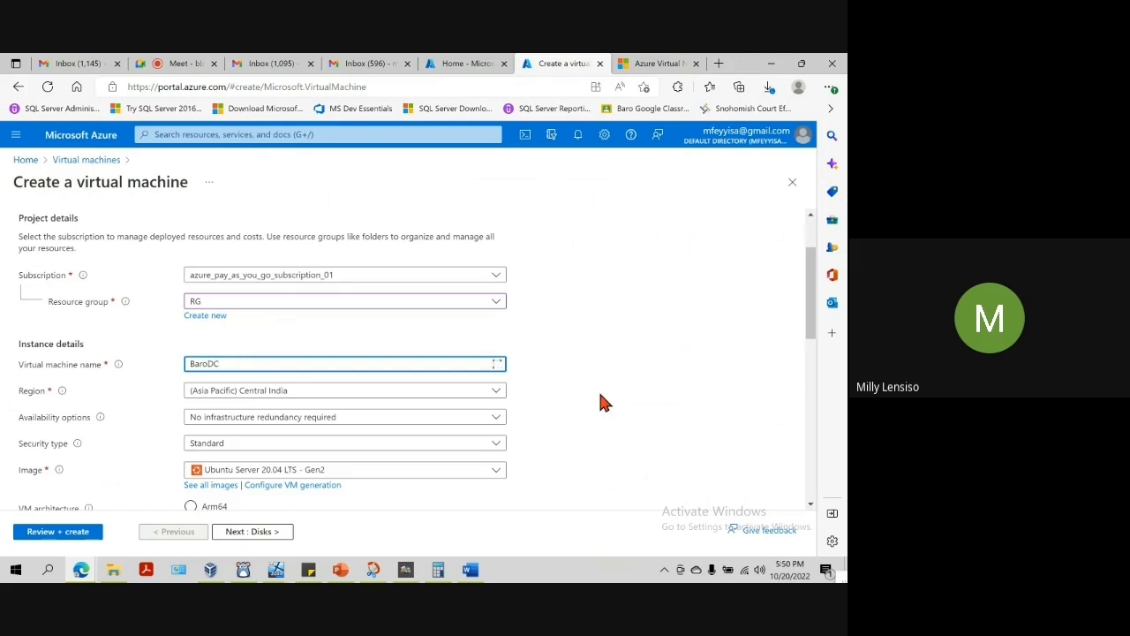
Step: Switch to the Word steps document, change the Step 4 name to BaroDC, and return to the Azure portal
left_click(469, 570)
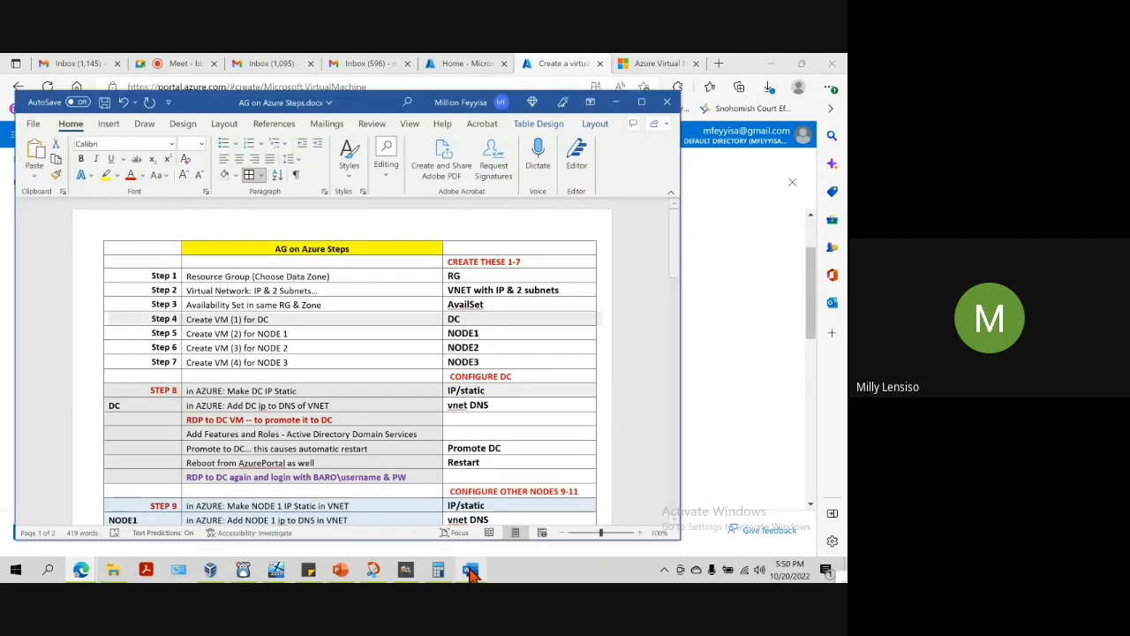
left_click(449, 320)
type("Baro")
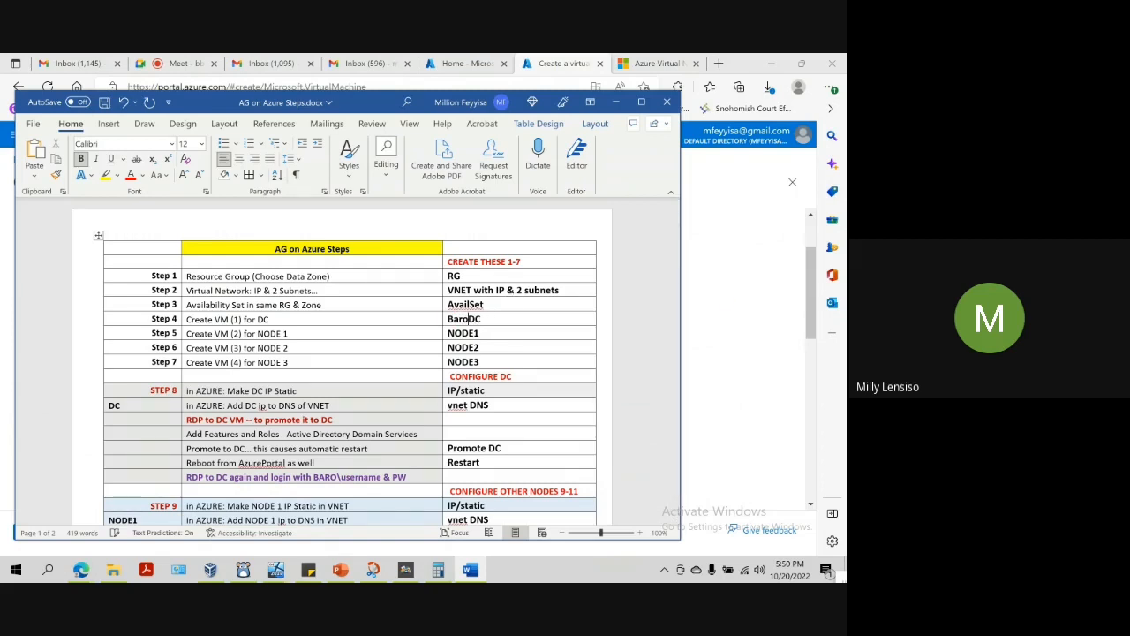
left_click(688, 305)
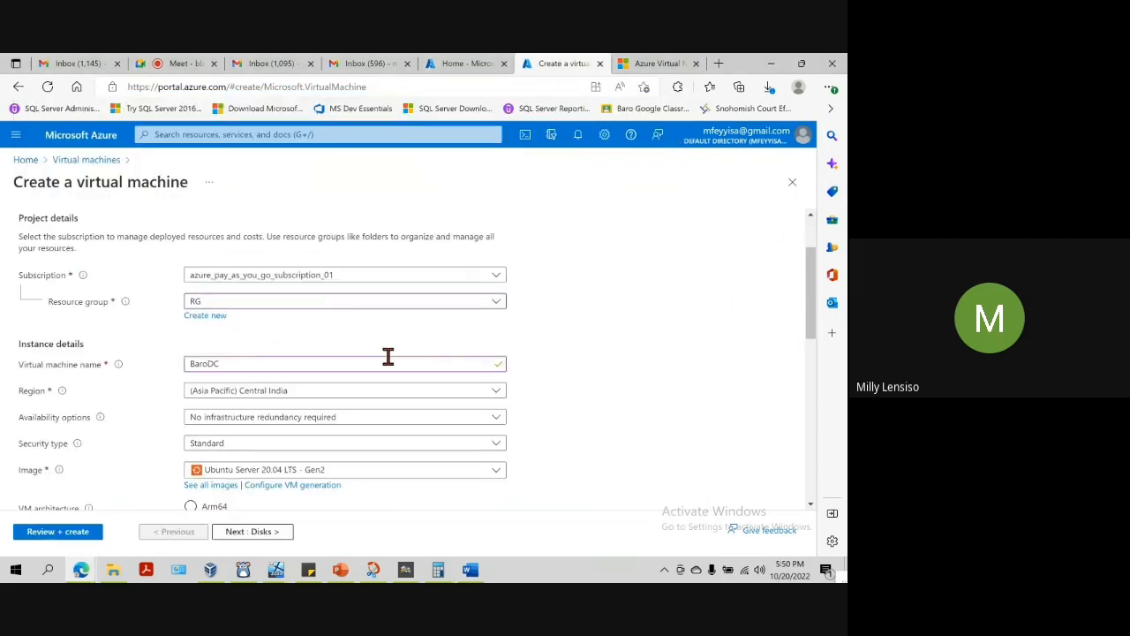
Step: Set BaroDC's availability option to Availability set and choose the BaroAvailSet set
scroll(387, 356, "down", 2)
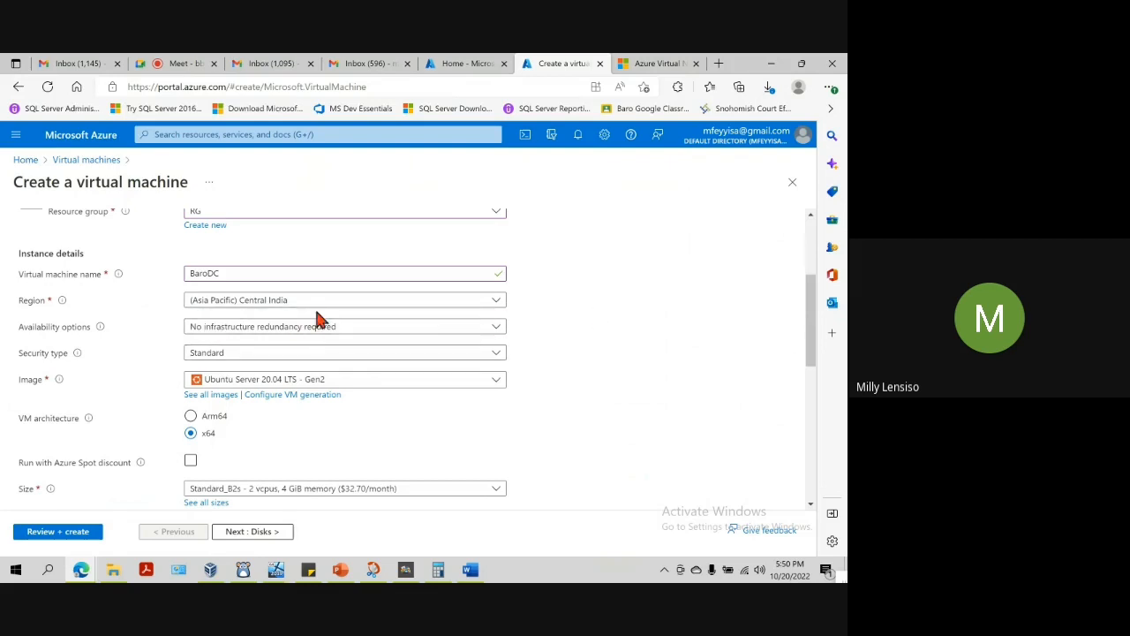
left_click(476, 569)
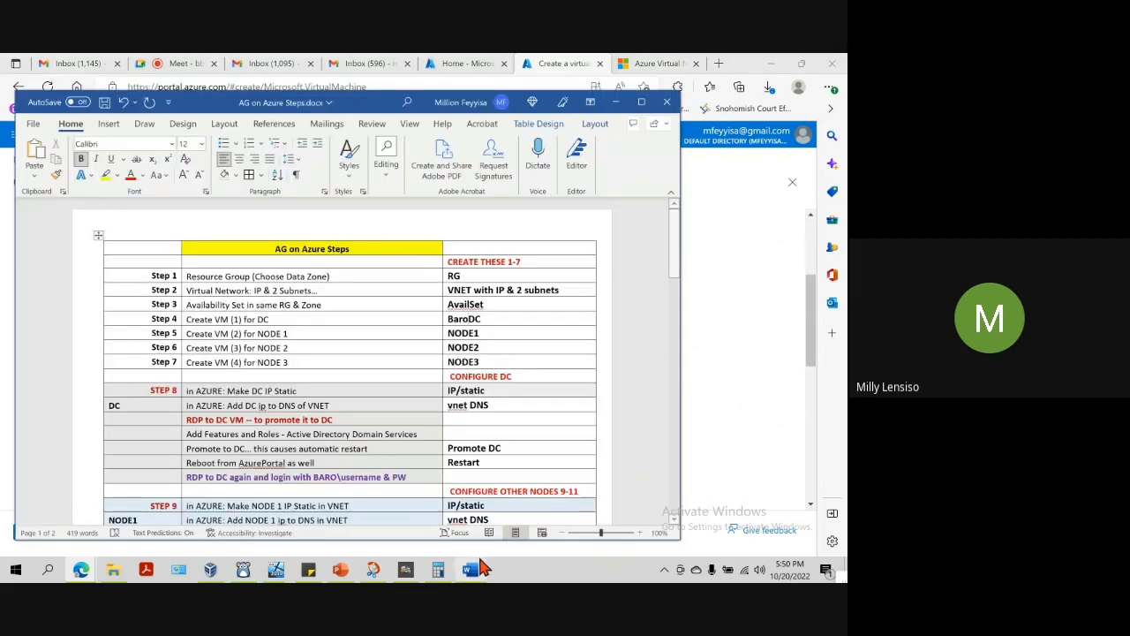
left_click(472, 571)
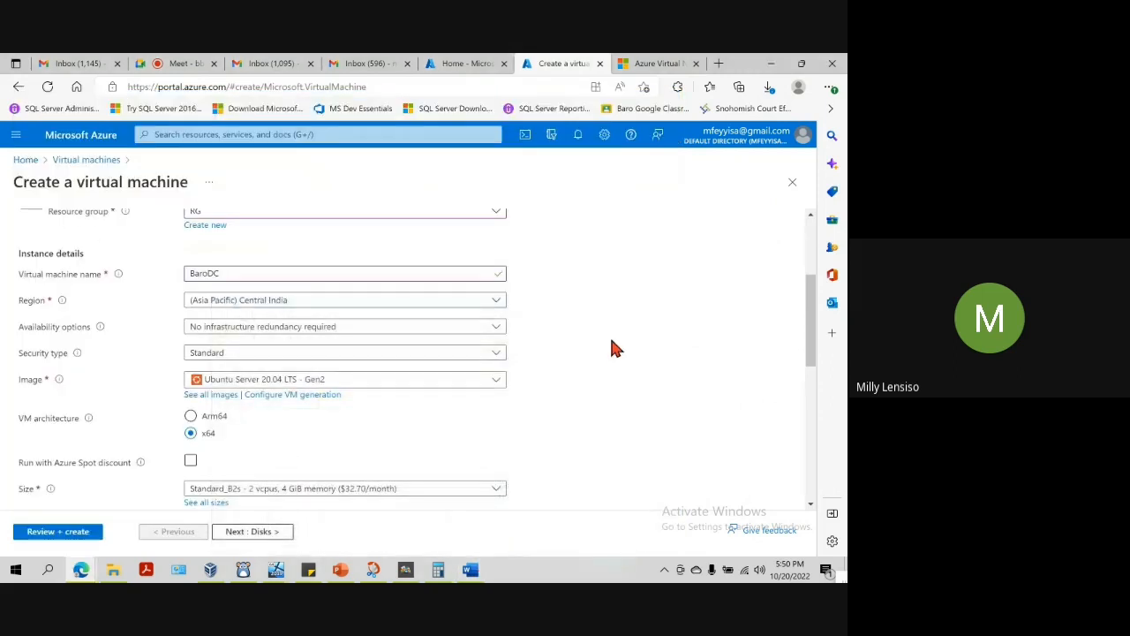
left_click(291, 328)
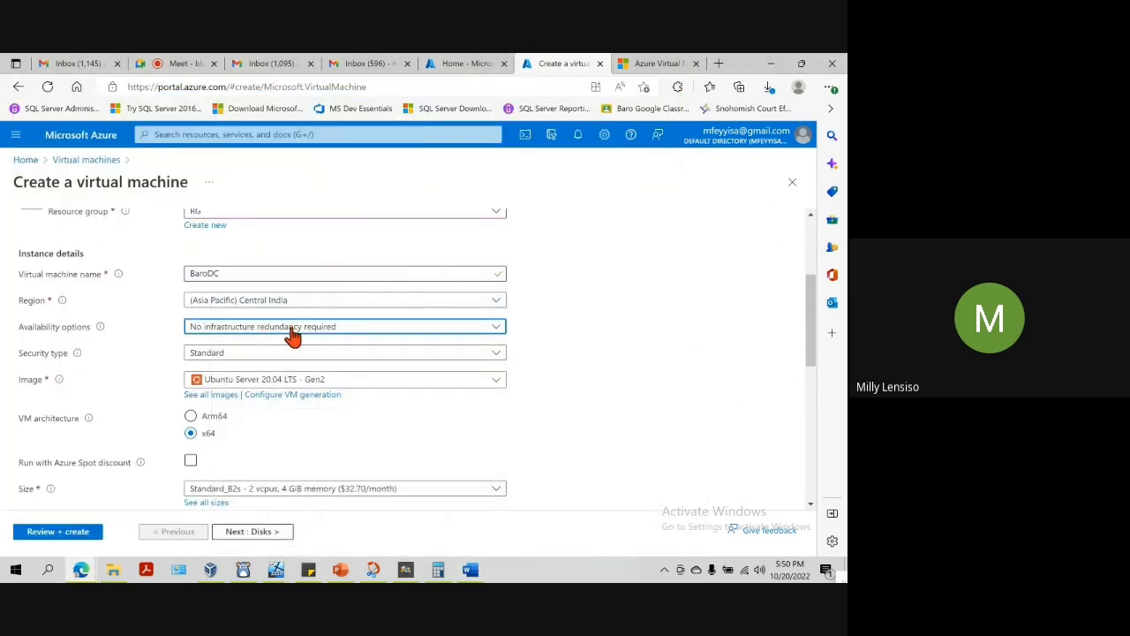
left_click(237, 446)
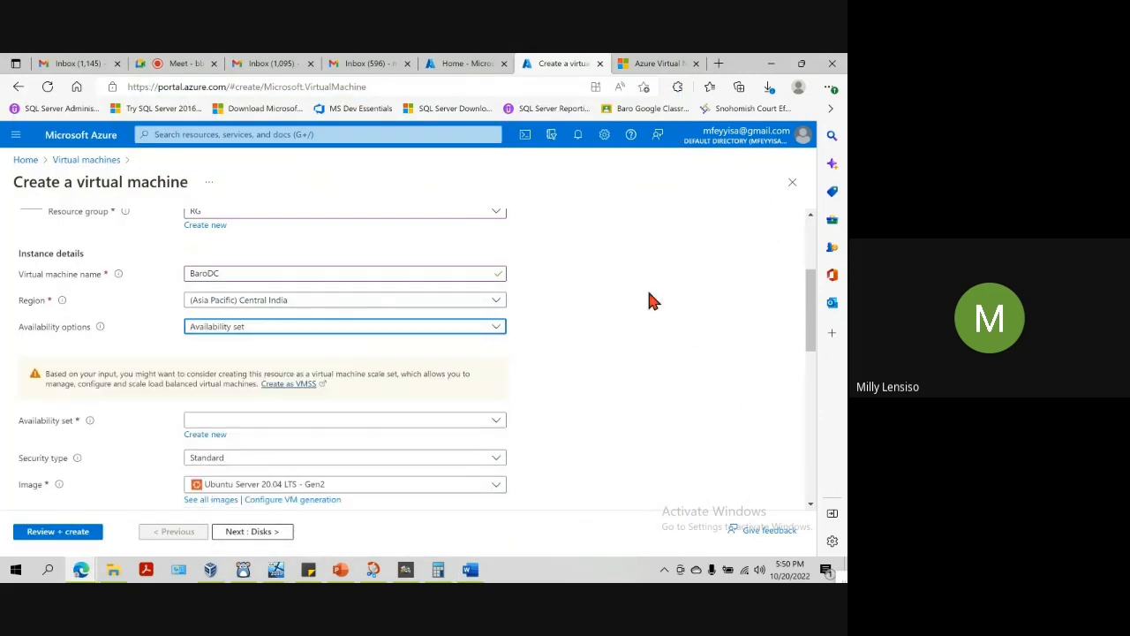
scroll(649, 301, "down", 1)
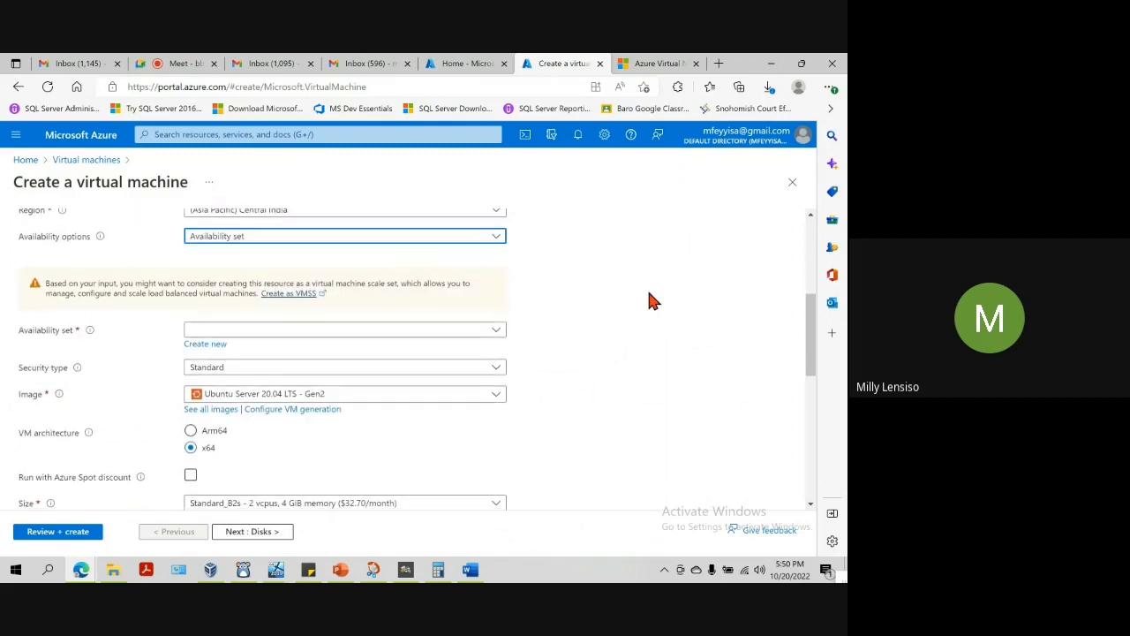
left_click(496, 330)
left_click(238, 348)
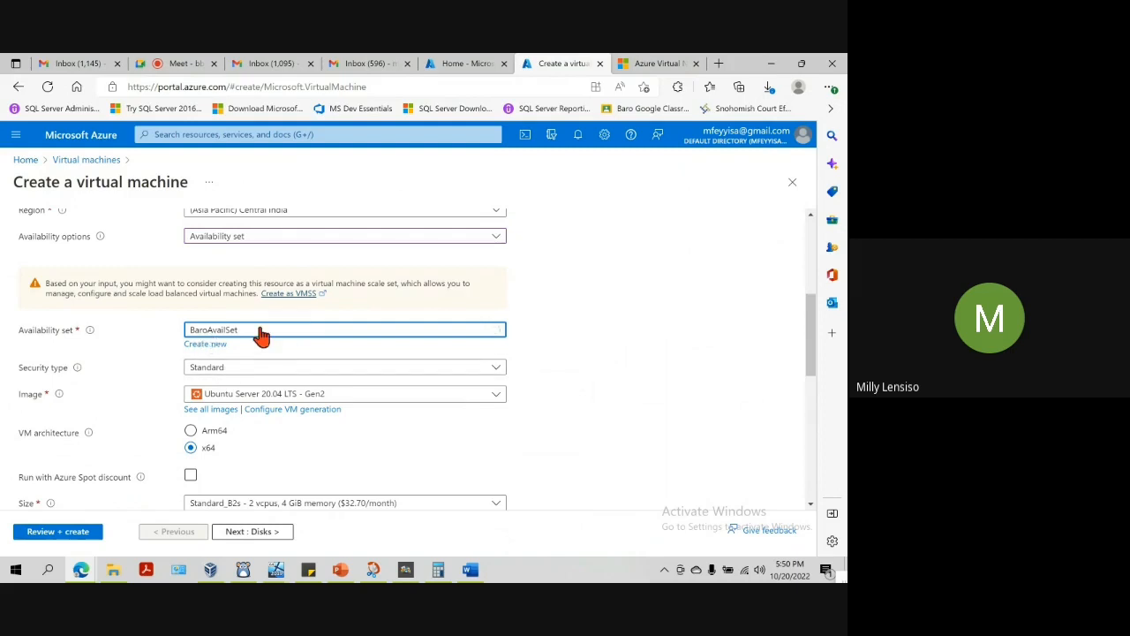
Step: Choose Windows Server 2019 Datacenter - Gen2 as the virtual machine's image
scroll(596, 320, "down", 2)
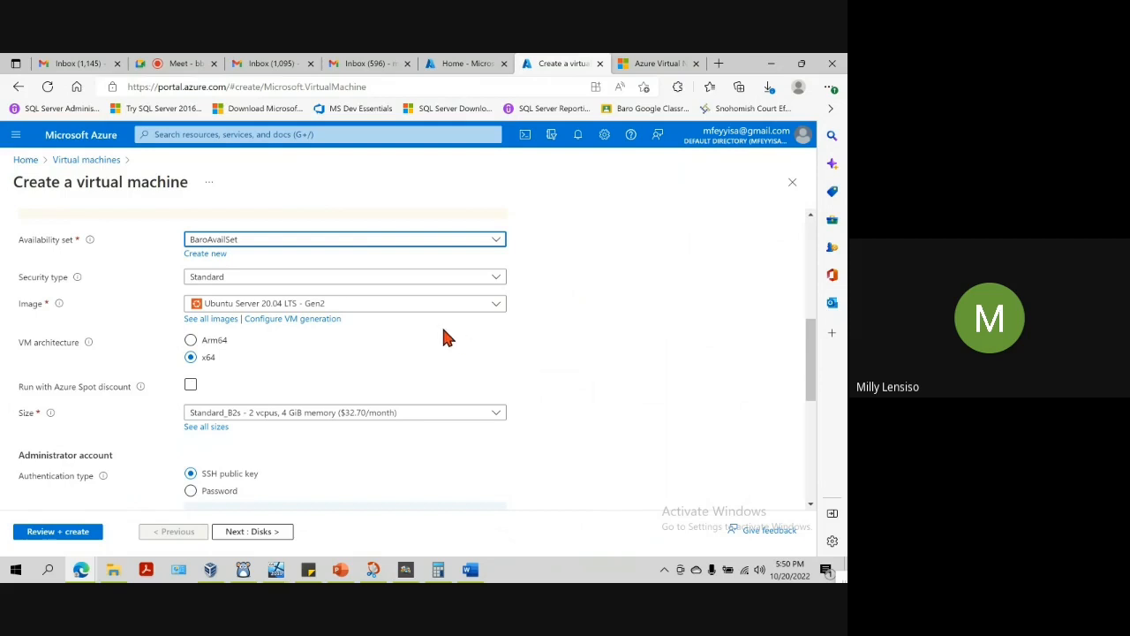
left_click(399, 305)
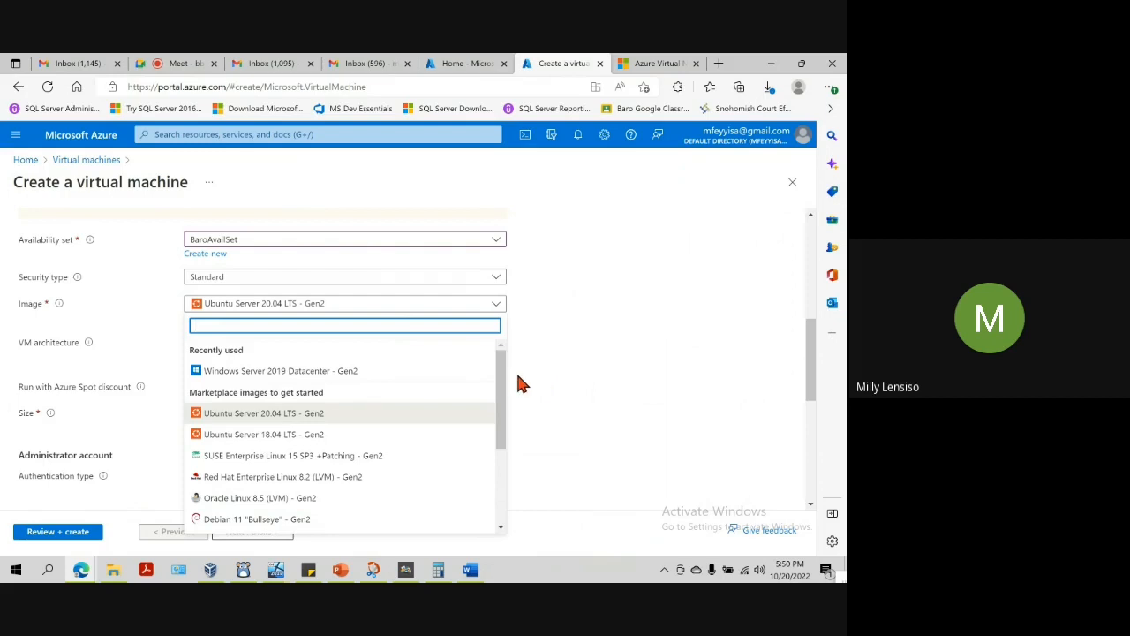
left_click_drag(504, 384, 506, 433)
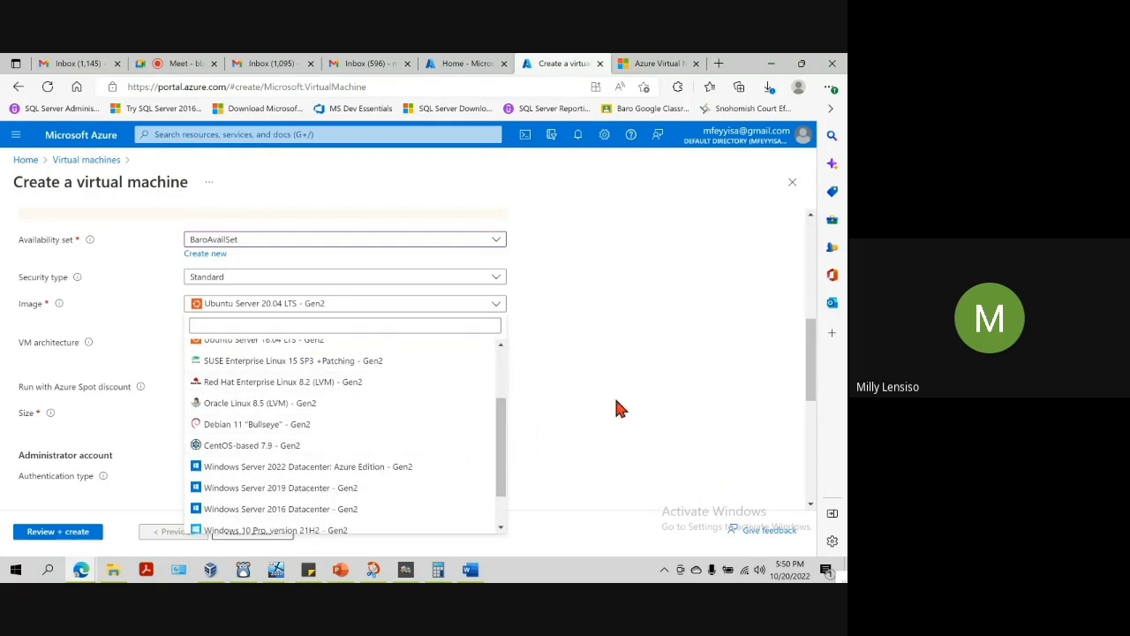
scroll(618, 408, "down", 1)
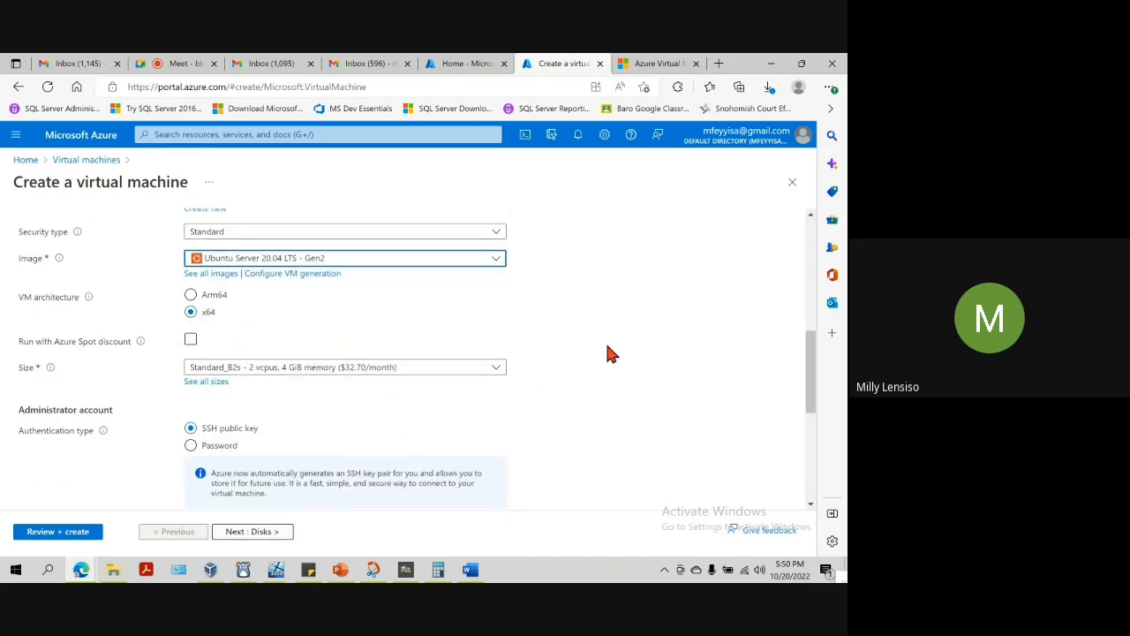
left_click(495, 259)
left_click_drag(501, 345, 506, 380)
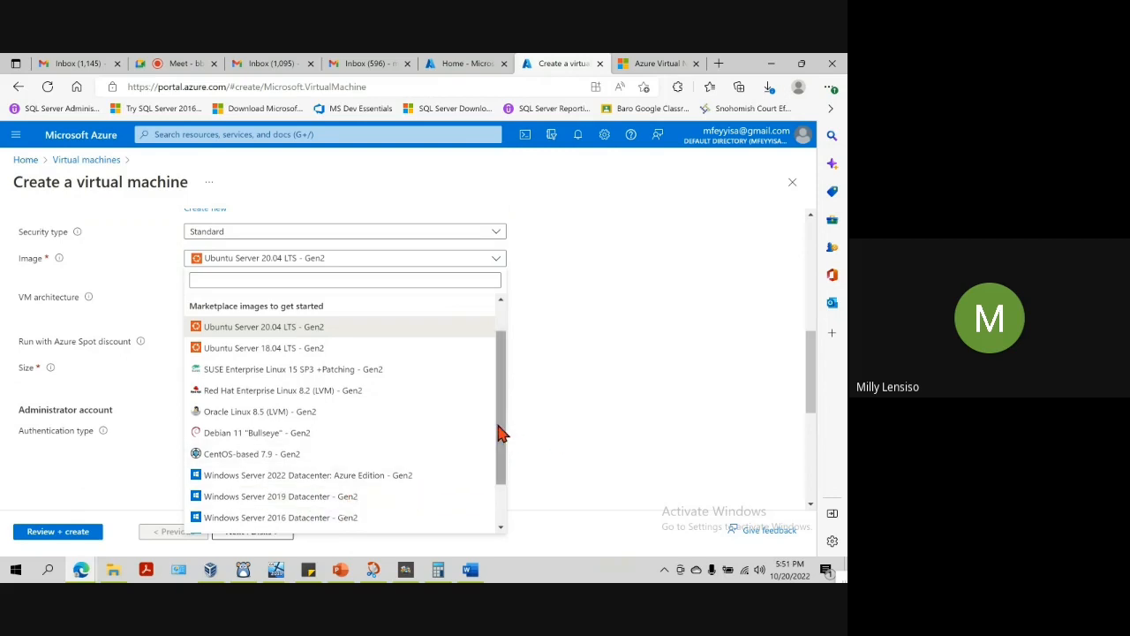
mouse_move(500, 433)
left_mouse_down()
mouse_move(507, 459)
mouse_move(511, 449)
left_mouse_up()
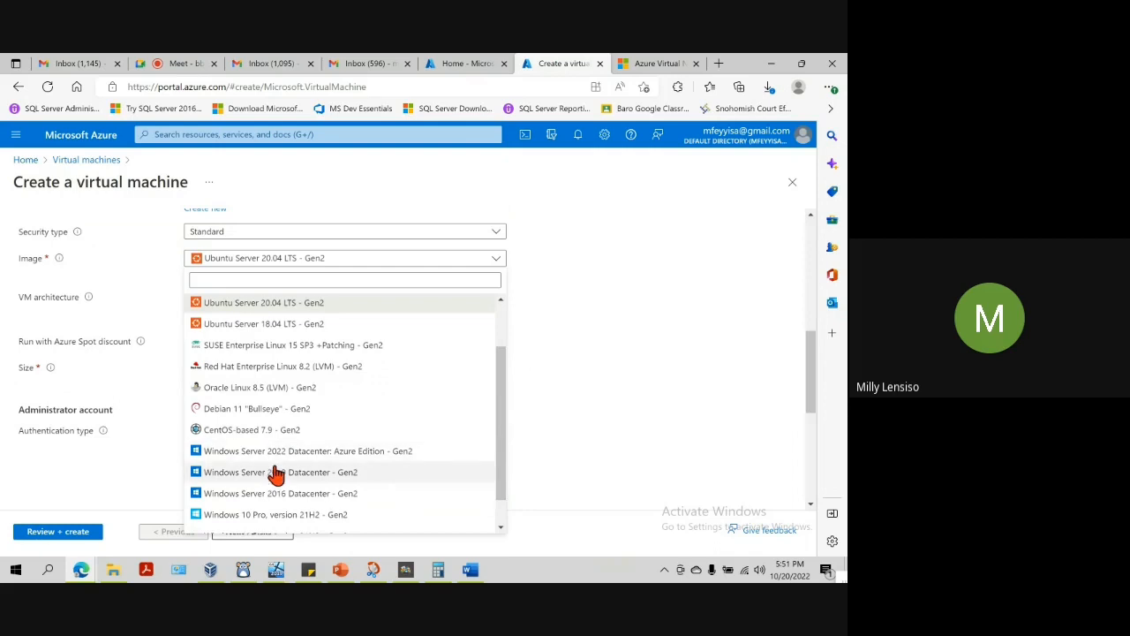
left_click(241, 476)
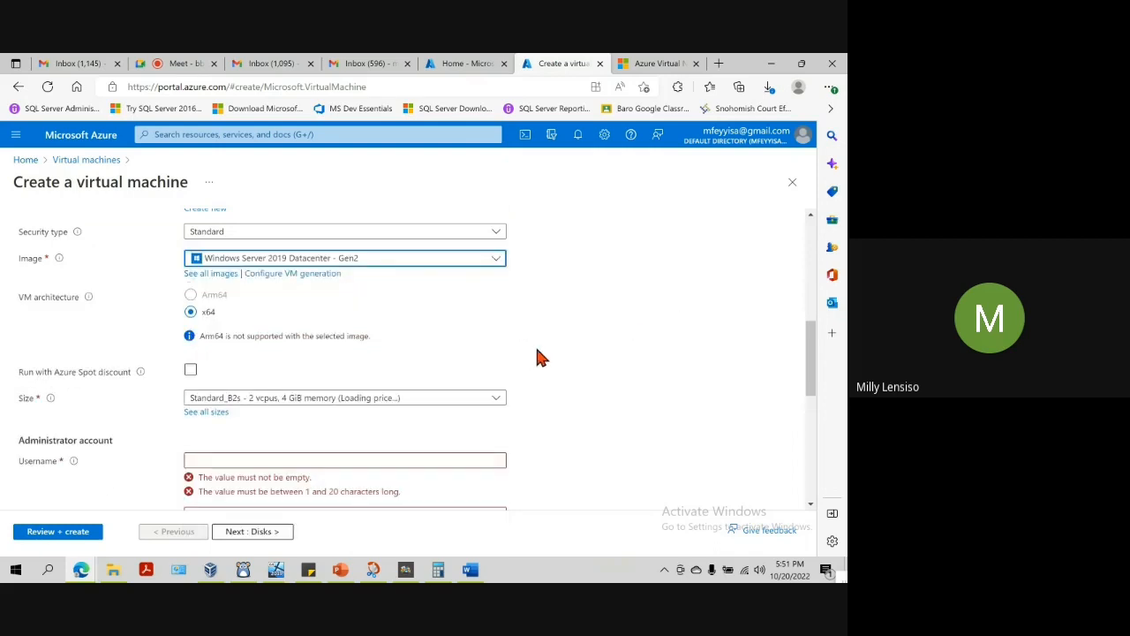
Step: Open the full list of VM sizes and select B2s for the virtual machine
scroll(541, 358, "down", 1)
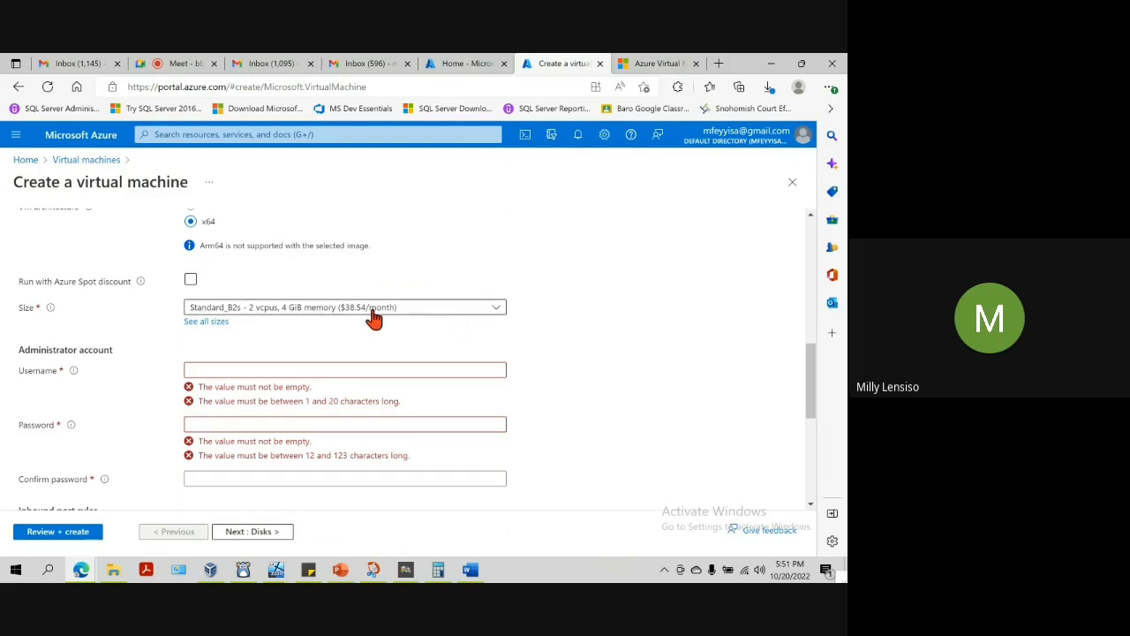
left_click(464, 316)
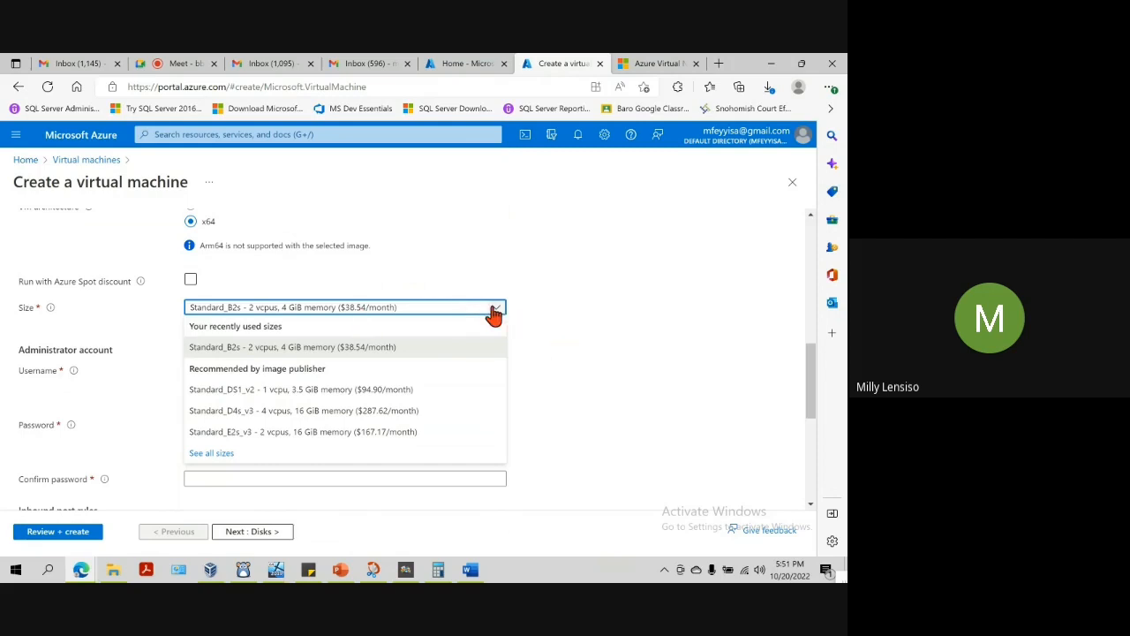
left_click(219, 454)
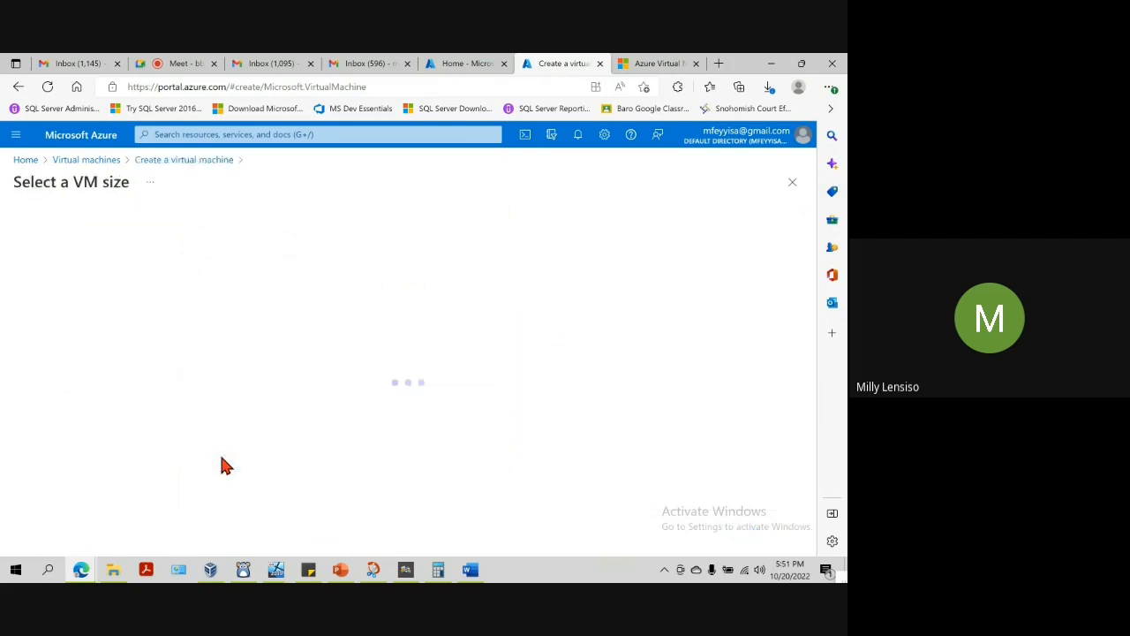
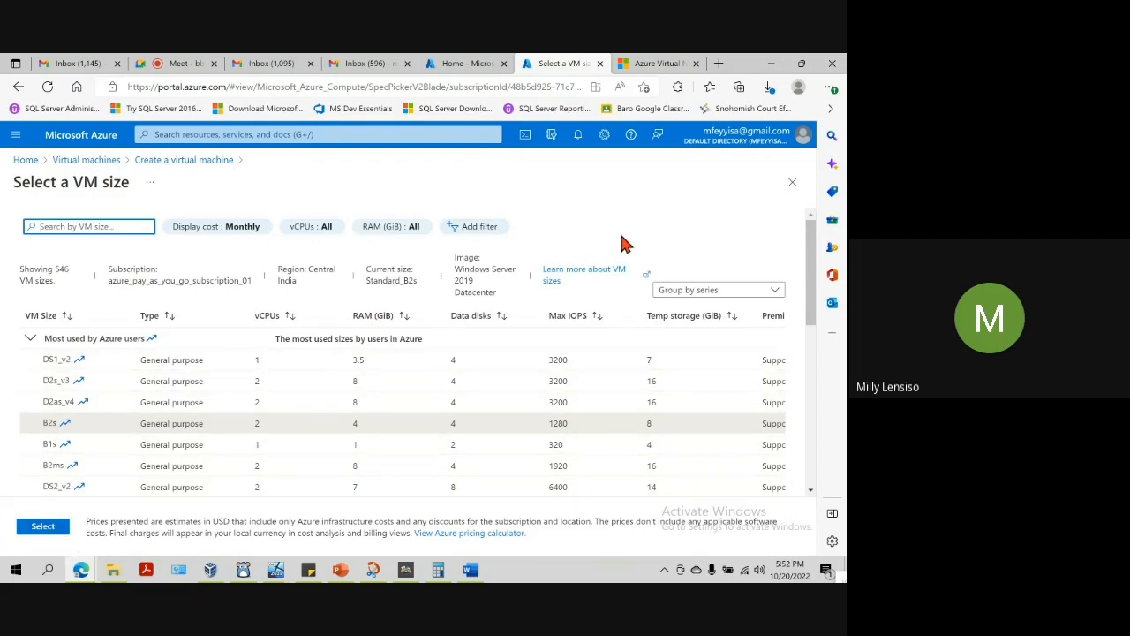
left_click(64, 433)
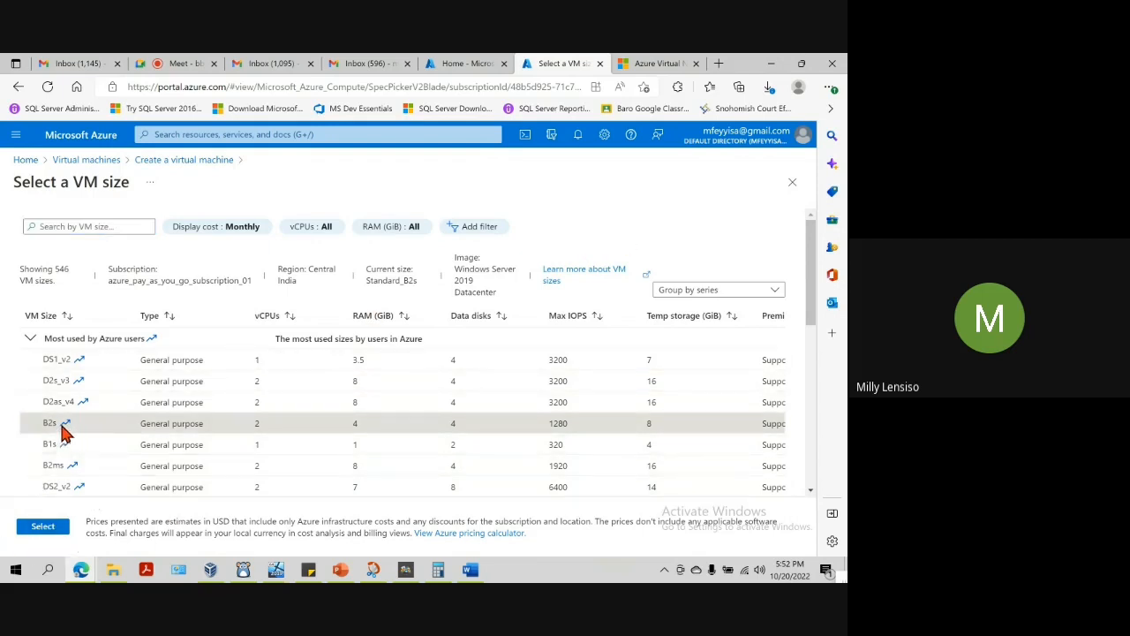
left_click(43, 526)
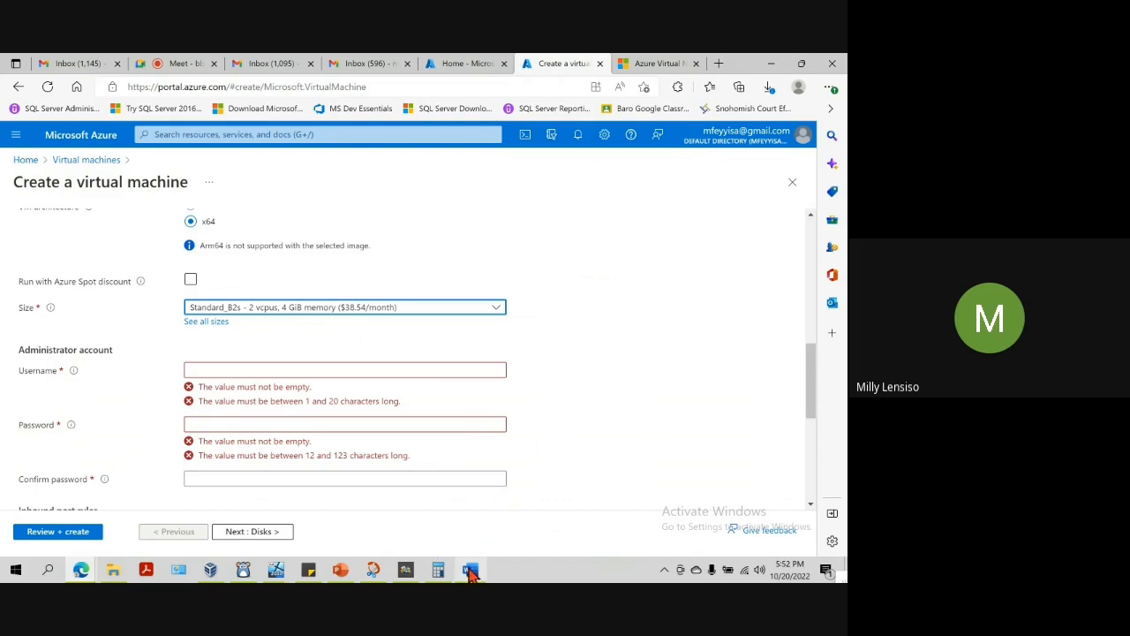
Step: Switch to Calculator and multiply the monthly price of 38.54 by 4 virtual machines
mouse_move(444, 573)
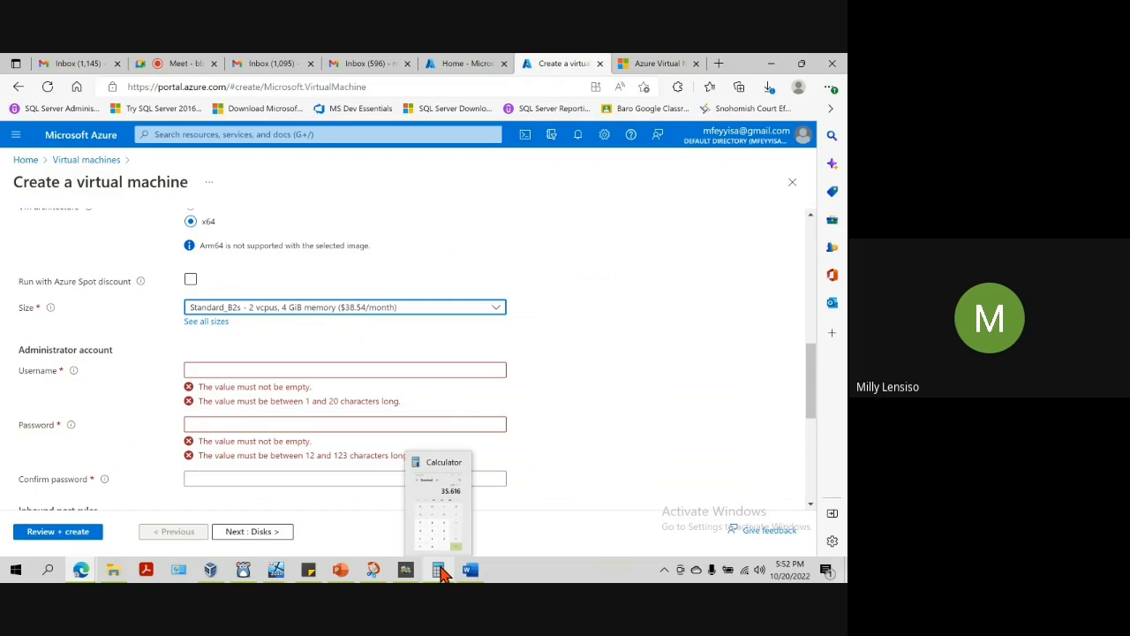
left_click(444, 573)
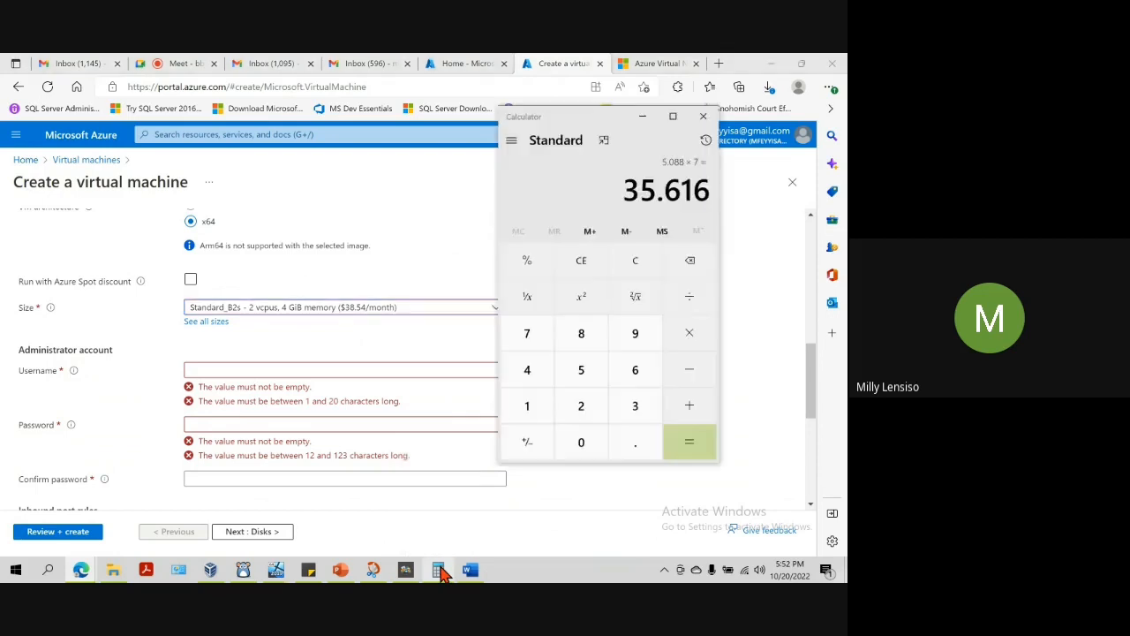
left_click(643, 264)
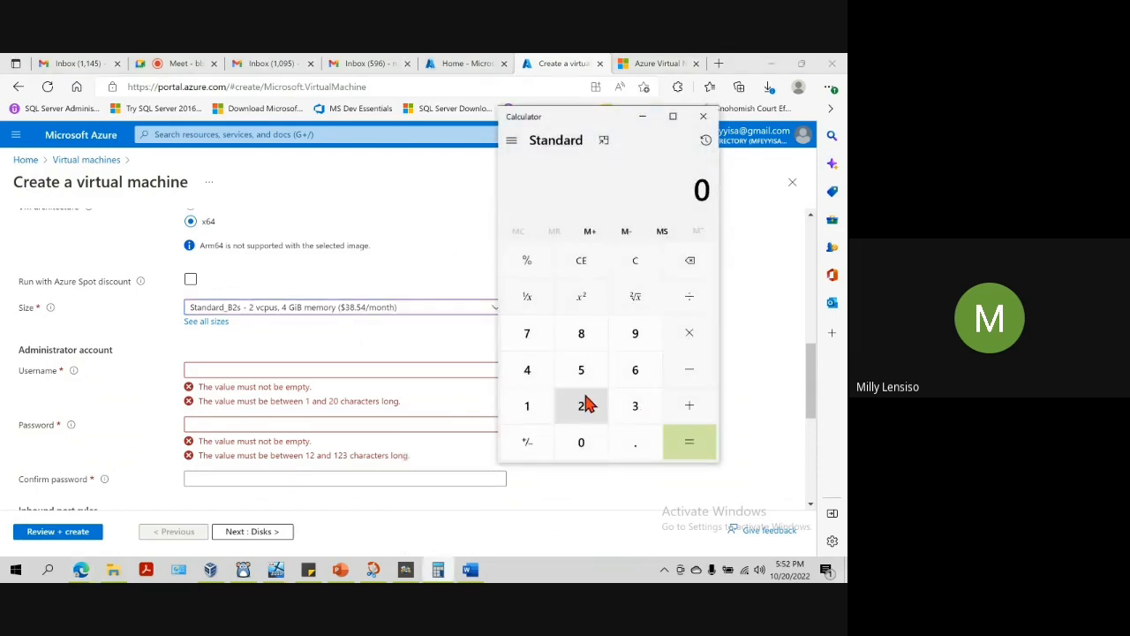
left_click(635, 412)
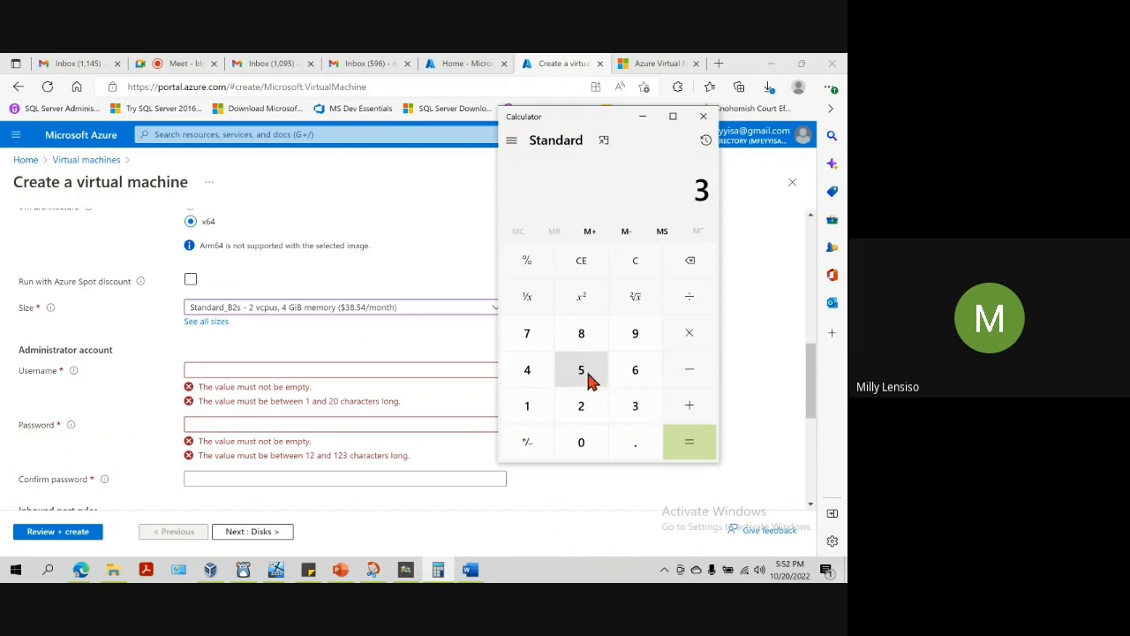
left_click(581, 334)
left_click(636, 444)
left_click(585, 370)
left_click(533, 371)
left_click(680, 335)
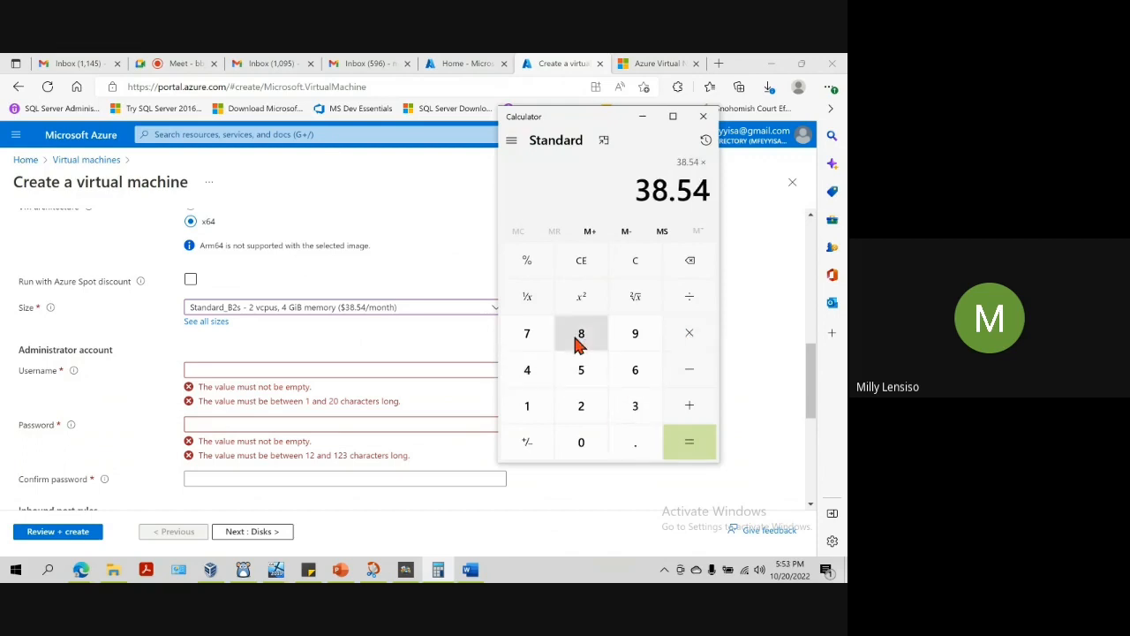
left_click(533, 372)
left_click(689, 446)
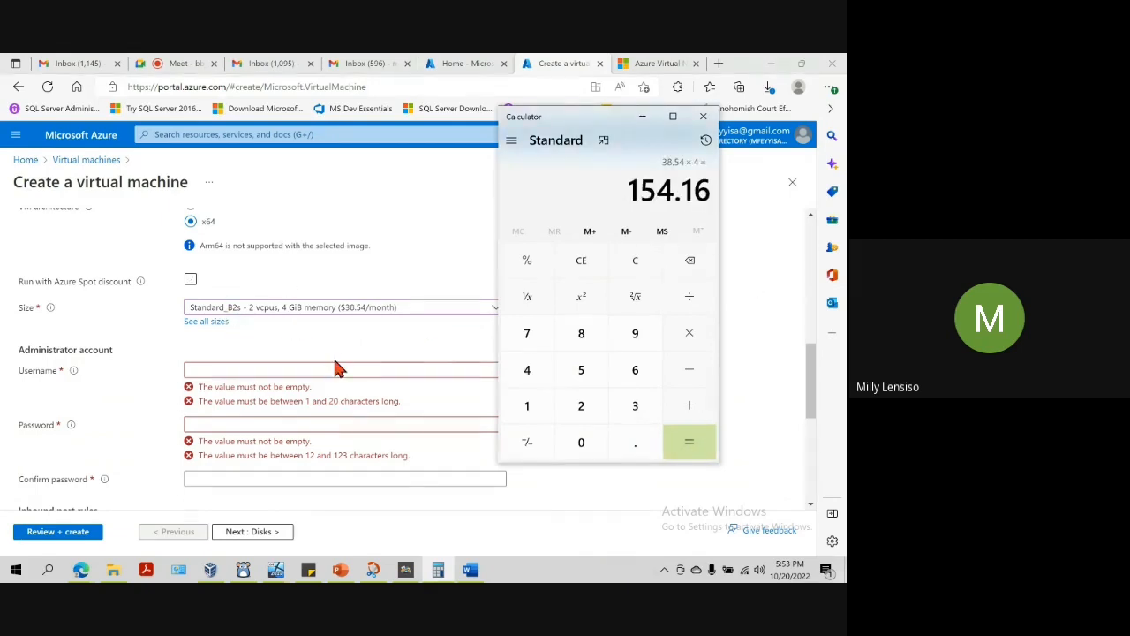
Step: Divide the monthly total by 720 to get the hourly cost, and close Calculator to return to the portal
left_click(696, 301)
left_click(522, 337)
left_click(579, 408)
left_click(577, 440)
left_click(696, 444)
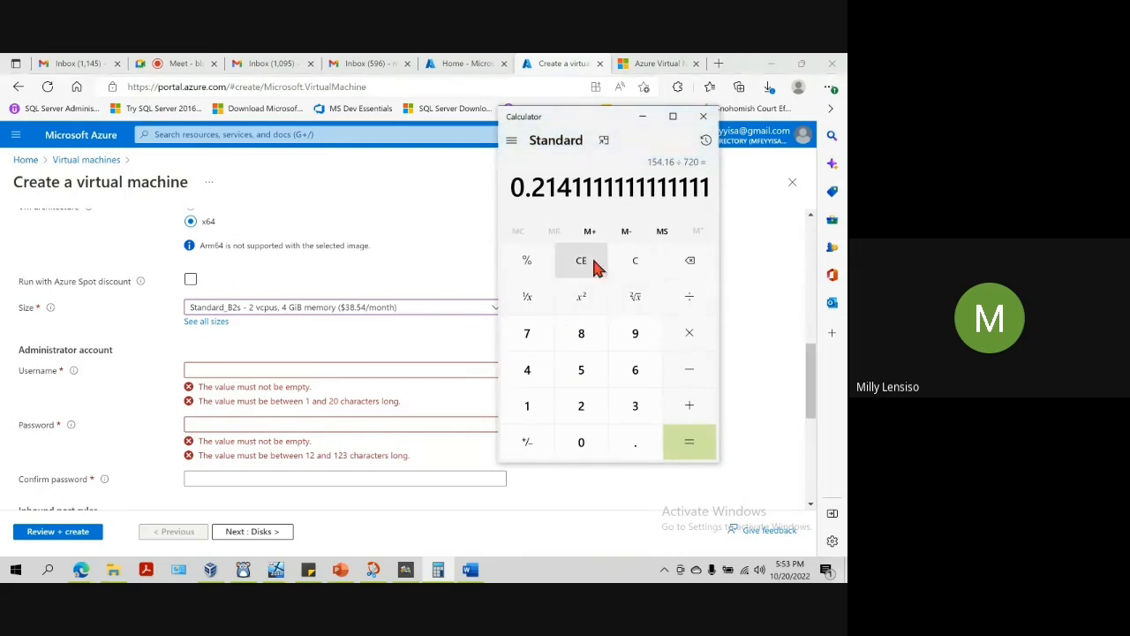
left_click(703, 115)
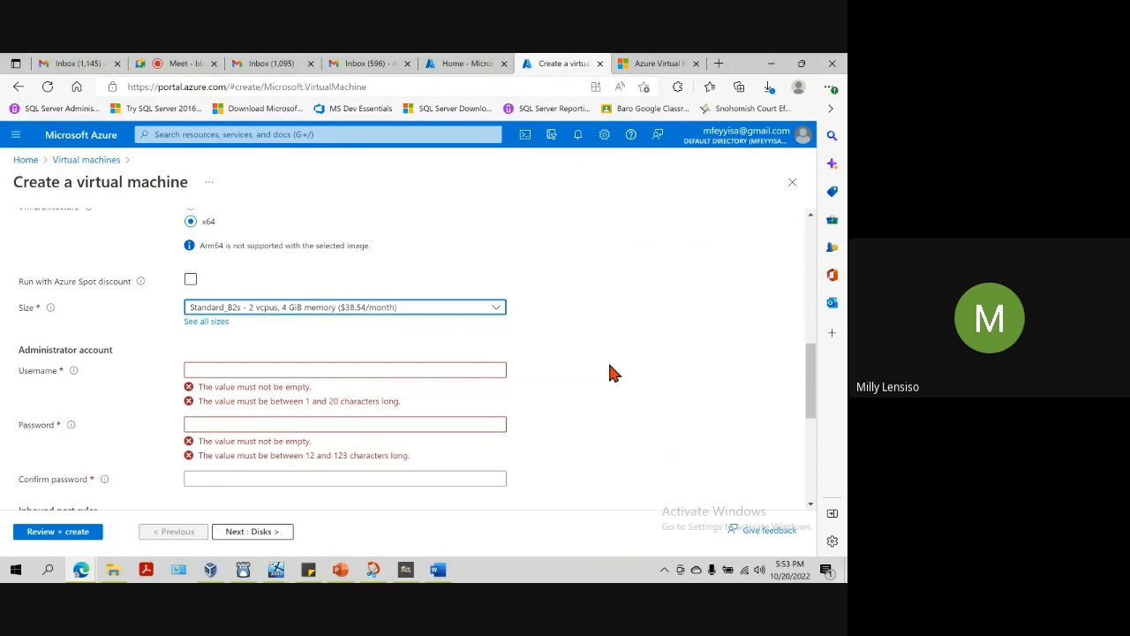
left_click(381, 367)
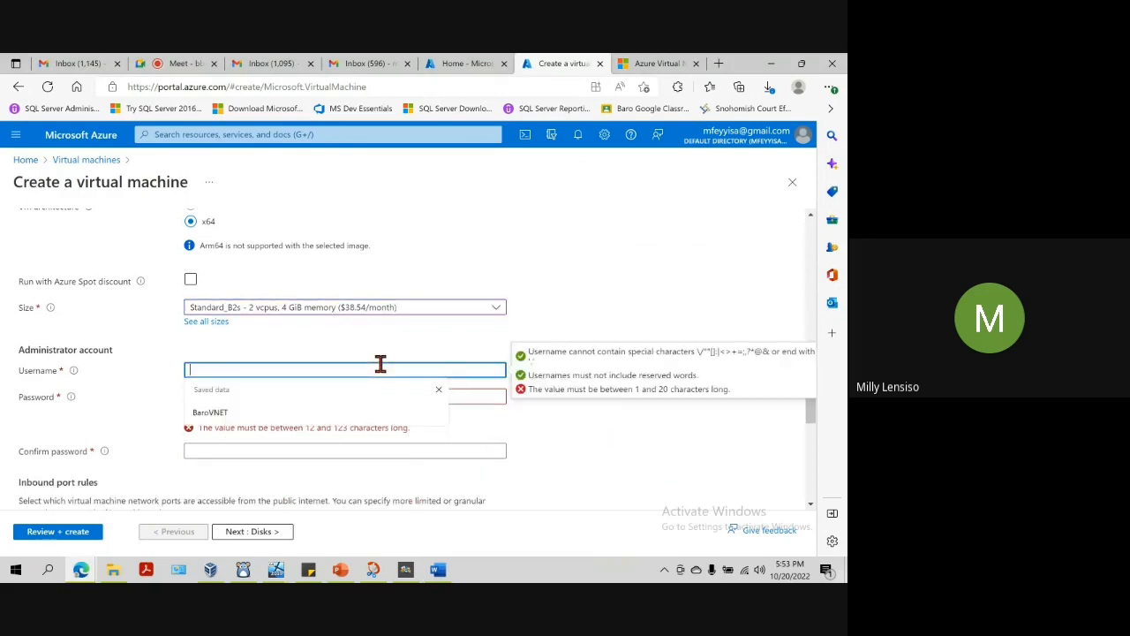
left_click(622, 240)
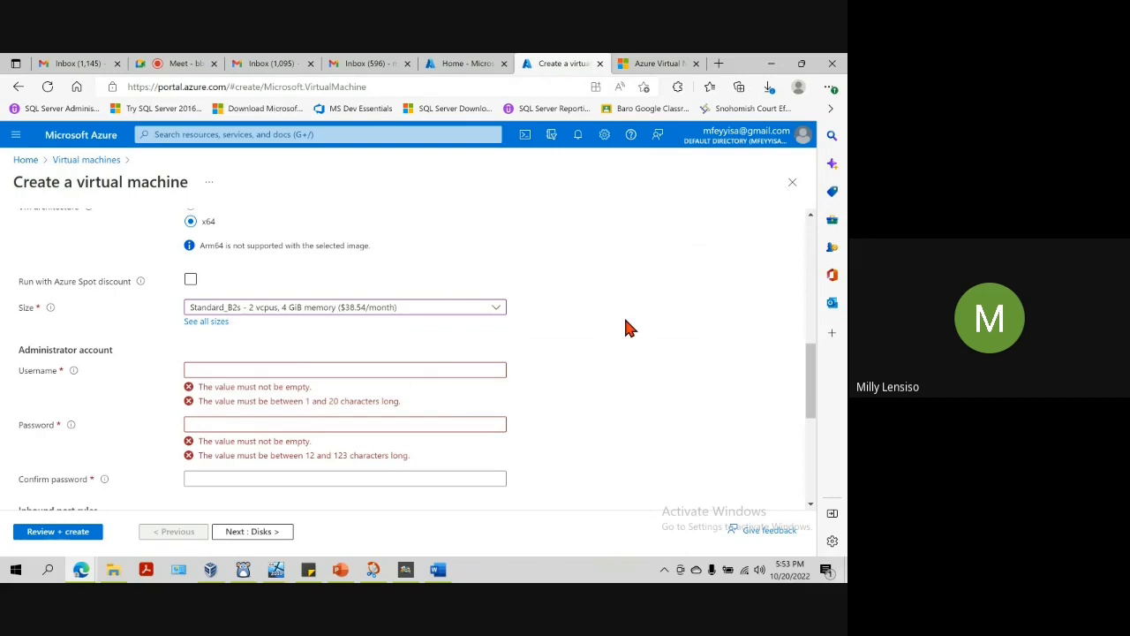
left_click(336, 365)
left_click(625, 247)
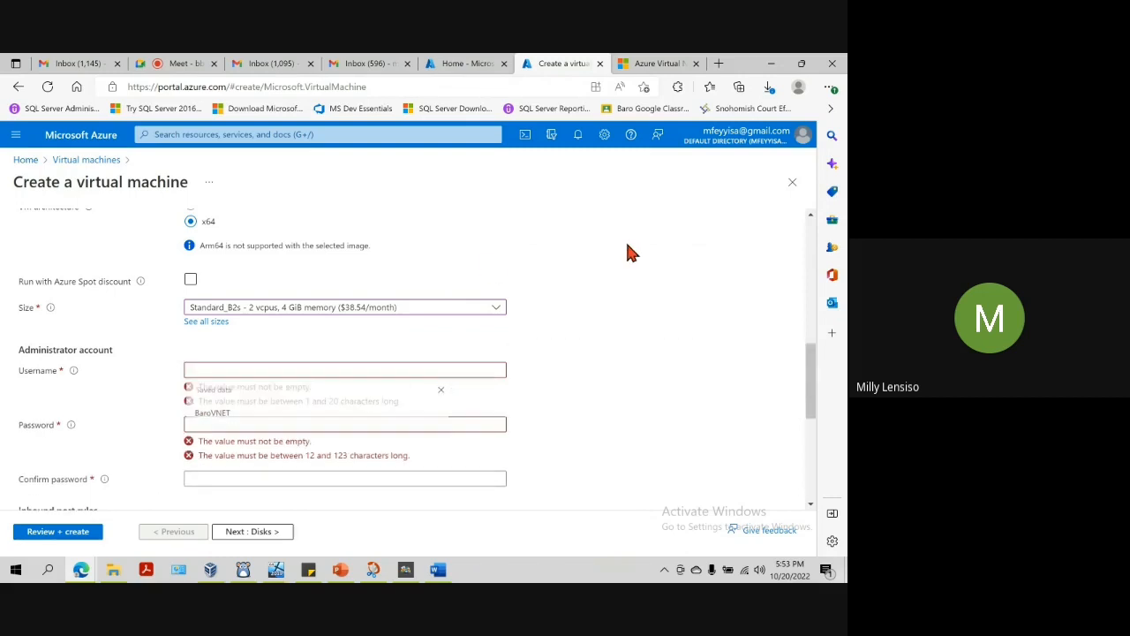
left_click(250, 368)
left_click(552, 257)
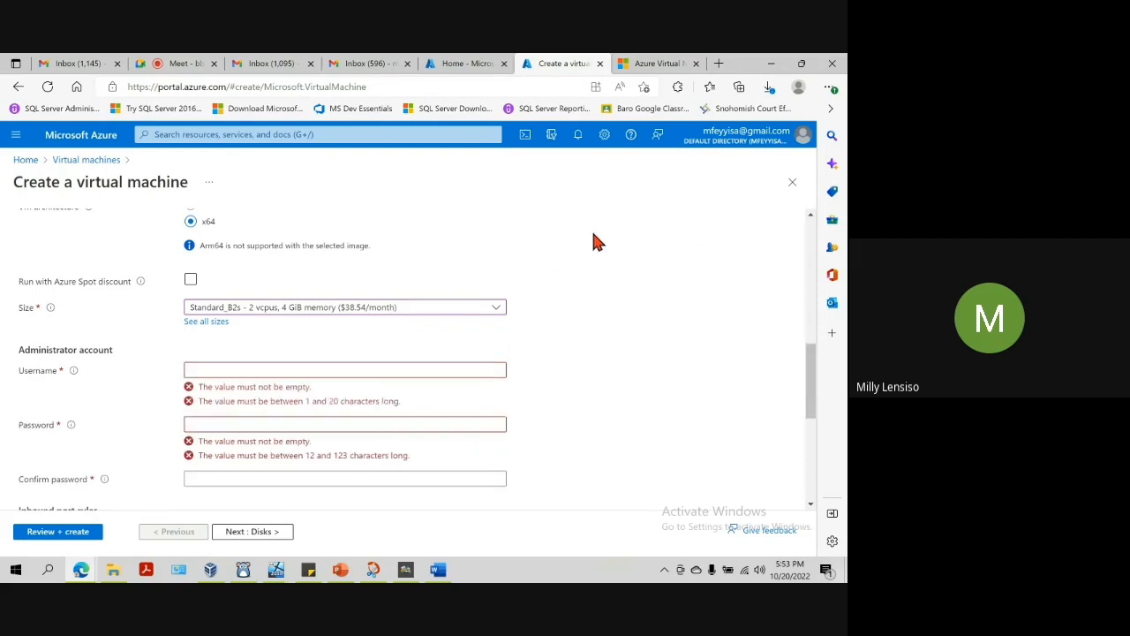
left_click(228, 366)
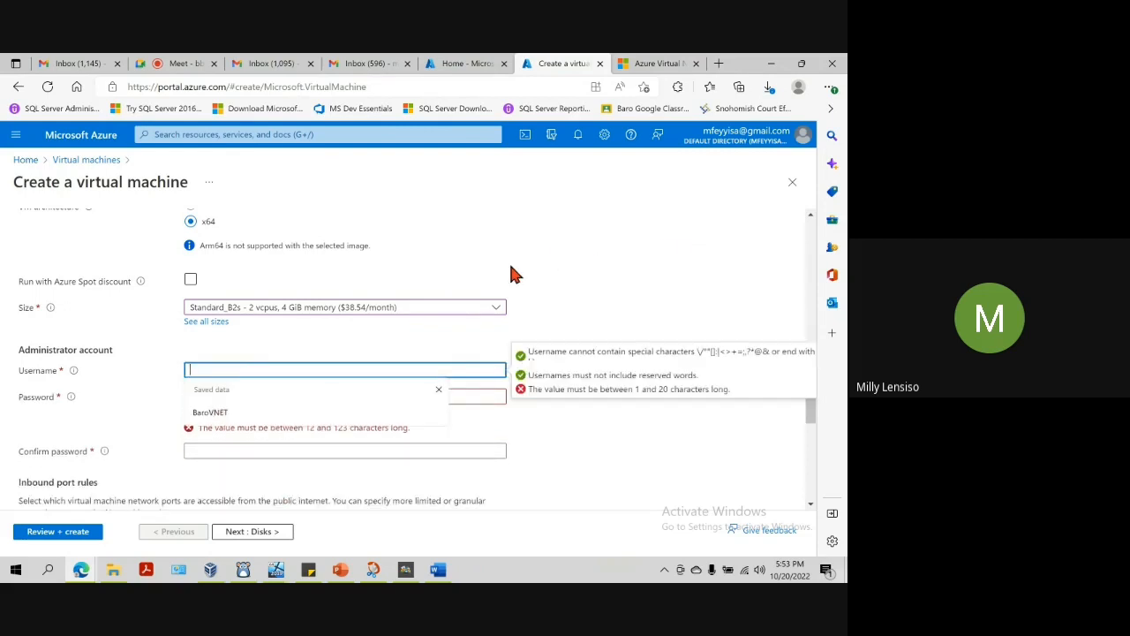
left_click(637, 260)
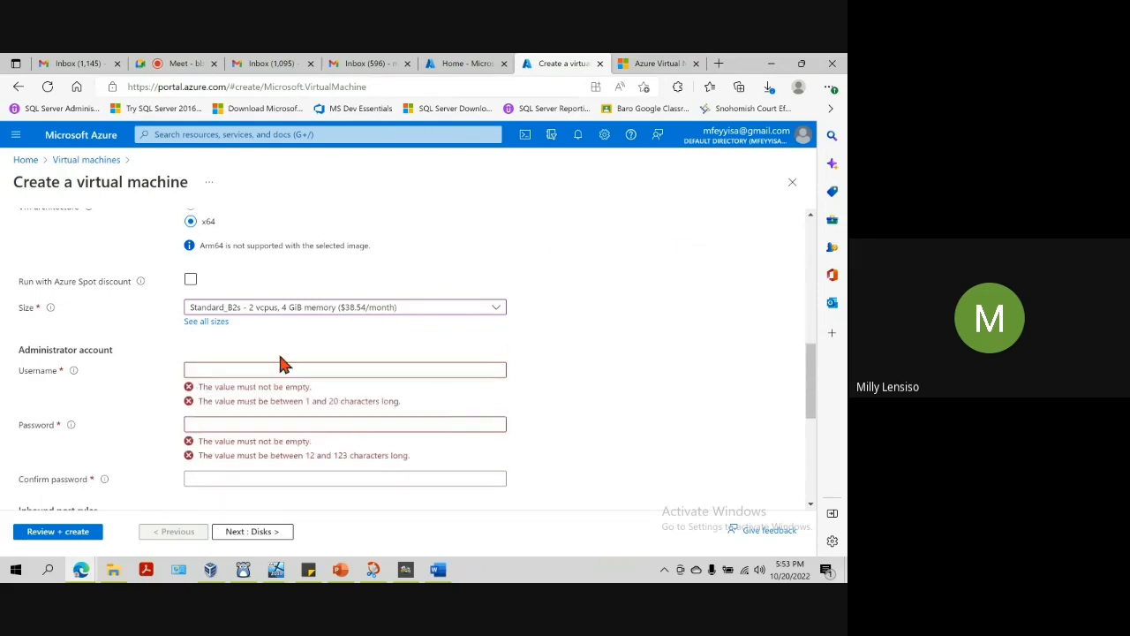
left_click(269, 366)
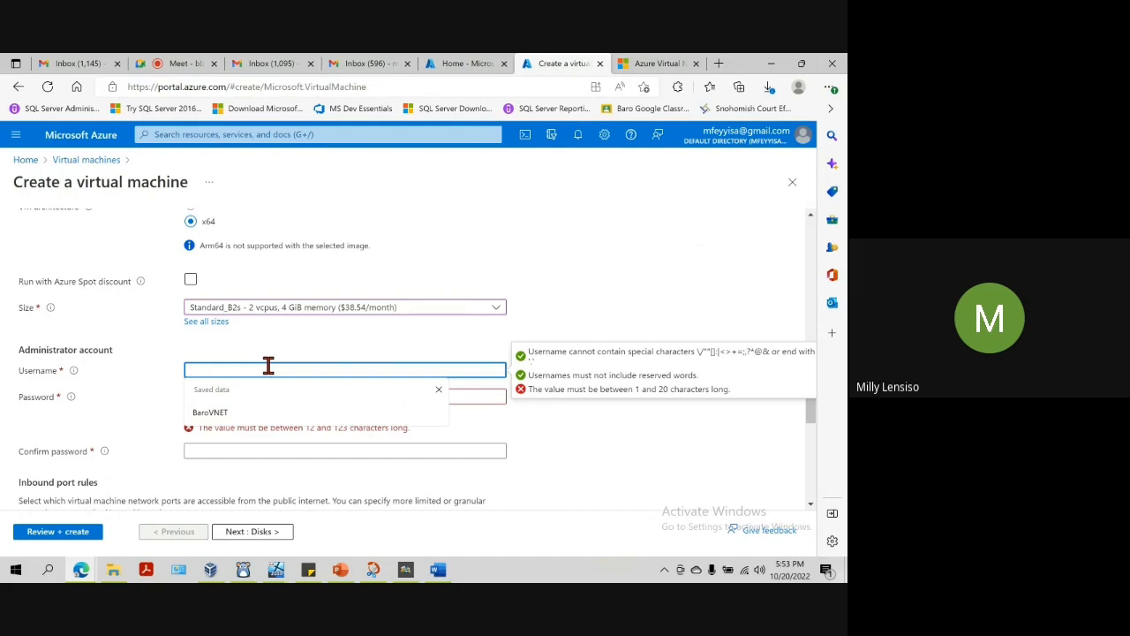
left_click(439, 389)
left_click(342, 371)
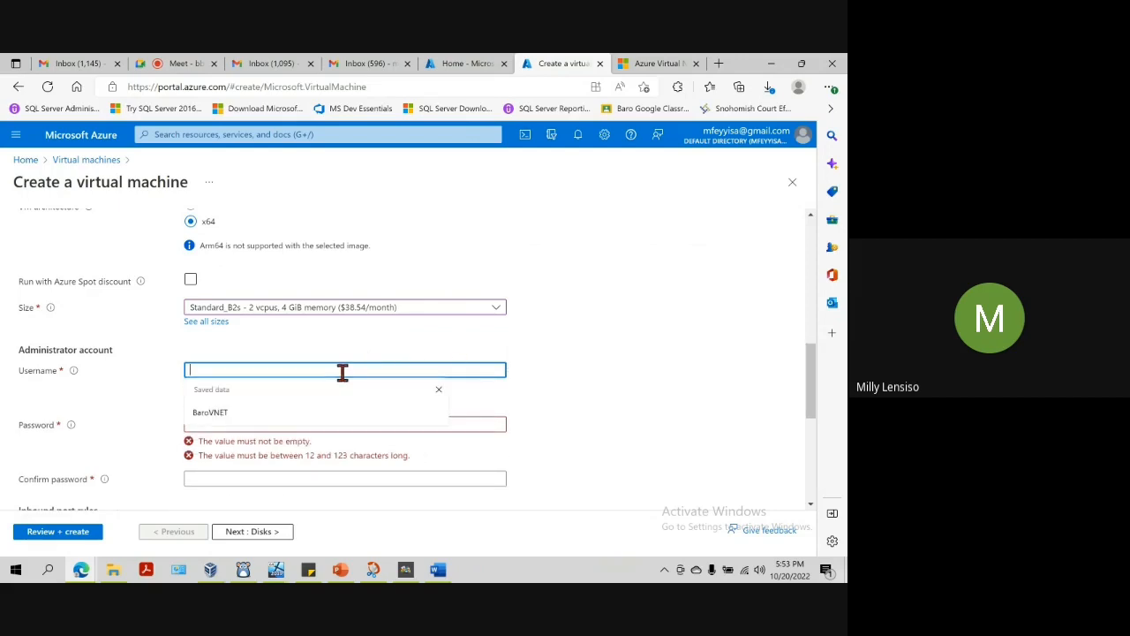
Step: Switch to the AG on Azure Steps document in Word, review the Step 4 row for creating the DC VM, and return to the portal
left_click(437, 569)
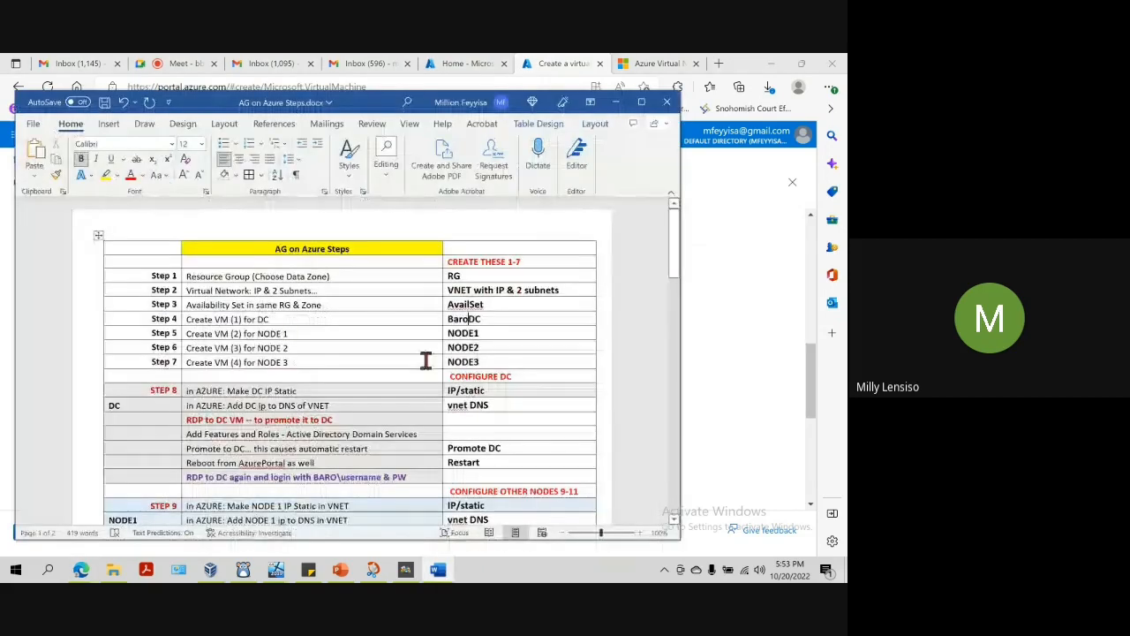
double_click(476, 323)
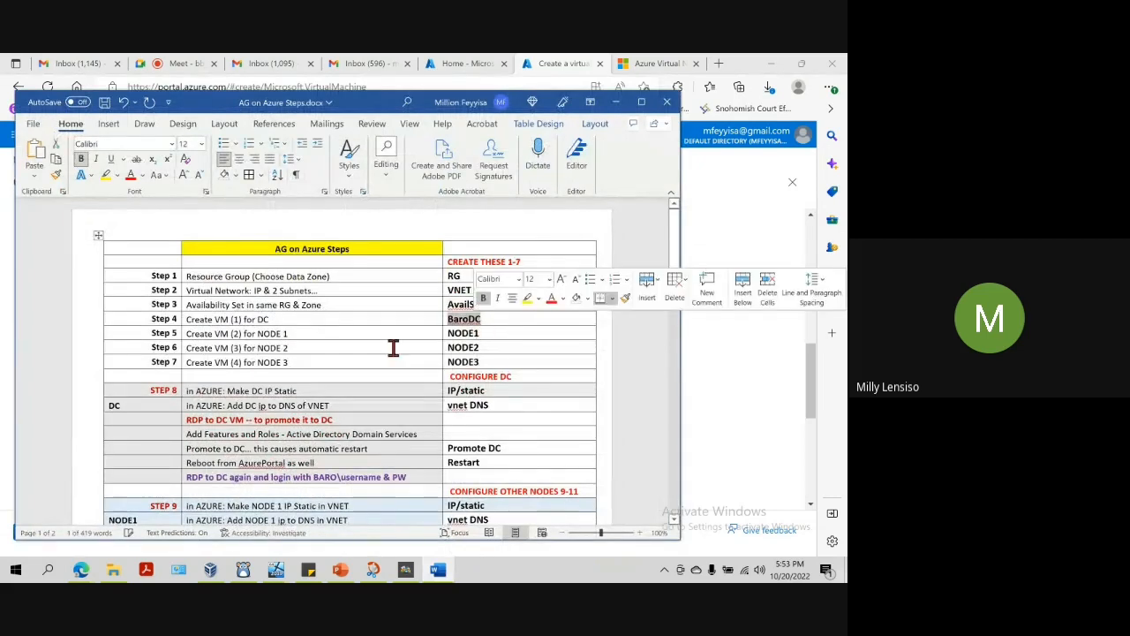
left_click(96, 324)
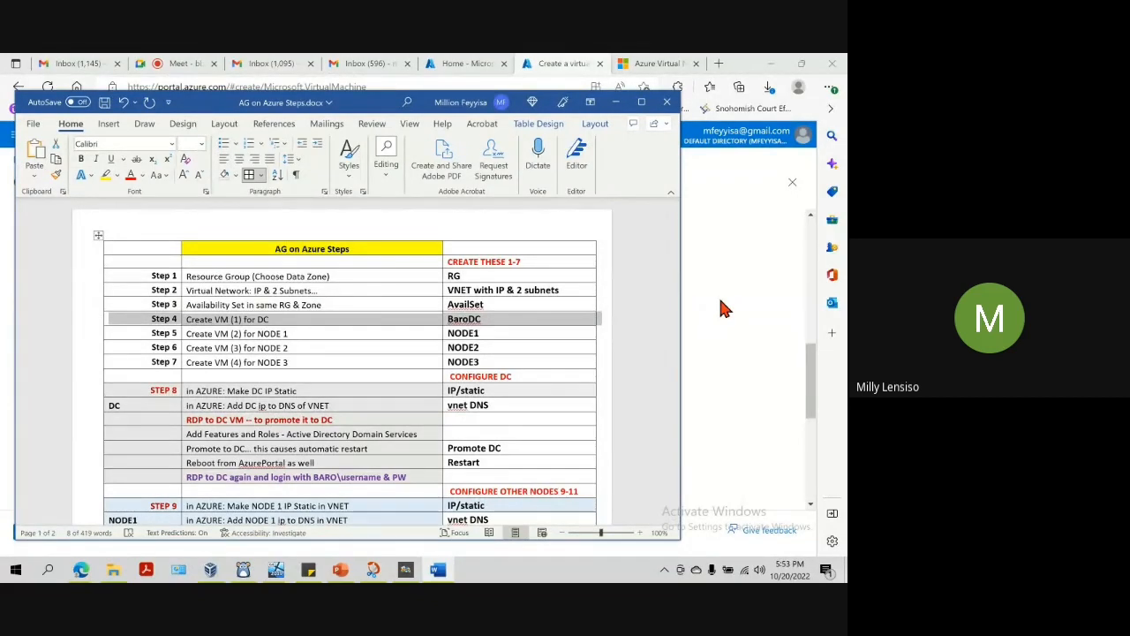
left_click(719, 307)
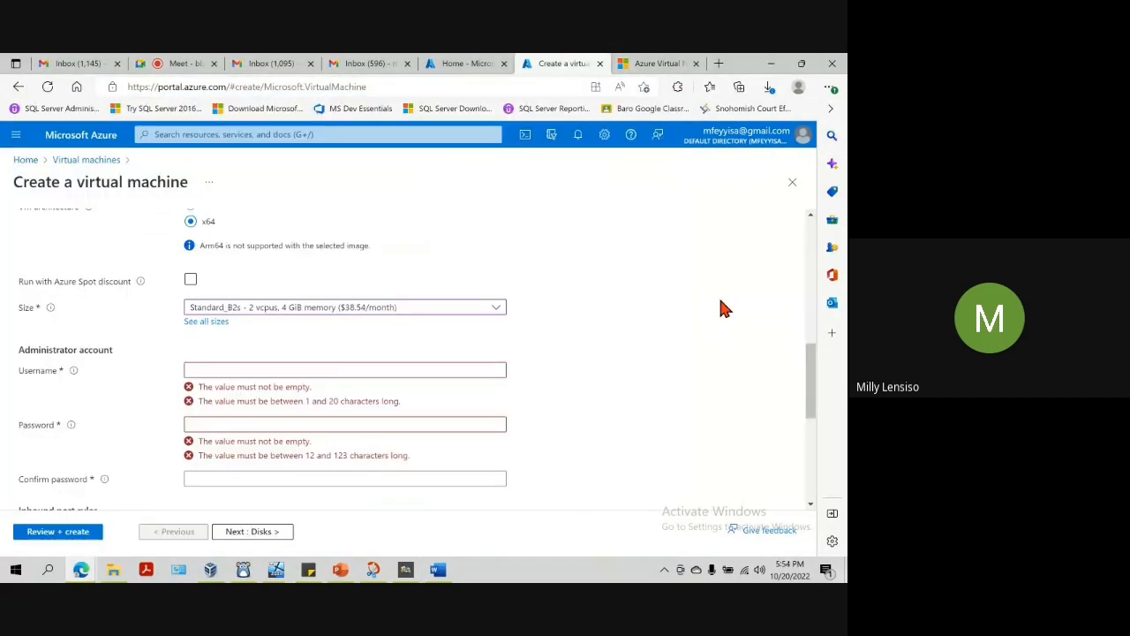
Step: Enter the username for the virtual machine's administrator account
left_click(441, 370)
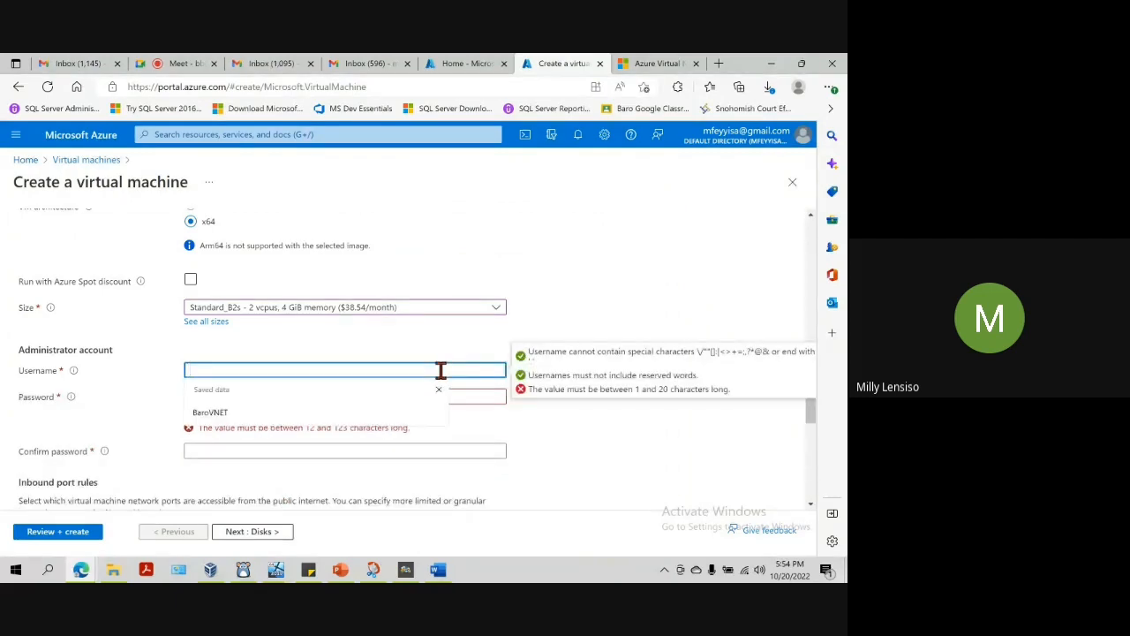
left_click(439, 389)
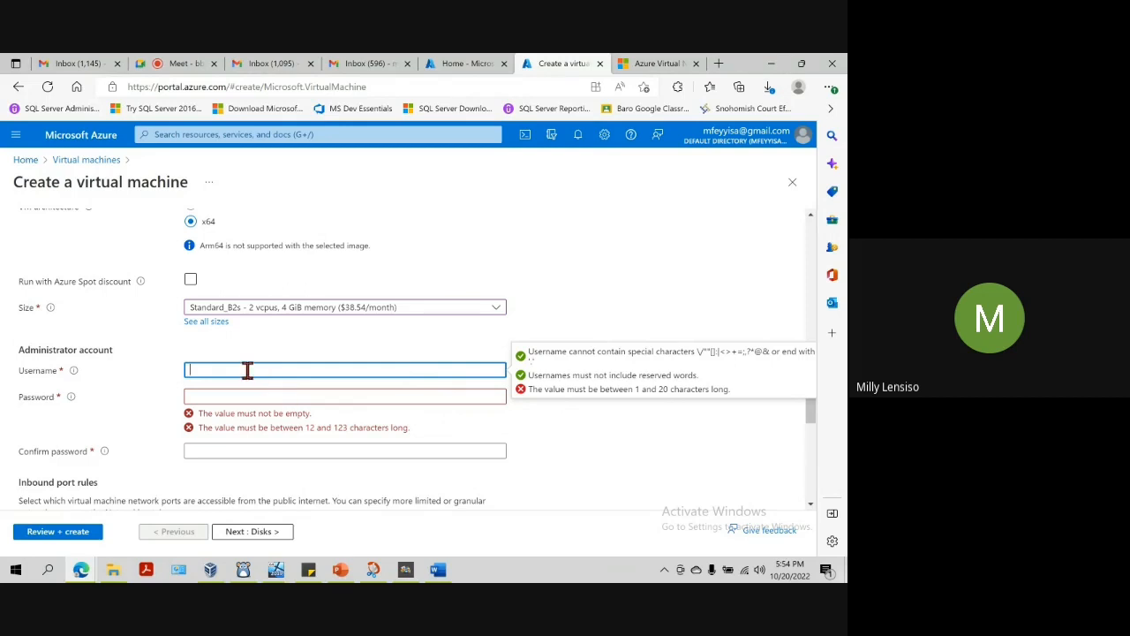
scroll(315, 303, "up", 10)
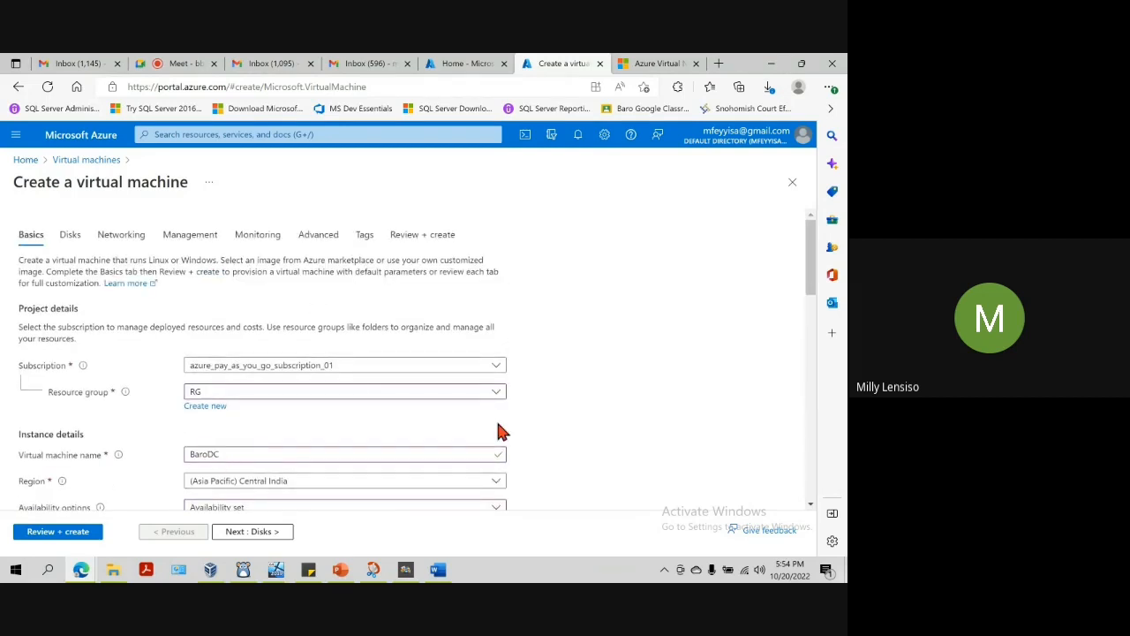
scroll(587, 424, "down", 5)
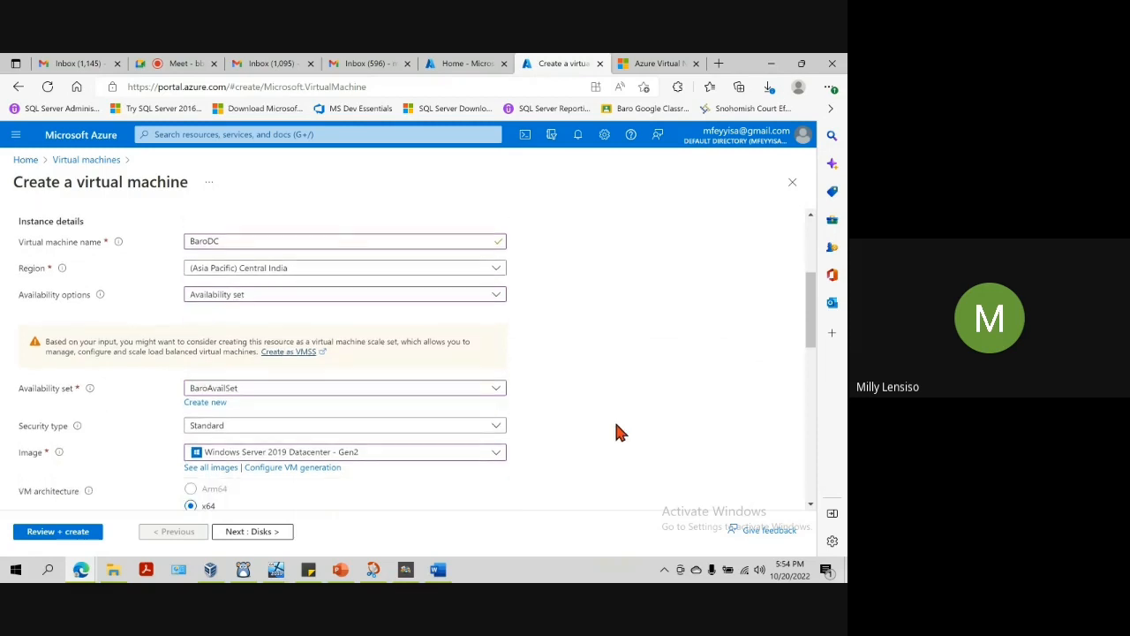
scroll(618, 433, "down", 1)
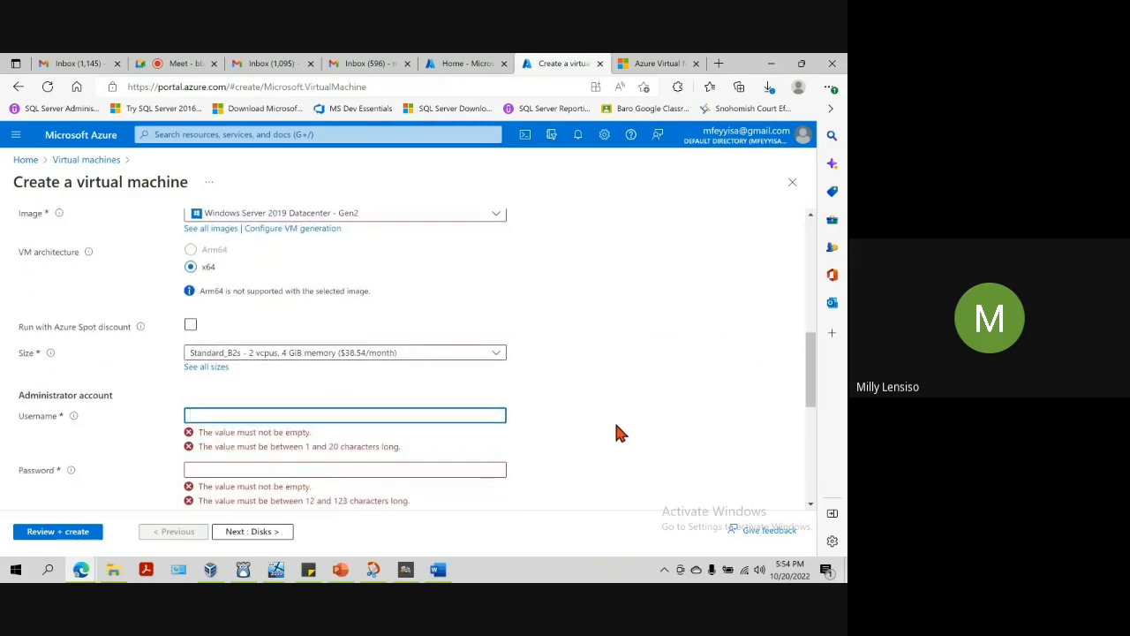
scroll(619, 432, "down", 1)
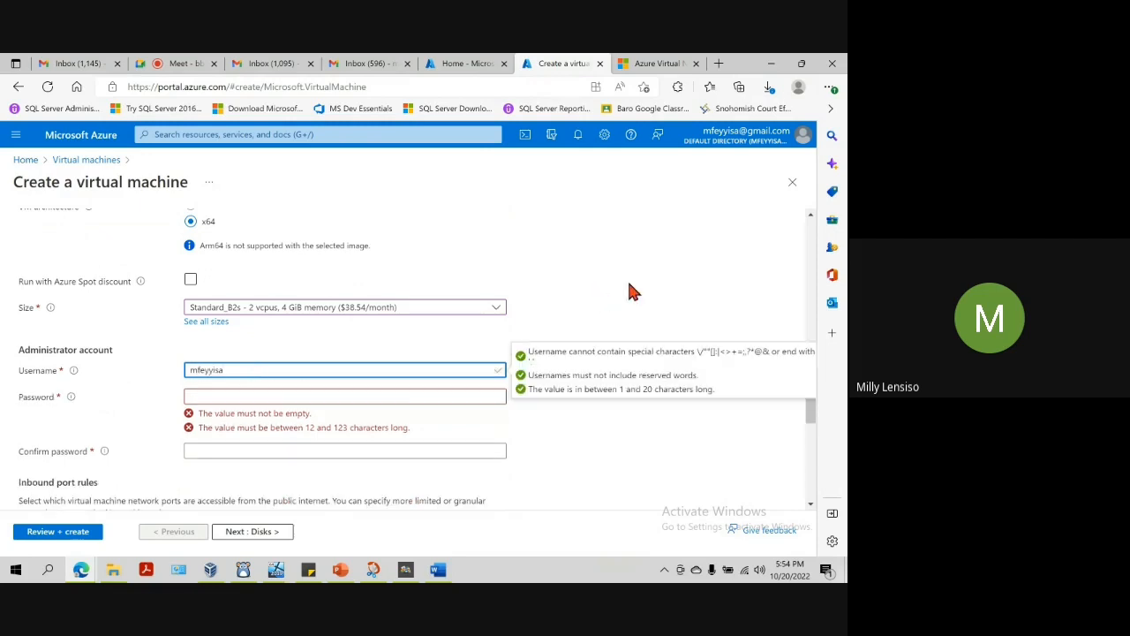
Step: Enter the administrator account password and repeat it in the confirmation field
scroll(630, 270, "down", 1)
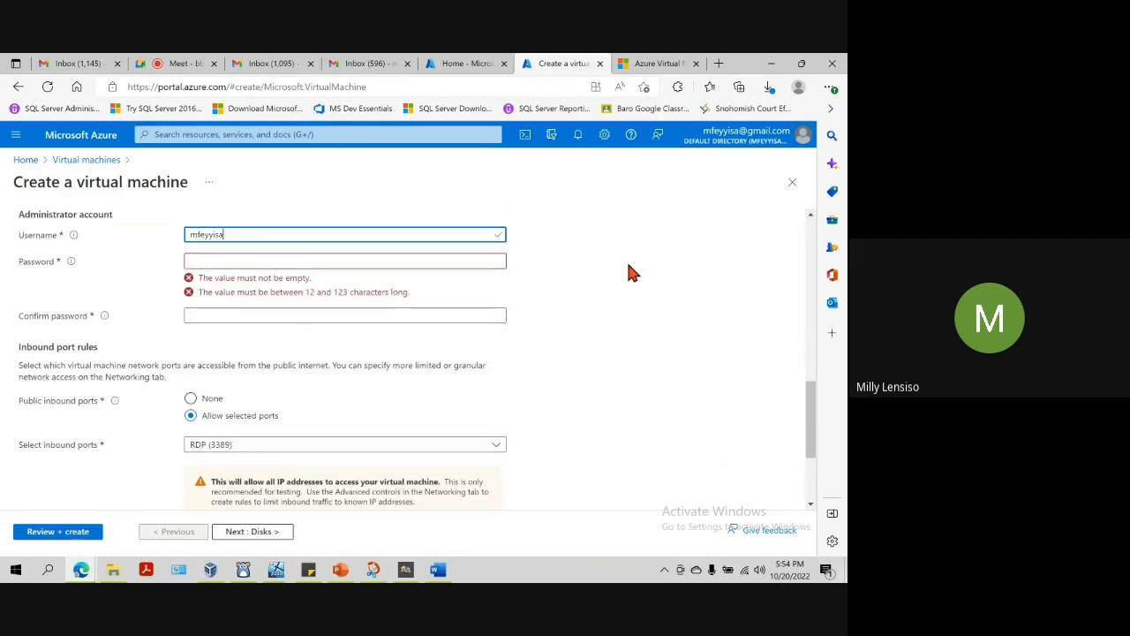
left_click(214, 262)
type("•")
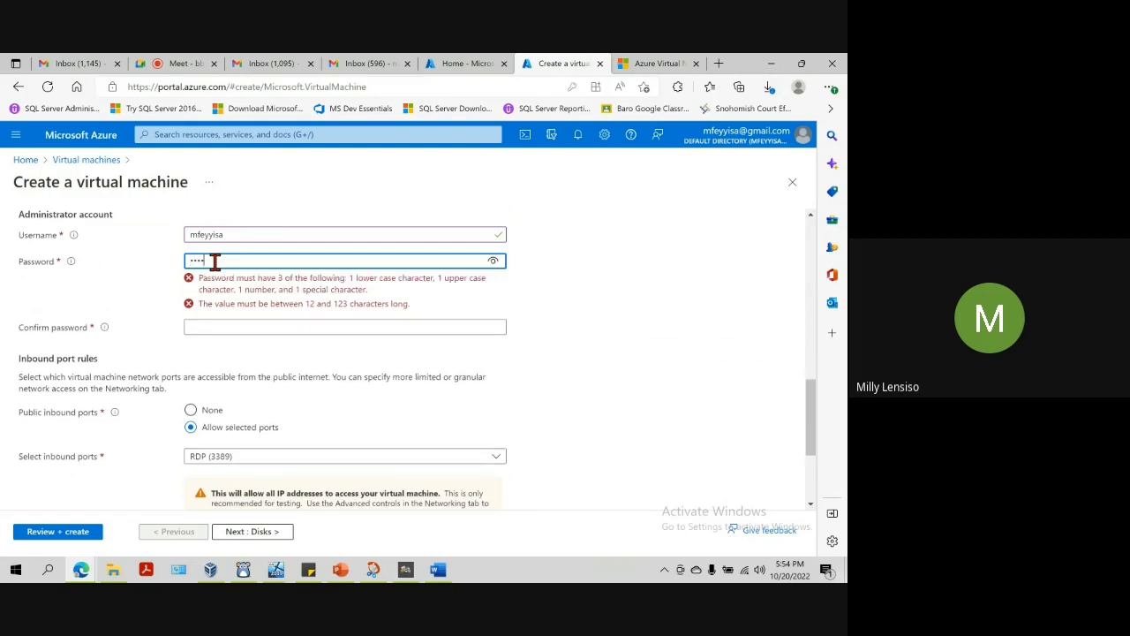
type("••••••••••••")
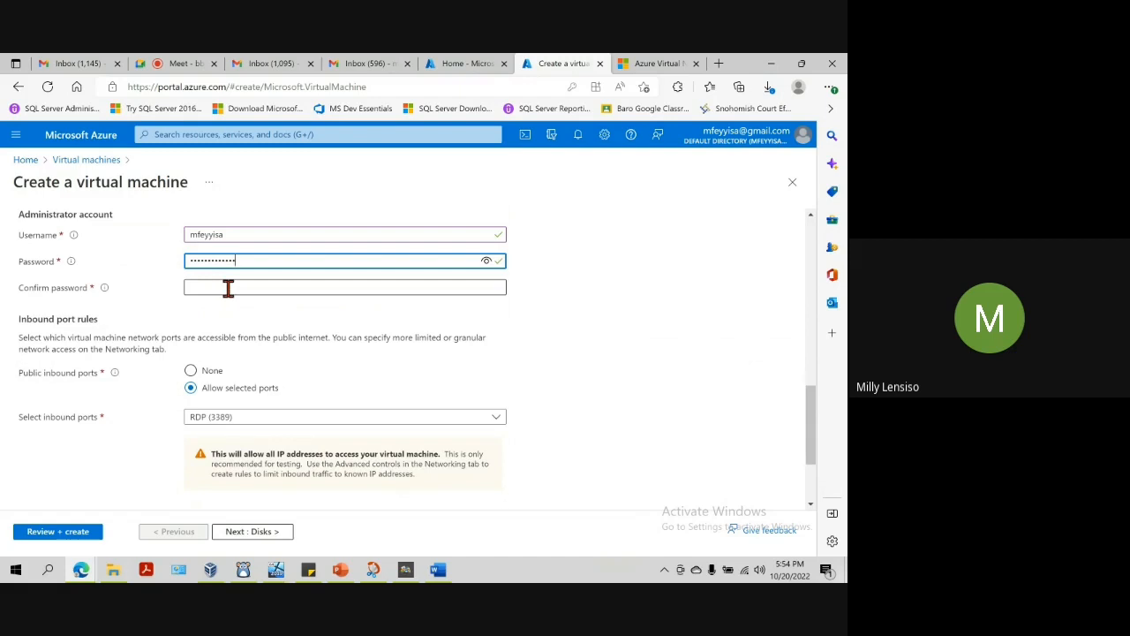
left_click(228, 289)
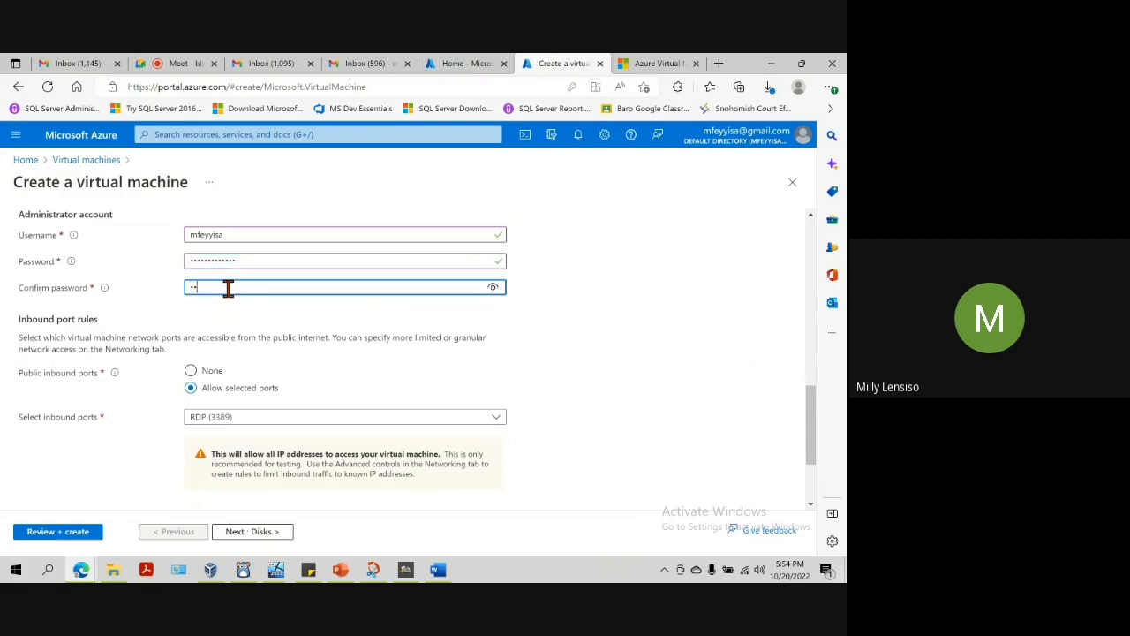
type("••••••••••••")
Step: Set the virtual machine's OS disk type to Standard HDD in the disk settings
scroll(528, 426, "down", 1)
scroll(528, 426, "up", 2)
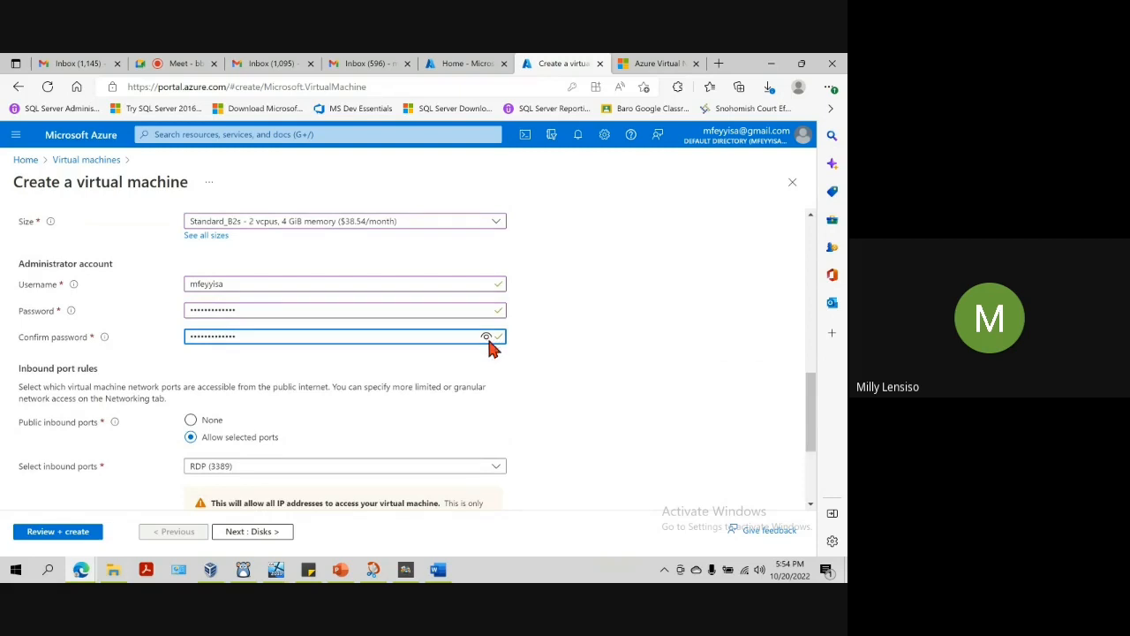
scroll(584, 424, "down", 2)
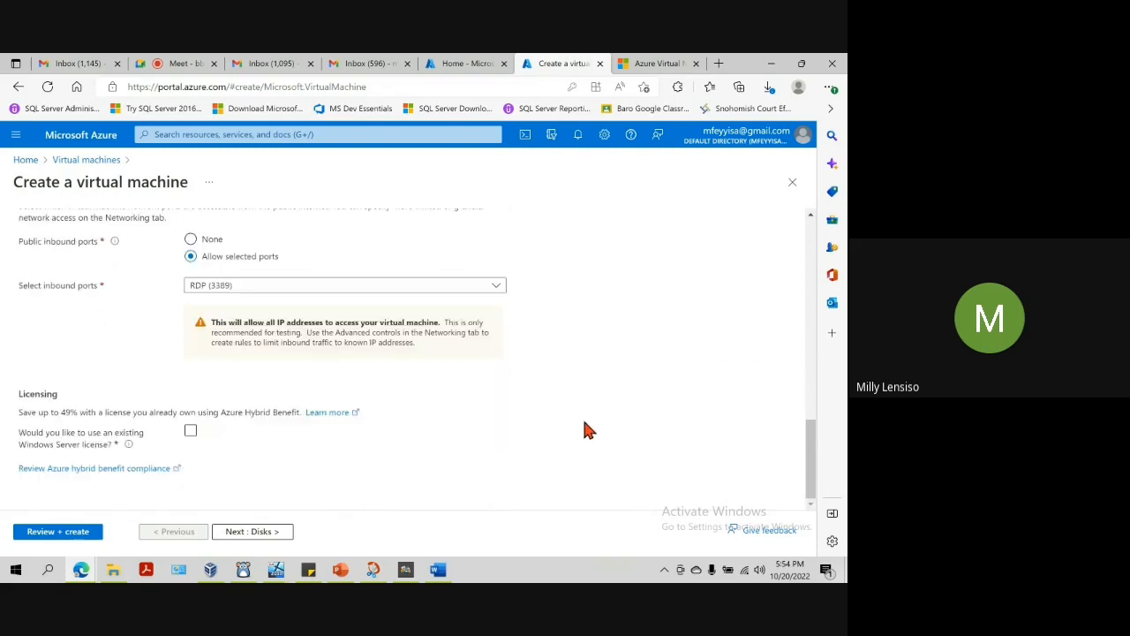
scroll(369, 399, "up", 1)
scroll(364, 385, "up", 10)
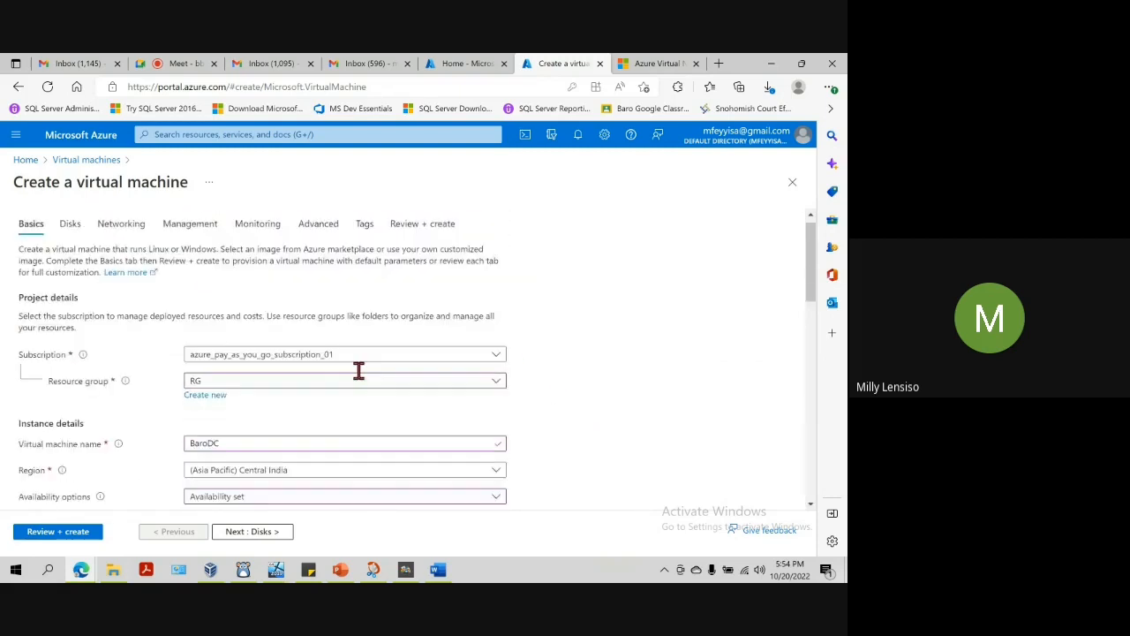
left_click(70, 234)
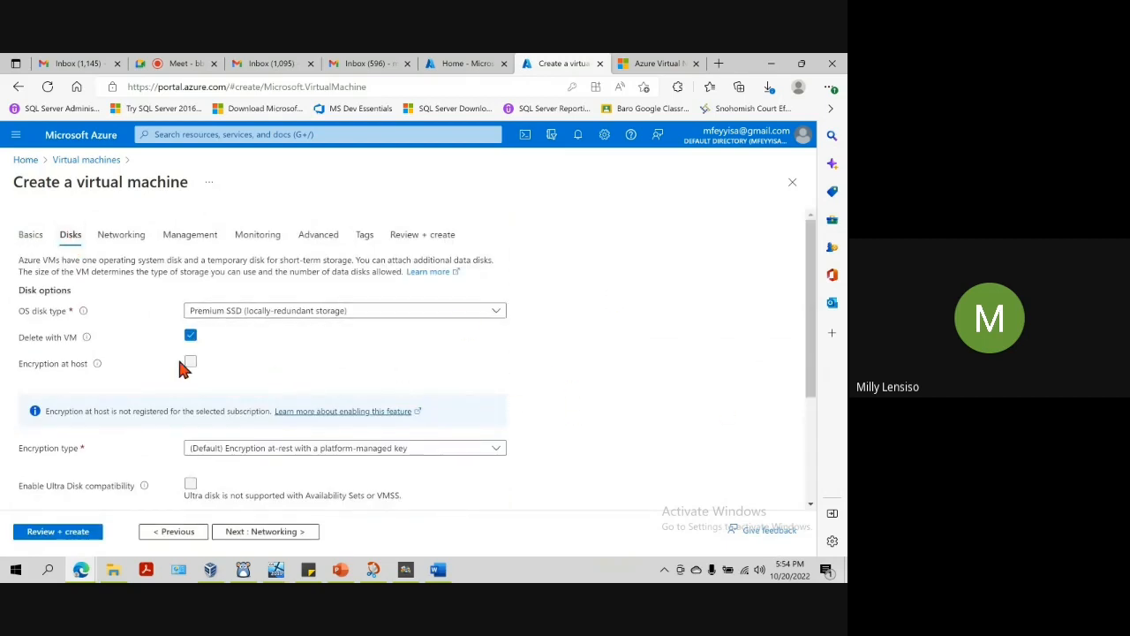
left_click(314, 311)
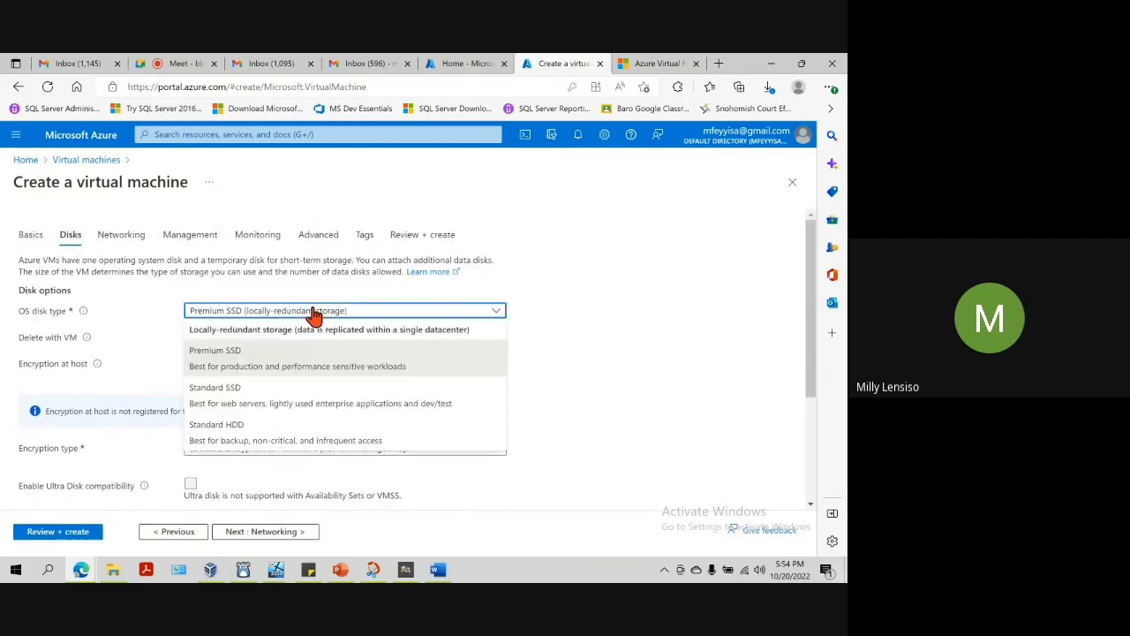
left_click(274, 434)
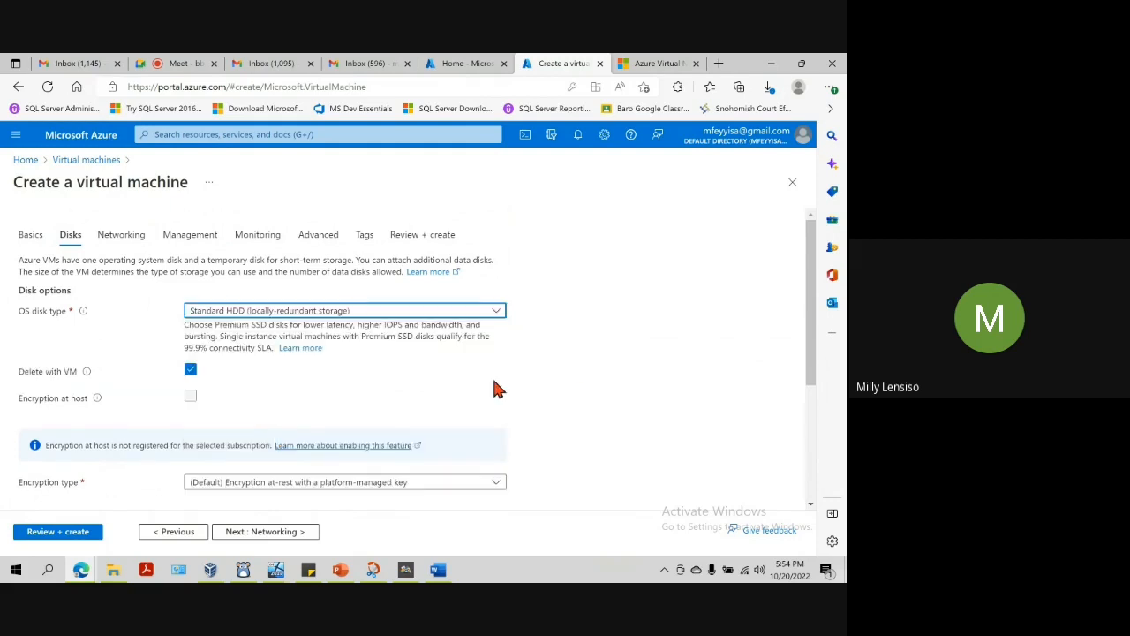
Step: Review the OS disk type choices, encryption and data disk settings, and go to the virtual machine's networking settings
scroll(495, 386, "down", 3)
scroll(547, 388, "up", 3)
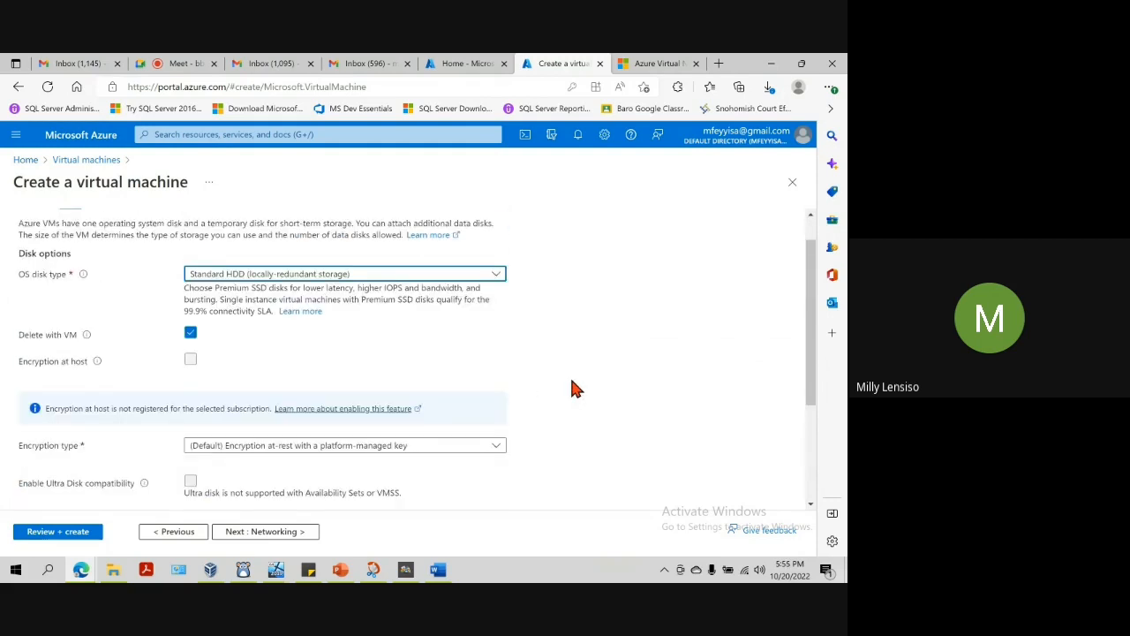
left_click(341, 310)
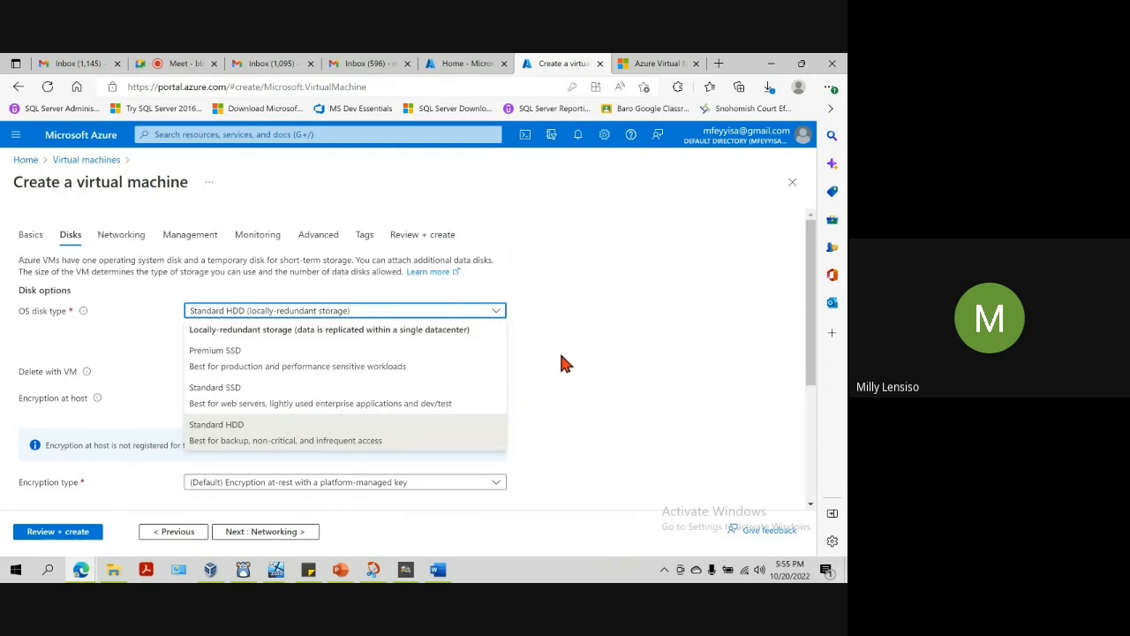
left_click(609, 357)
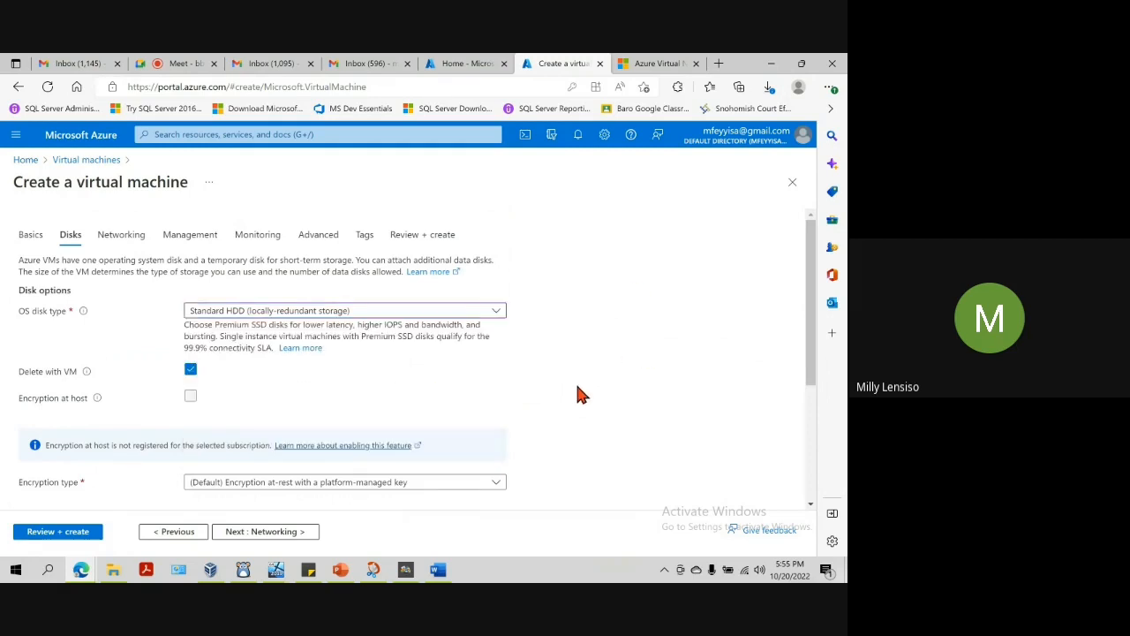
scroll(581, 395, "down", 3)
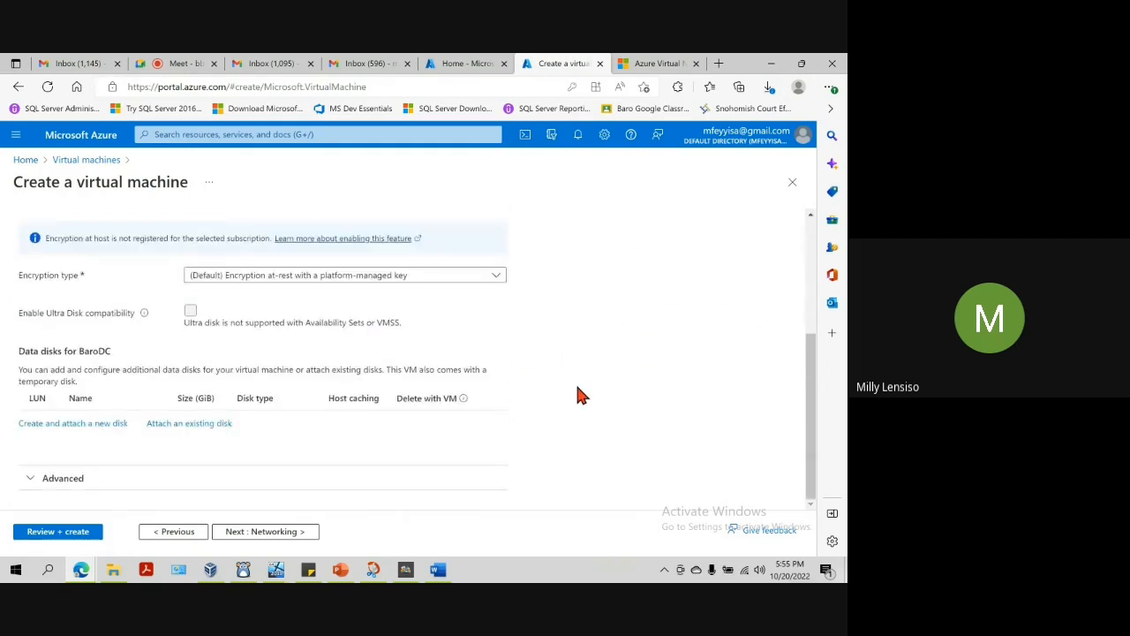
scroll(580, 395, "up", 3)
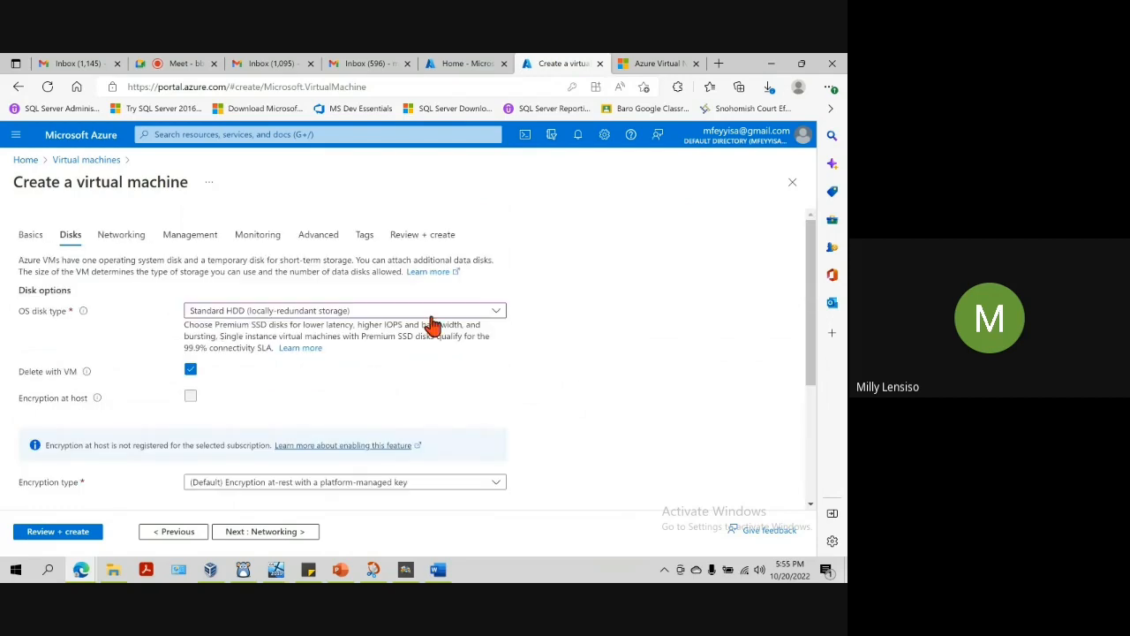
scroll(585, 421, "down", 3)
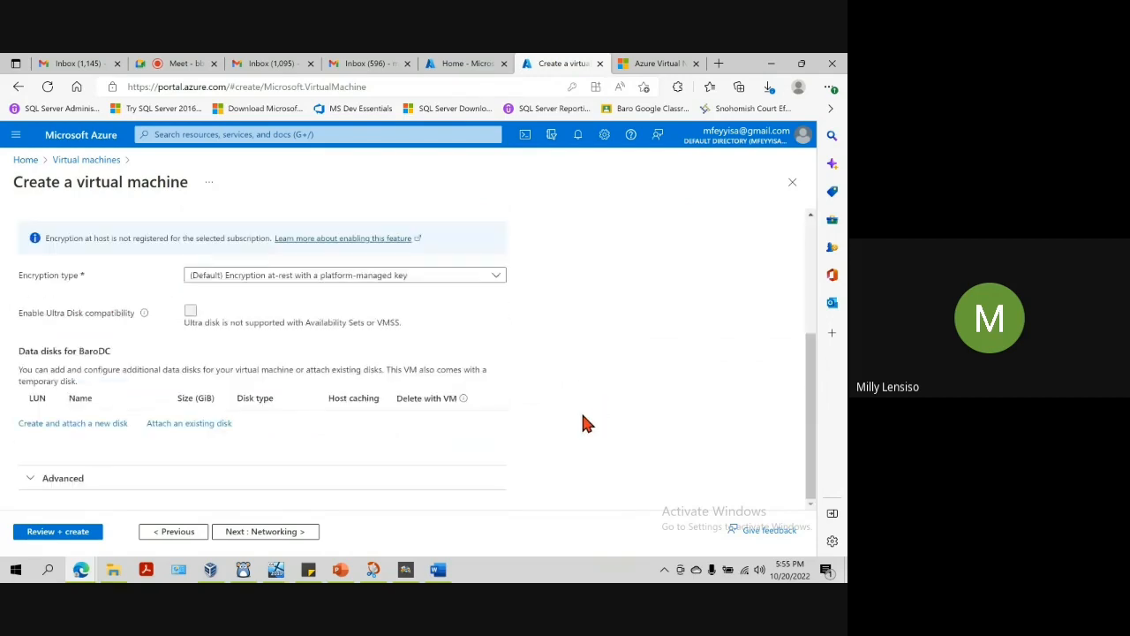
scroll(583, 421, "up", 3)
left_click(133, 233)
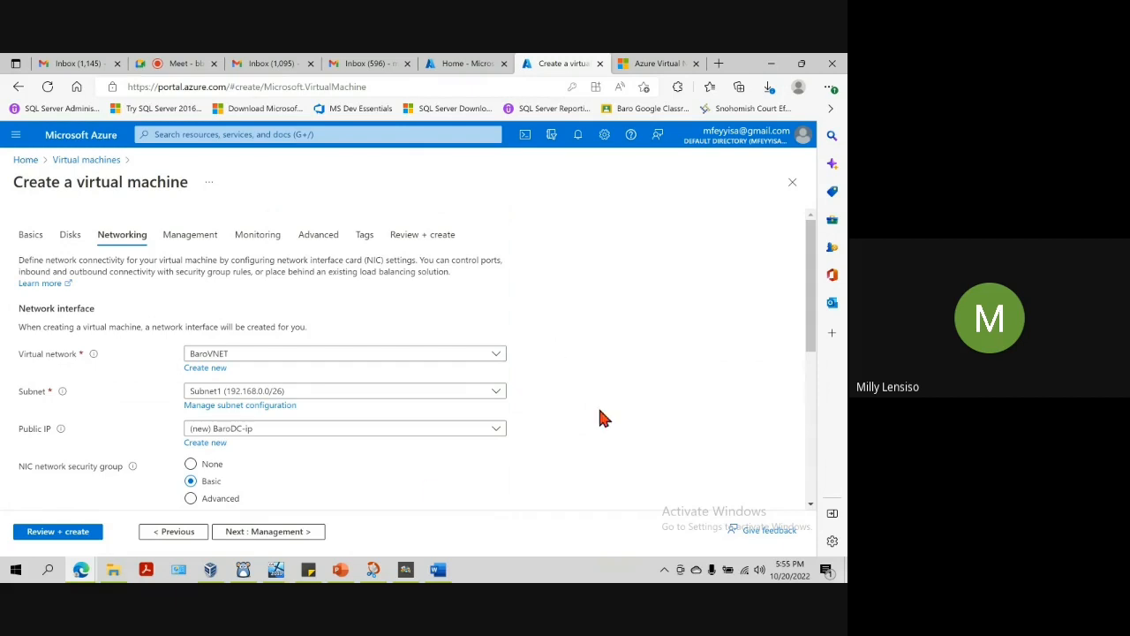
Step: Check the BaroDC entry in the AG on Azure Steps document and select Subnet1 (192.168.0.0/26) as the virtual machine's subnet
left_click(438, 570)
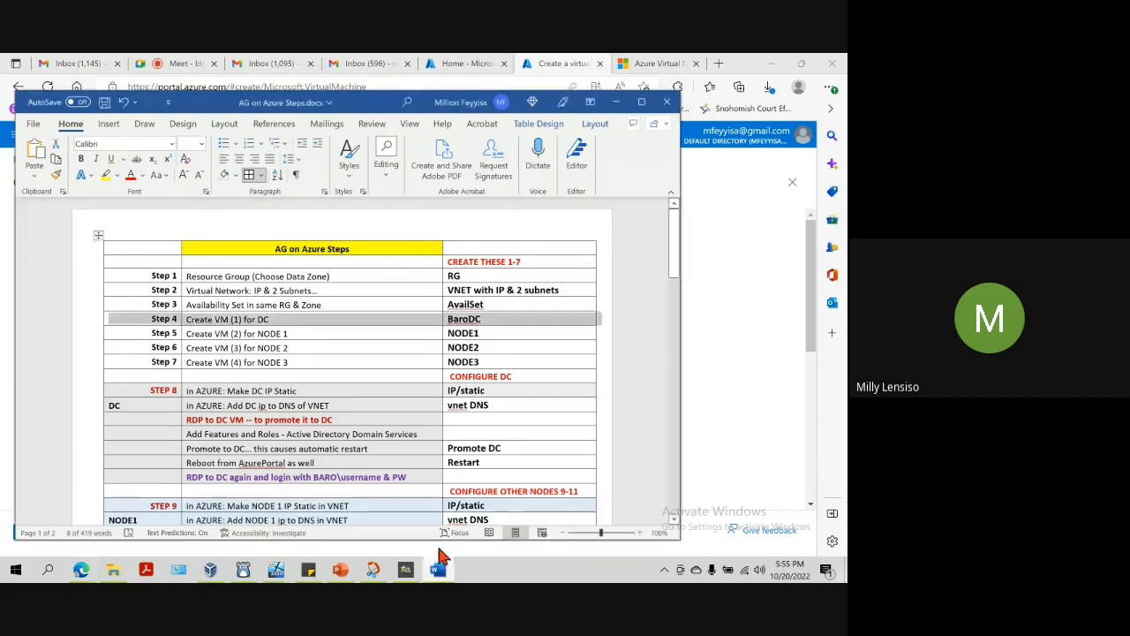
left_click(722, 296)
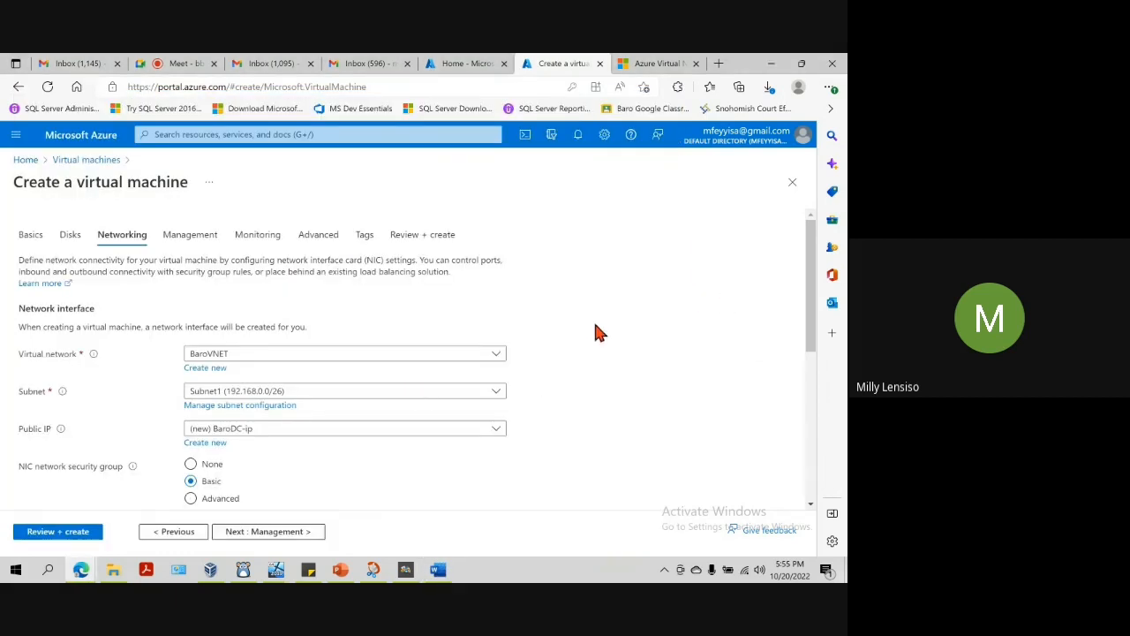
left_click(492, 393)
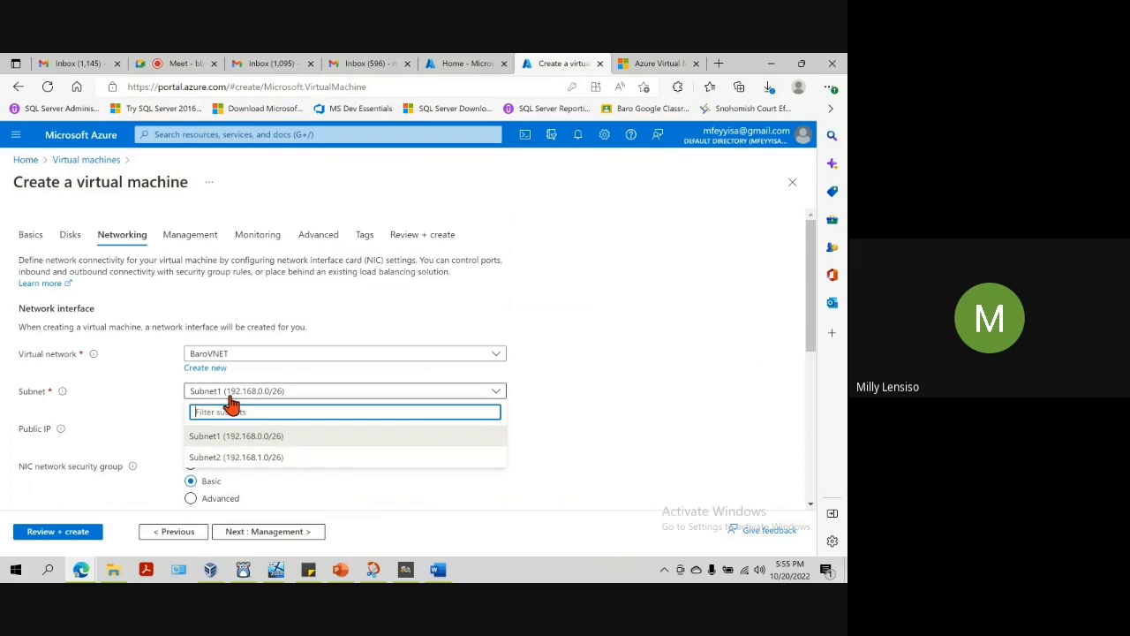
left_click(306, 442)
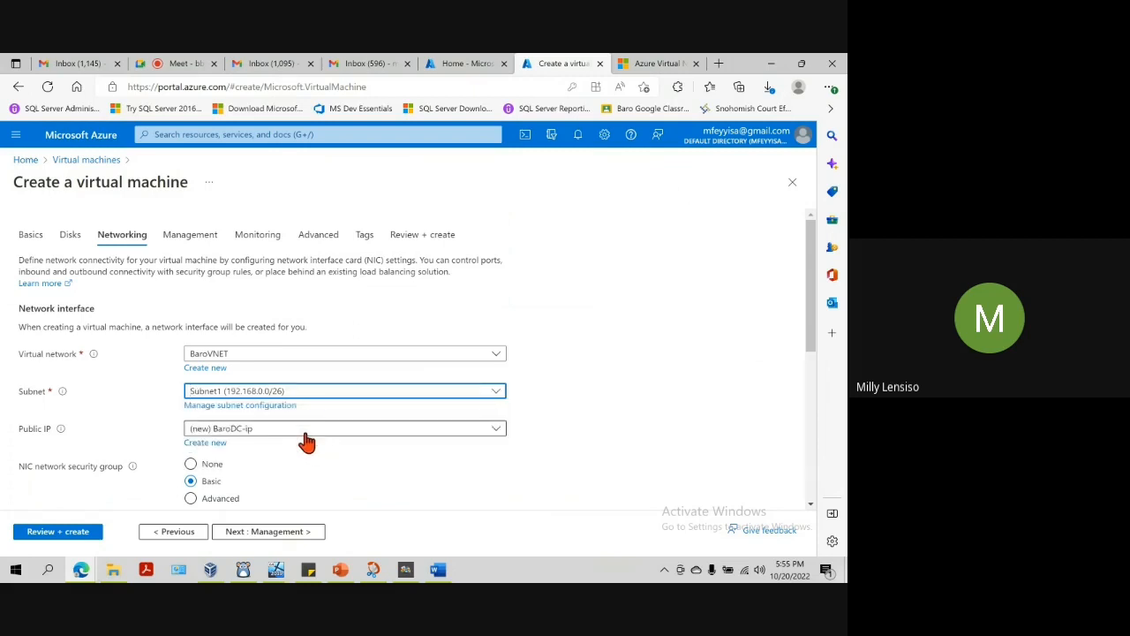
left_click(475, 395)
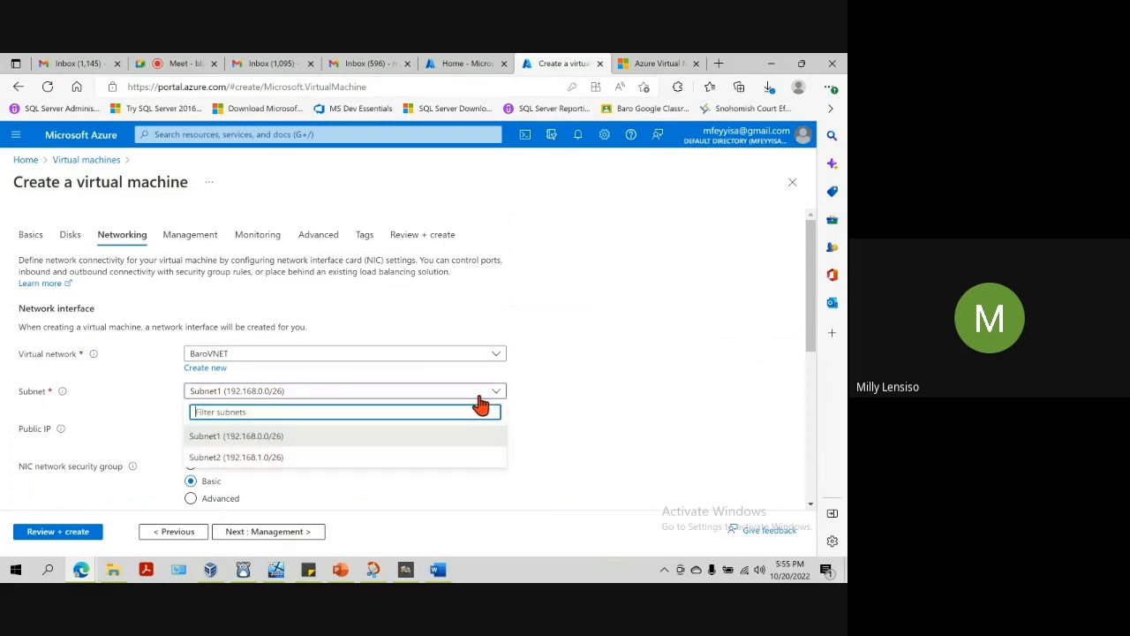
left_click(437, 570)
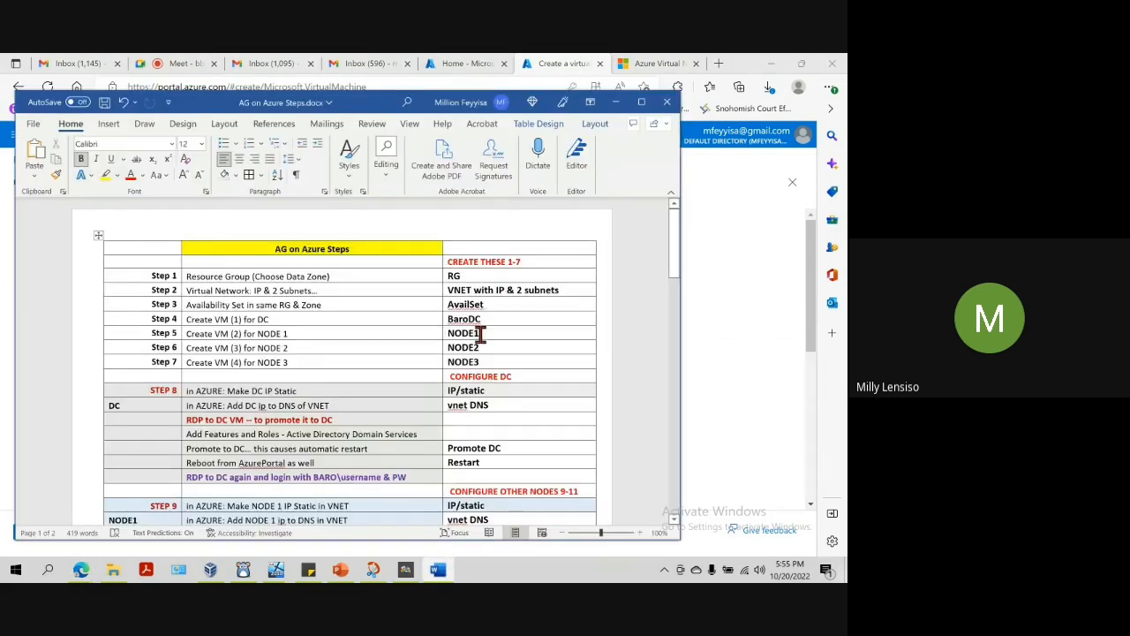
left_click(724, 350)
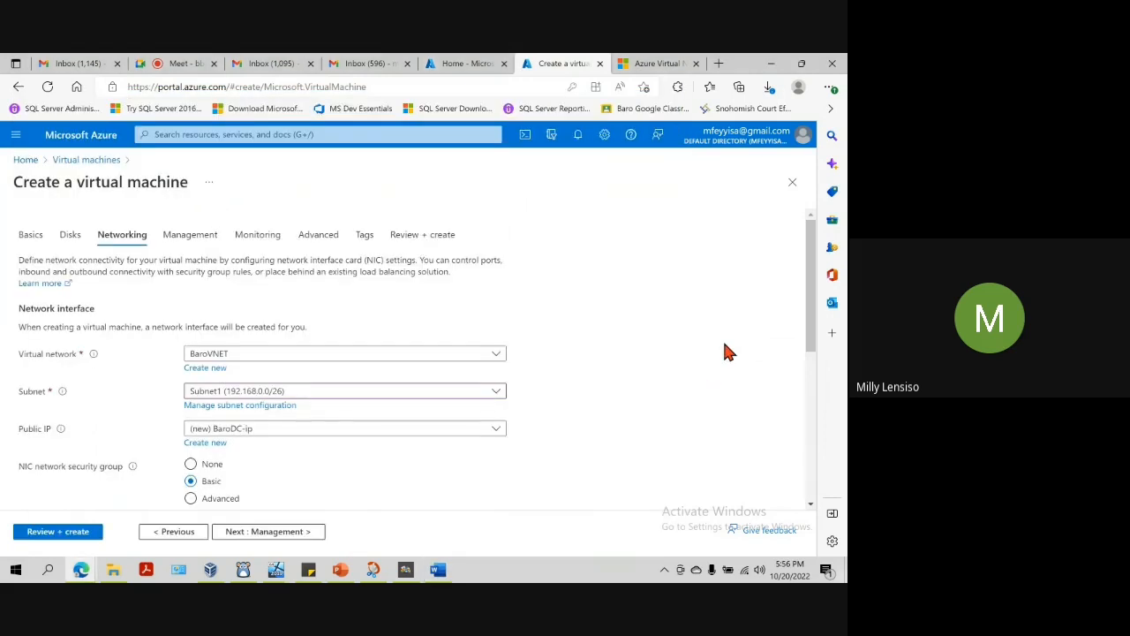
left_click(332, 396)
left_click(249, 436)
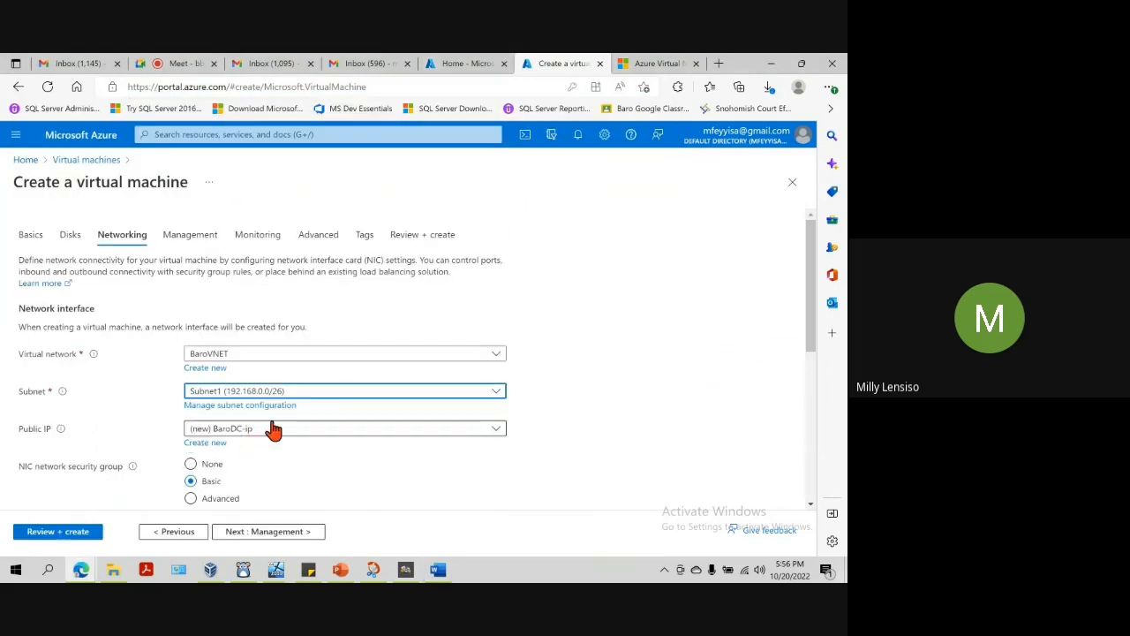
Step: Review the public IP and inbound port settings and enable deleting the public IP and NIC when the VM is deleted
scroll(618, 414, "down", 2)
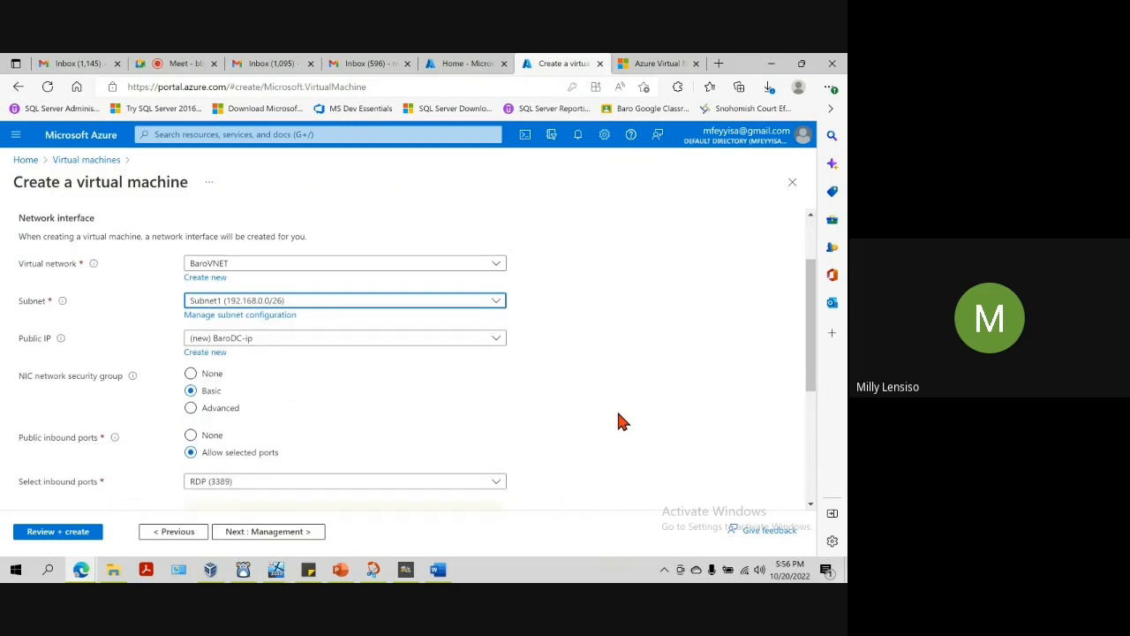
left_click(259, 347)
left_click(607, 325)
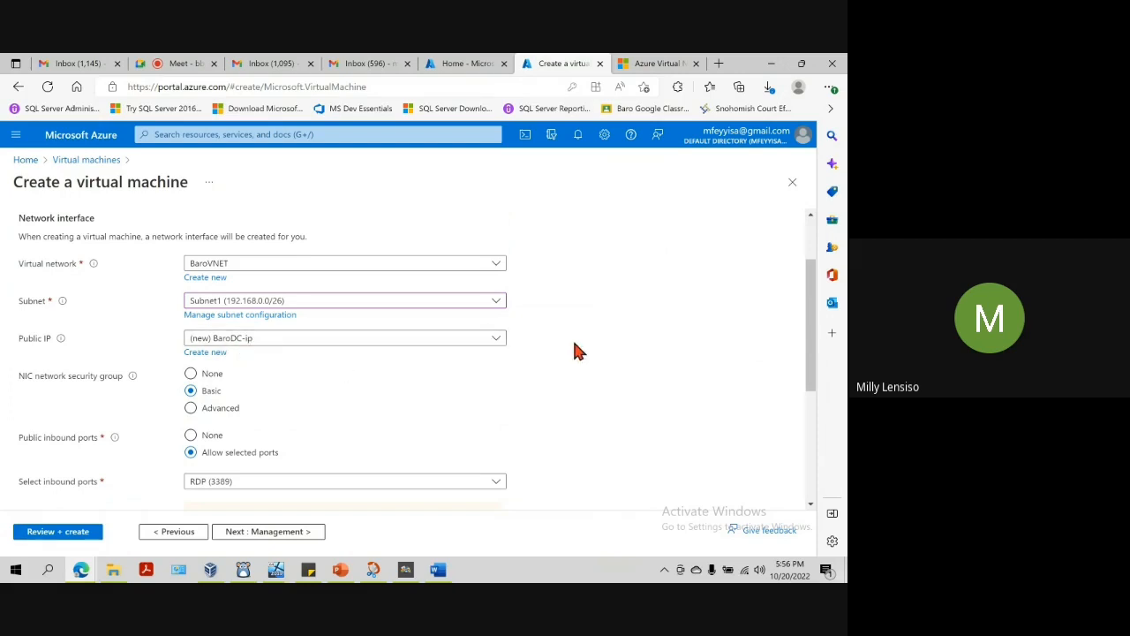
mouse_move(62, 340)
scroll(630, 361, "down", 3)
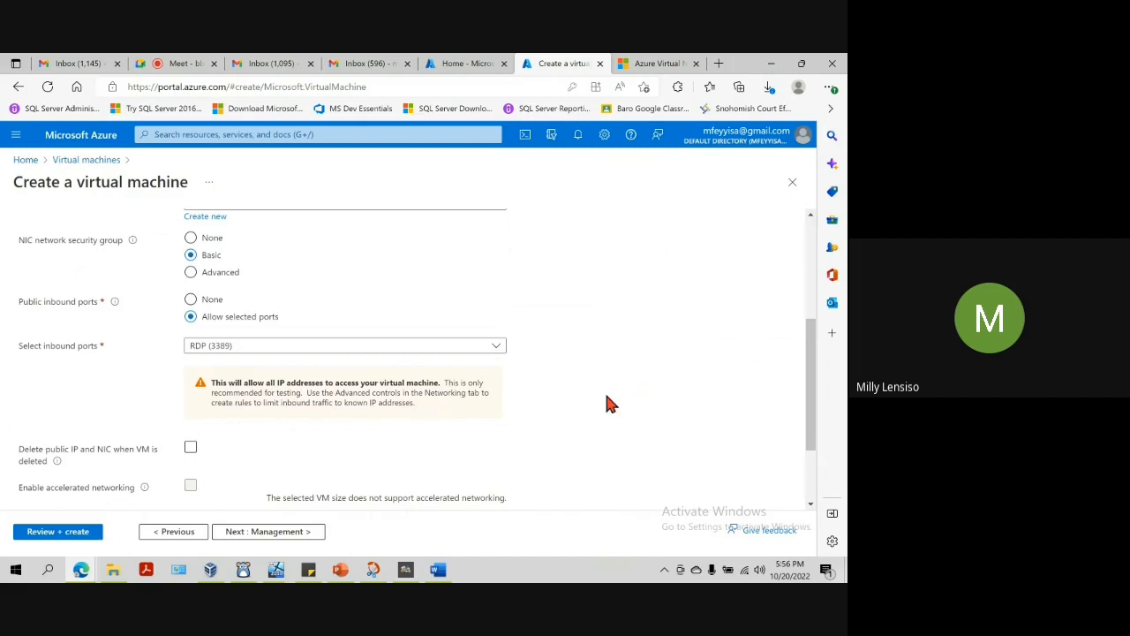
scroll(642, 343, "down", 3)
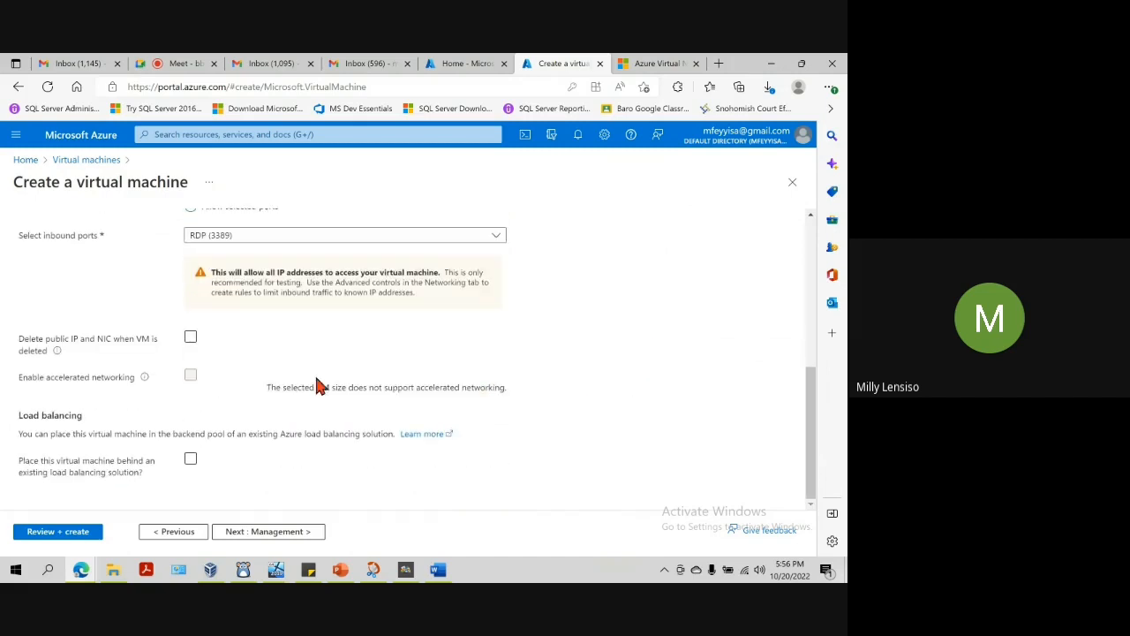
left_click(190, 337)
Step: Check the domain controller VM's name in the AG on Azure Steps document and recheck the virtual machine's networking settings
scroll(414, 325, "up", 10)
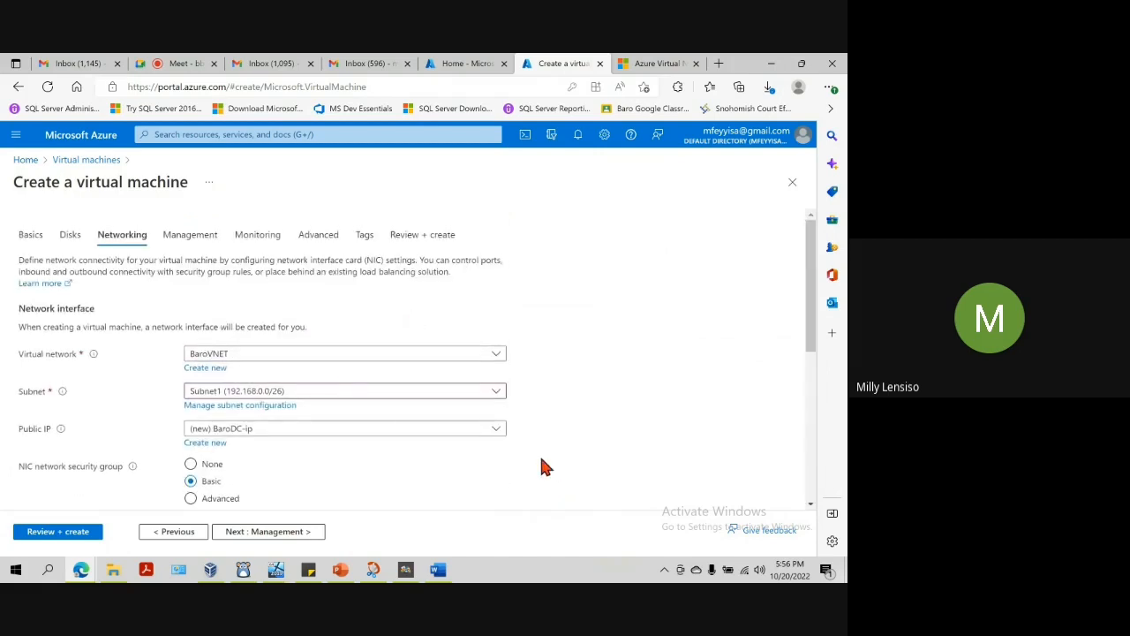
left_click(437, 570)
left_click(481, 319)
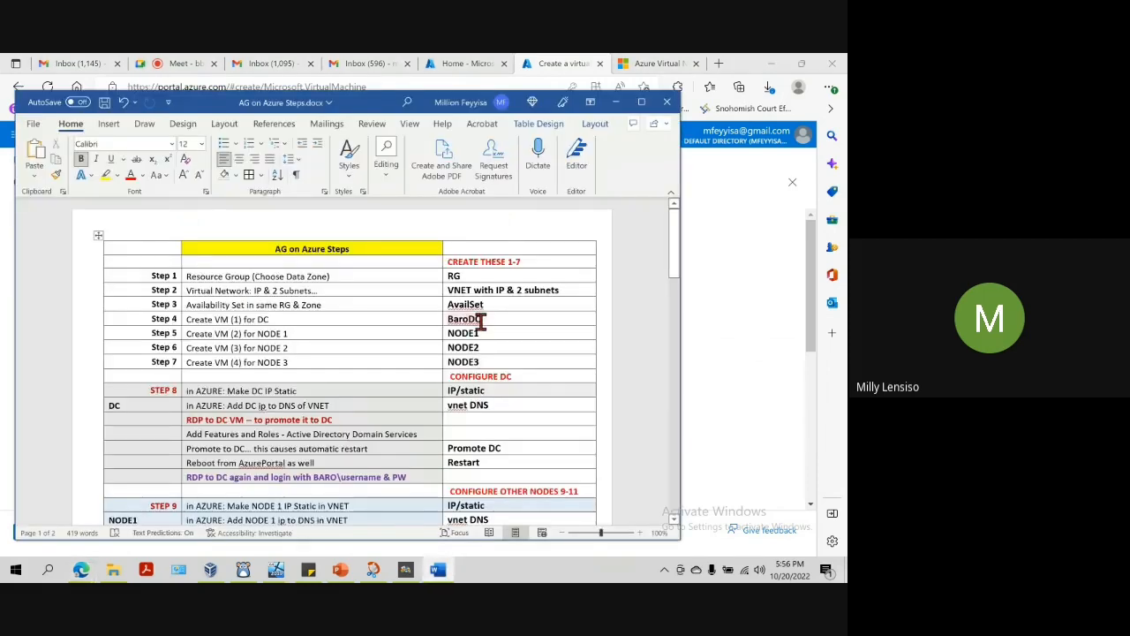
double_click(481, 320)
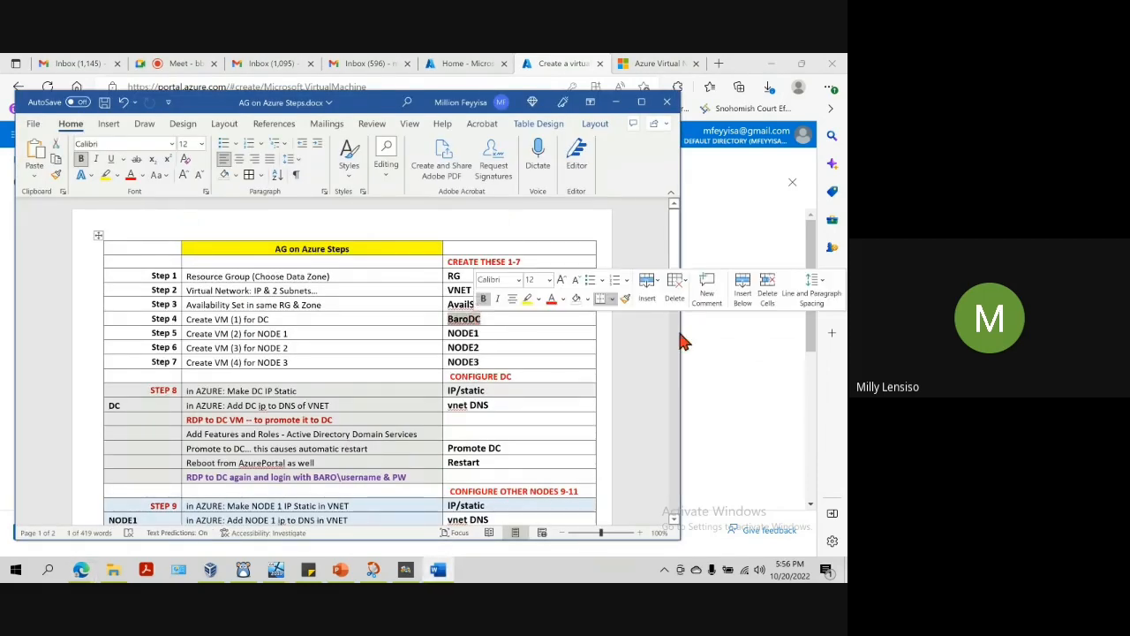
left_click(689, 344)
scroll(285, 403, "down", 3)
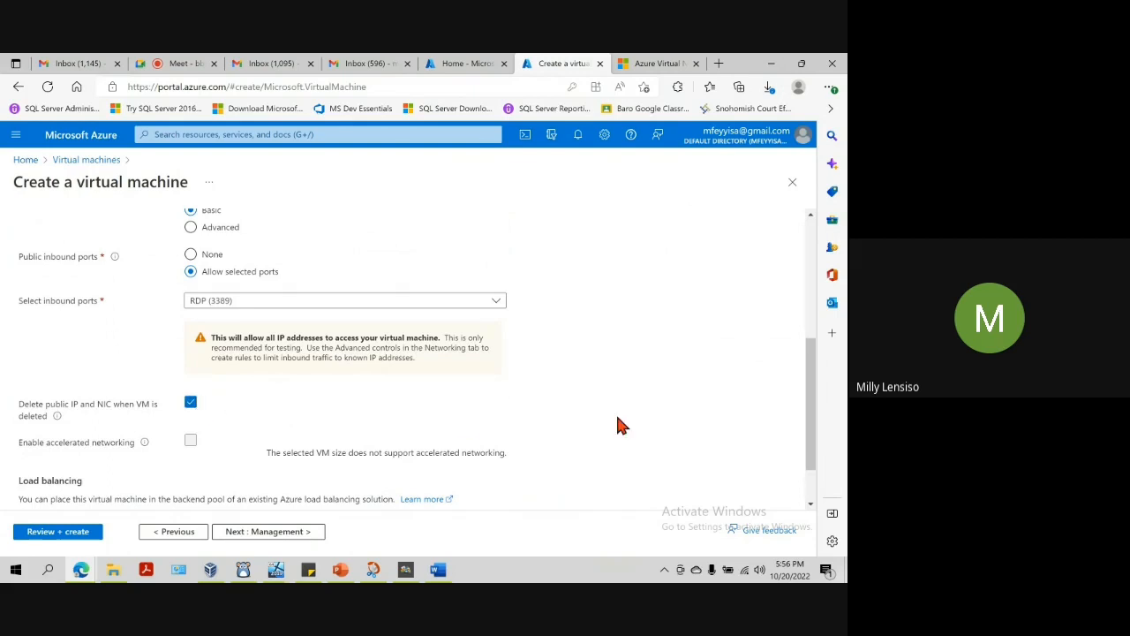
scroll(625, 428, "down", 1)
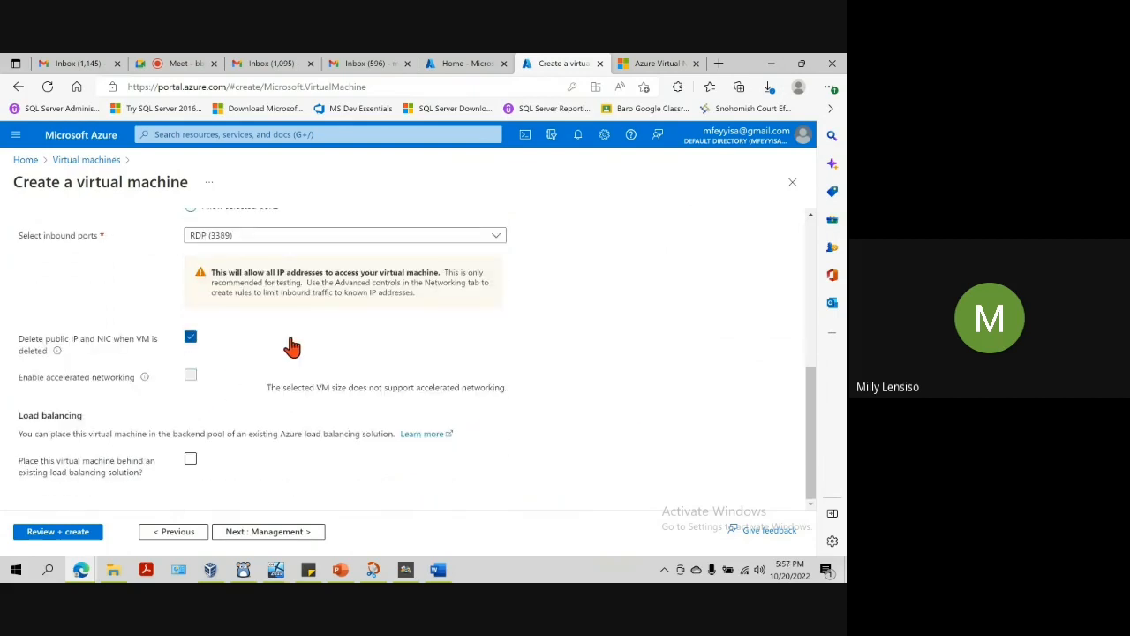
scroll(565, 395, "up", 5)
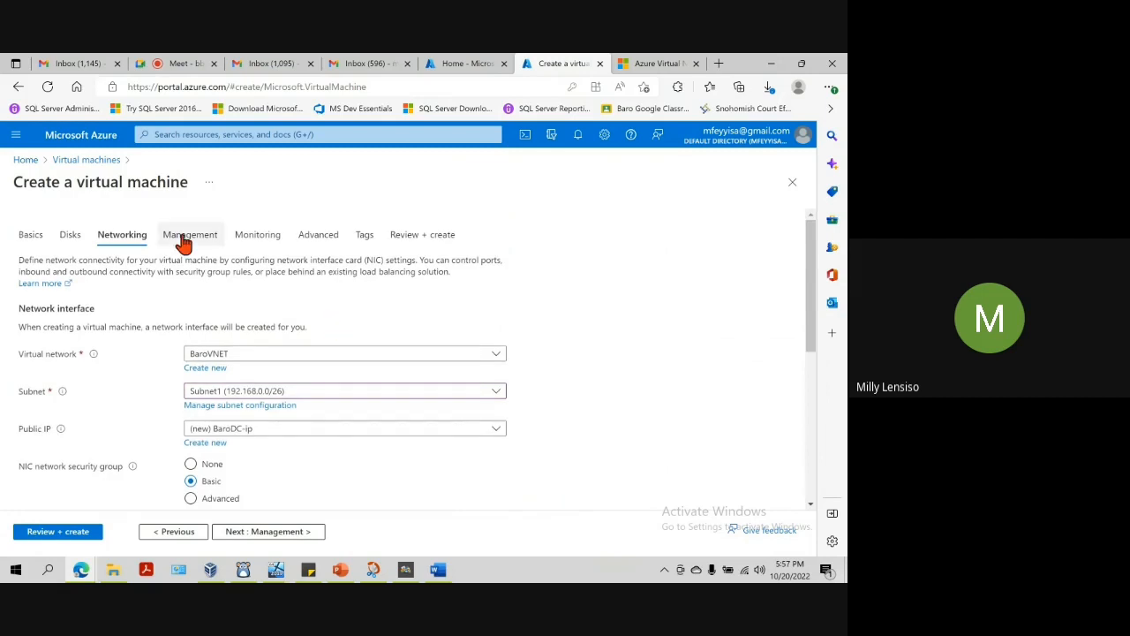
Step: Review the virtual machine's management, monitoring and advanced settings
left_click(183, 239)
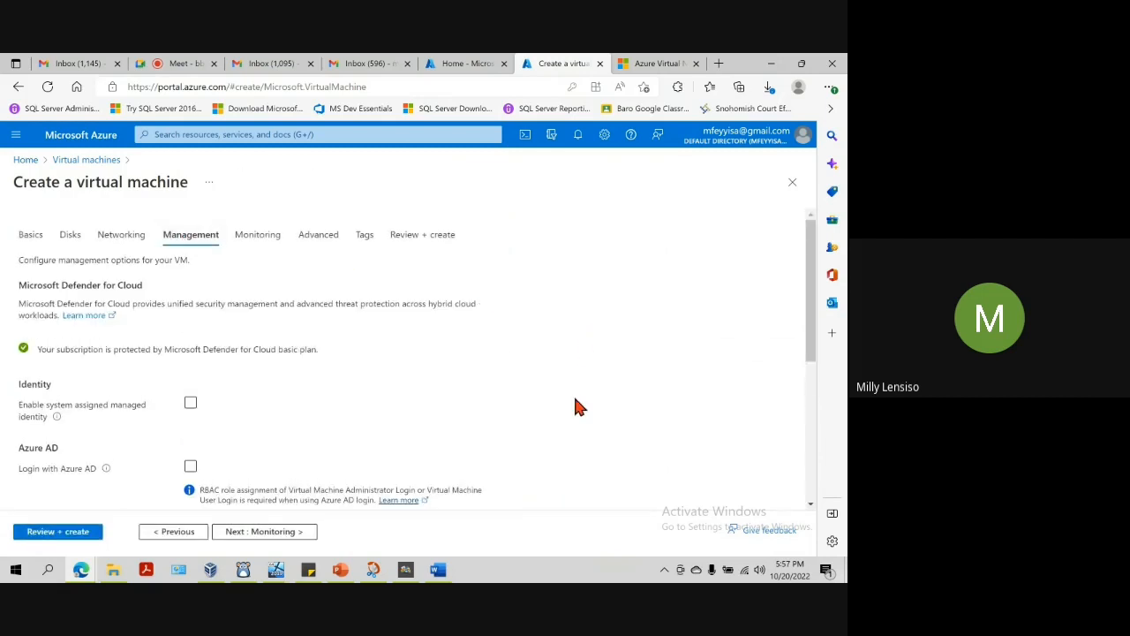
scroll(575, 407, "down", 5)
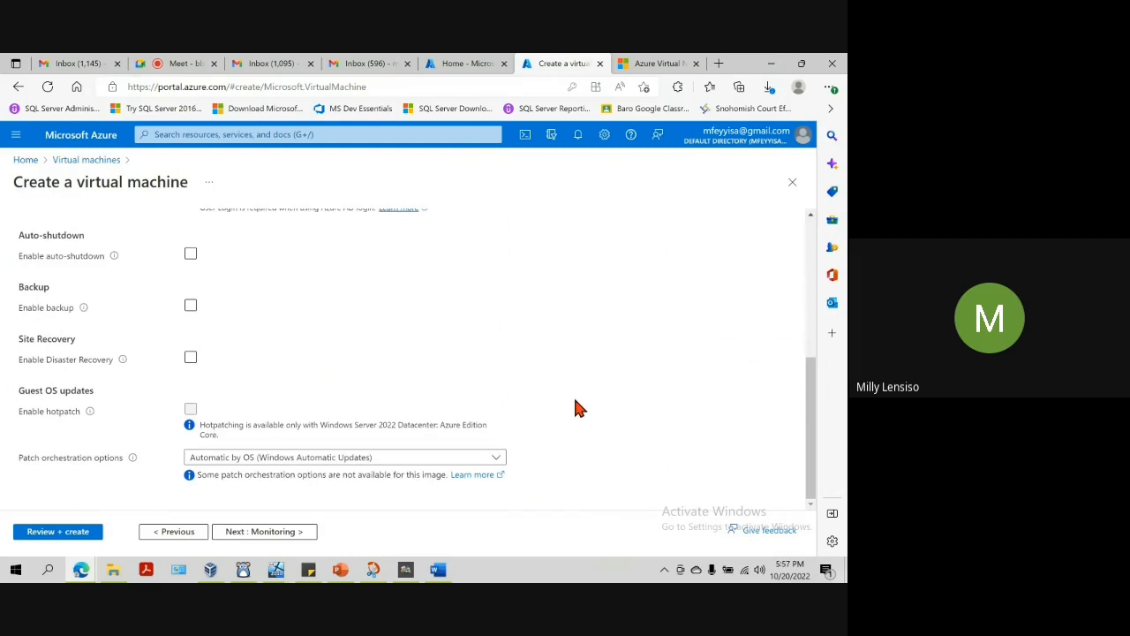
scroll(575, 407, "up", 5)
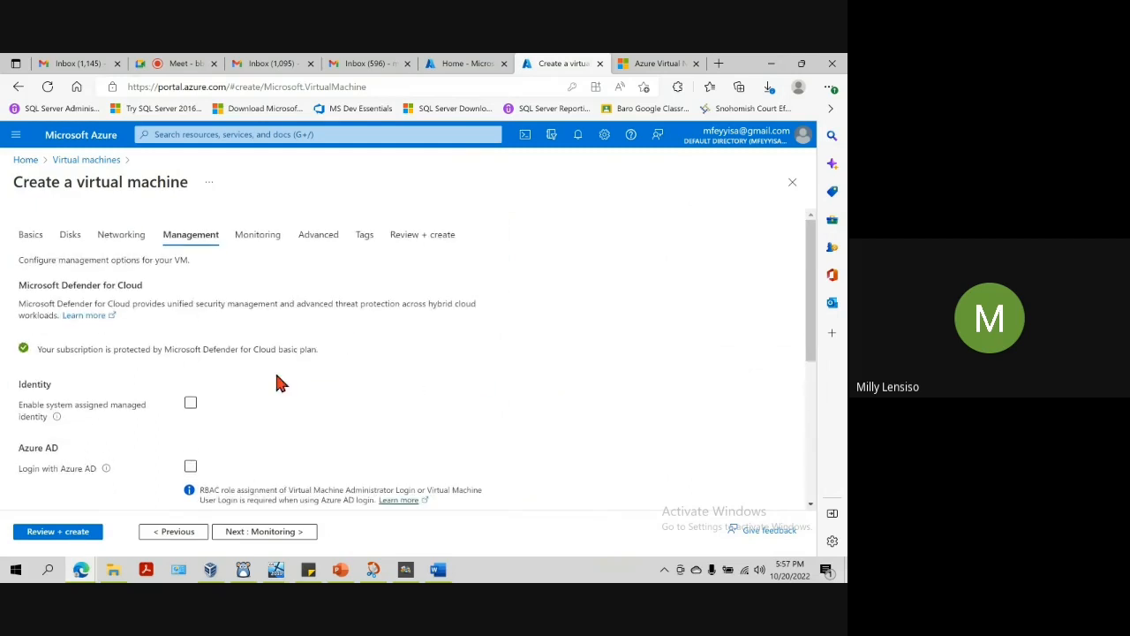
left_click(268, 245)
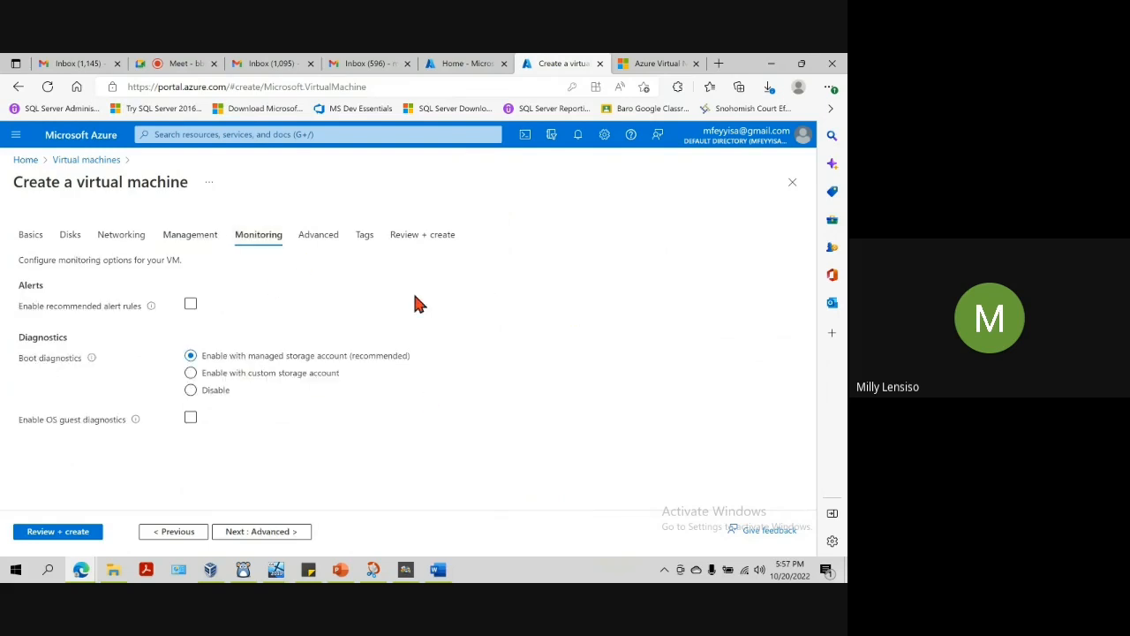
left_click(318, 234)
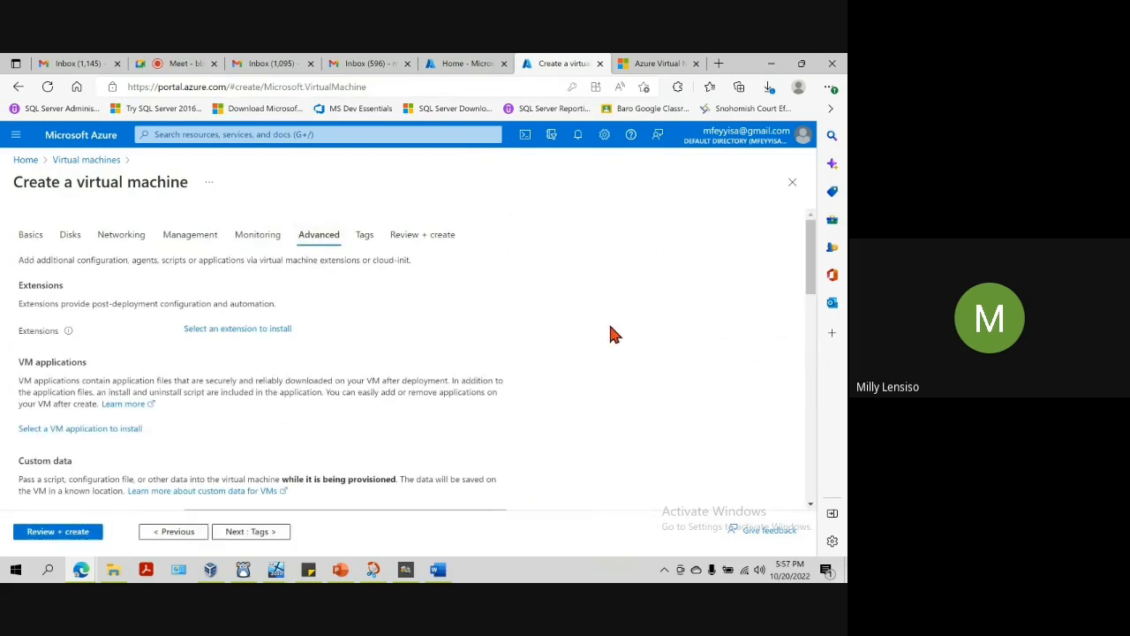
scroll(578, 259, "down", 3)
scroll(530, 371, "up", 3)
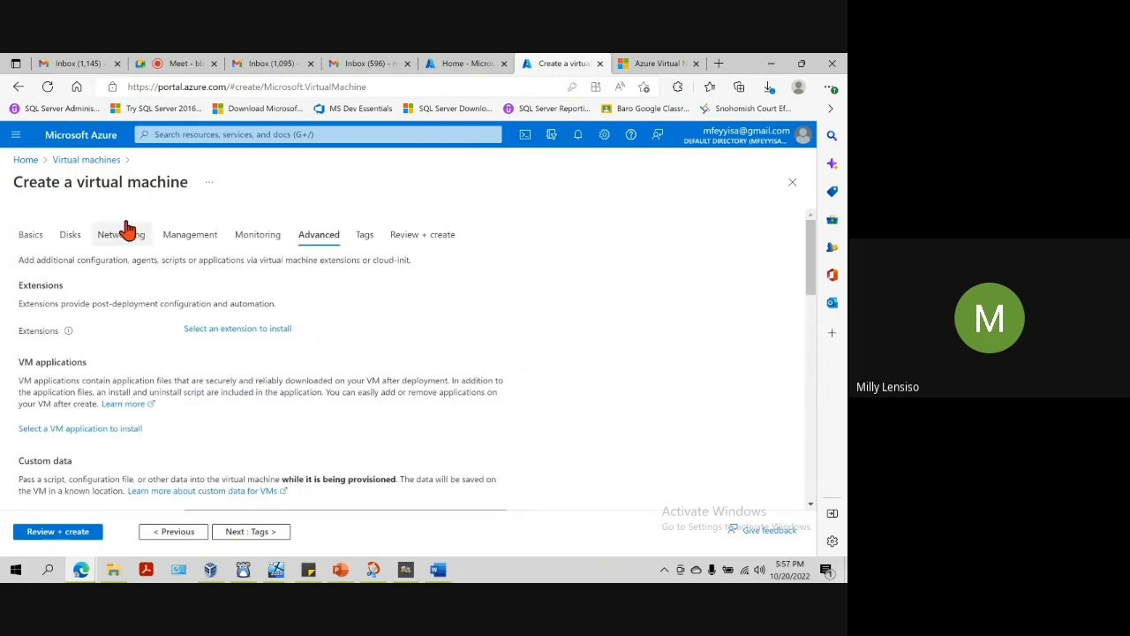
Step: Review and create the virtual machine, and open the Azure portal home page in a new browser tab
left_click(421, 235)
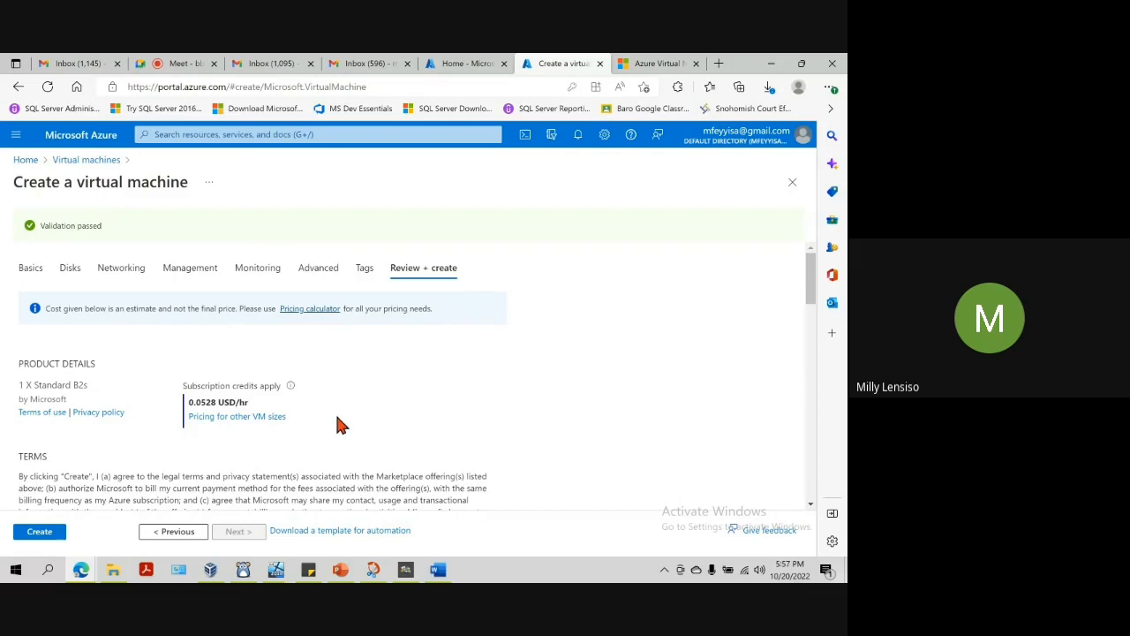
scroll(349, 458, "down", 1)
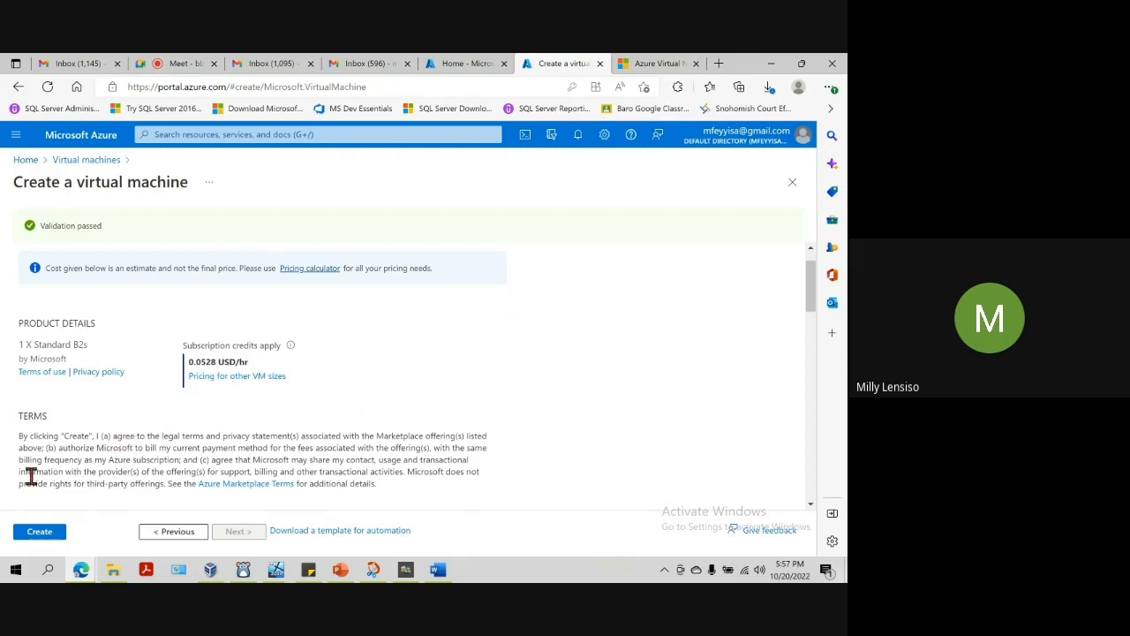
left_click(44, 535)
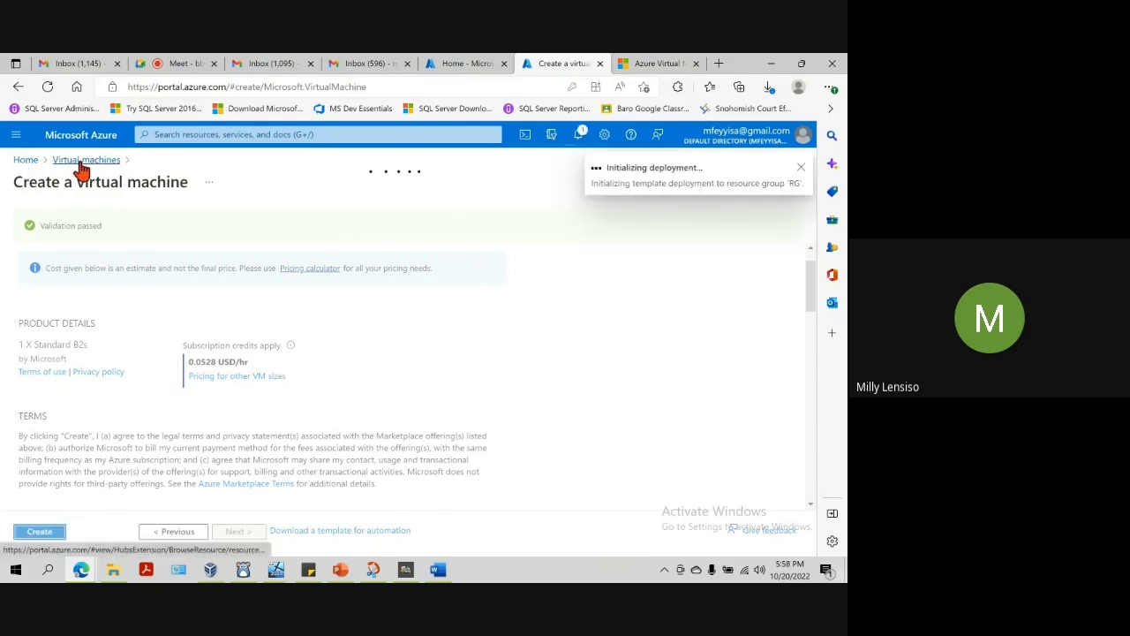
right_click(20, 163)
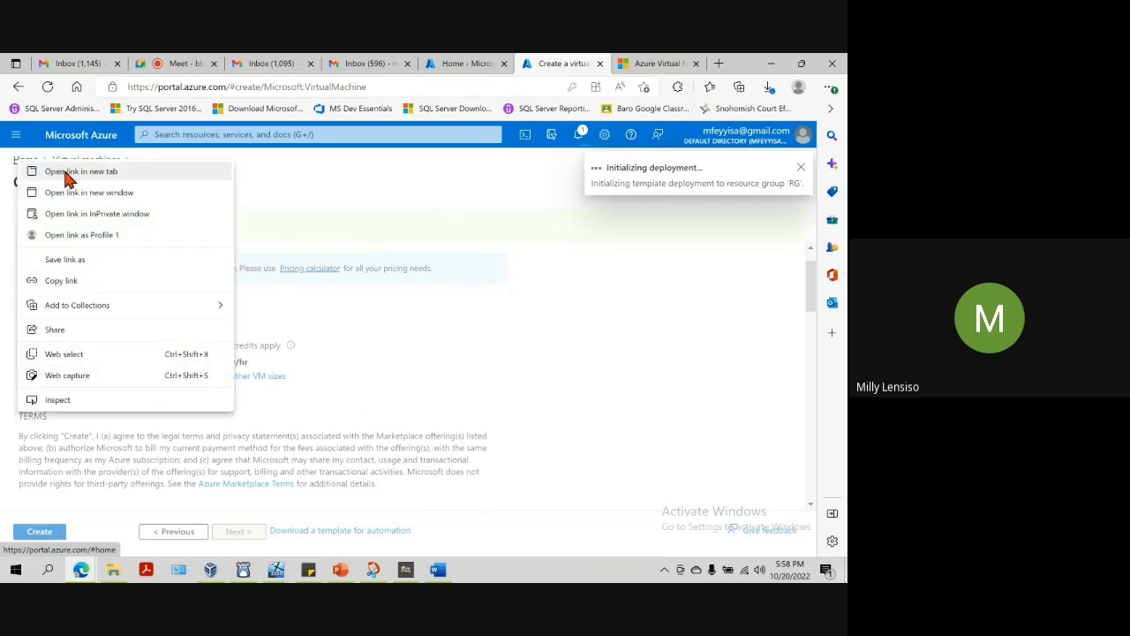
left_click(66, 174)
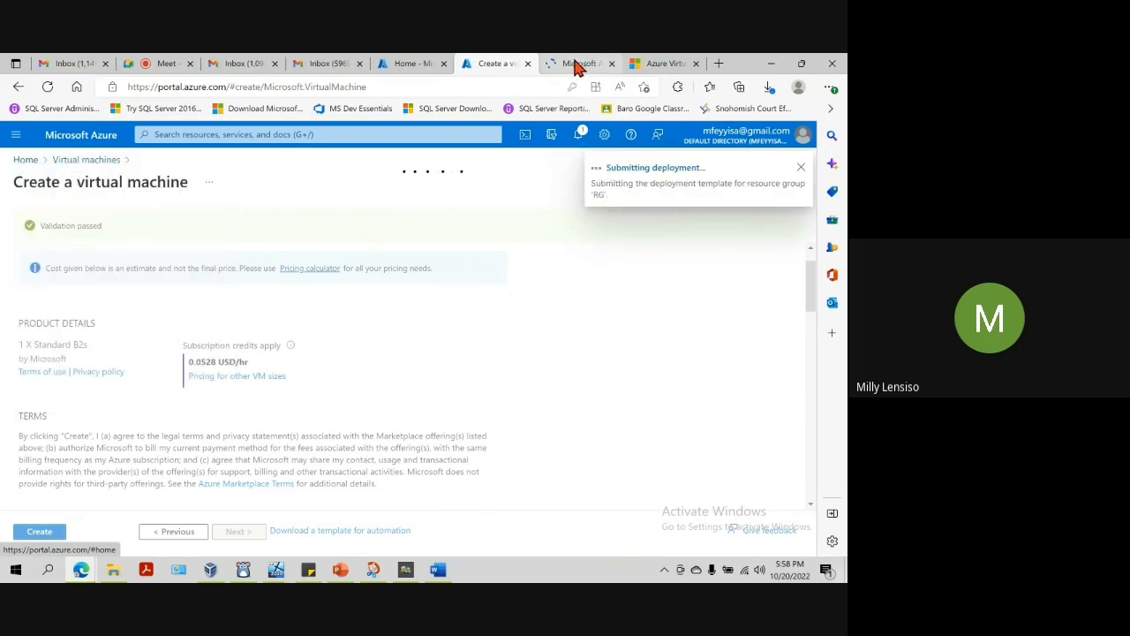
Step: Review the resource group and virtual network steps in the AG on Azure Steps document and check the deployment notifications in Azure
left_click(438, 570)
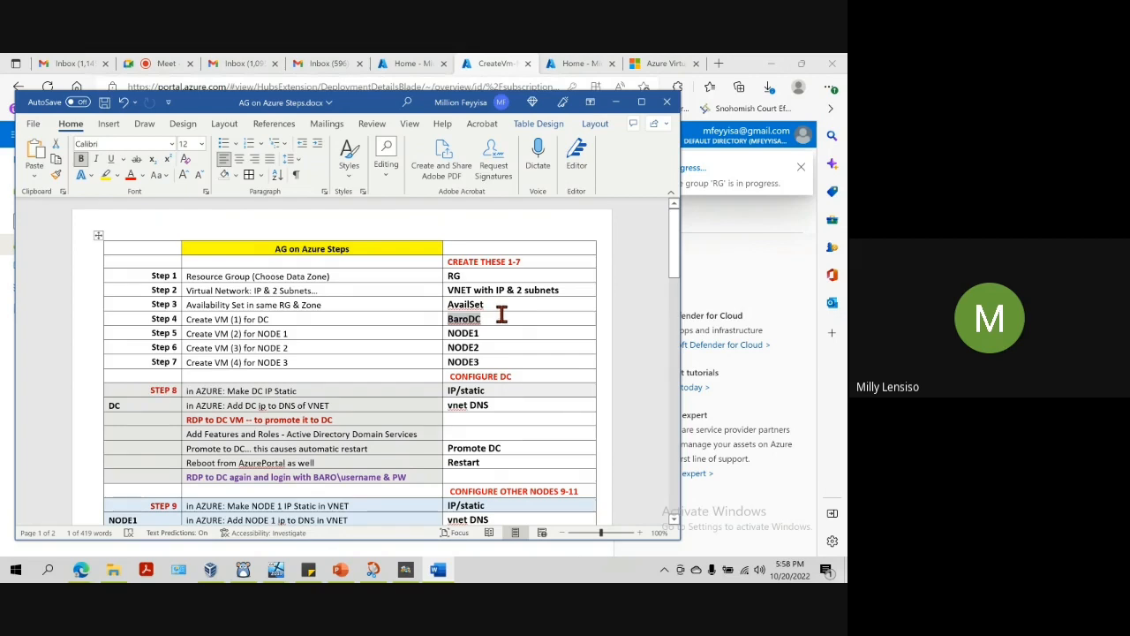
left_click(469, 279)
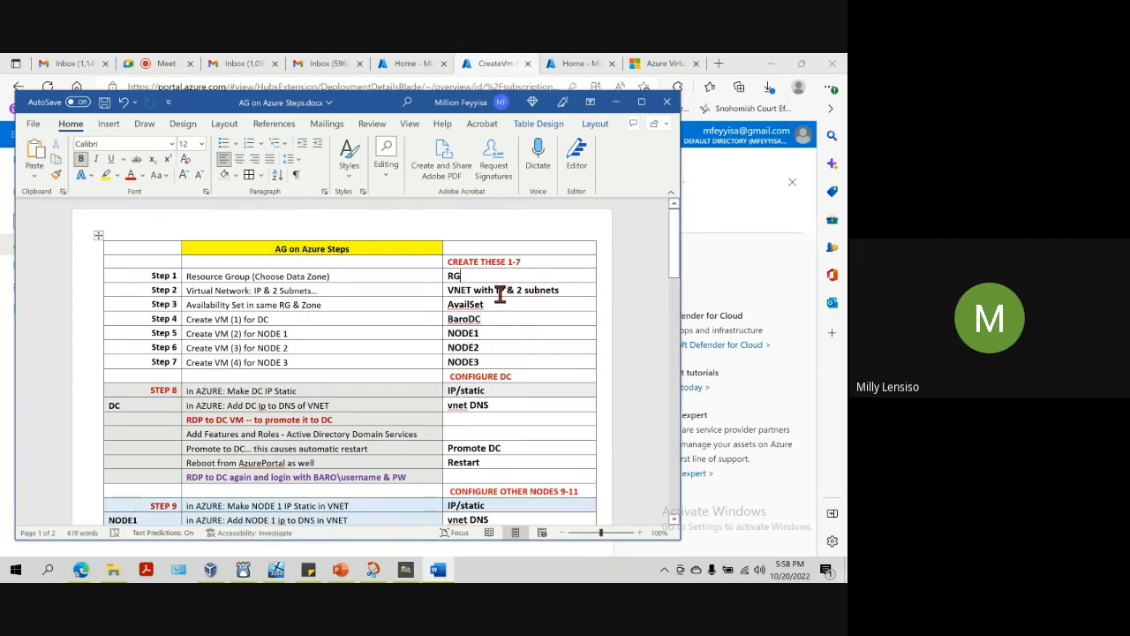
left_click(468, 290)
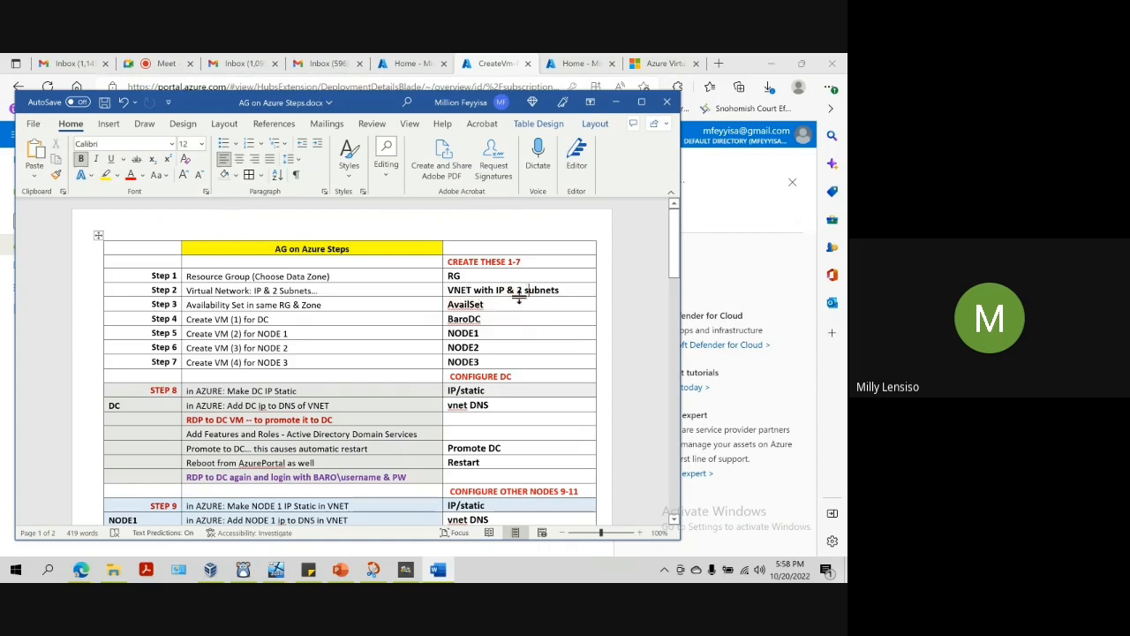
left_click(528, 292)
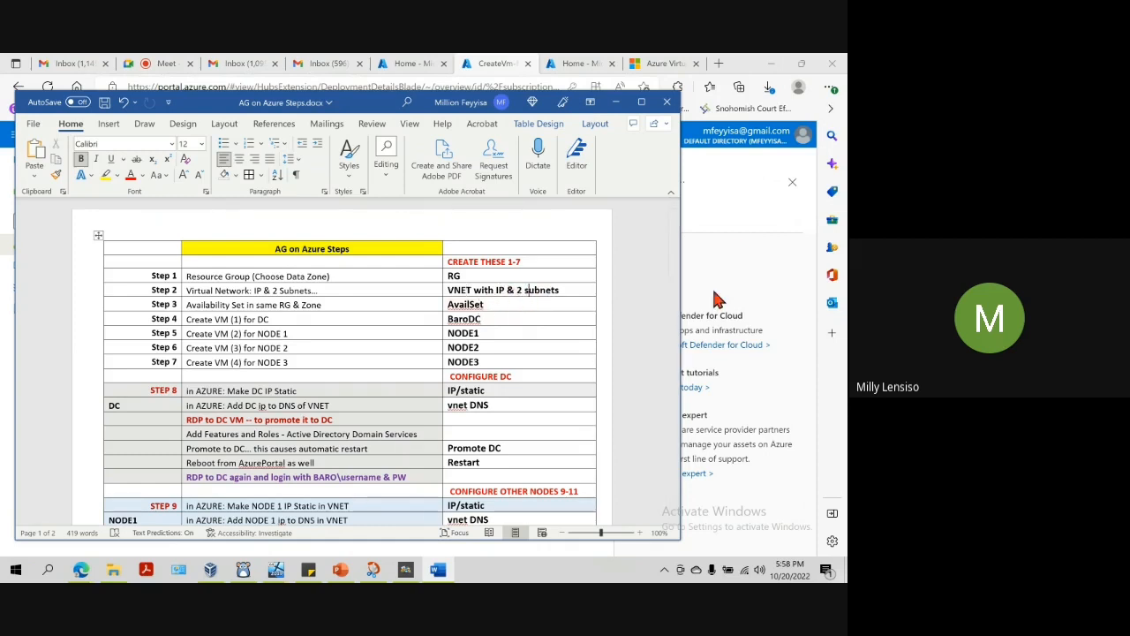
left_click(739, 215)
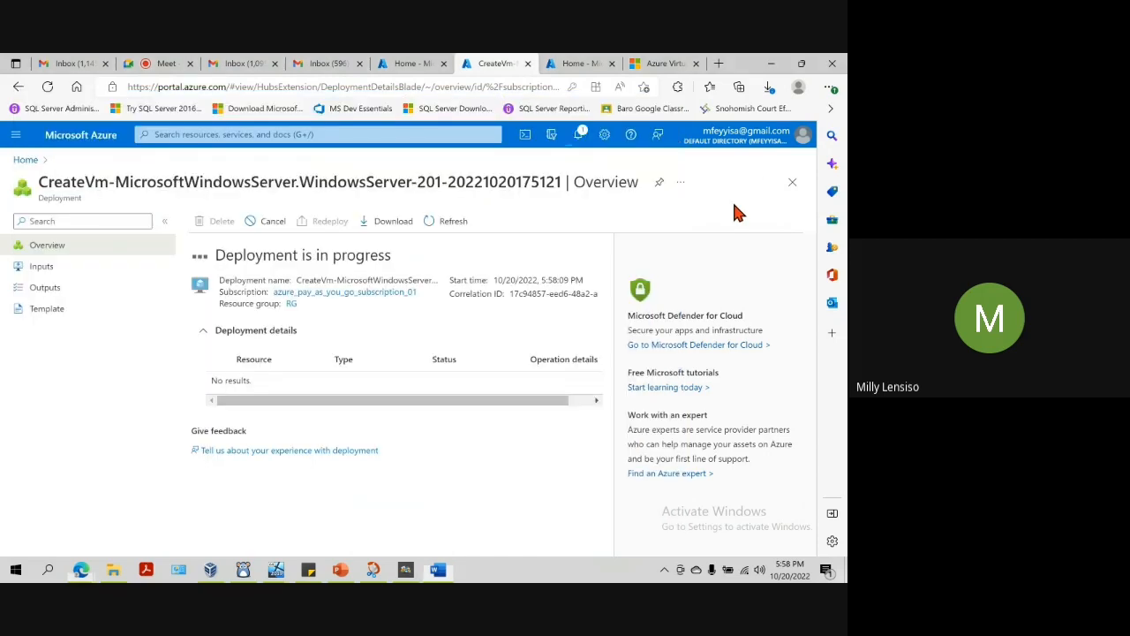
left_click(574, 137)
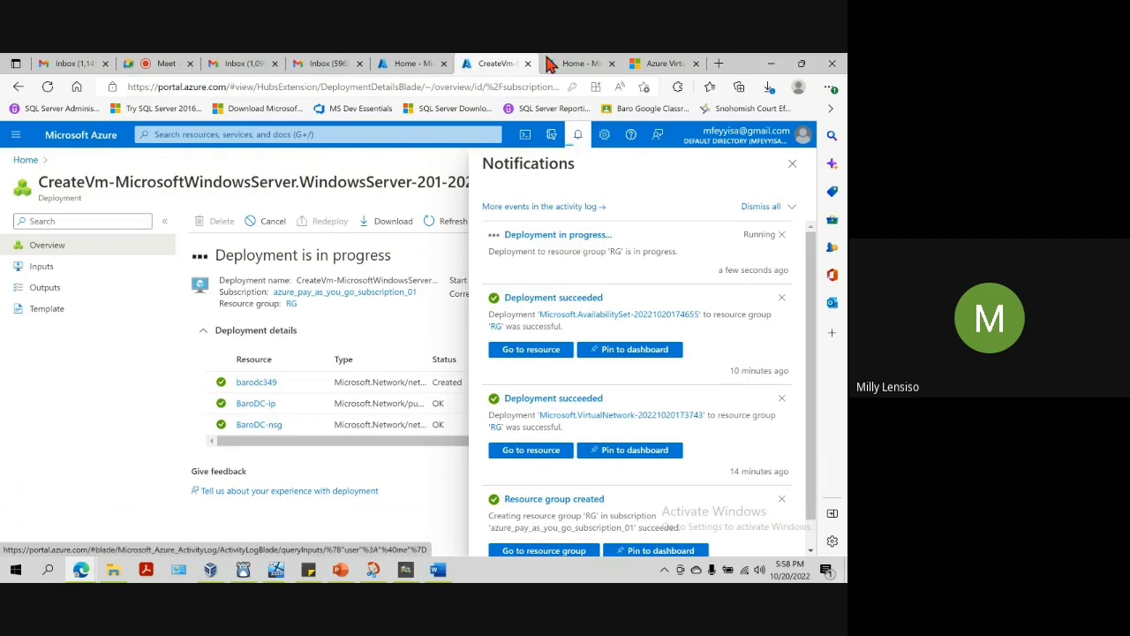
Step: Open the Azure Virtual machines list and check the domain controller VM's name in the AG on Azure Steps document
left_click(574, 64)
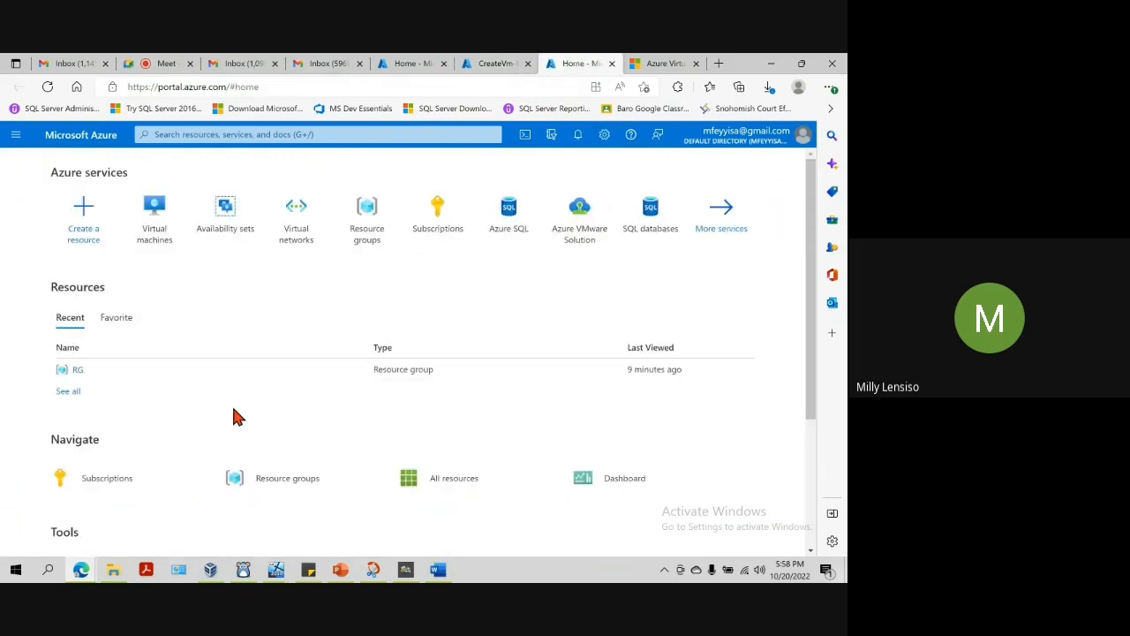
left_click(161, 223)
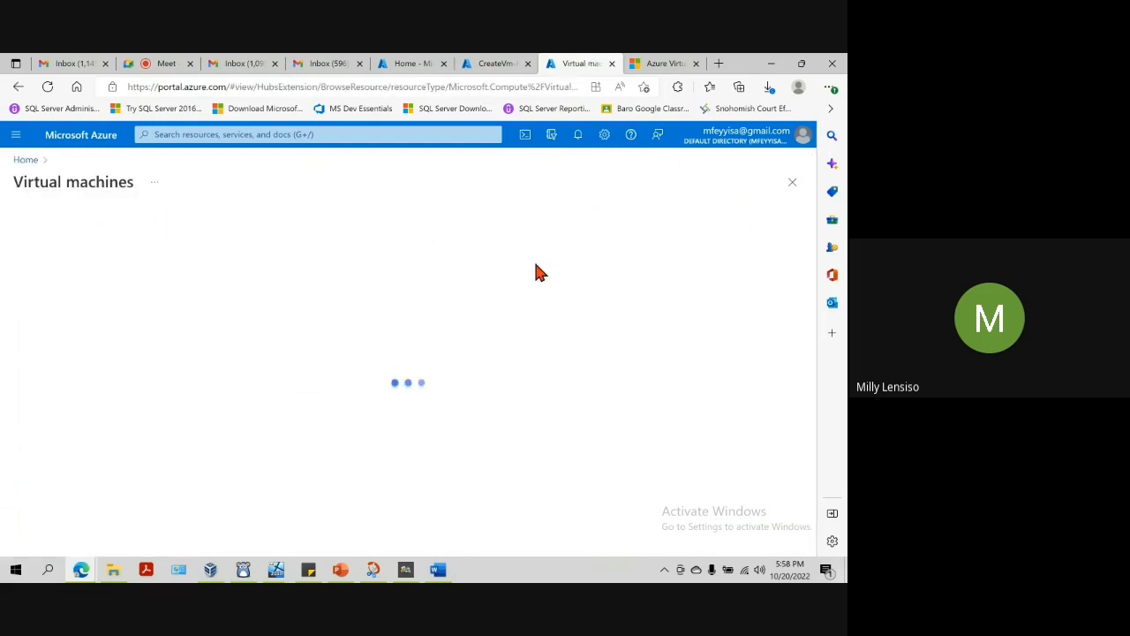
left_click(437, 571)
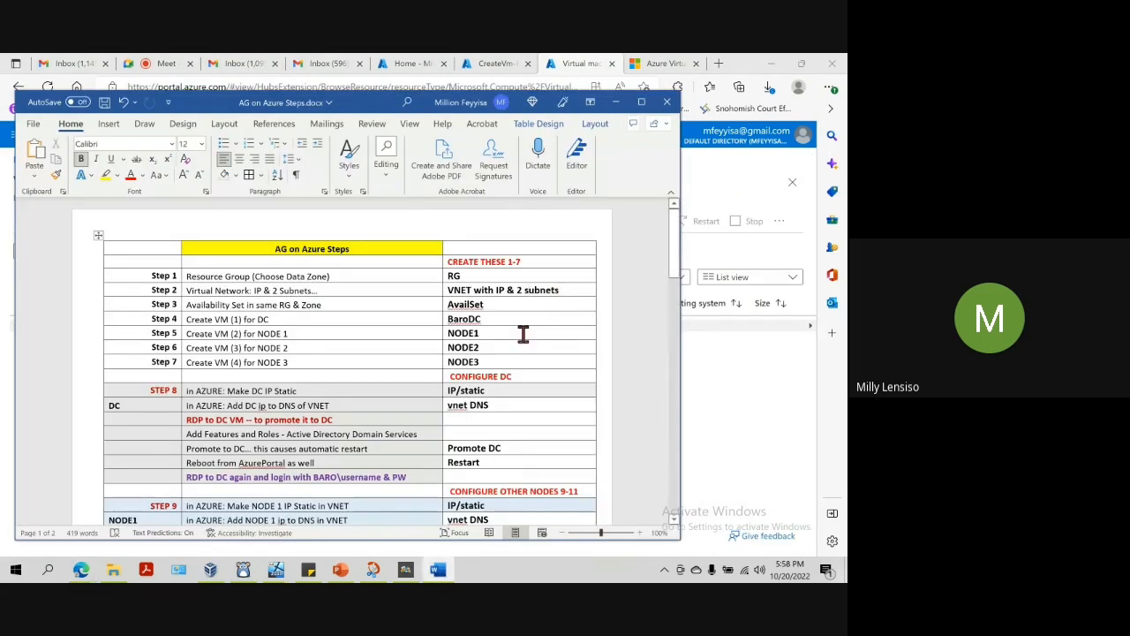
double_click(468, 320)
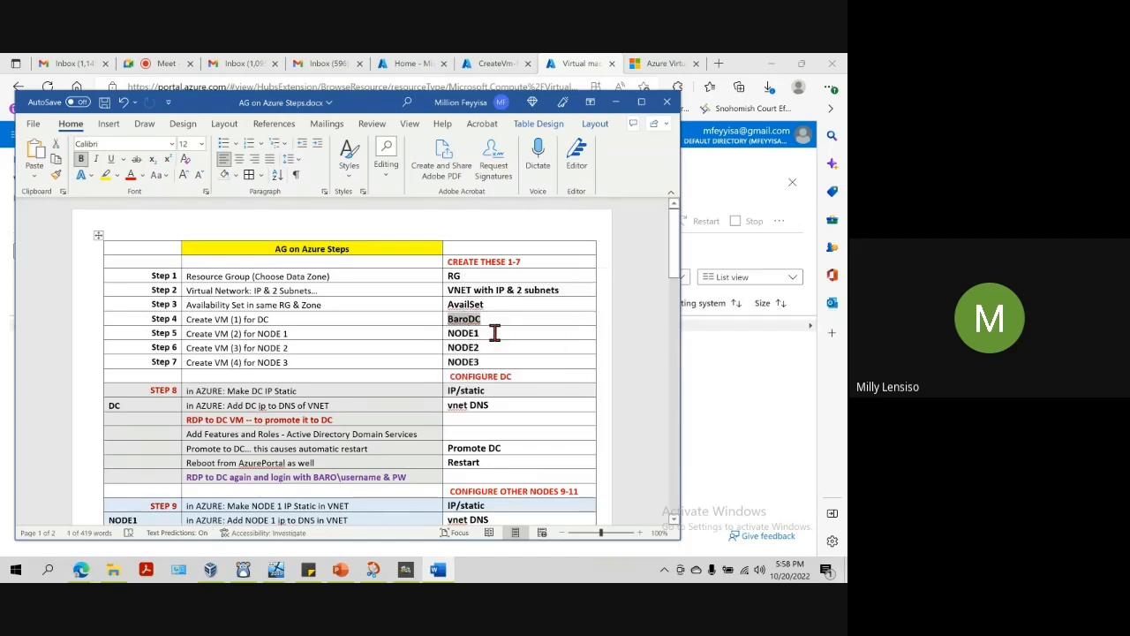
left_click(495, 321)
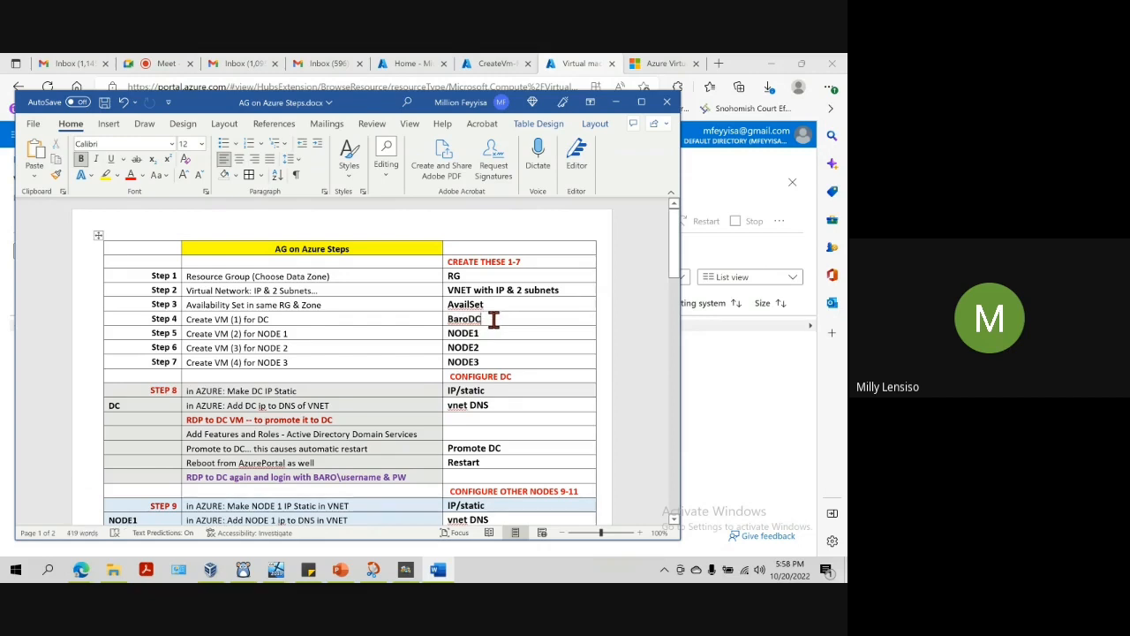
Step: Add the prefix "Baro" to the NODE1, NODE2 and NODE3 names for Steps 5 to 7 in the table
left_click_drag(500, 333, 446, 335)
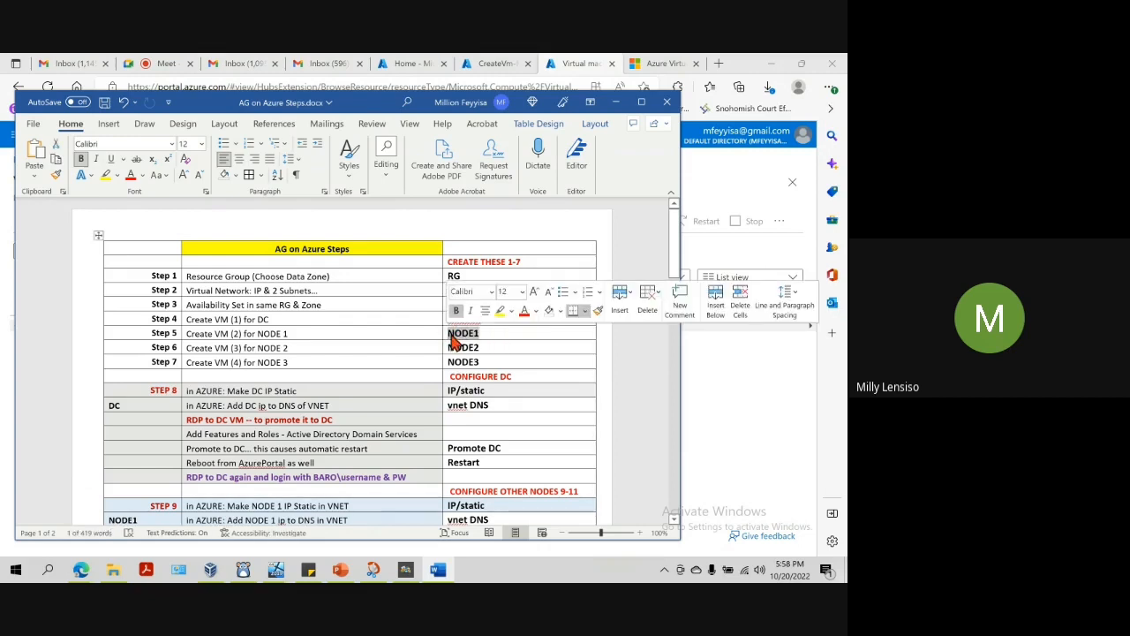
left_click(456, 341)
type("Baro")
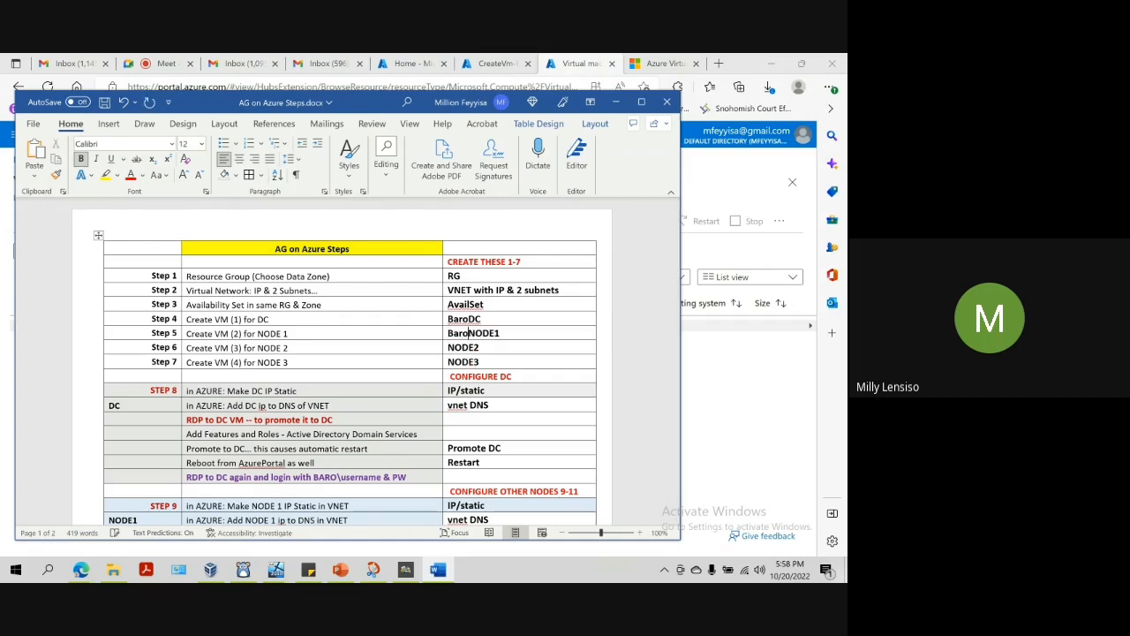
left_click(448, 347)
type("Baro")
left_click(449, 363)
type("Baro")
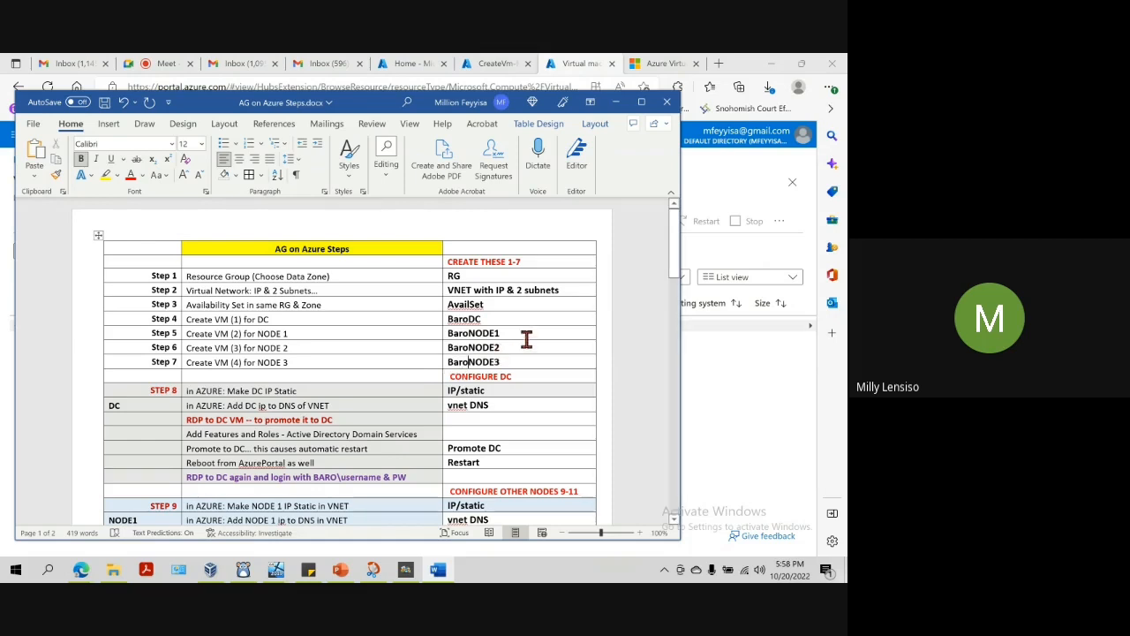
Step: Copy the name BaroNODE1 from the Step 5 row of the table
left_click_drag(512, 333, 450, 336)
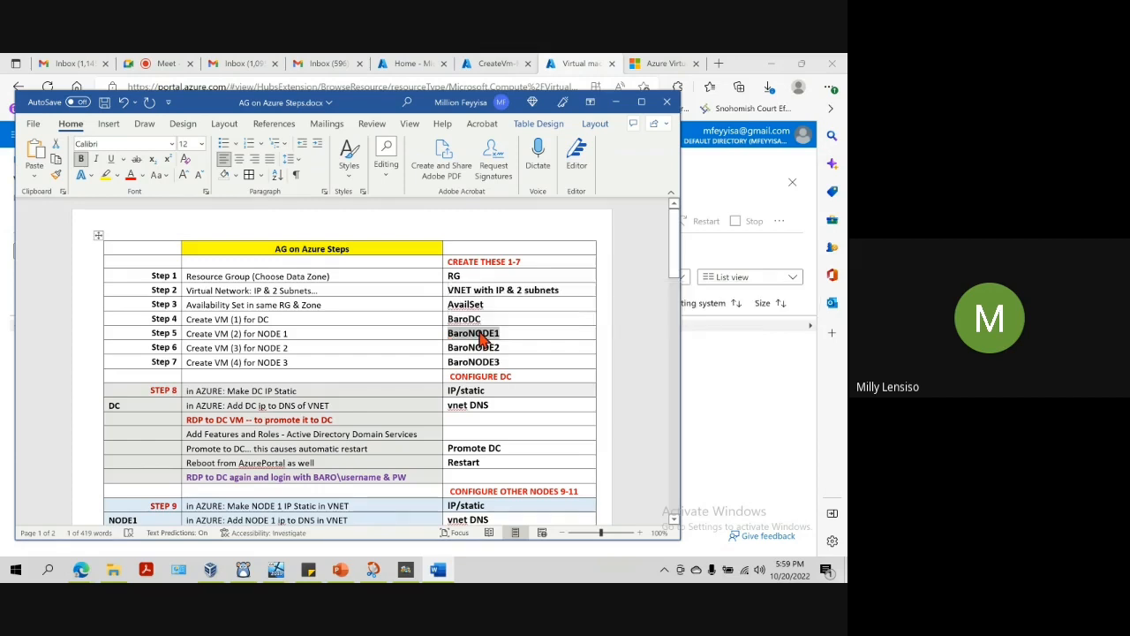
right_click(479, 336)
left_click(513, 245)
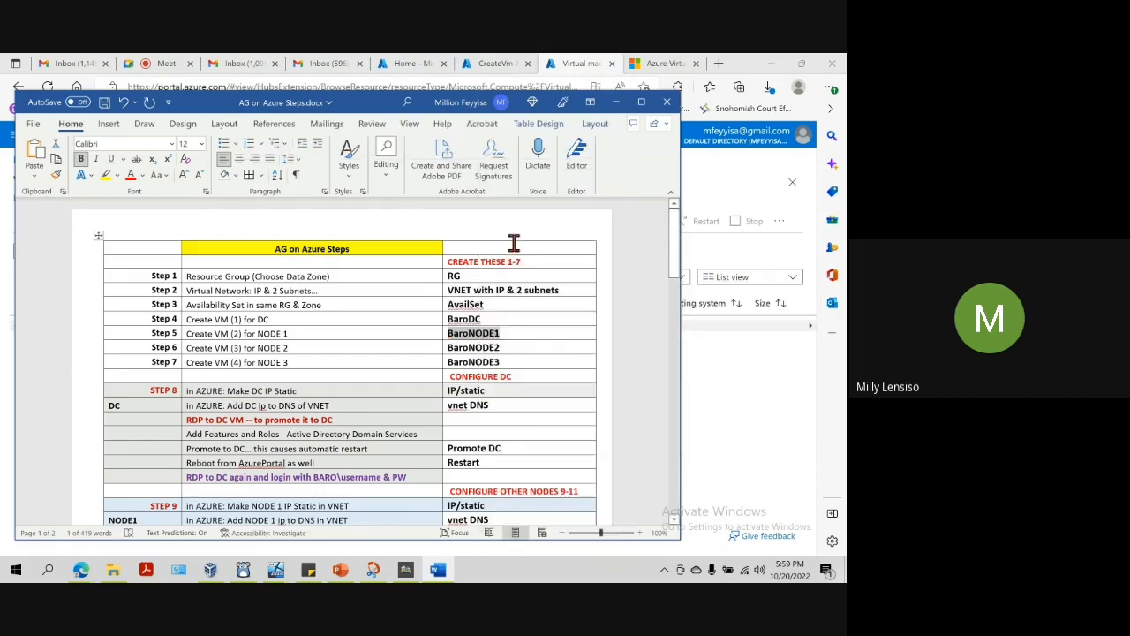
Step: Return to Azure, reopen the Virtual machines list from the portal home page and show the options for creating a virtual machine
left_click(768, 389)
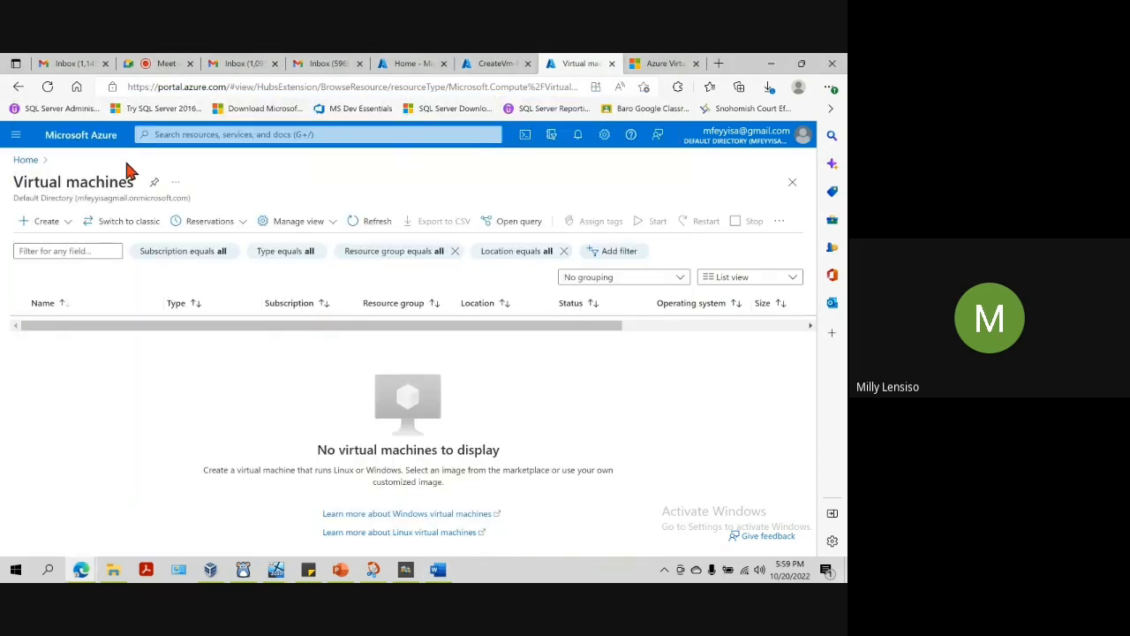
left_click(27, 159)
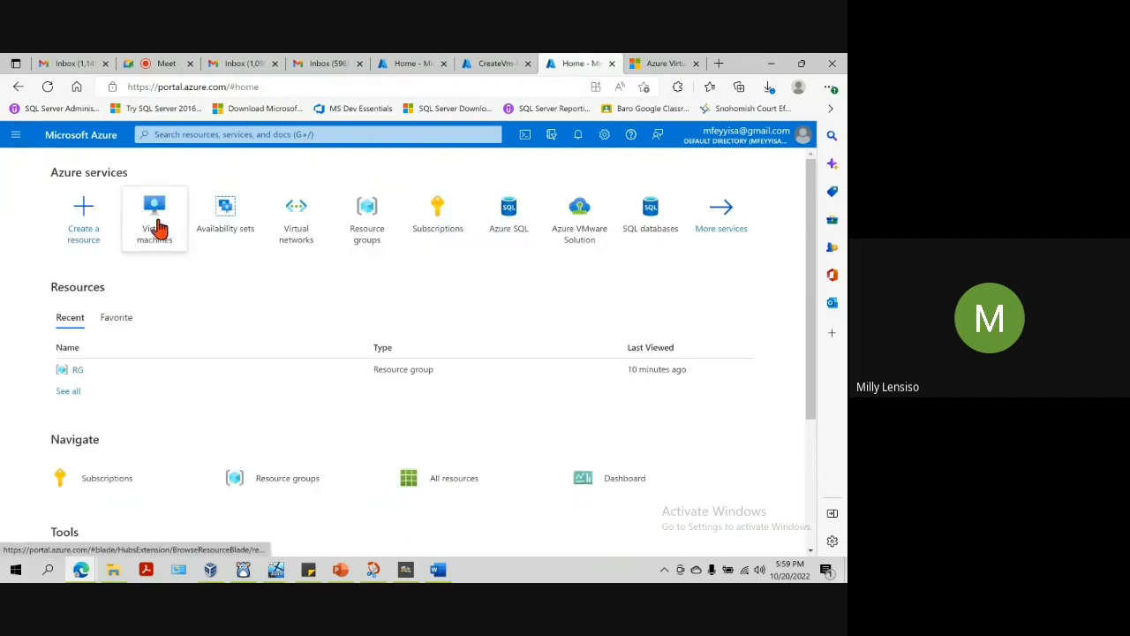
left_click(202, 134)
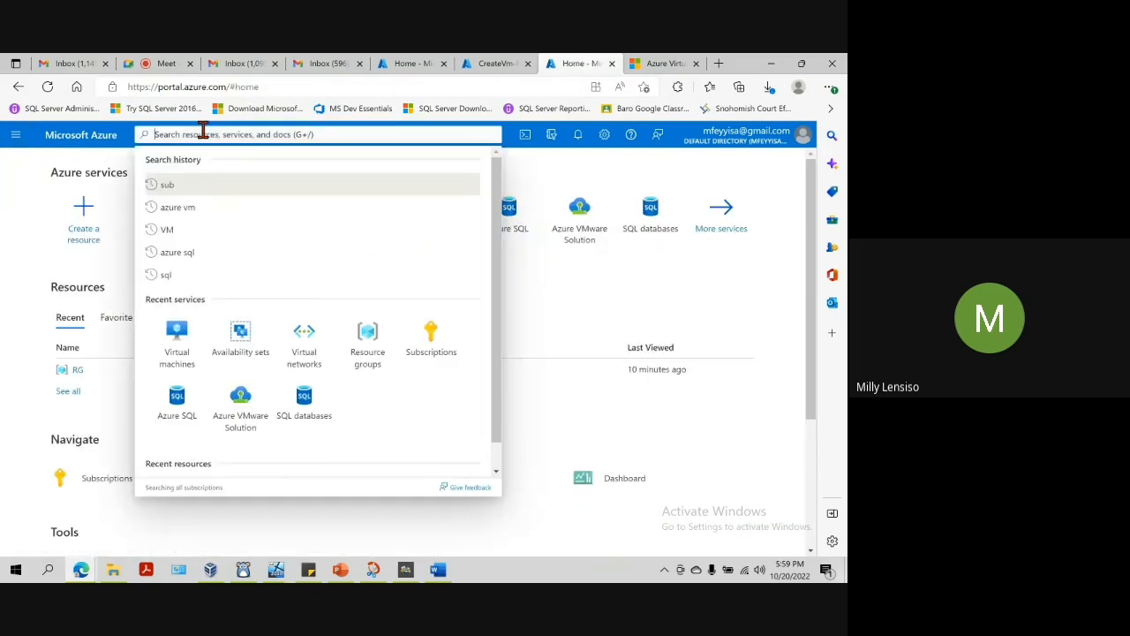
left_click(177, 341)
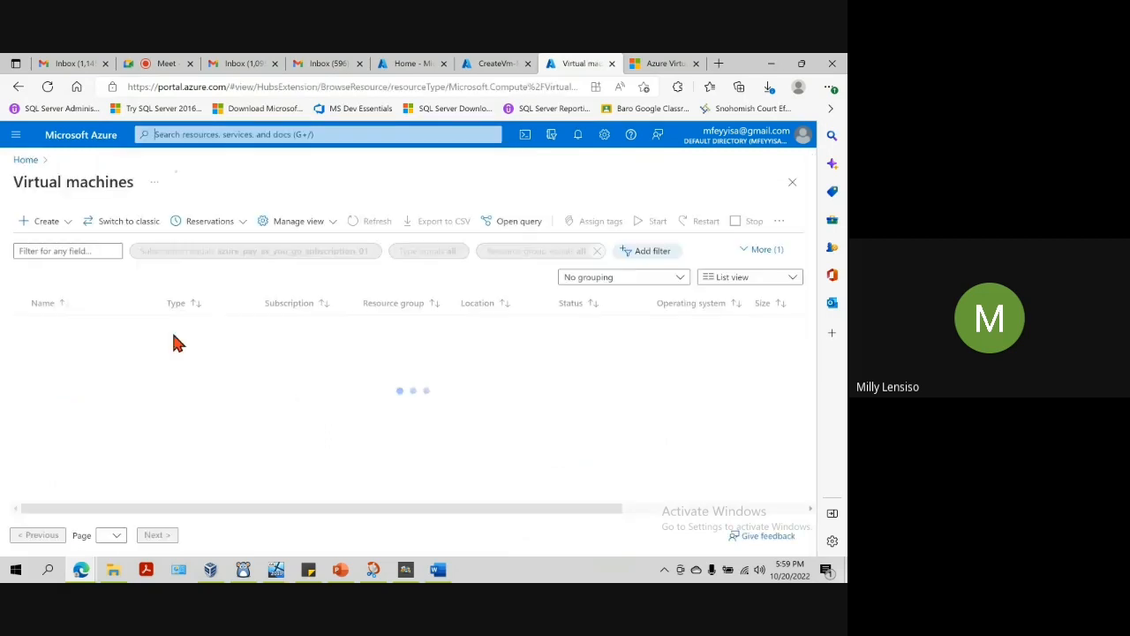
left_click(24, 228)
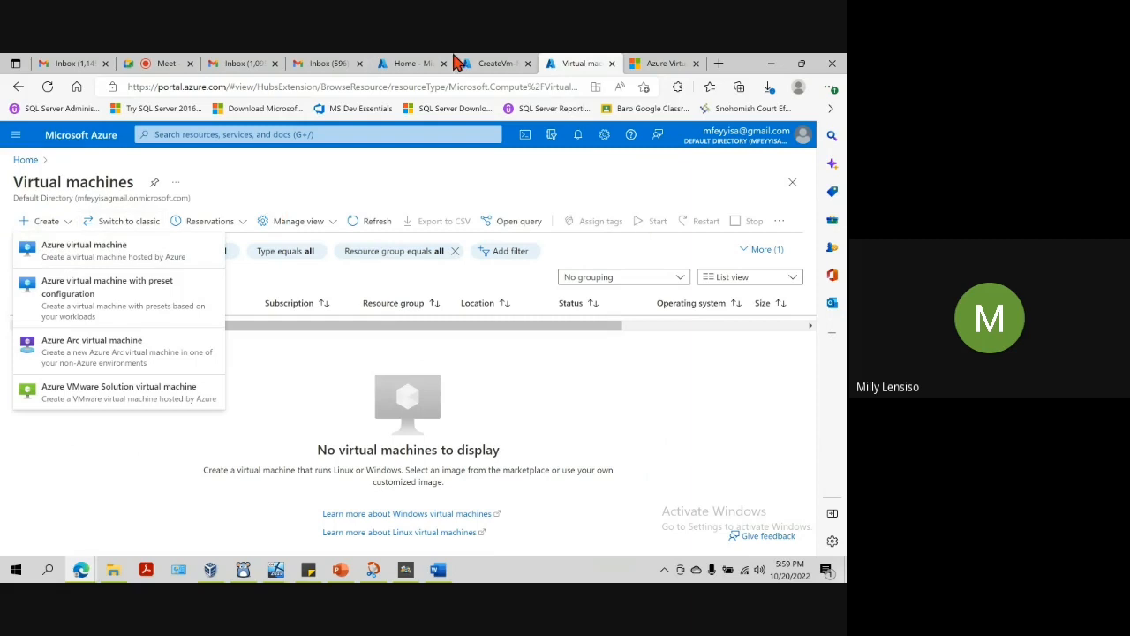
Step: Dismiss the BaroDC deployment notification in Azure and append "... managed" to AvailSet in Step 3 of the steps document
left_click(493, 64)
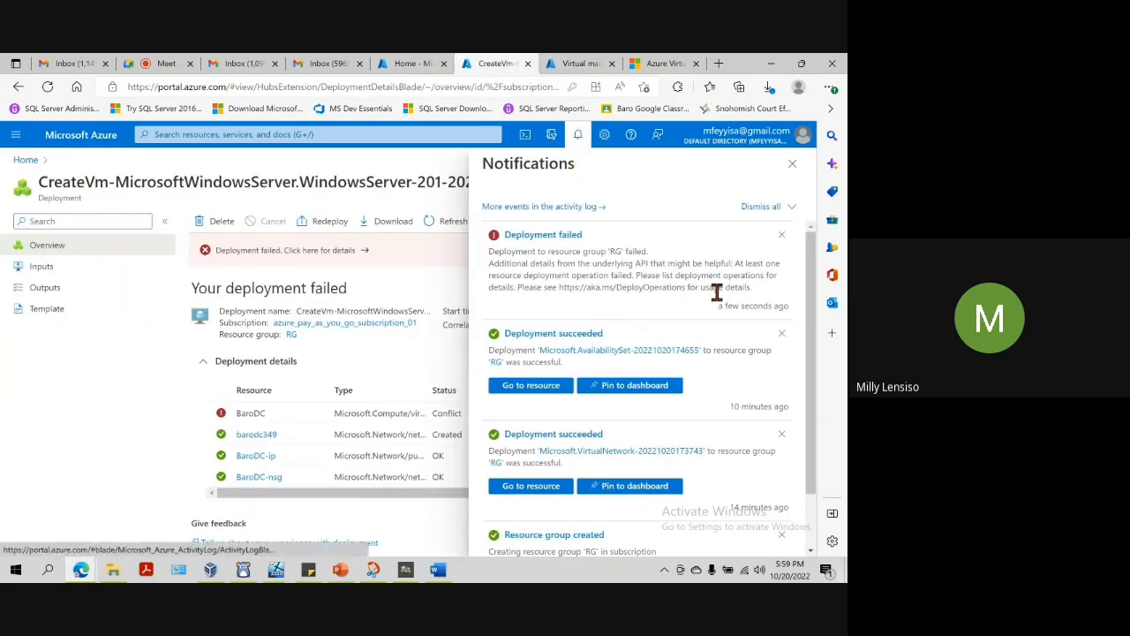
left_click(782, 237)
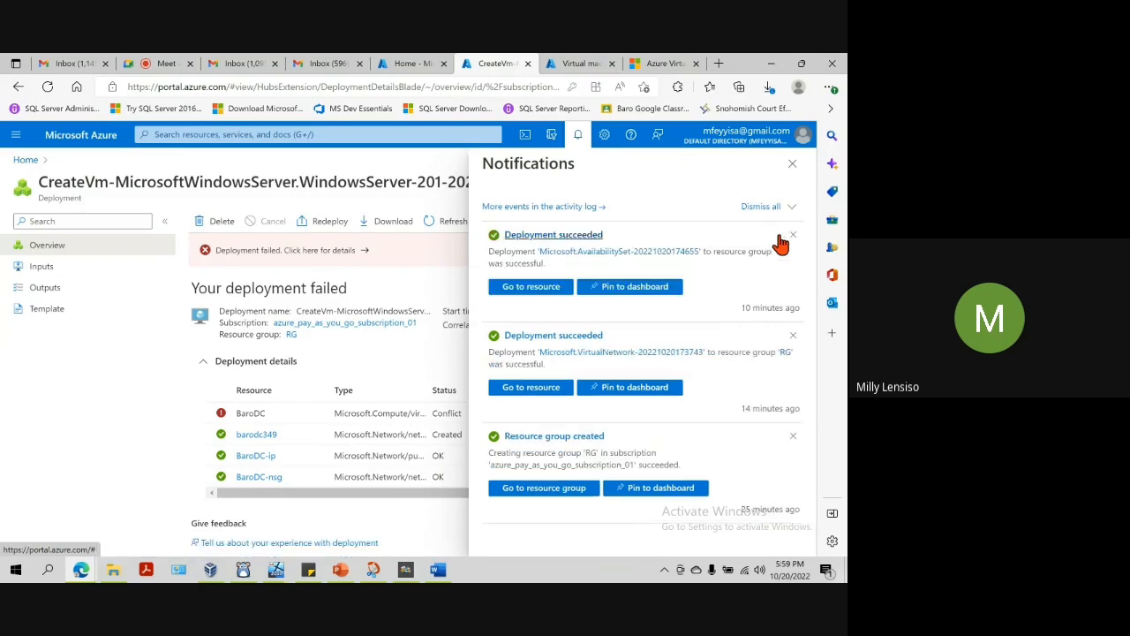
left_click(438, 569)
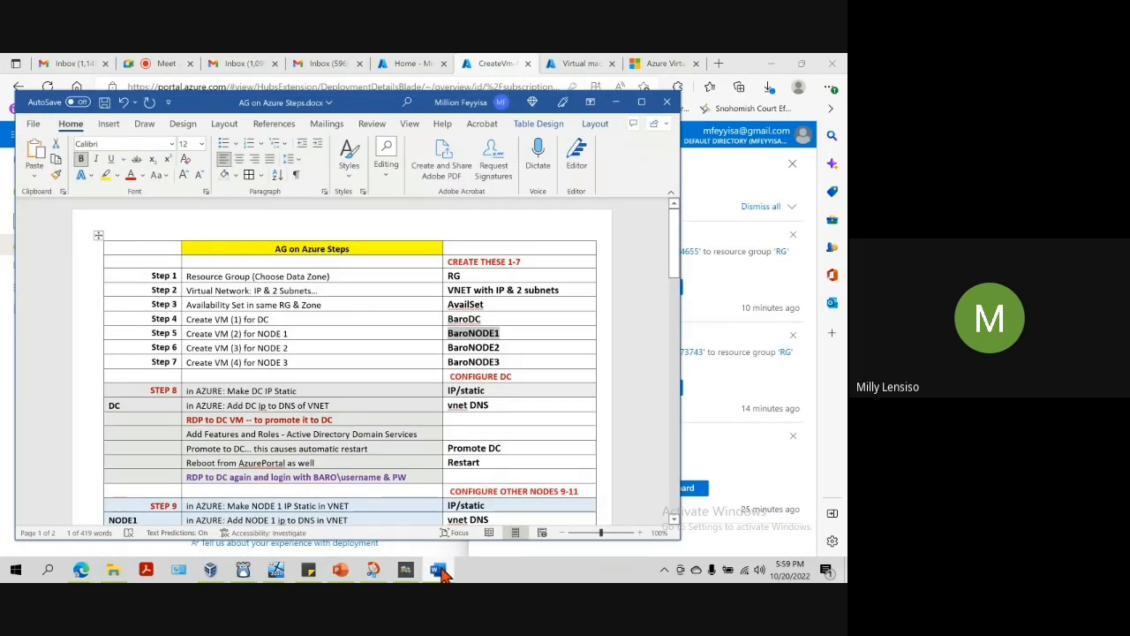
left_click(495, 301)
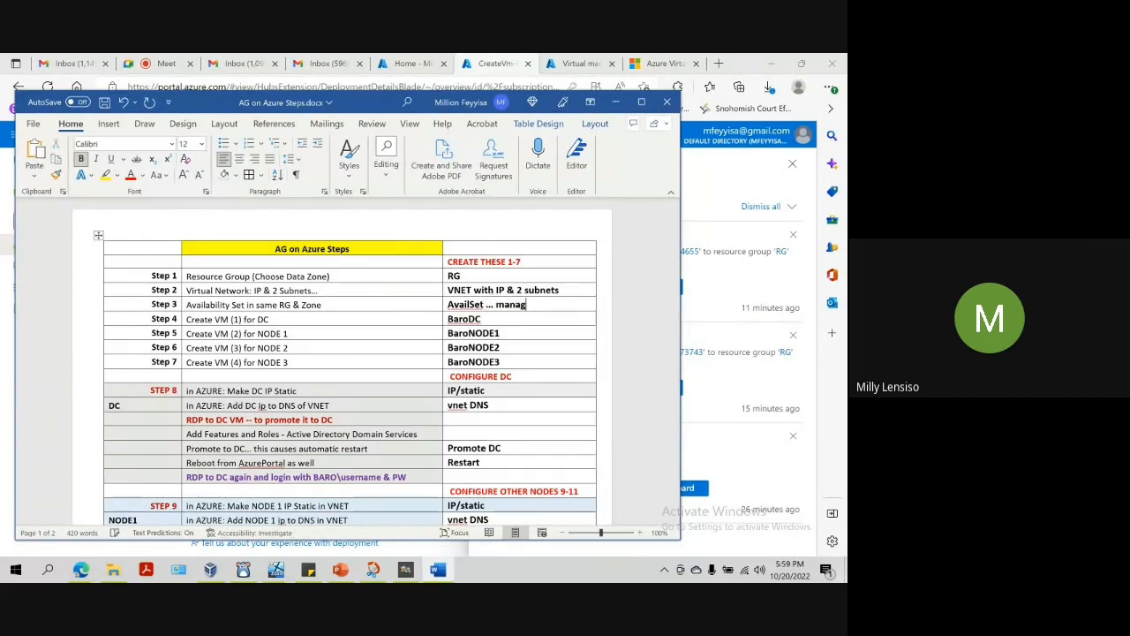
Step: Convert the BaroAvailSet availability set to a managed availability set in the Azure portal
left_click(726, 185)
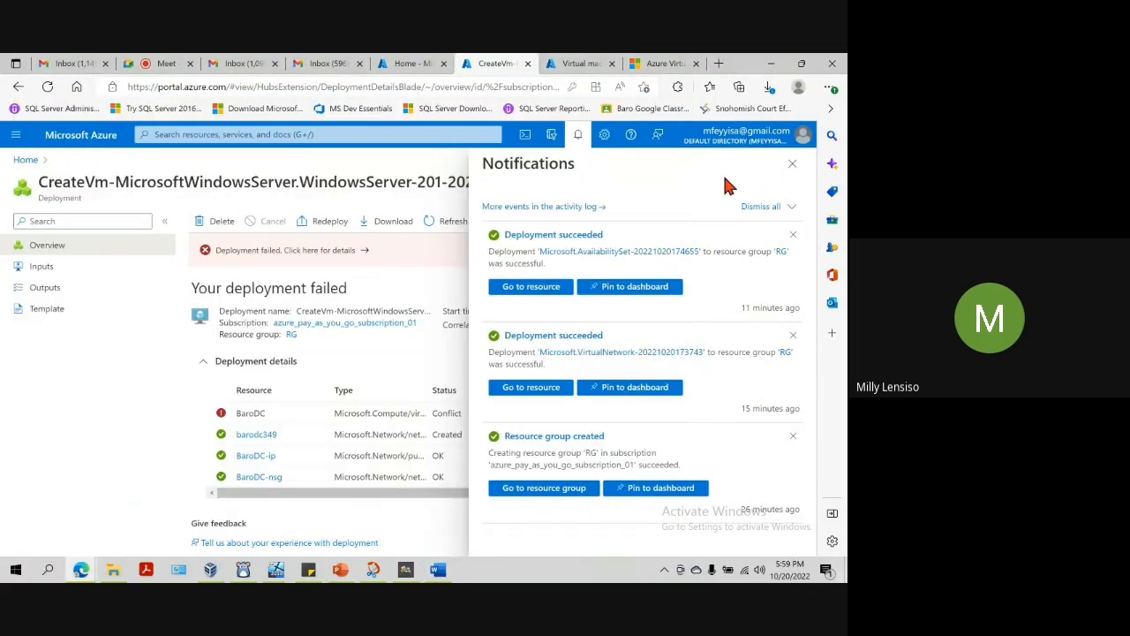
left_click(576, 134)
left_click(411, 64)
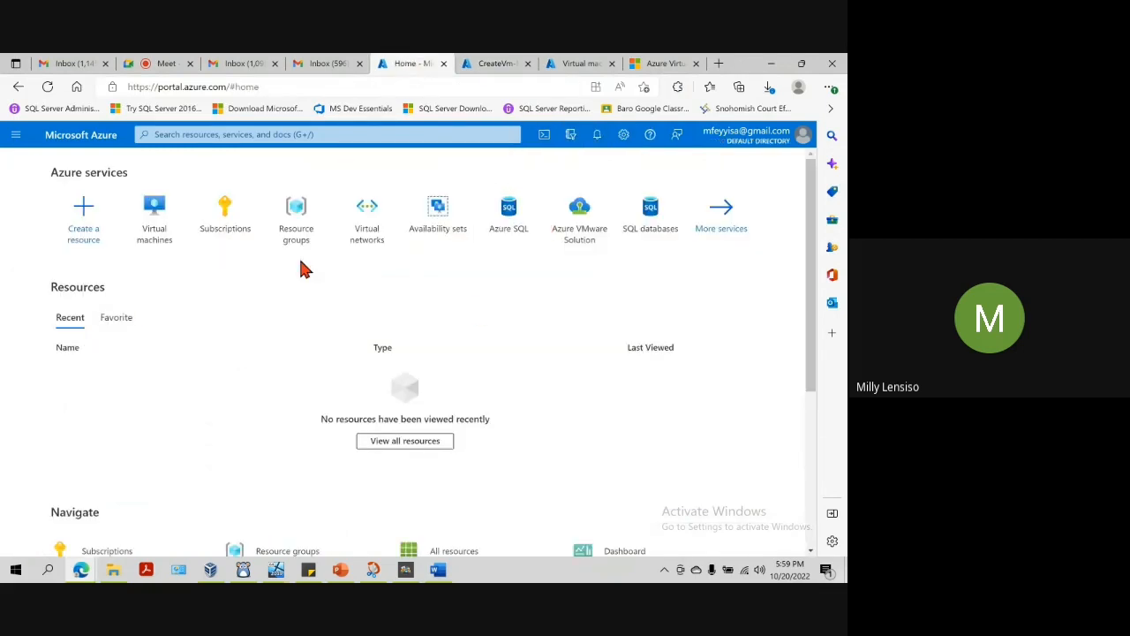
left_click(446, 237)
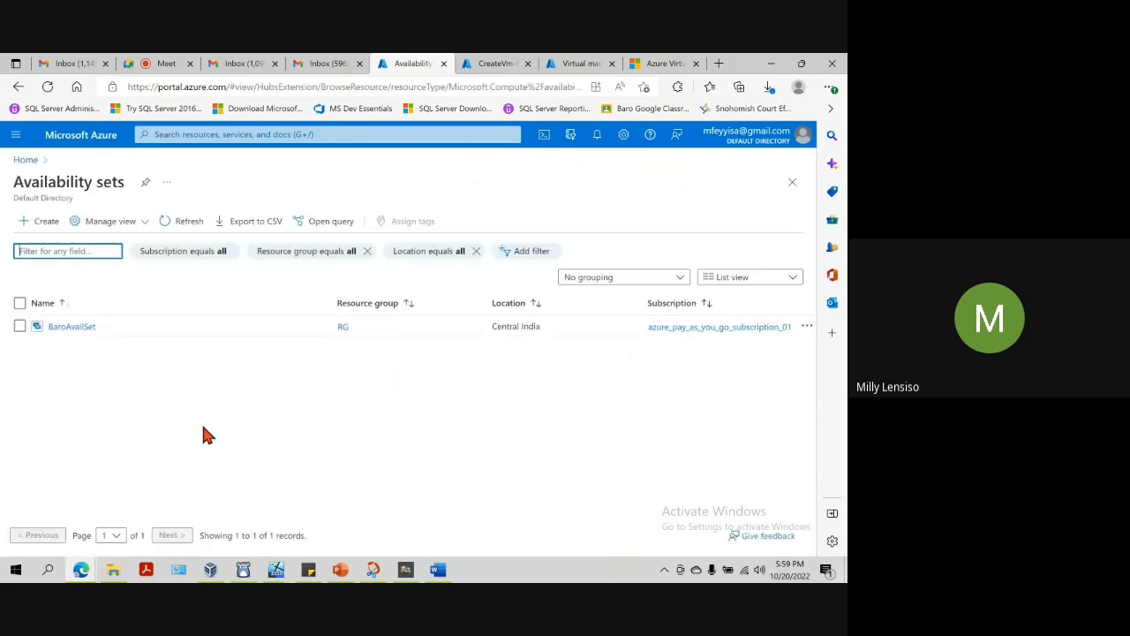
left_click(66, 327)
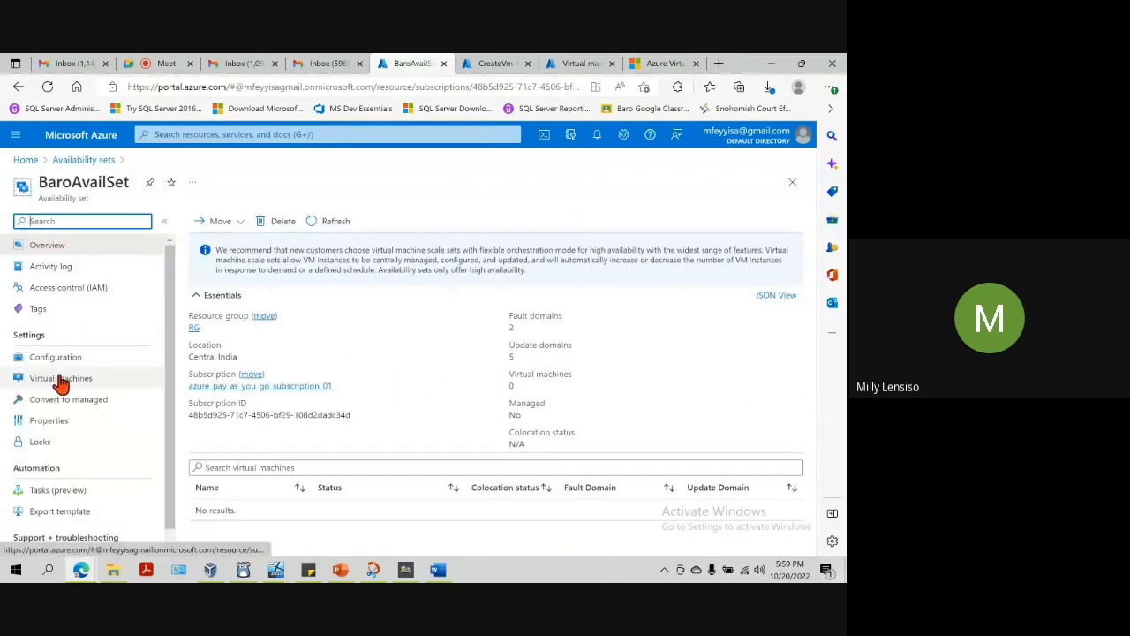
left_click(72, 398)
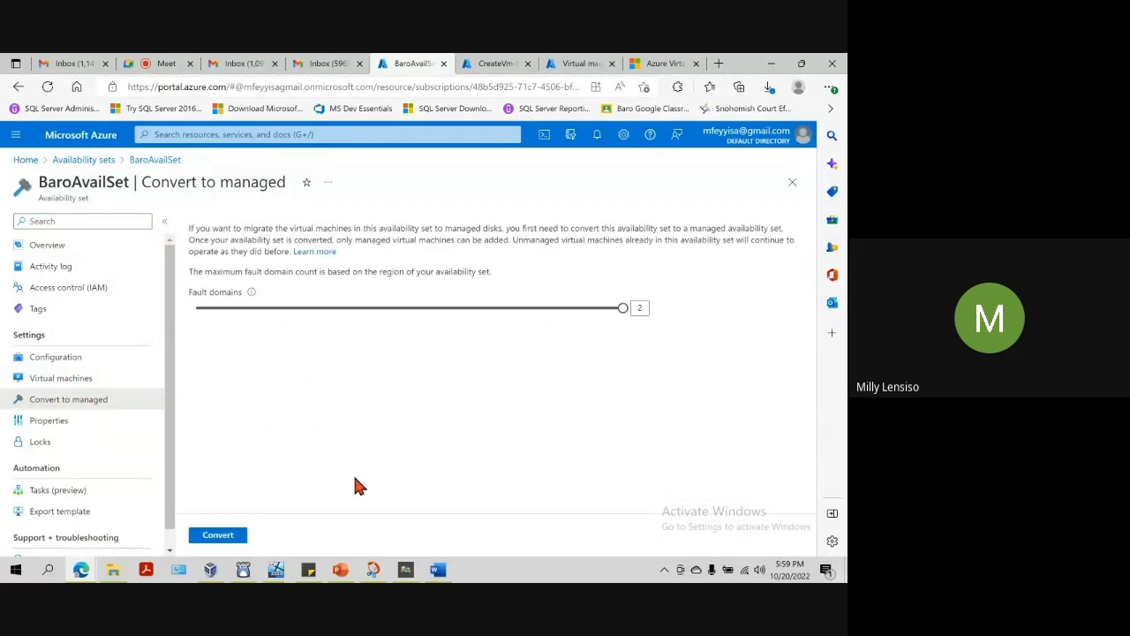
left_click(222, 535)
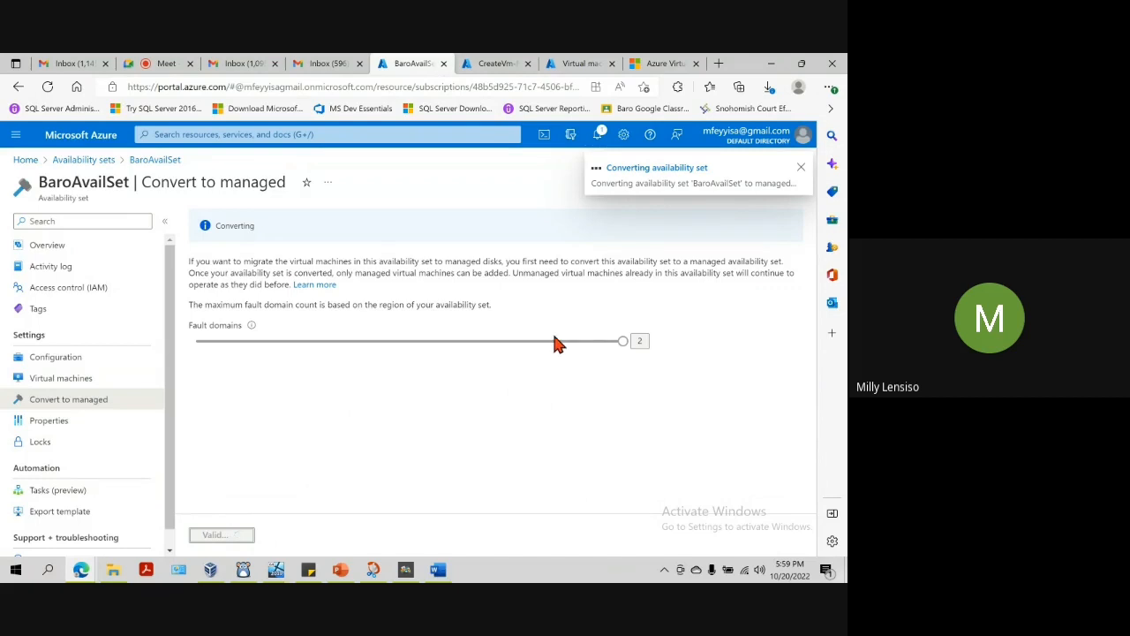
Step: Change the Step 3 note in the document to "AvailSet ... convert it to managed" and colour "convert it to managed" red
left_click(436, 569)
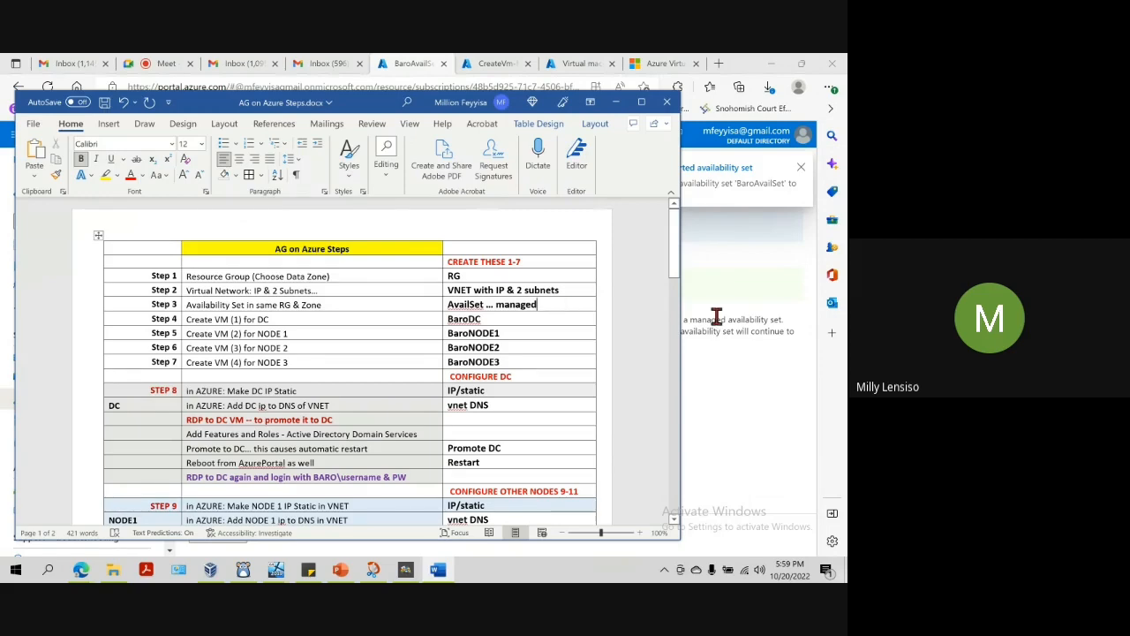
left_click(730, 380)
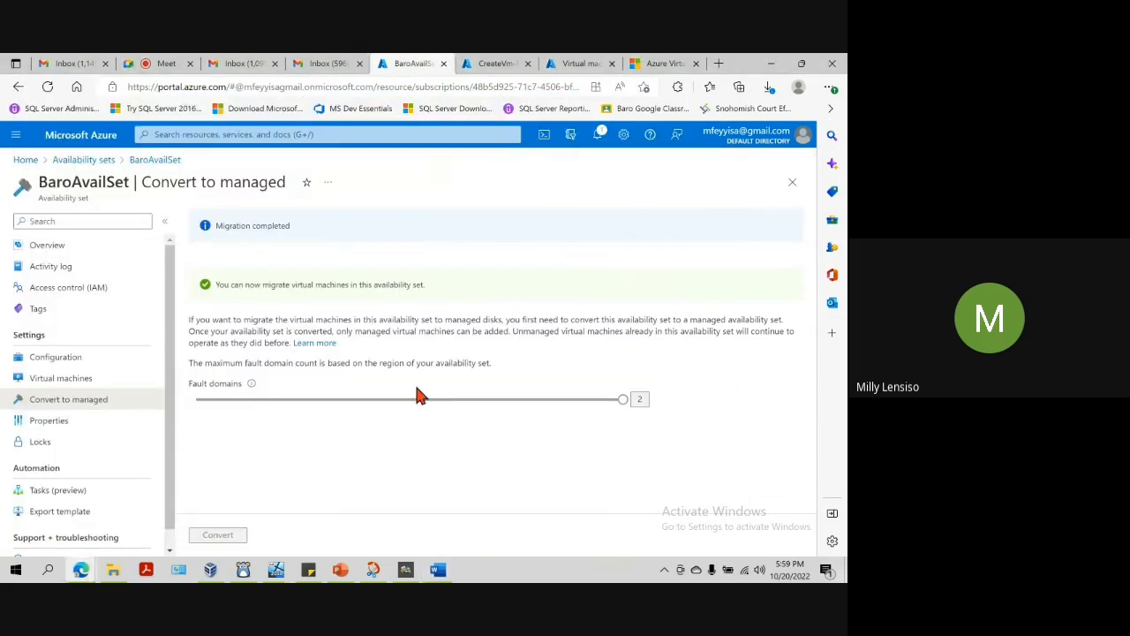
left_click(437, 569)
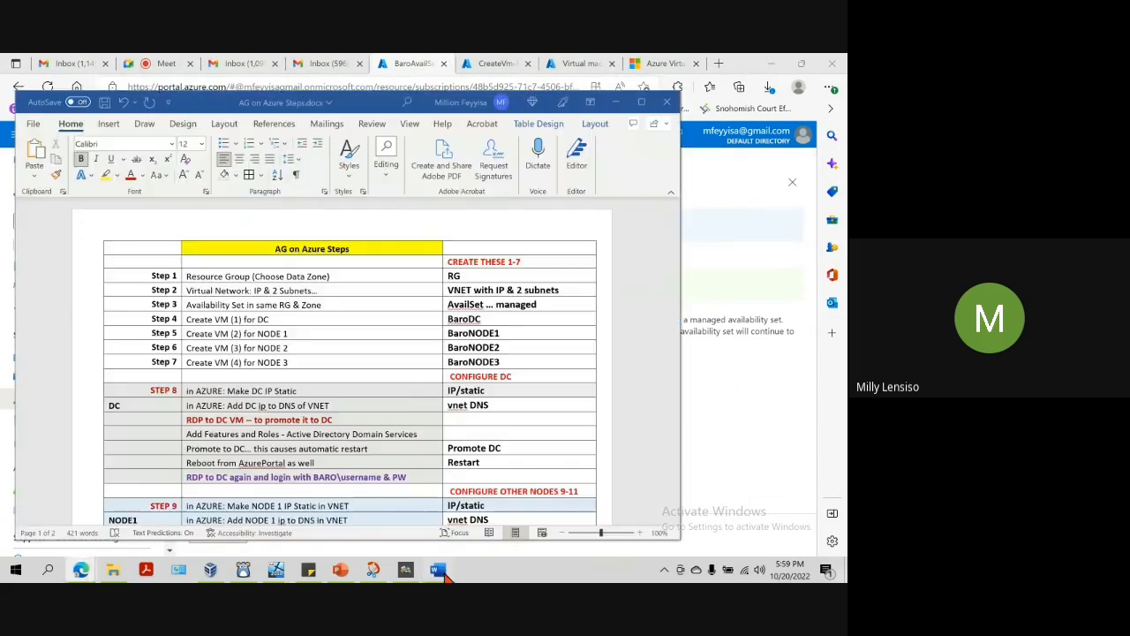
left_click(496, 304)
type("convert it ")
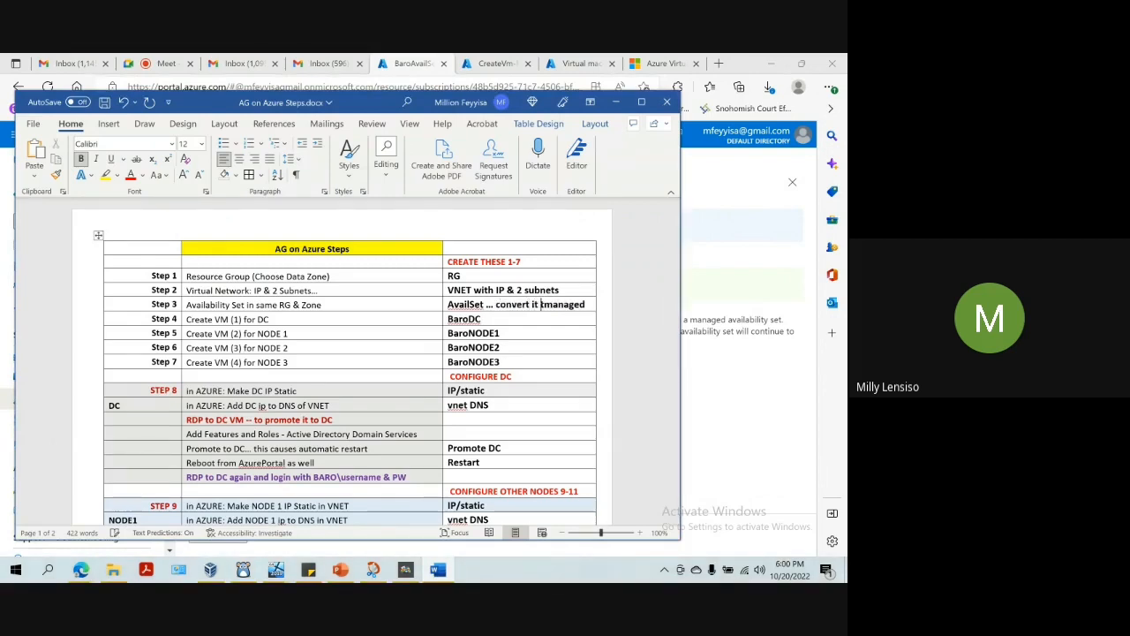
type("to")
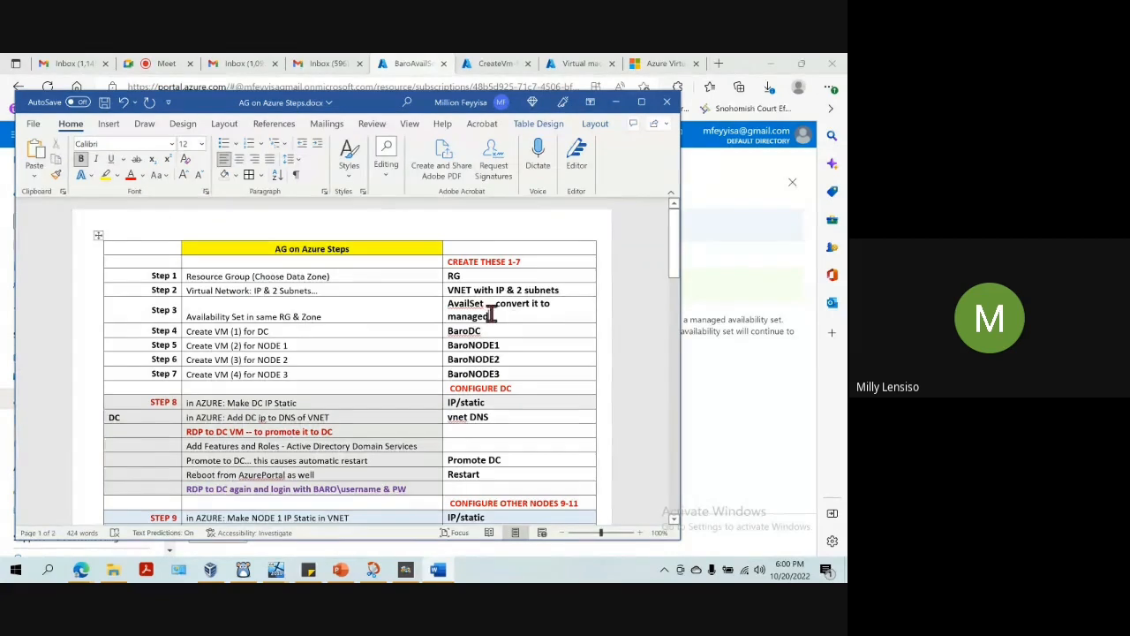
left_click_drag(514, 315, 501, 305)
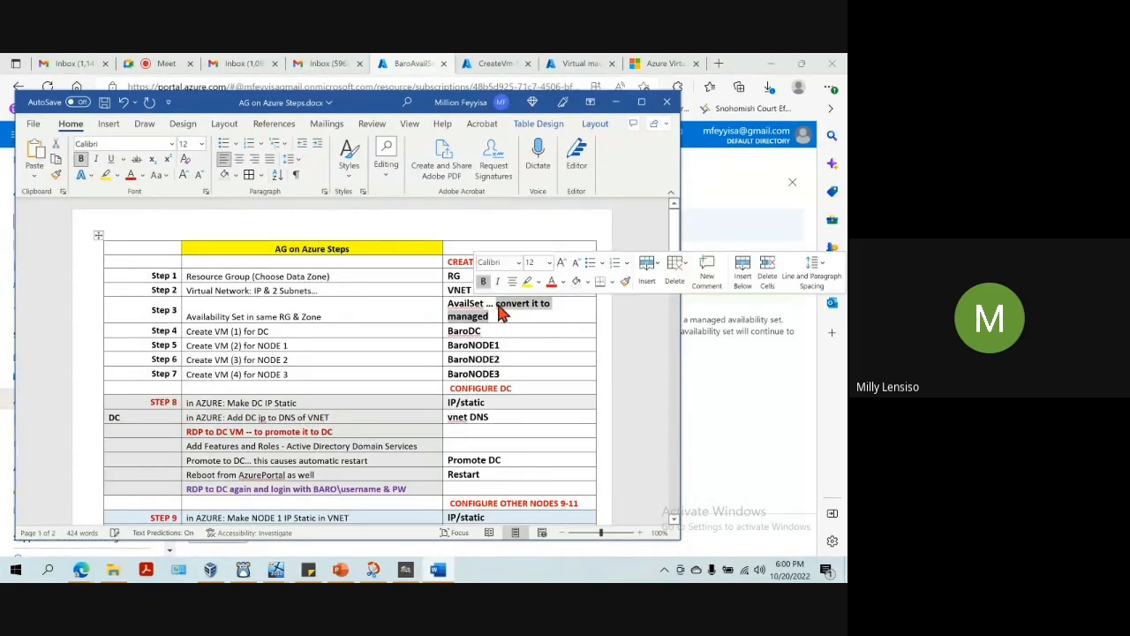
left_click(131, 176)
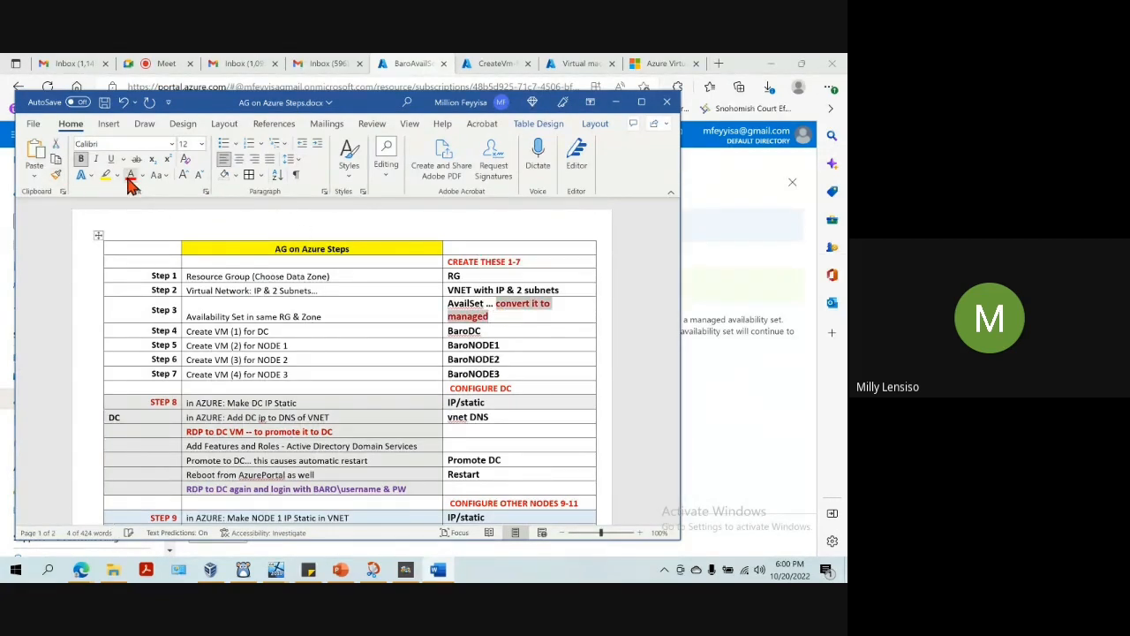
left_click(536, 311)
Step: Check the Azure notifications for the availability set conversion and review the BaroDC deployment details
left_click(729, 386)
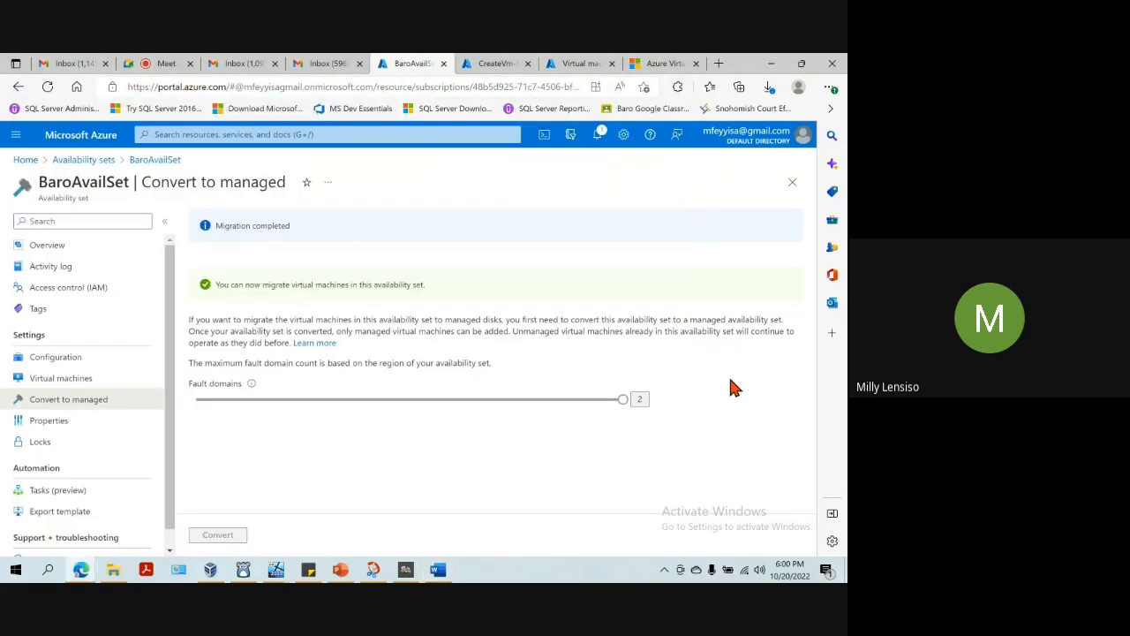
left_click(495, 64)
left_click(413, 64)
left_click(597, 135)
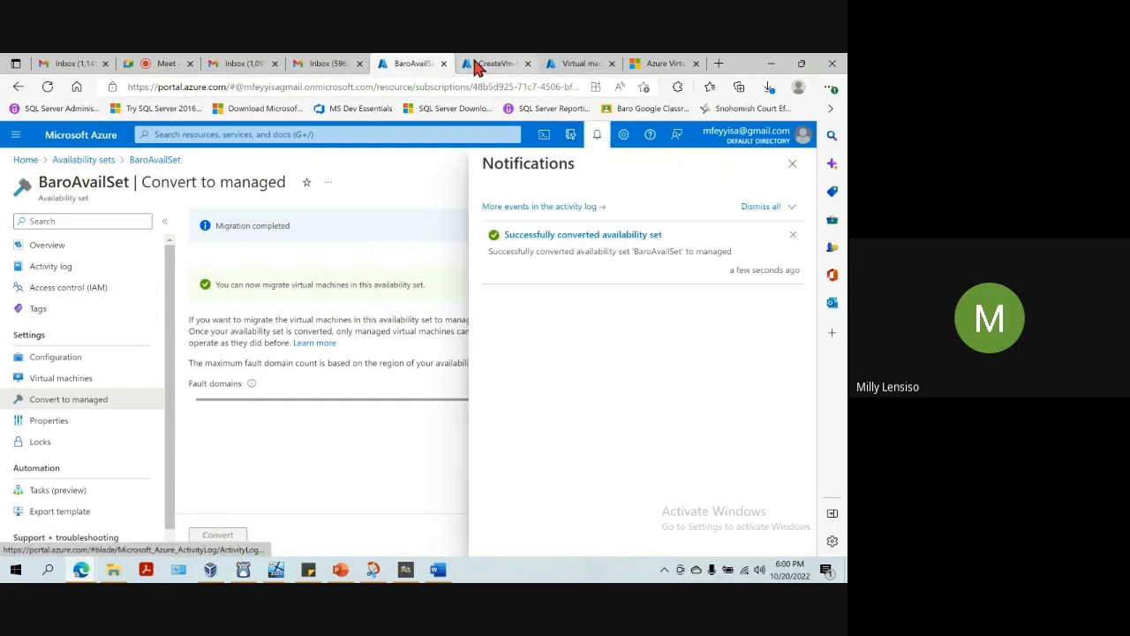
left_click(477, 63)
left_click(579, 137)
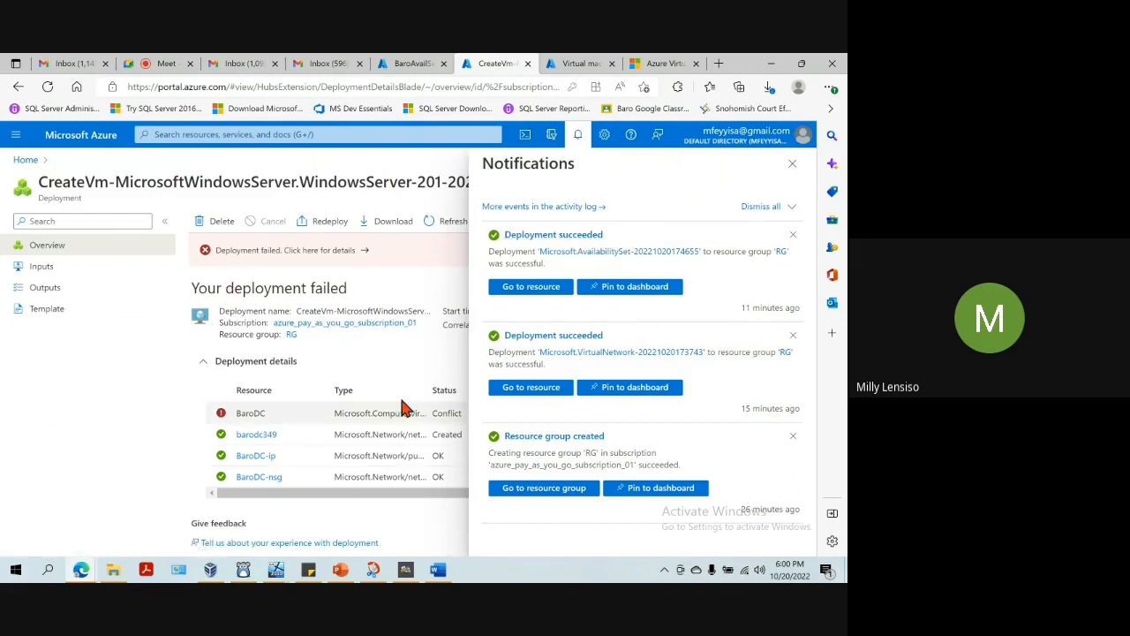
left_click(580, 135)
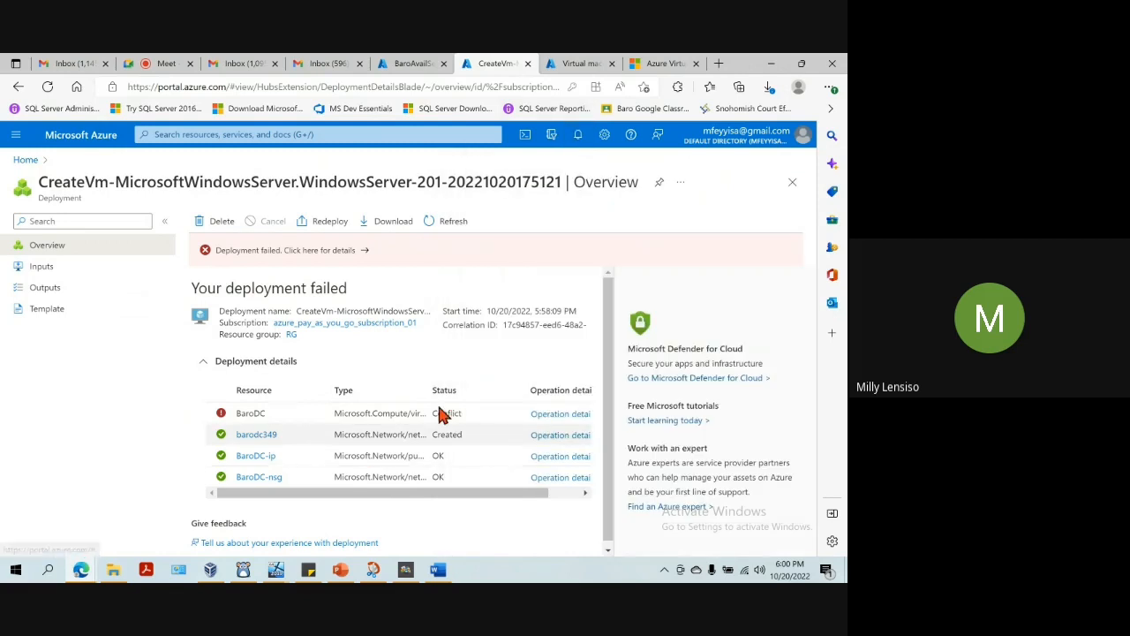
Step: Switch to the Google Meet call, dismiss the raised-hand notice and open the in-call messages
left_click(157, 63)
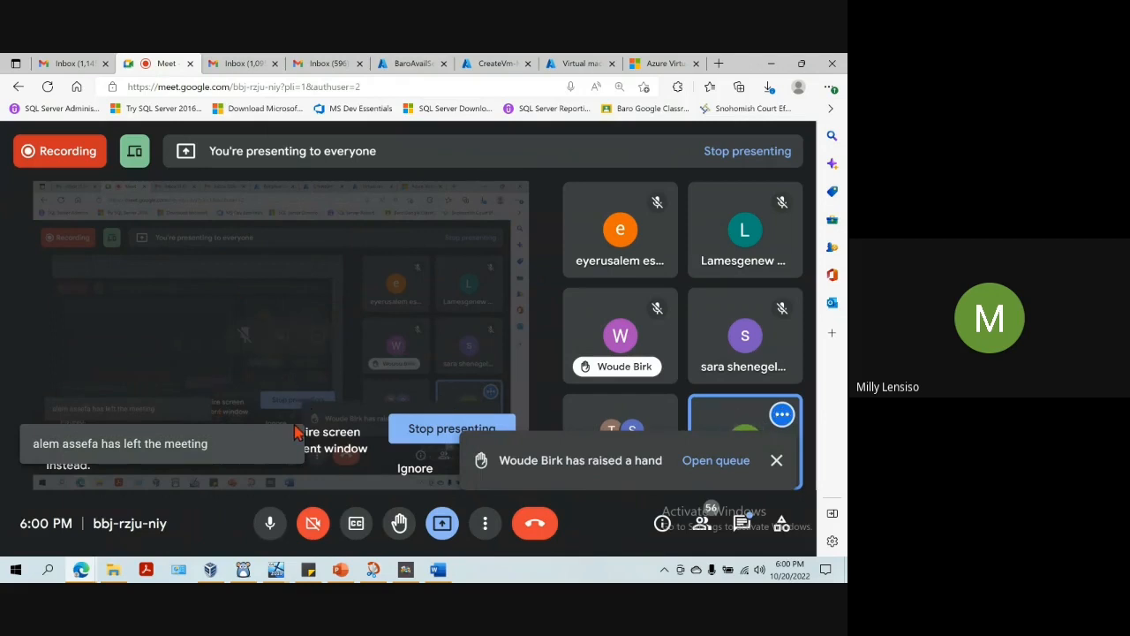
left_click(777, 463)
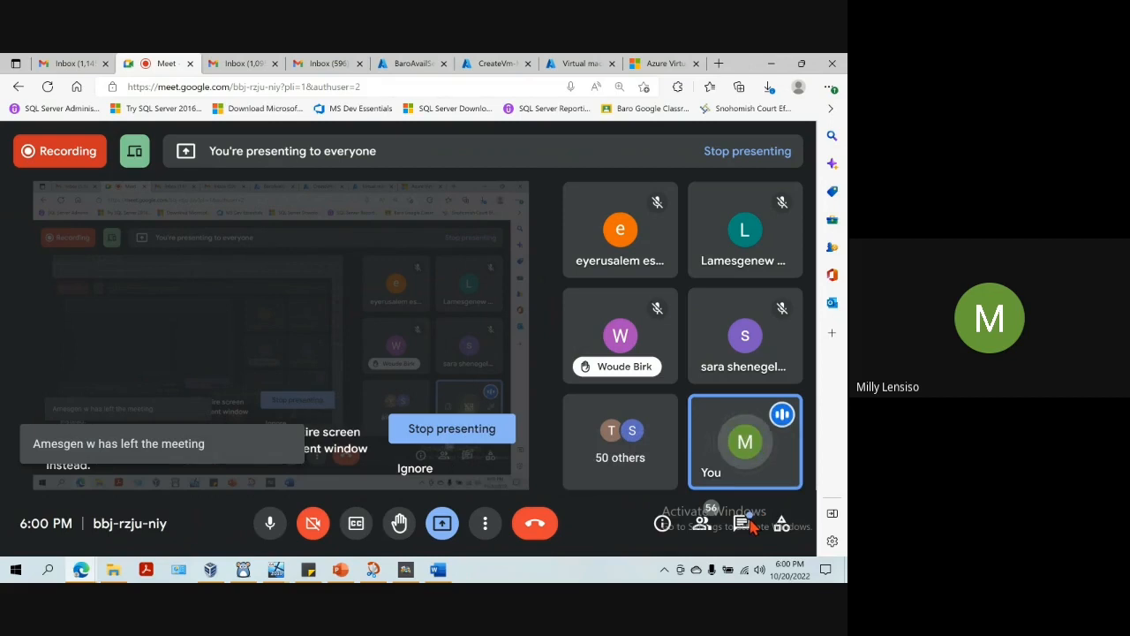
left_click(741, 524)
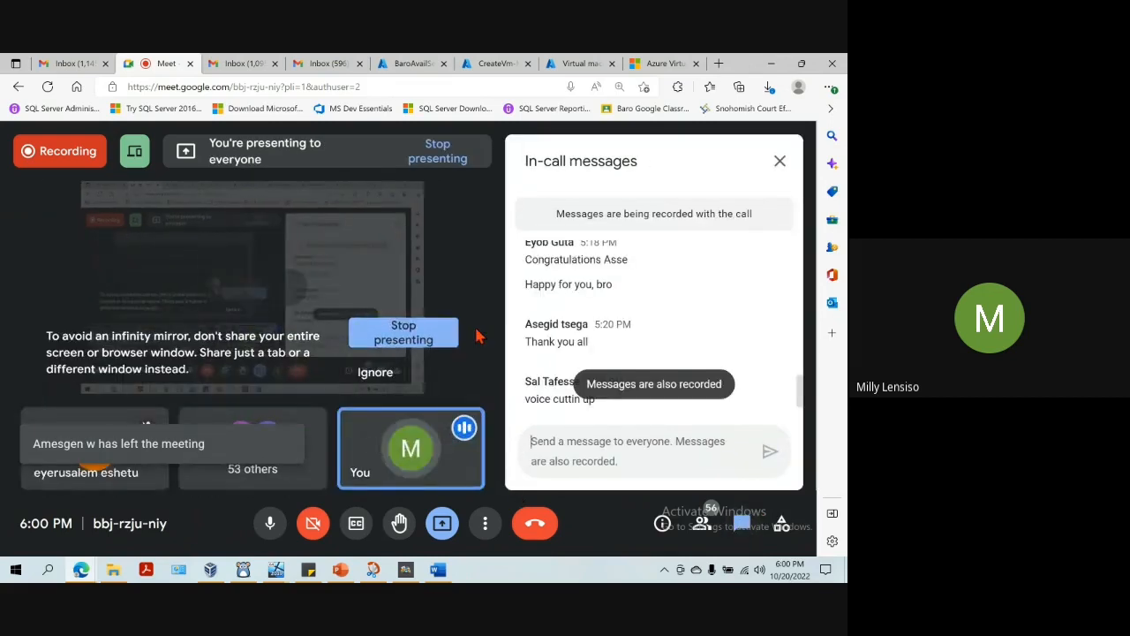